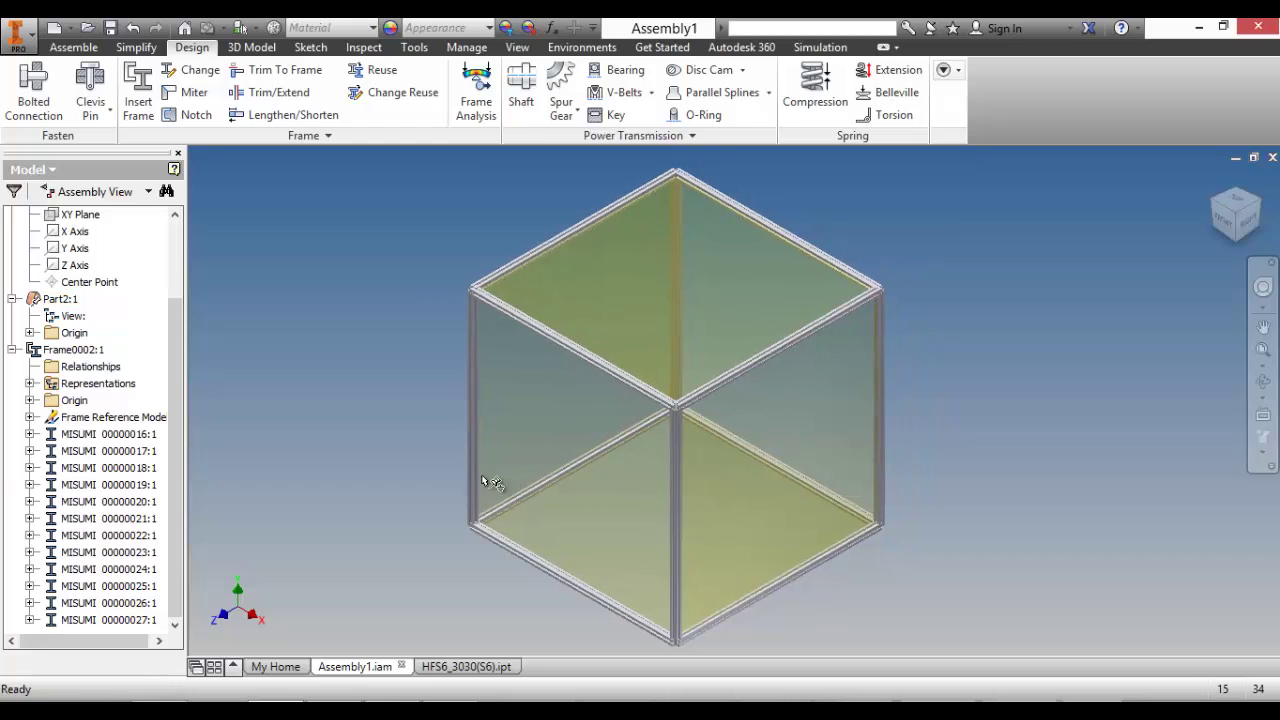
# Step: Hide the Part2 surface cube so that only the frame members are displayed in the assembly
pyautogui.rightClick(72, 300)
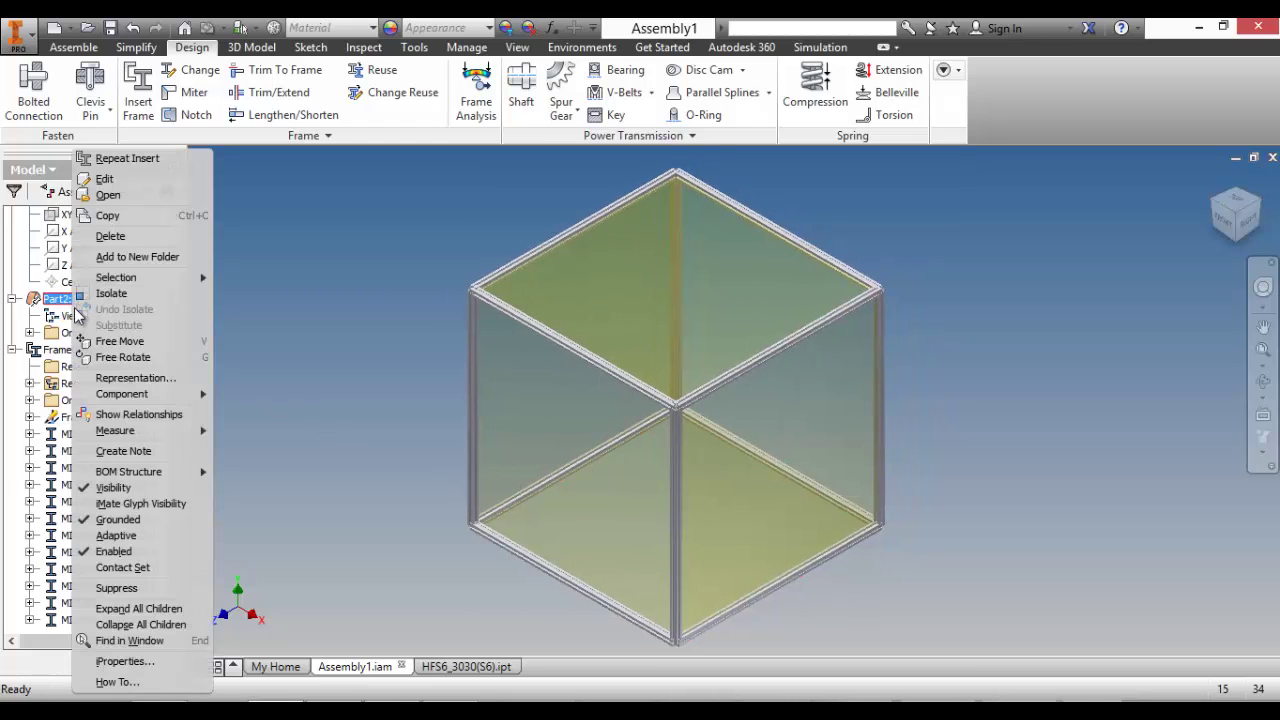
pyautogui.click(113, 488)
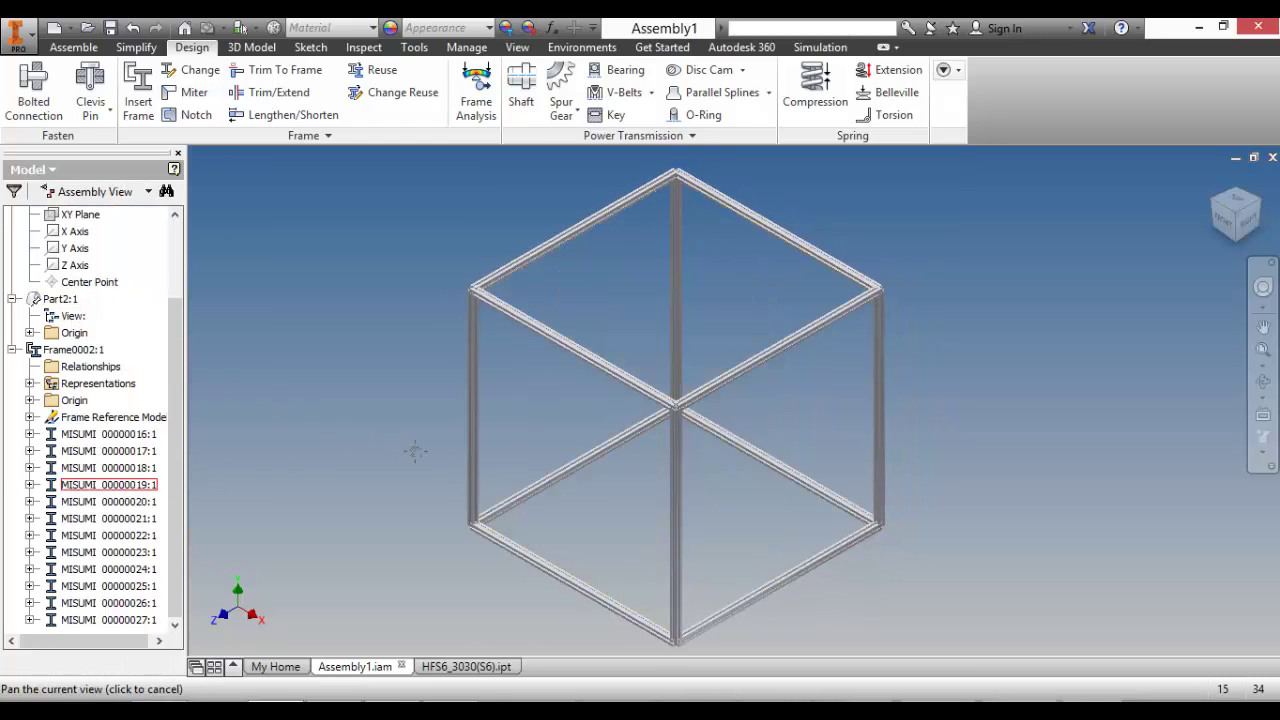
pyautogui.moveTo(414, 449); pyautogui.dragTo(452, 462, button='middle')
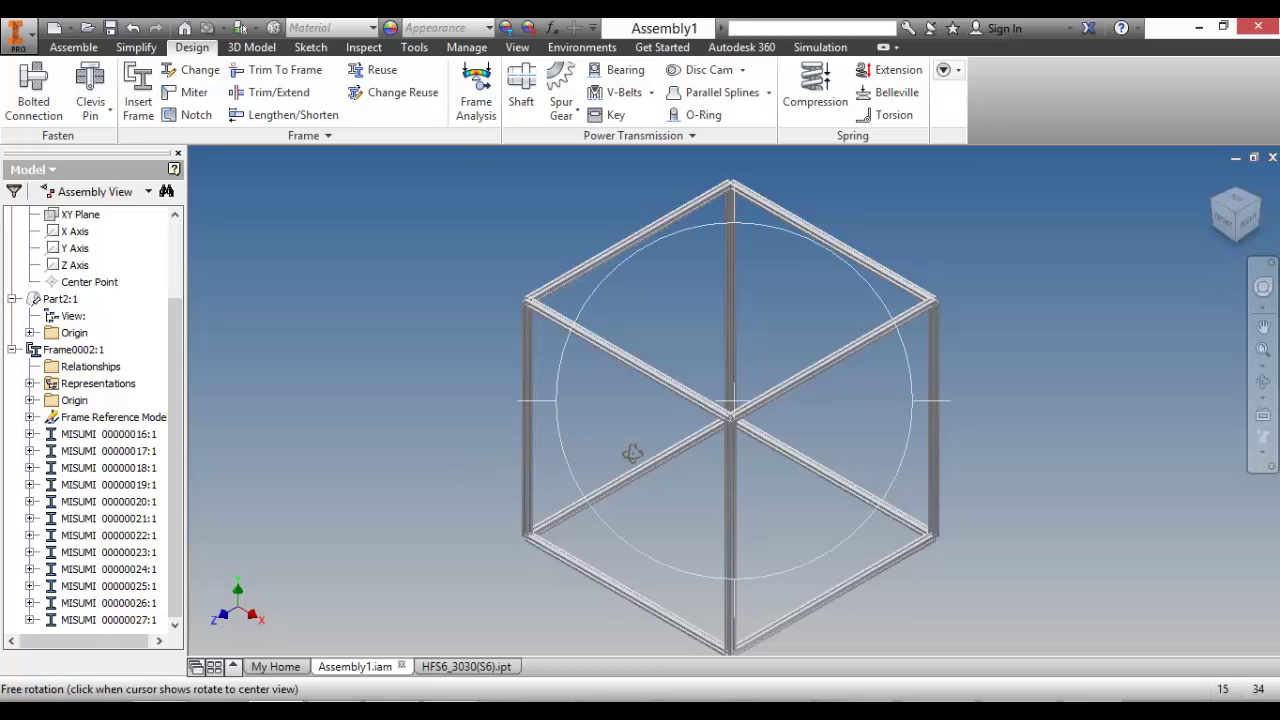
pyautogui.keyDown('shift'); pyautogui.moveTo(629, 443); pyautogui.dragTo(755, 322, button='middle'); pyautogui.keyUp('shift')
pyautogui.scroll(5, 780, 318)
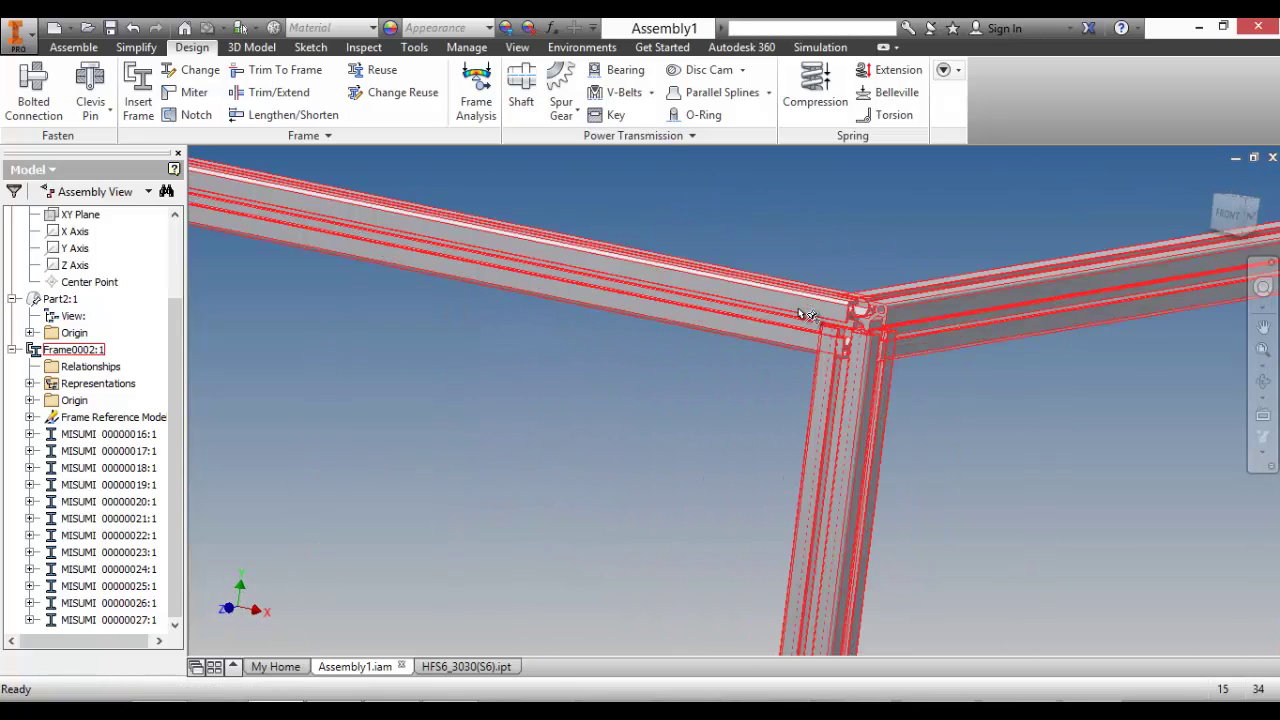
# Step: Trim the four parallel horizontal members MISUMI 00000016, 21, 23 and 27 to the face of an adjoining frame member with Trim/Extend
pyautogui.click(258, 80)
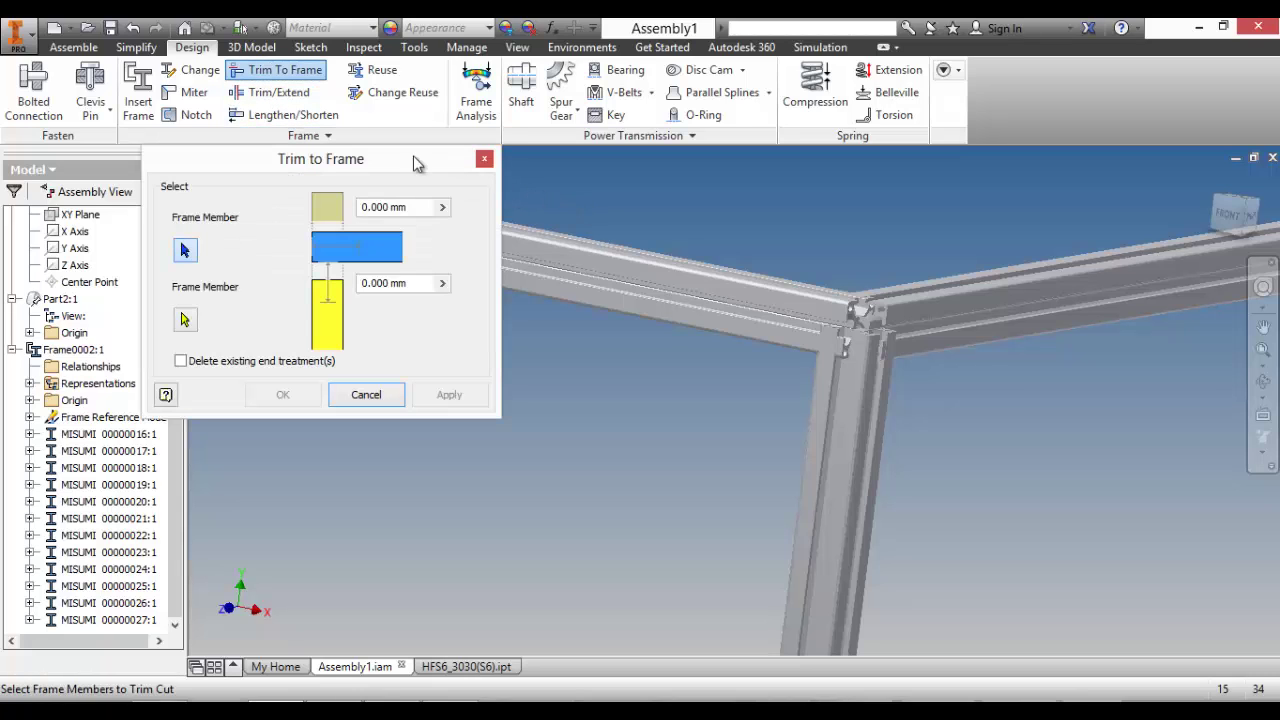
pyautogui.press('Escape')
pyautogui.click(270, 92)
pyautogui.moveTo(652, 214); pyautogui.dragTo(670, 269, button='middle')
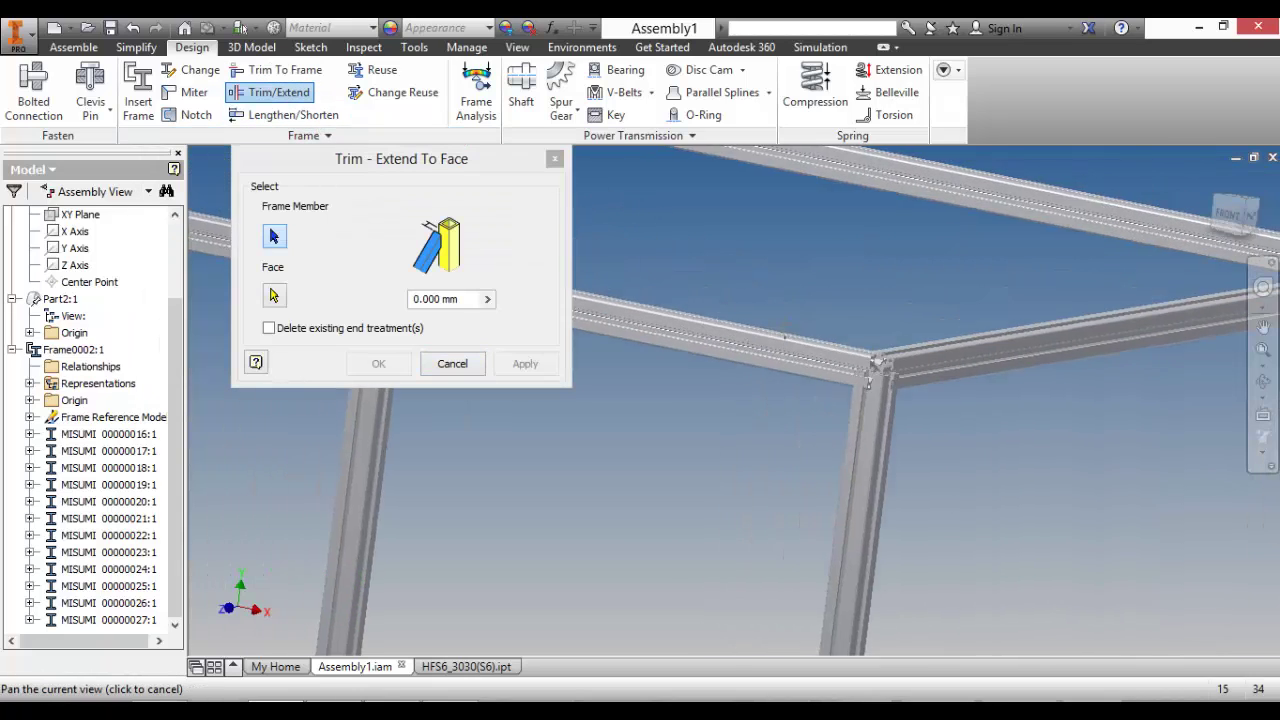
pyautogui.click(800, 368)
pyautogui.click(975, 222)
pyautogui.moveTo(957, 243); pyautogui.dragTo(938, 204, button='middle')
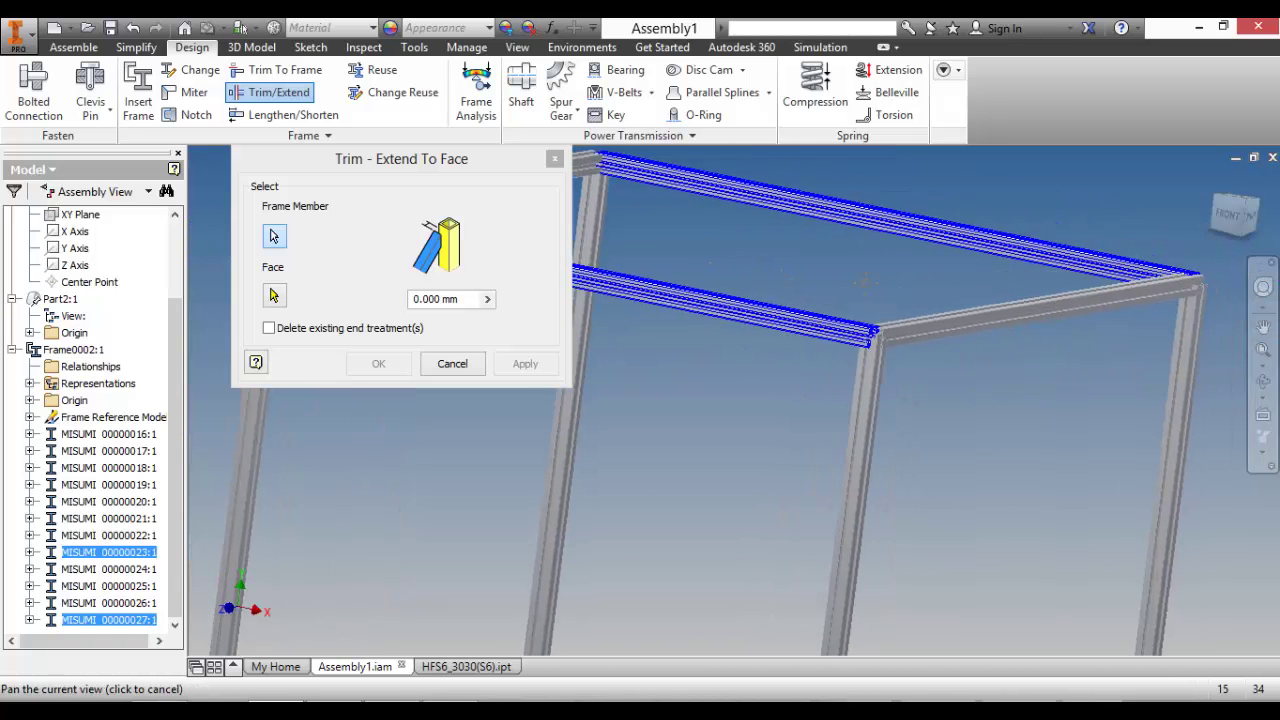
pyautogui.scroll(4, 897, 194)
pyautogui.click(707, 598)
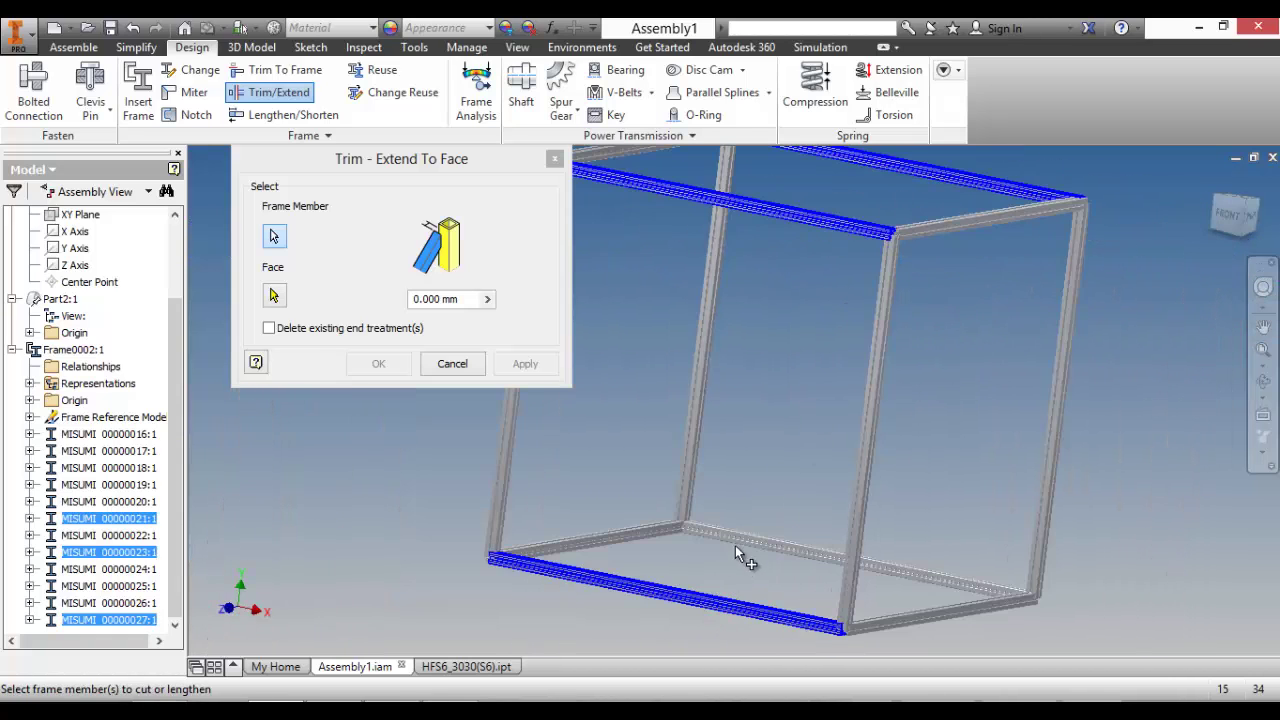
pyautogui.click(745, 540)
pyautogui.rightClick(766, 468)
pyautogui.click(795, 475)
pyautogui.moveTo(772, 430); pyautogui.dragTo(1123, 471, button='middle')
pyautogui.scroll(-5, 1120, 443)
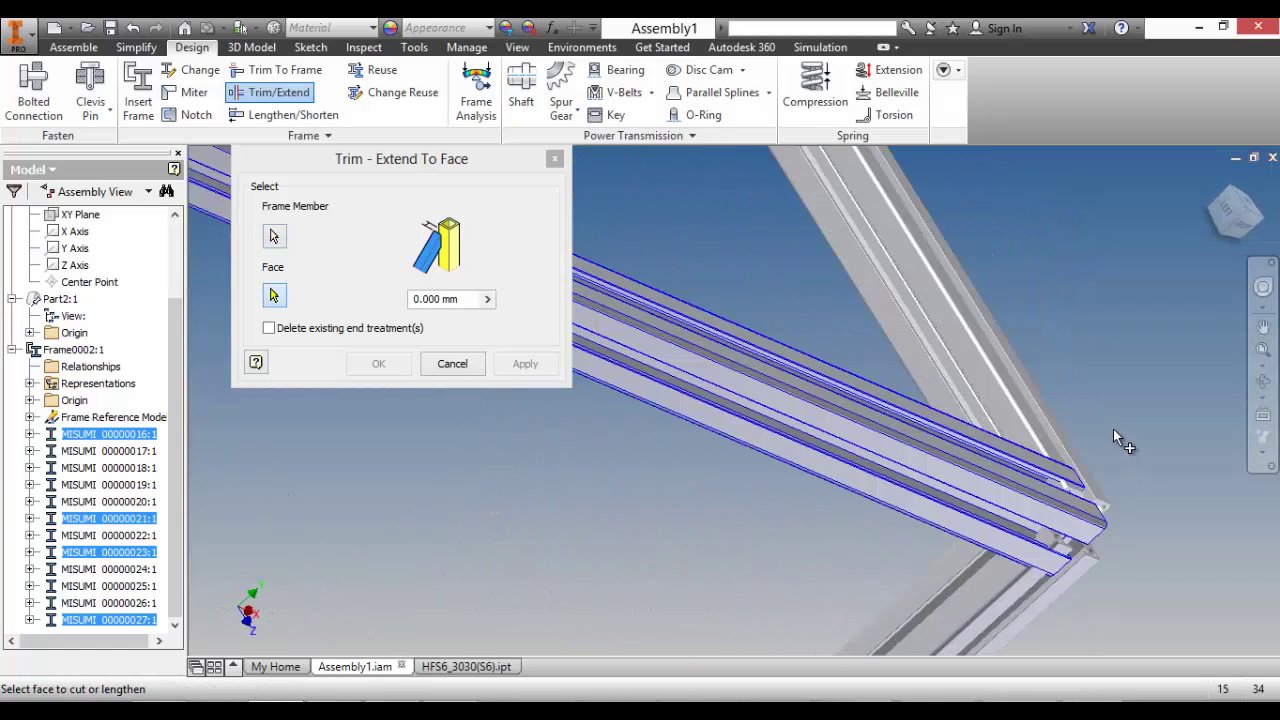
pyautogui.click(1032, 450)
pyautogui.click(524, 364)
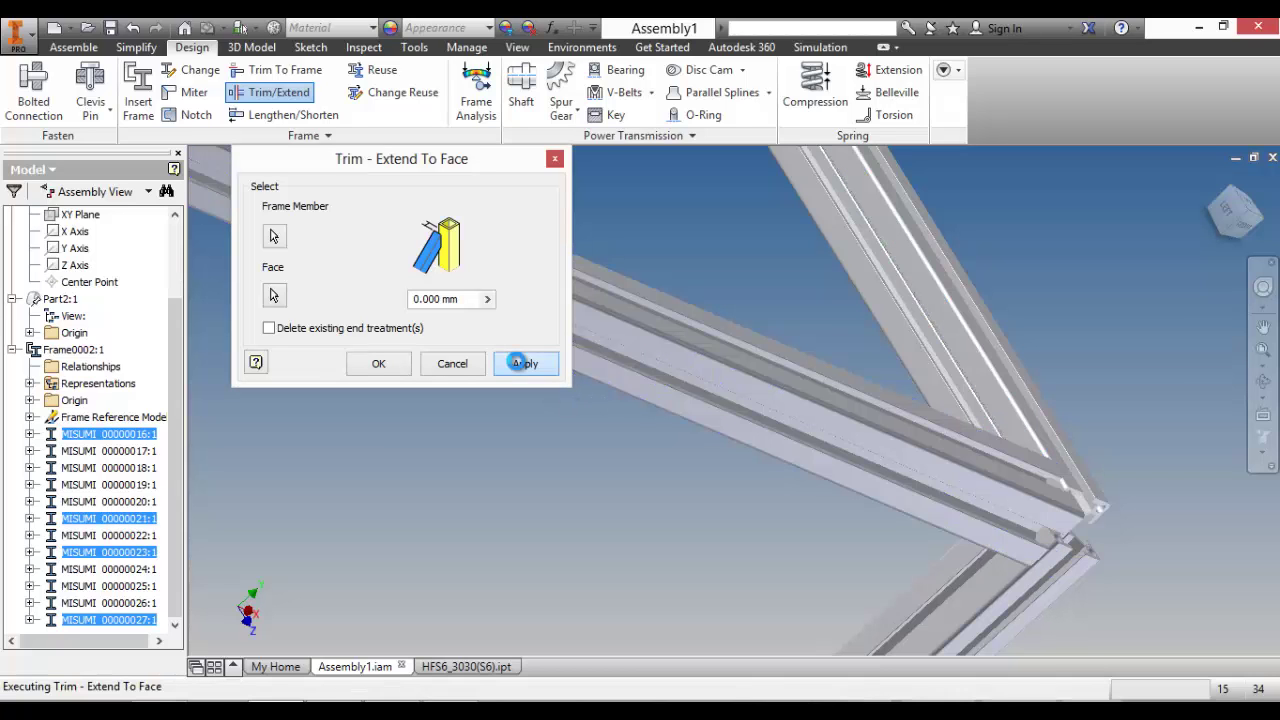
pyautogui.click(452, 364)
# Step: Edit Part2 in place and open Sketch1 of its surface extrusion for editing
pyautogui.keyDown('shift'); pyautogui.moveTo(700, 400); pyautogui.dragTo(484, 322, button='middle'); pyautogui.keyUp('shift')
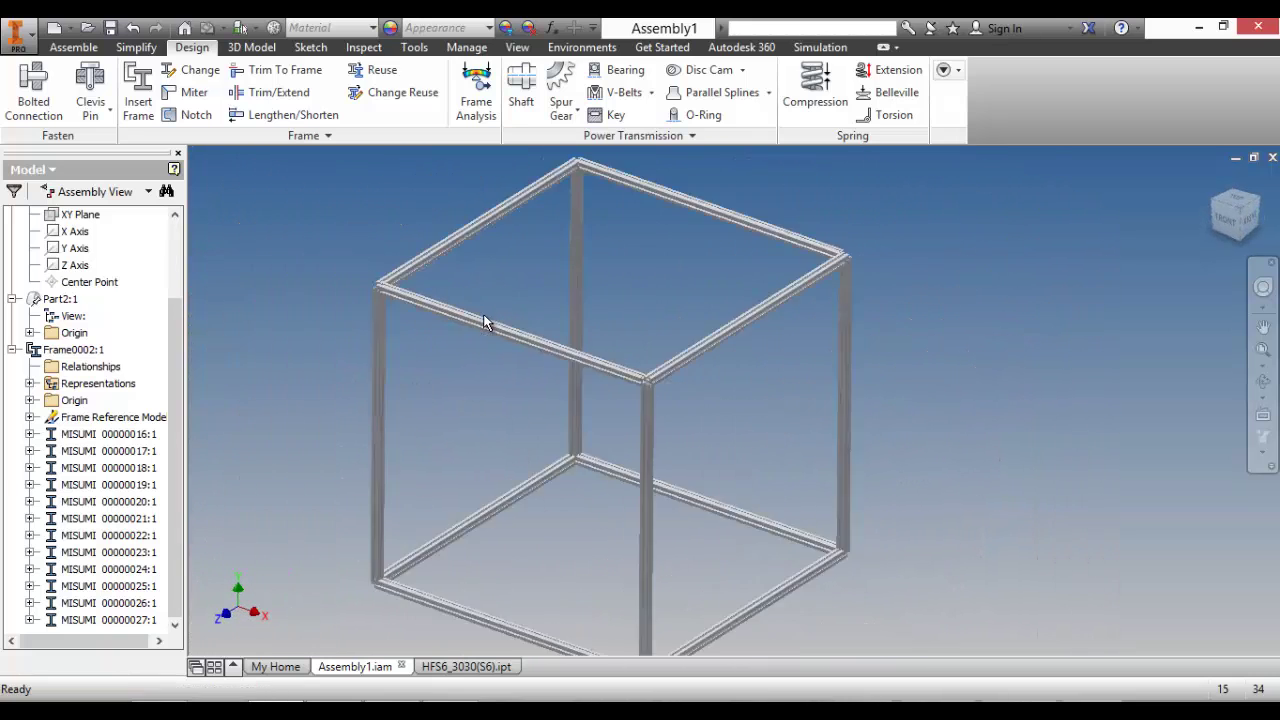
pyautogui.scroll(3, 484, 322)
pyautogui.click(66, 301)
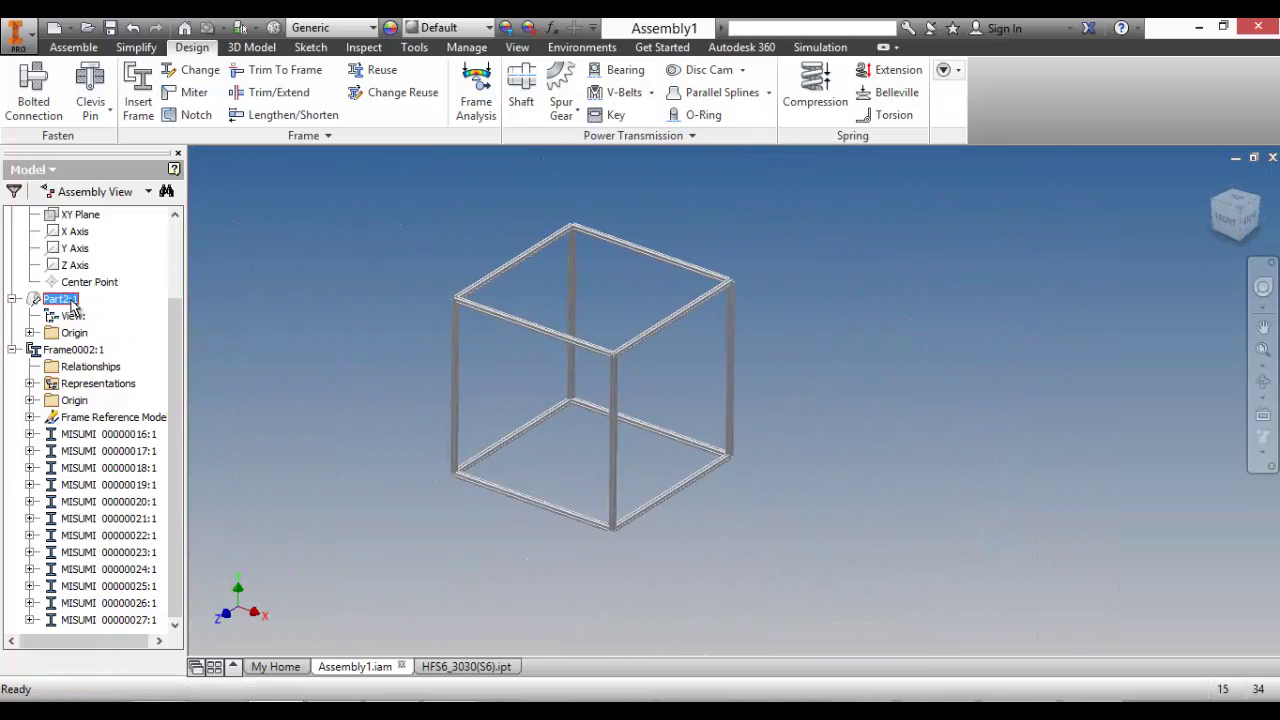
pyautogui.doubleClick(66, 301)
pyautogui.click(31, 316)
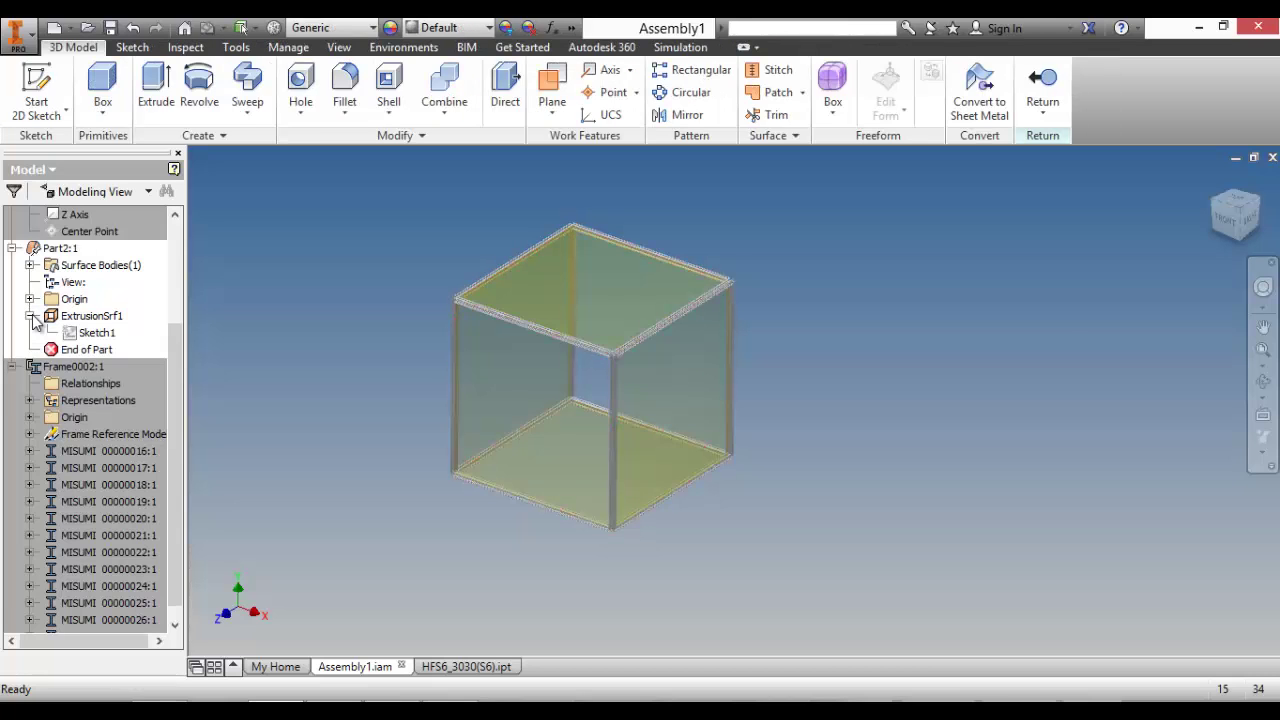
pyautogui.doubleClick(96, 332)
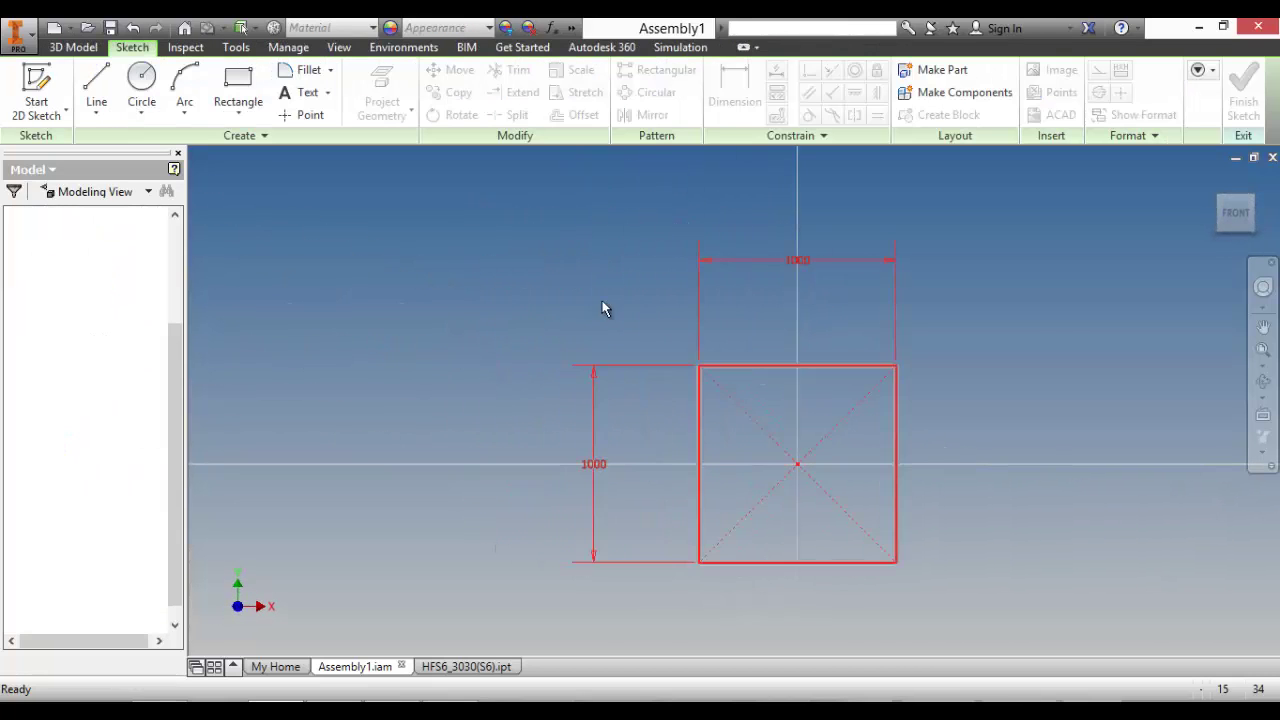
# Step: Set the square's horizontal dimension to 500 mm, link its vertical dimension to d0, and finish the sketch
pyautogui.doubleClick(806, 264)
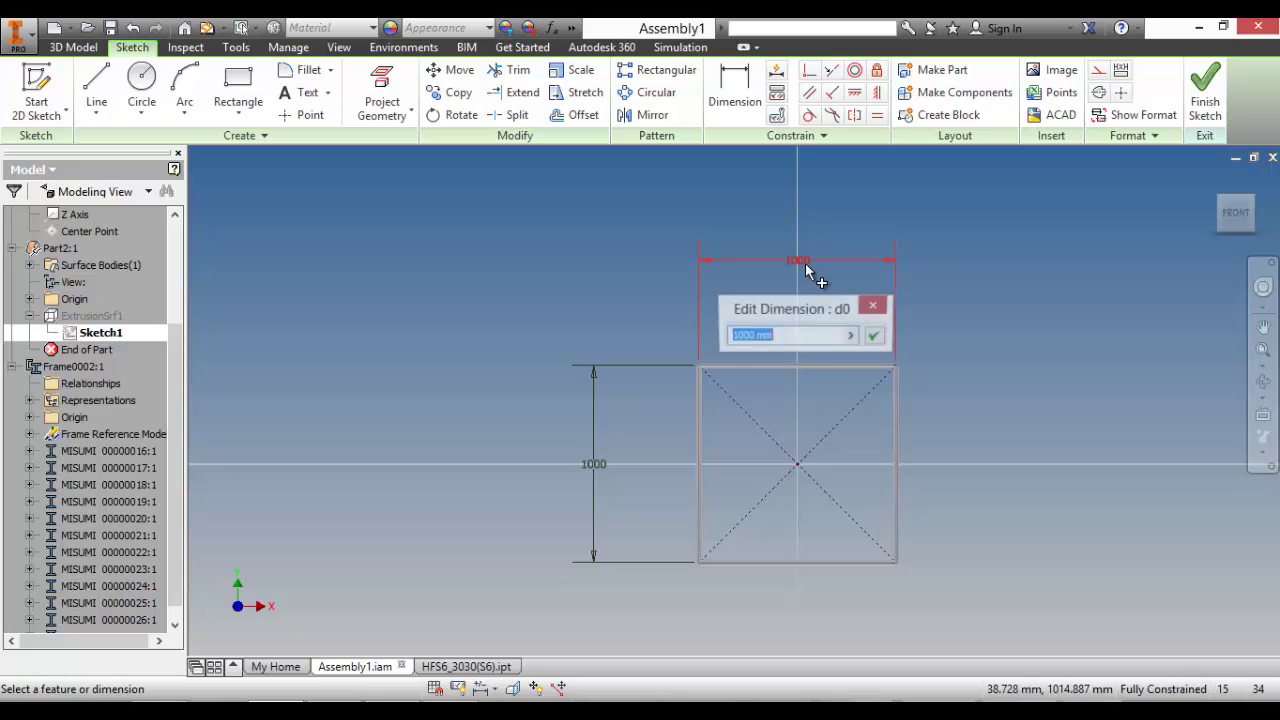
pyautogui.write('500')
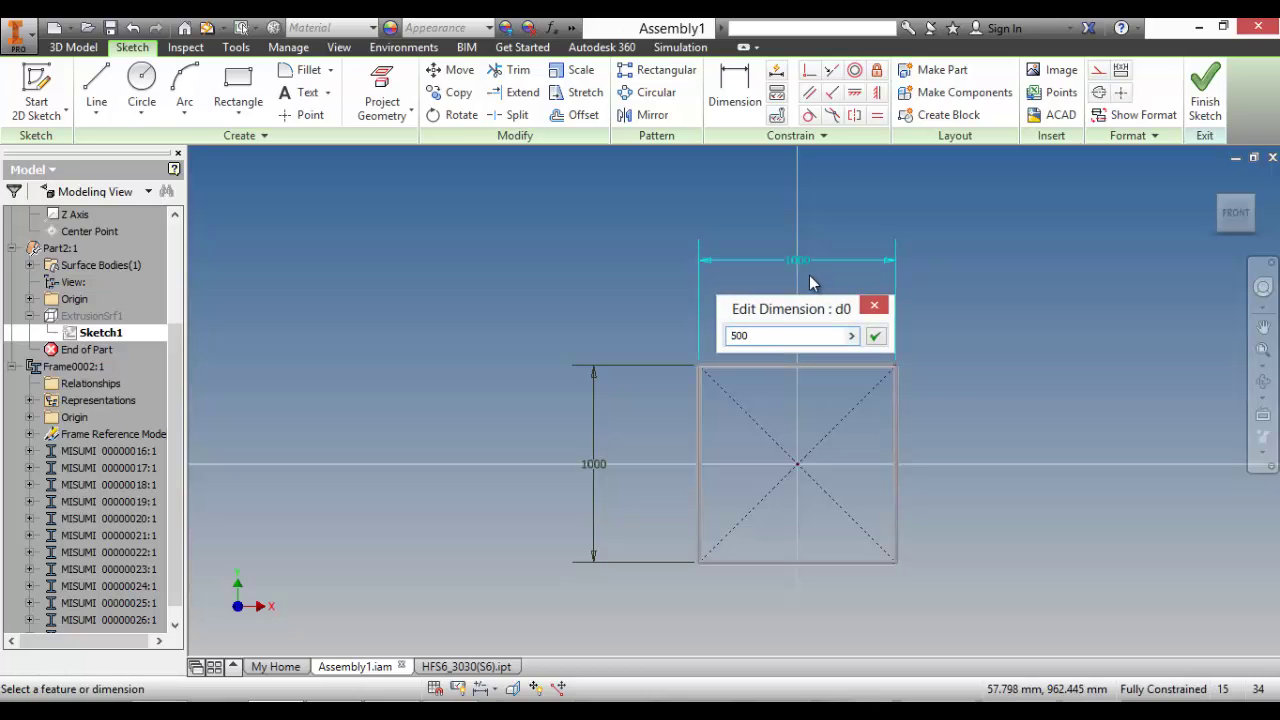
pyautogui.press('Return')
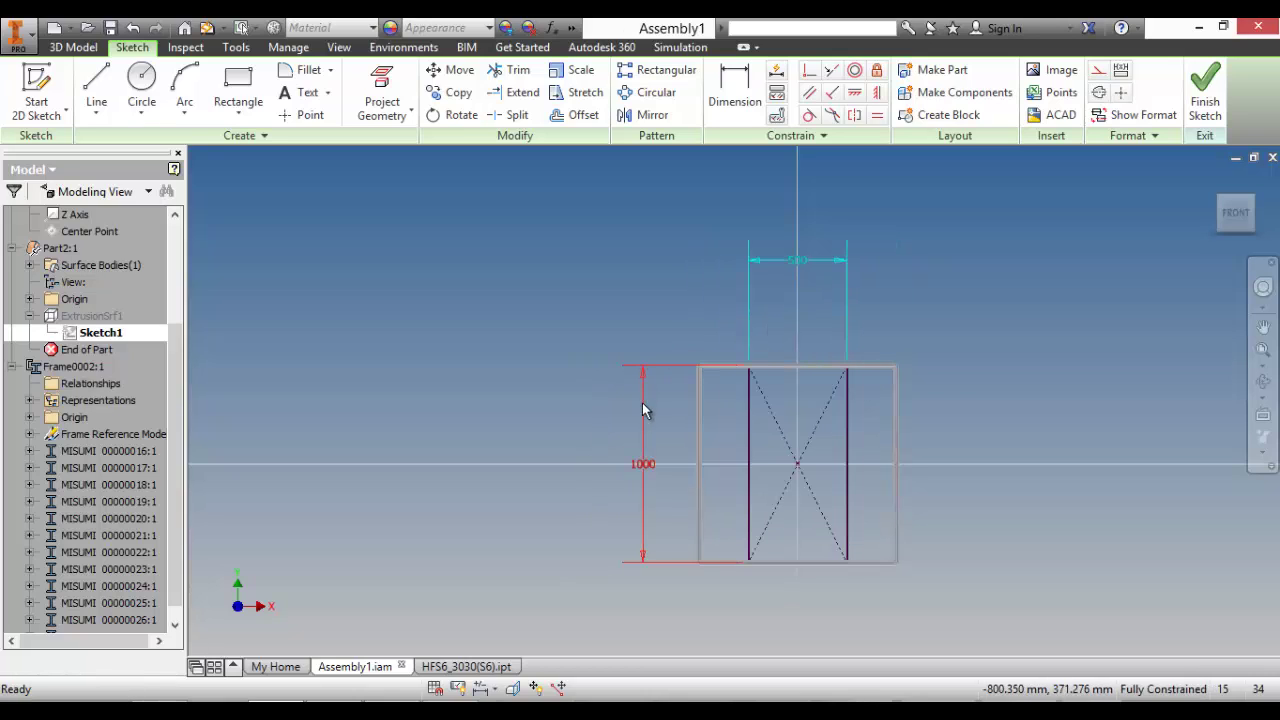
pyautogui.doubleClick(643, 463)
pyautogui.click(802, 274)
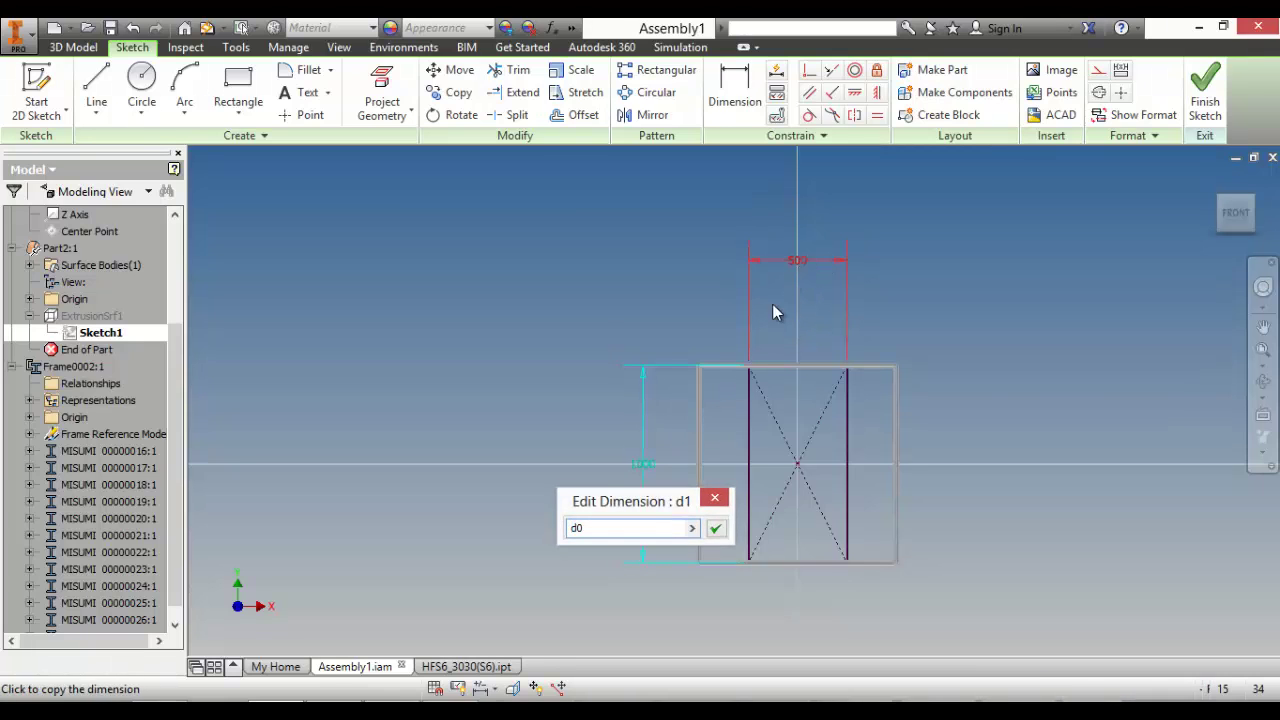
pyautogui.click(715, 528)
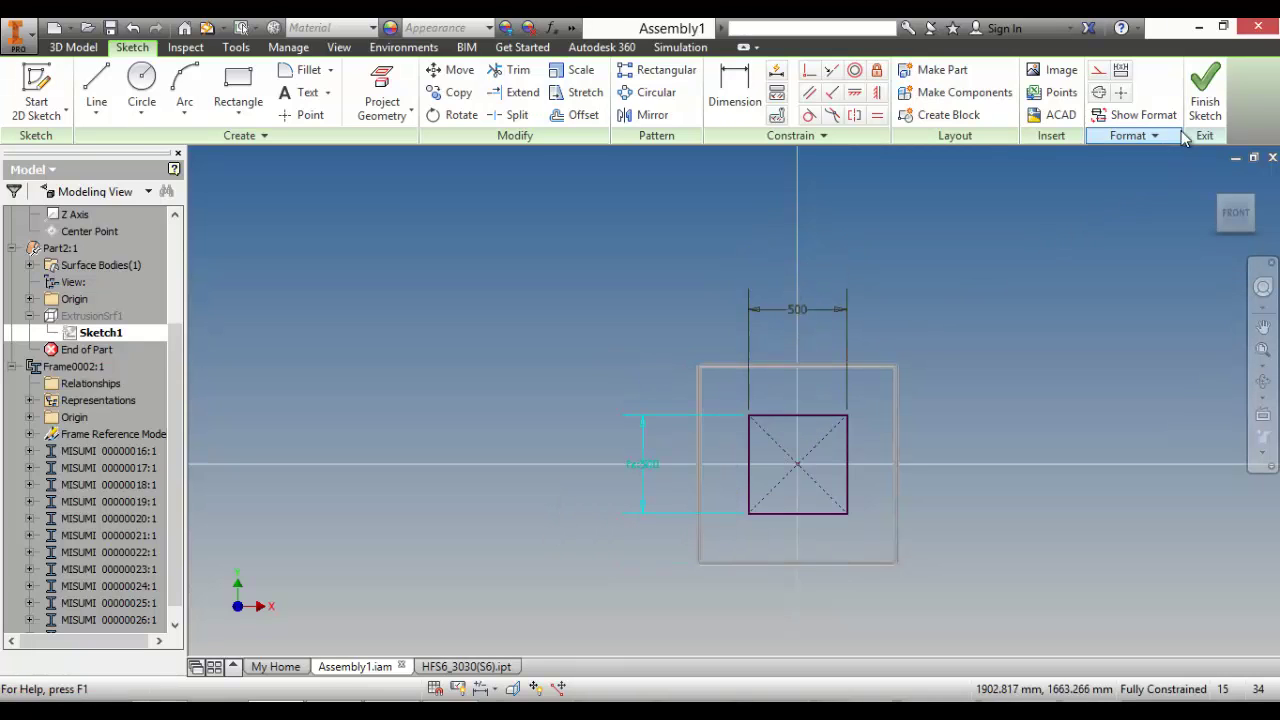
pyautogui.click(1205, 100)
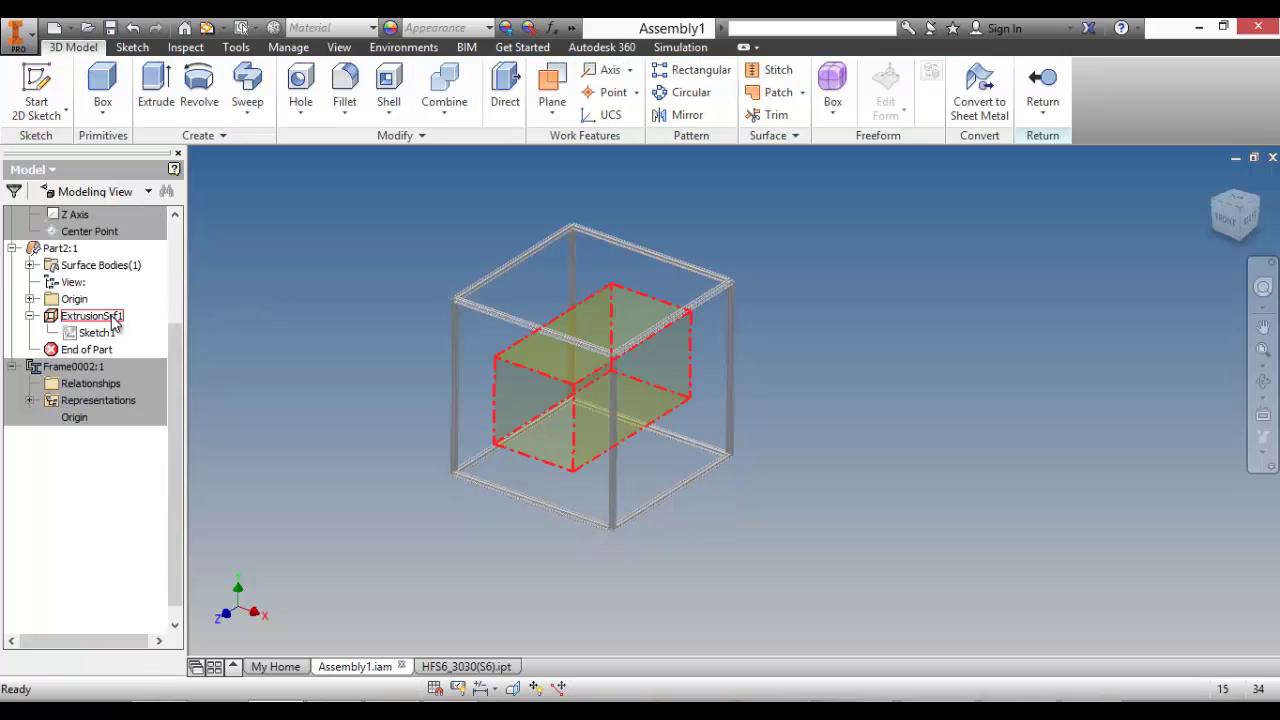
# Step: Set the ExtrusionSrf1 distance to 500 mm and return to the assembly
pyautogui.doubleClick(113, 320)
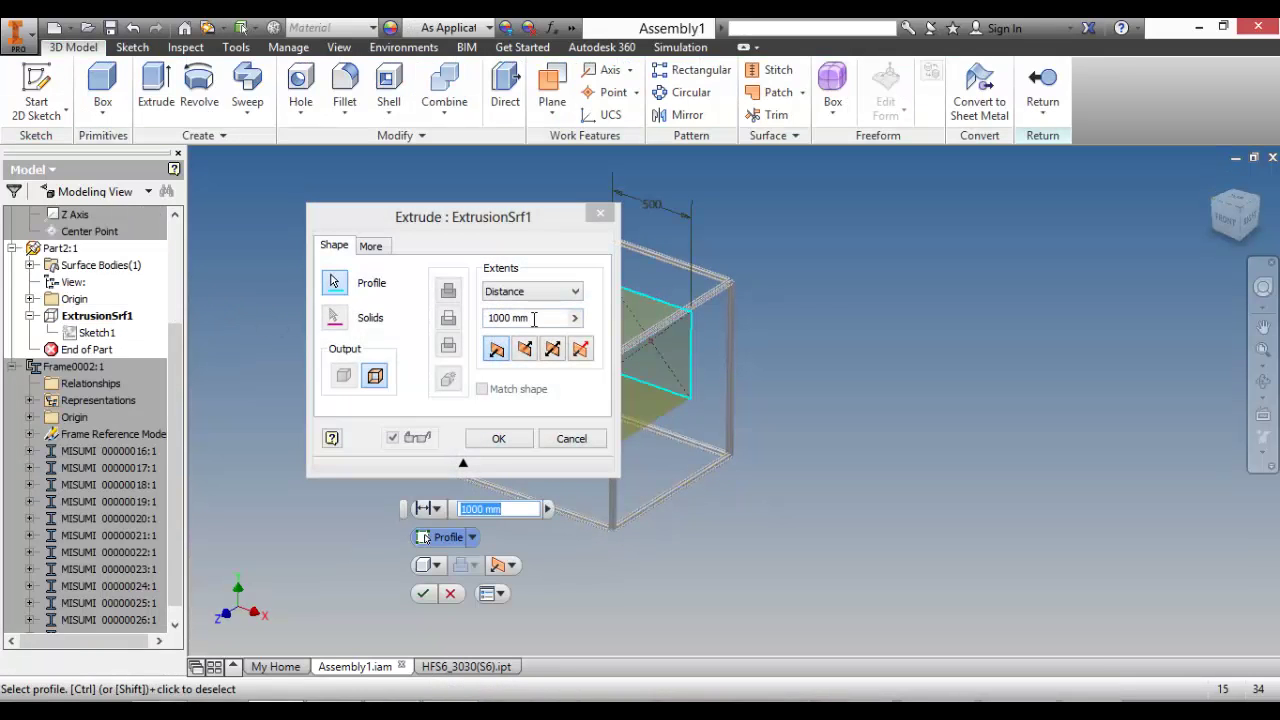
pyautogui.moveTo(534, 319); pyautogui.dragTo(491, 336)
pyautogui.write('500')
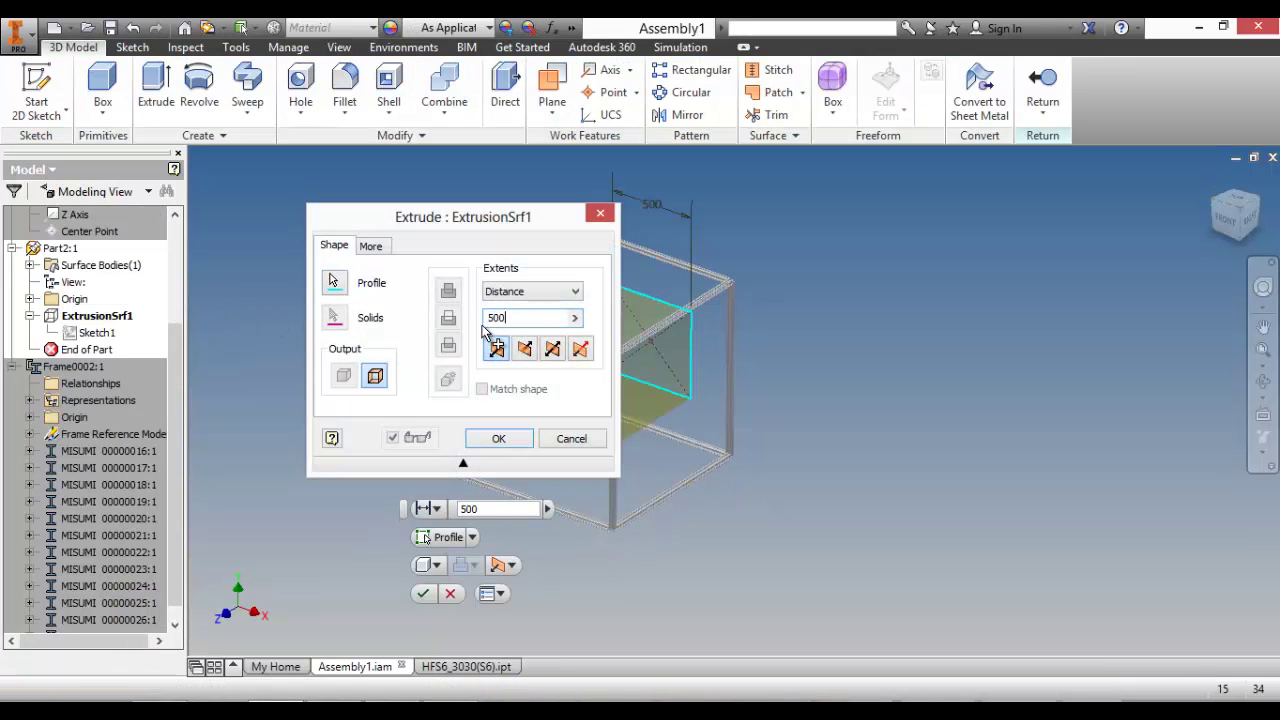
pyautogui.press('Return')
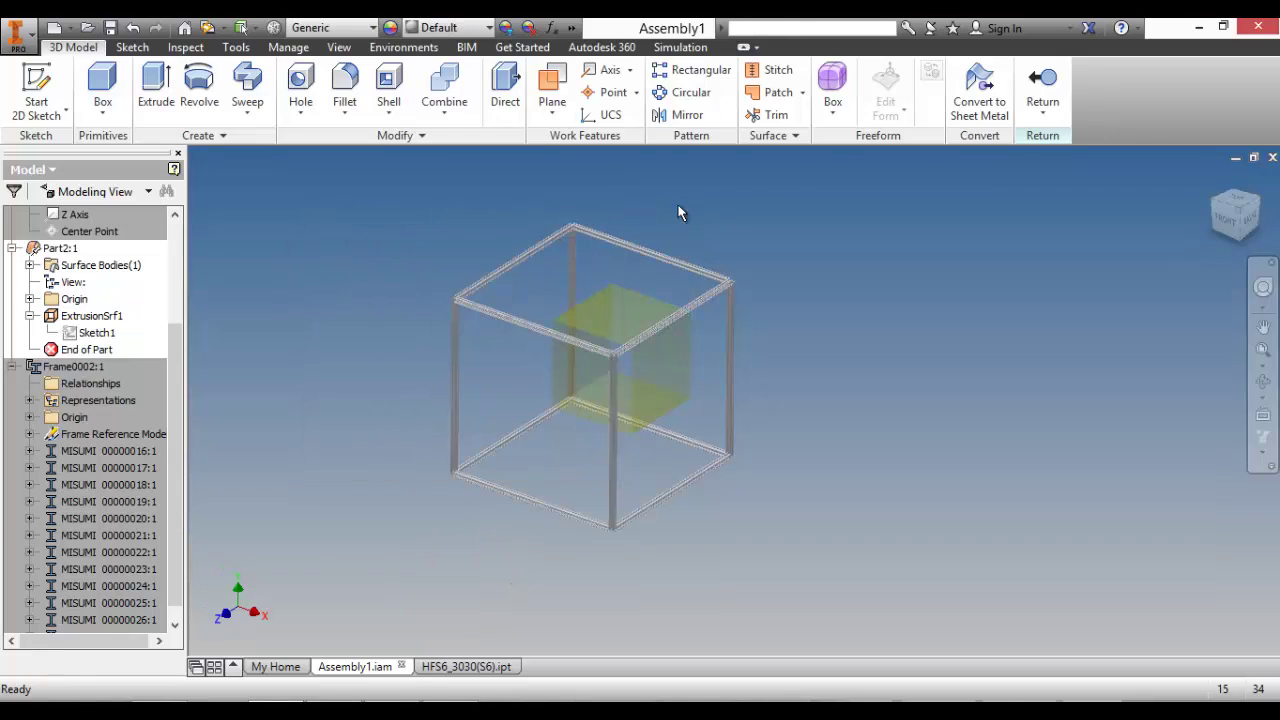
pyautogui.click(1042, 92)
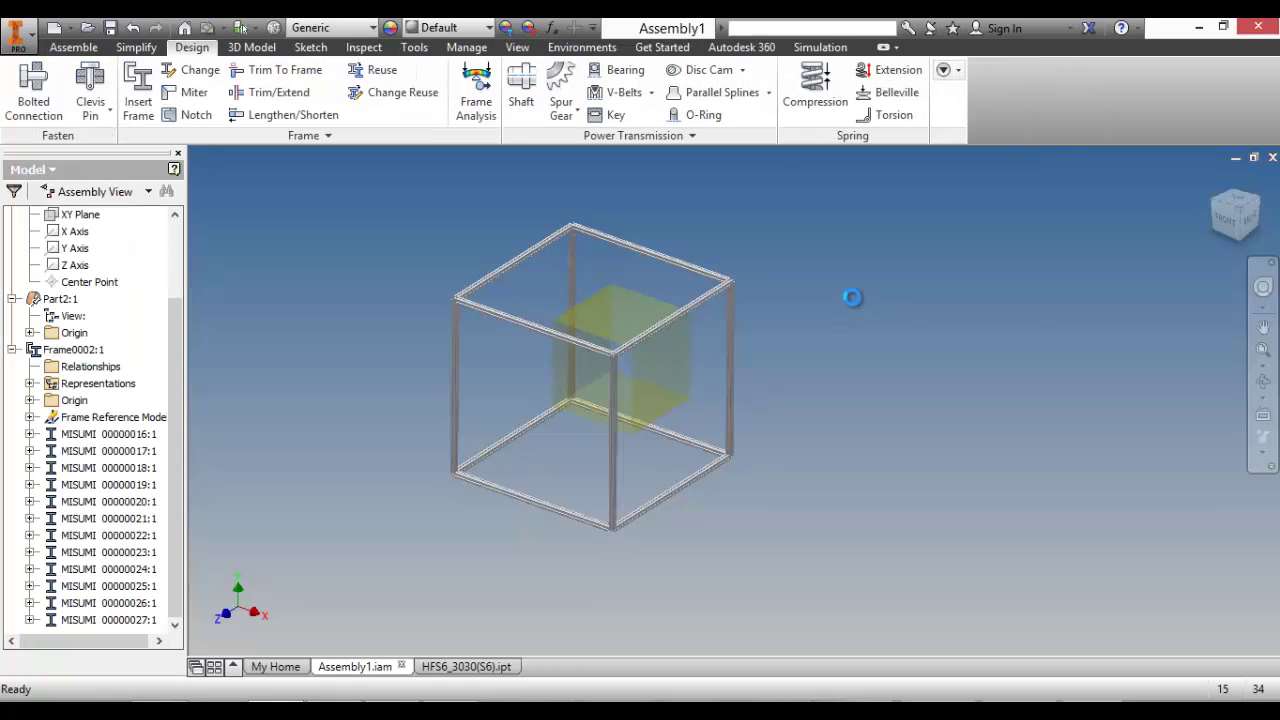
# Step: Turn off the visibility of the resized Part2 surface body
pyautogui.moveTo(826, 307); pyautogui.dragTo(930, 314, button='middle')
pyautogui.rightClick(75, 300)
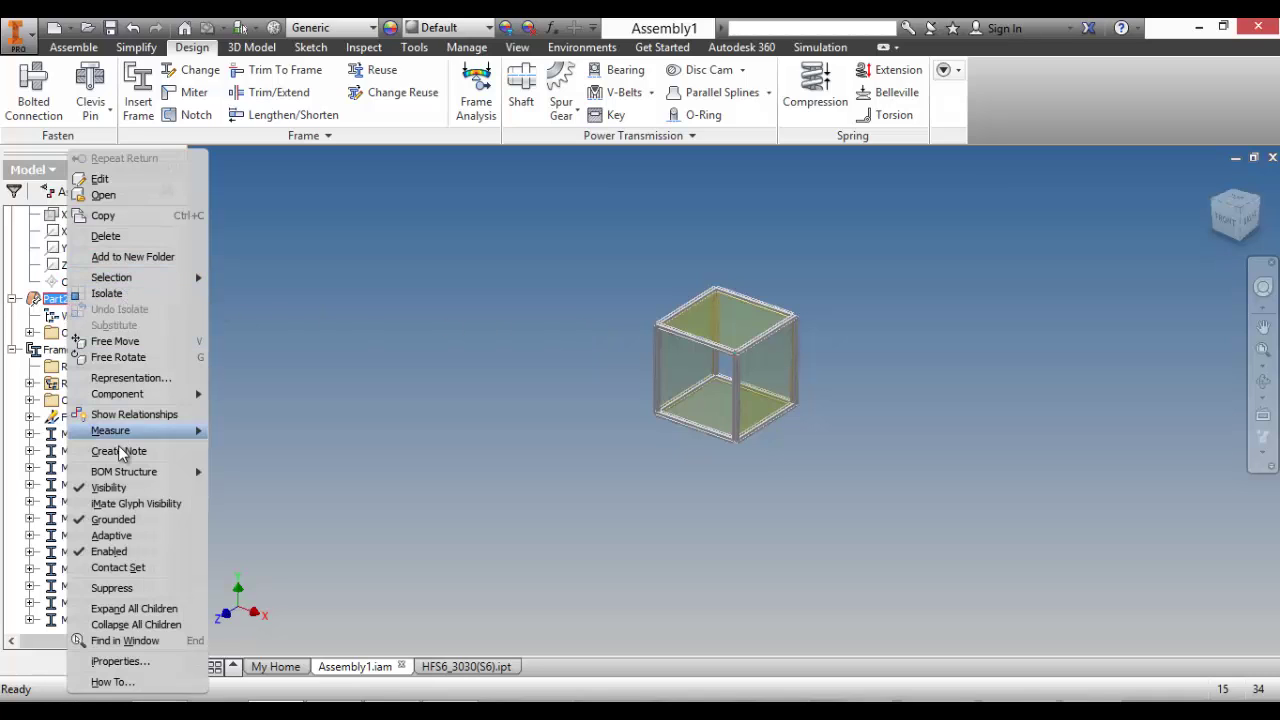
pyautogui.click(100, 487)
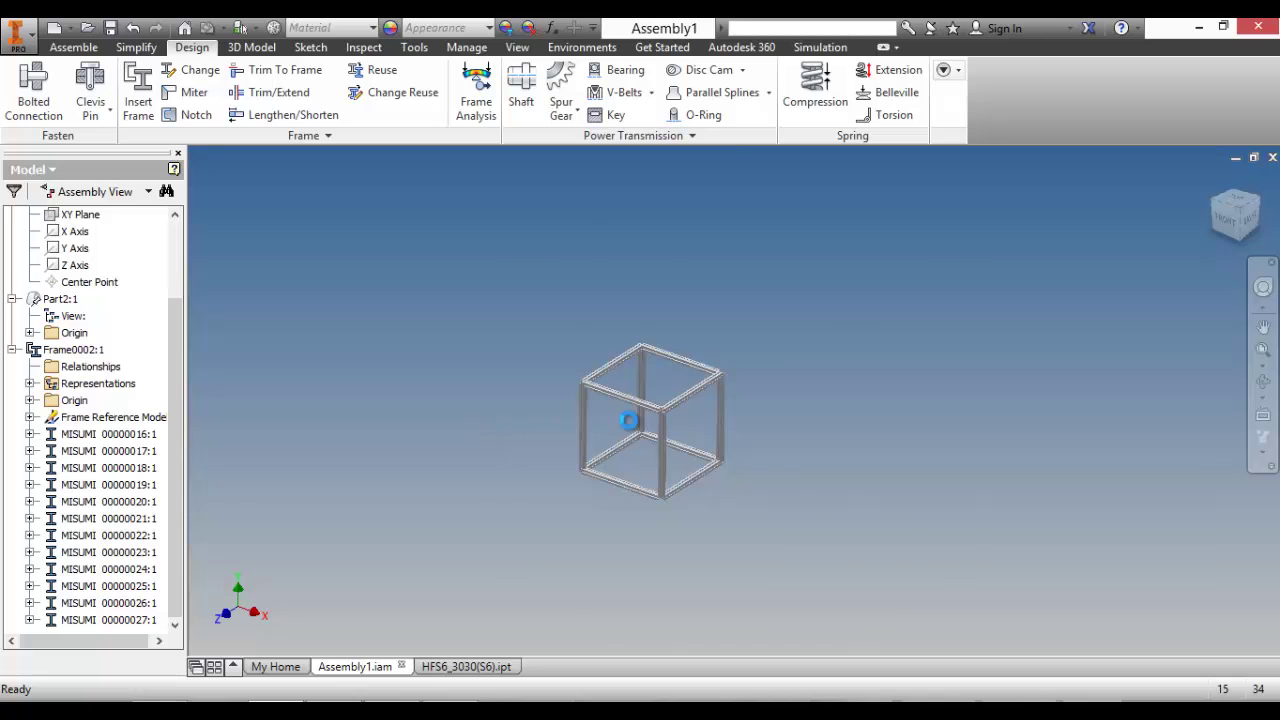
# Step: Examine the resized frame and its corner joints from several angles
pyautogui.press('Home')
pyautogui.press('F4')
pyautogui.scroll(-3, 690, 417)
pyautogui.moveTo(690, 417); pyautogui.dragTo(748, 363)
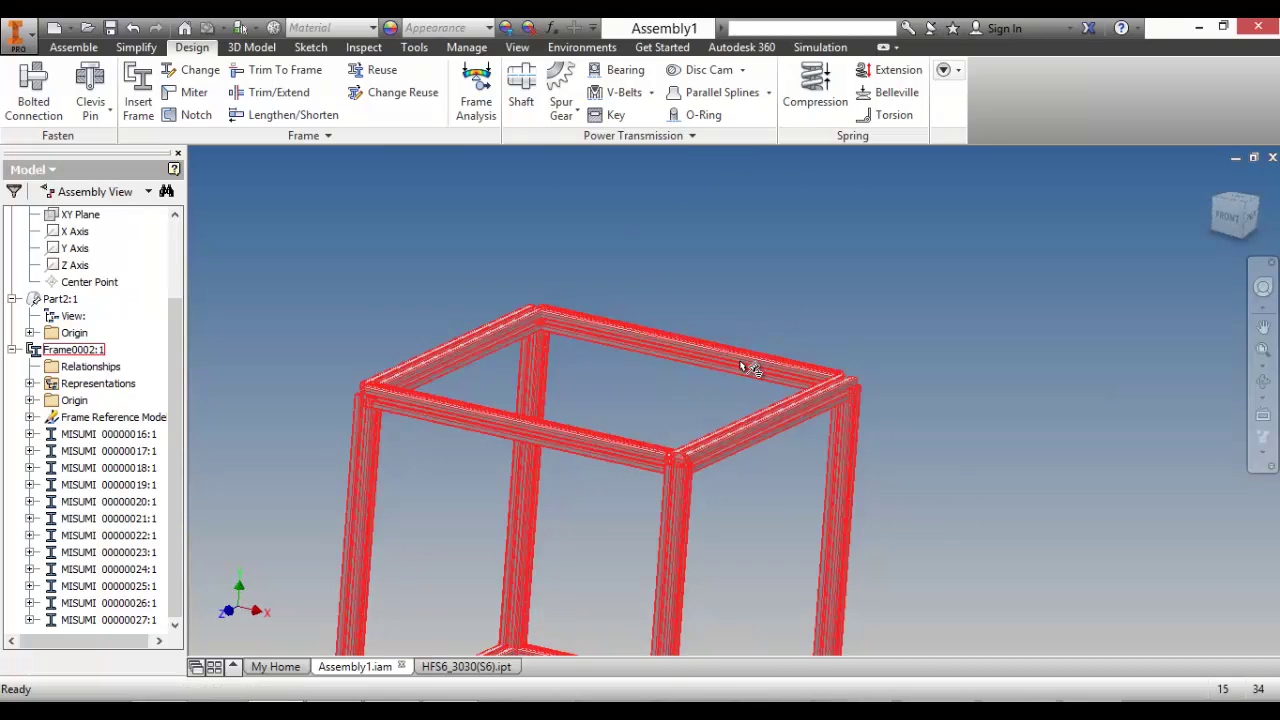
pyautogui.press('F4')
pyautogui.moveTo(845, 362); pyautogui.dragTo(786, 400)
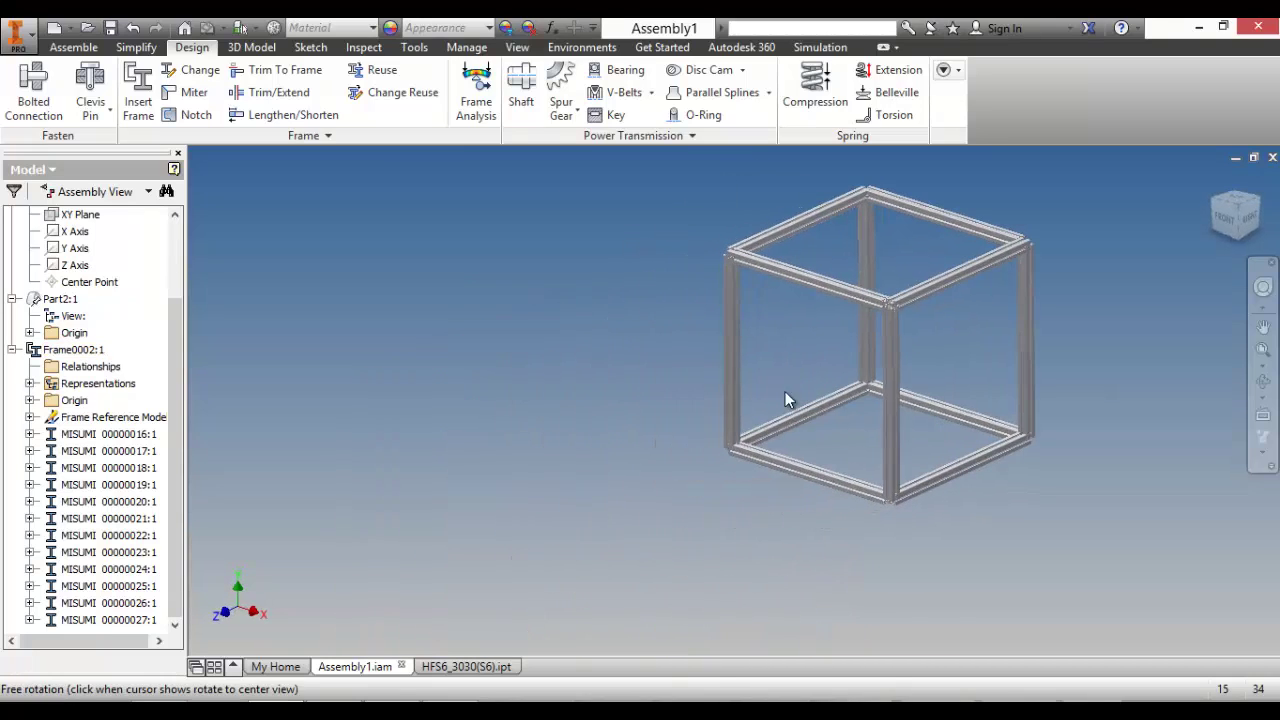
pyautogui.moveTo(786, 400); pyautogui.dragTo(937, 428, button='middle')
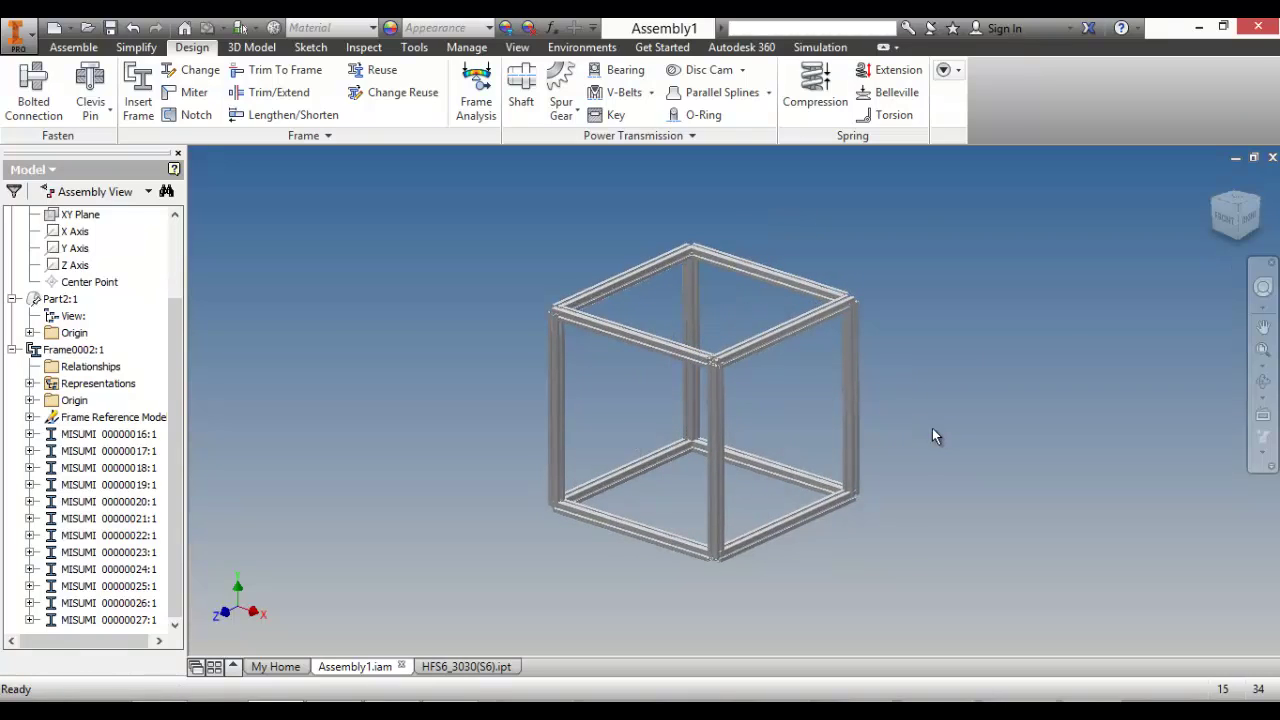
# Step: Close Assembly1 and the HFS6_3030(S6) part without saving changes to either
pyautogui.click(1272, 160)
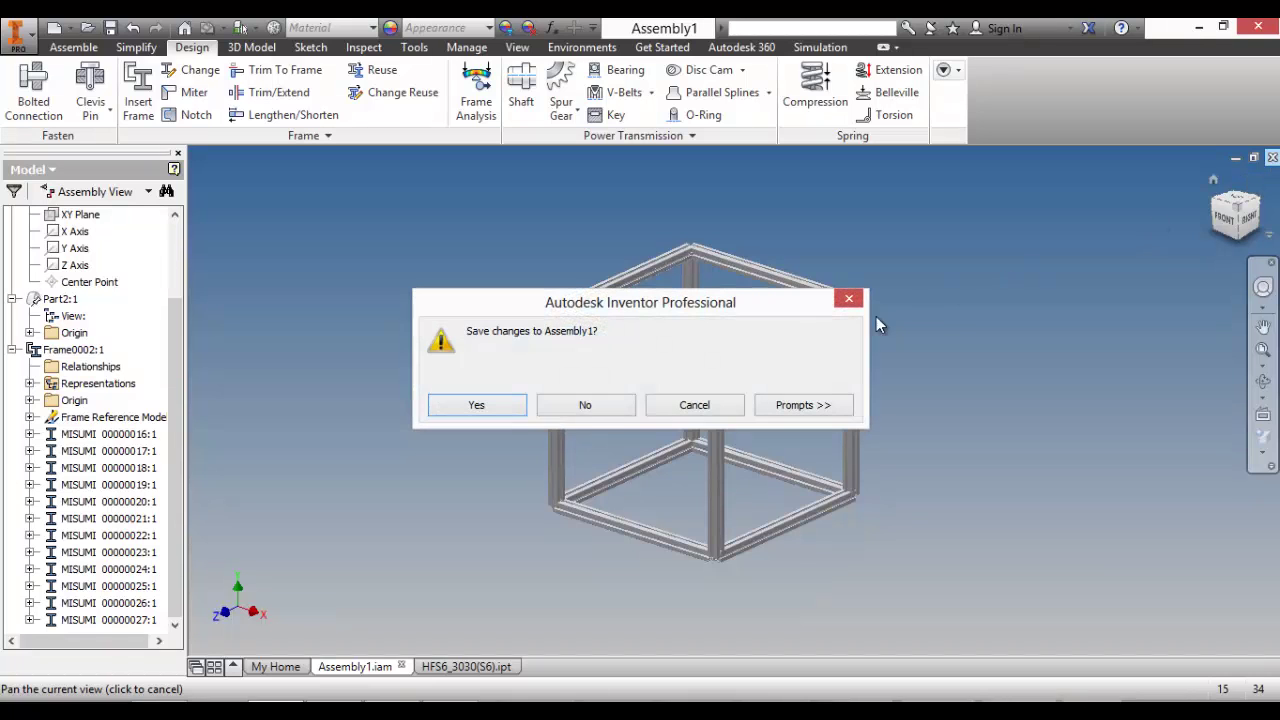
pyautogui.click(585, 412)
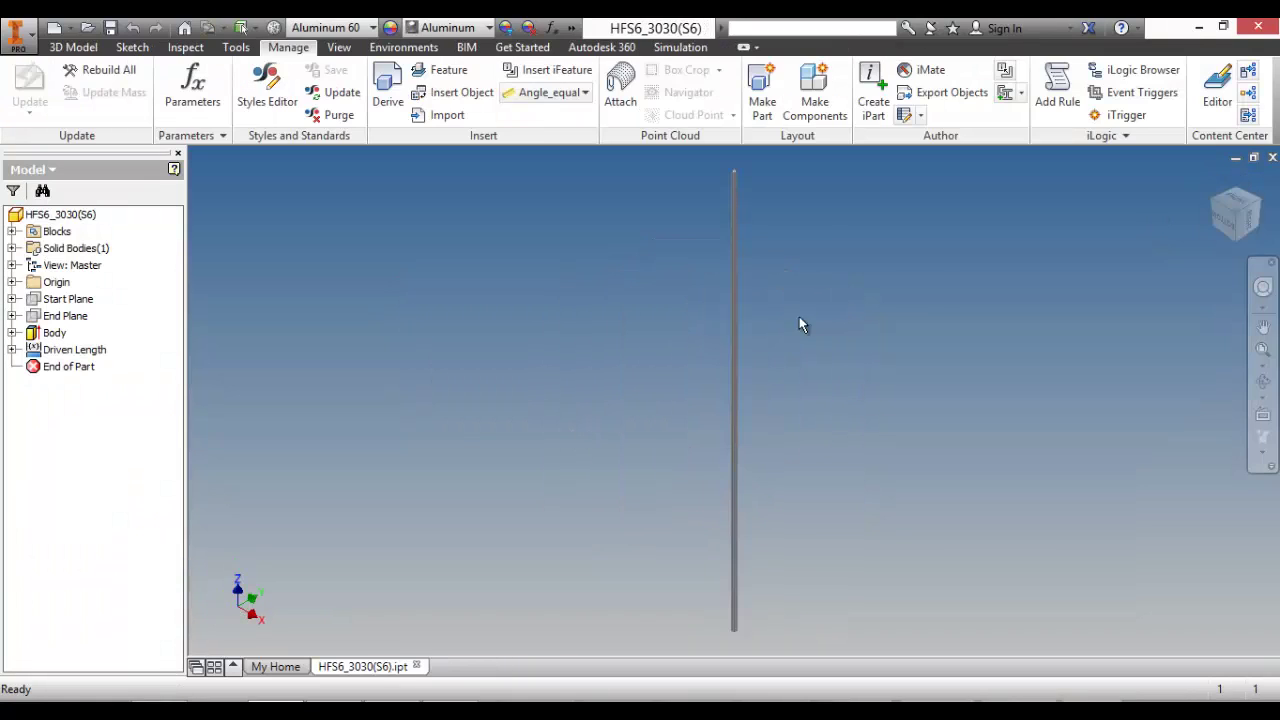
pyautogui.click(1272, 160)
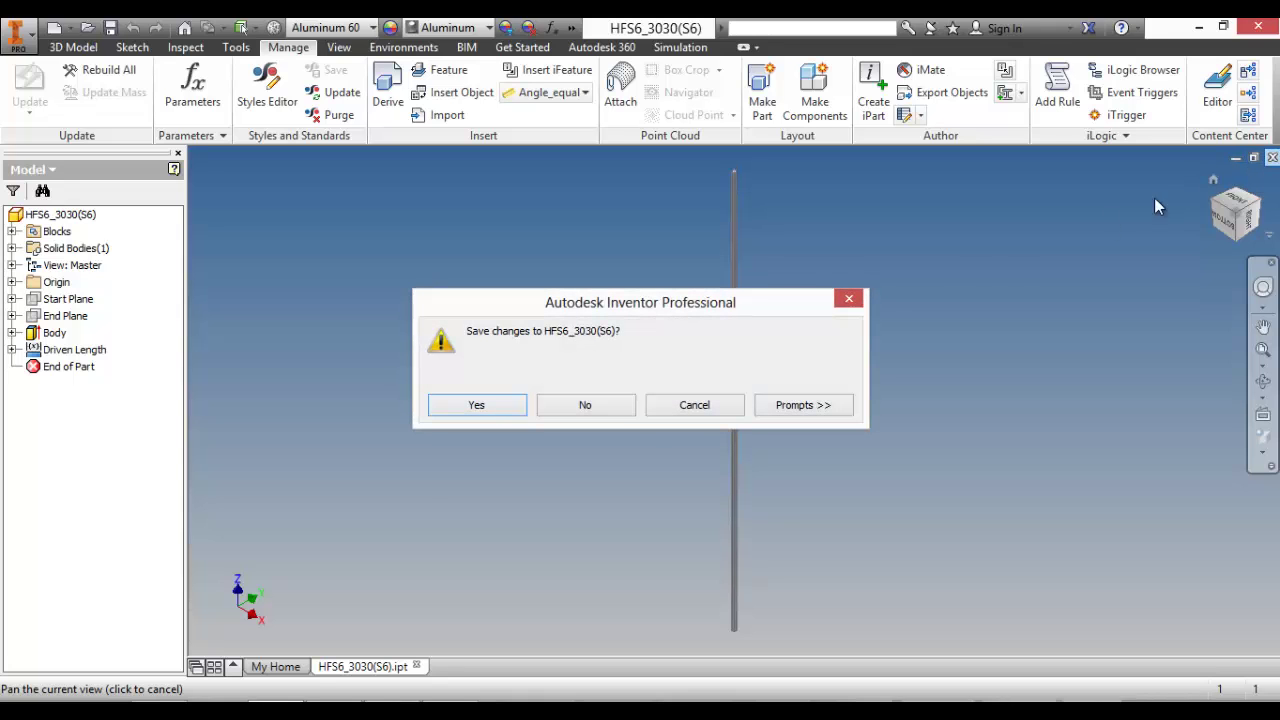
pyautogui.click(587, 406)
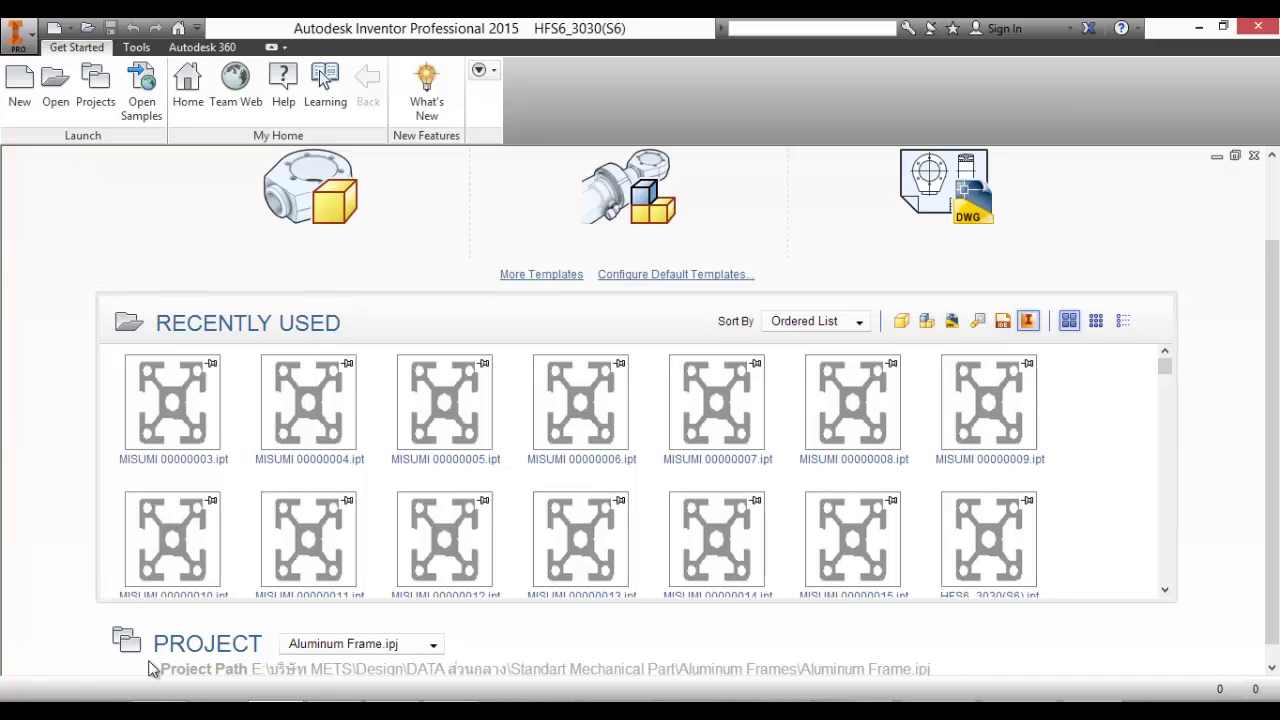
# Step: Switch to the File Explorer window showing the C:\ProgramData\Autodesk folder
pyautogui.moveTo(158, 708)
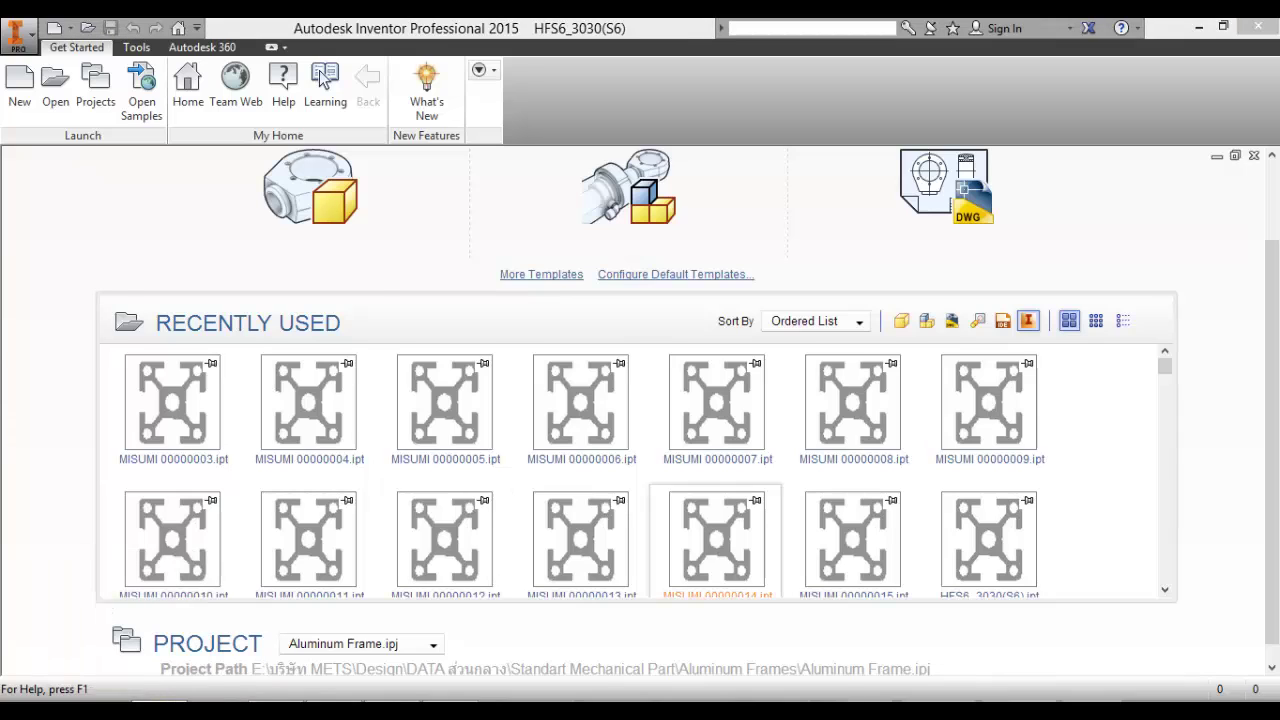
pyautogui.moveTo(1279, 150); pyautogui.dragTo(560, 117)
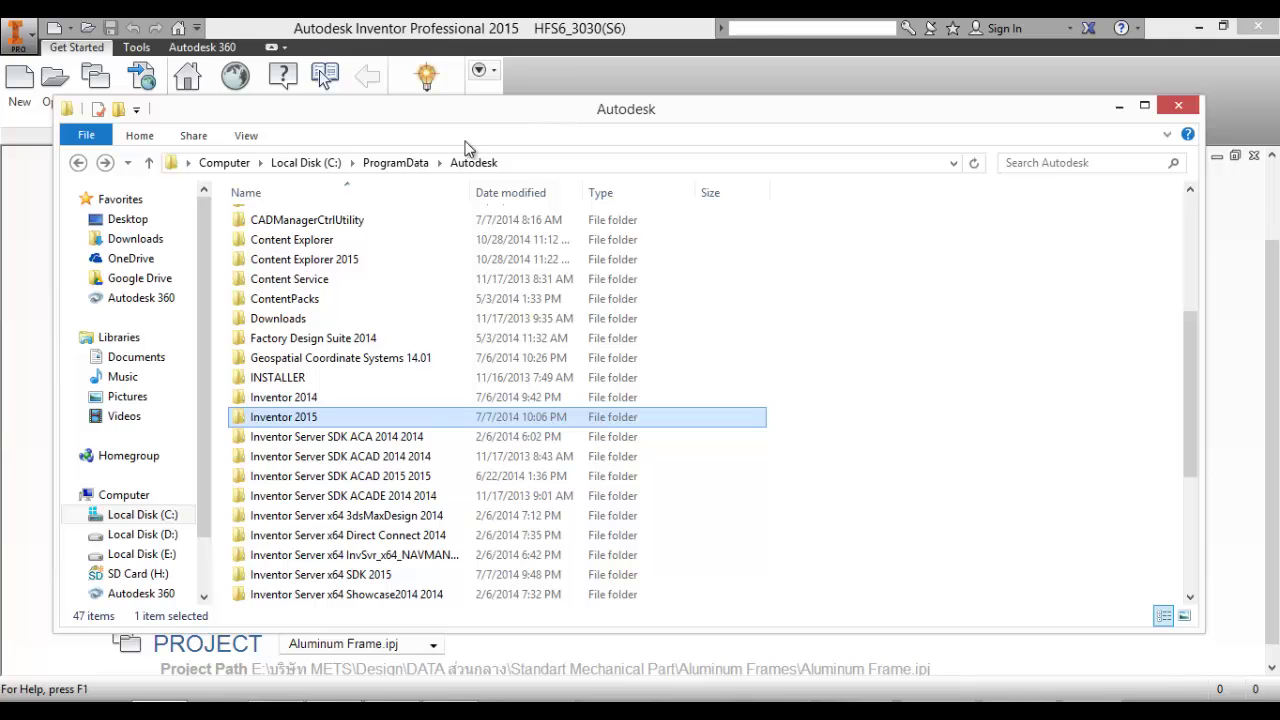
# Step: Create a folder named Aluminum Profile inside the ไฟล์สอน folder on Local Disk (E:)
pyautogui.click(162, 554)
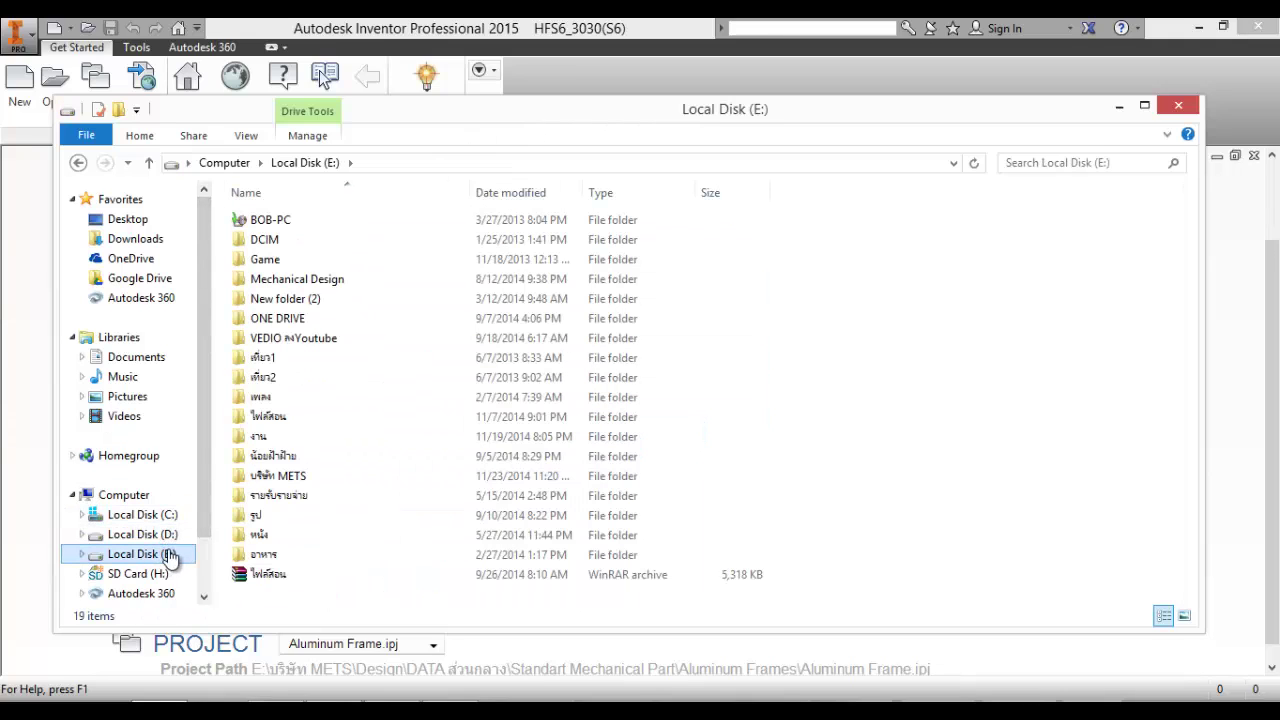
pyautogui.doubleClick(493, 422)
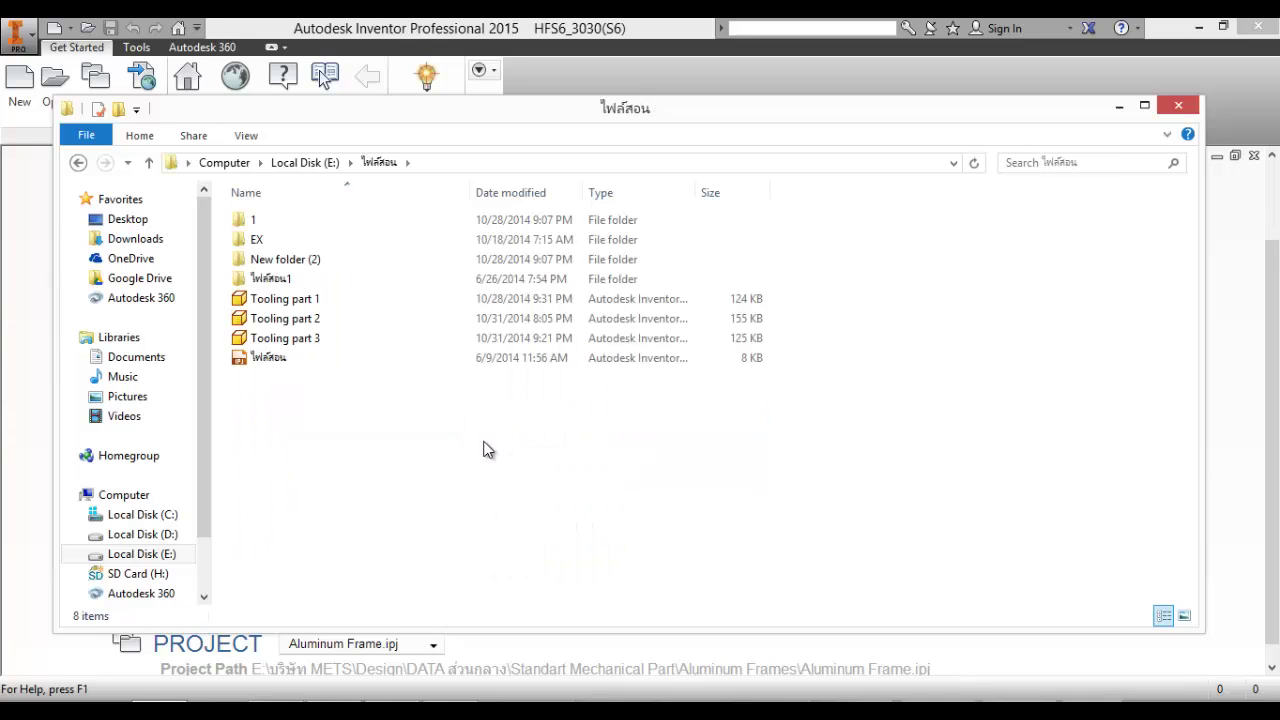
pyautogui.rightClick(483, 449)
pyautogui.moveTo(620, 413)
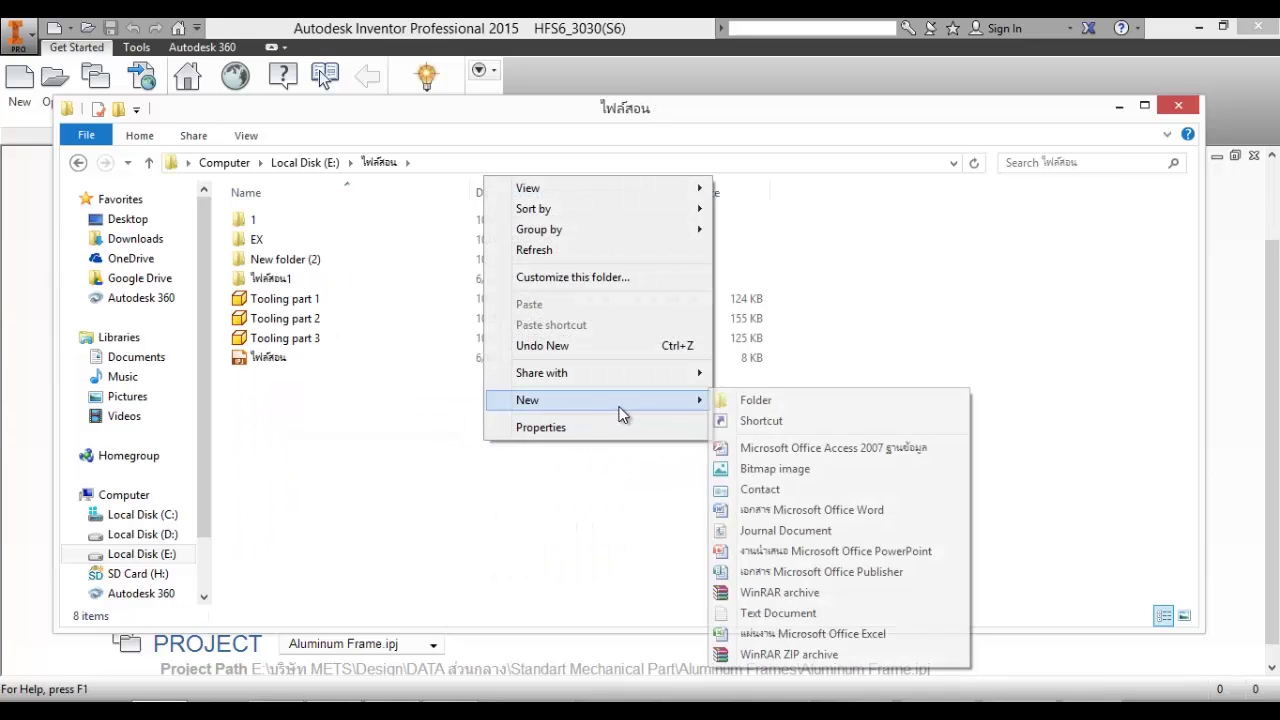
pyautogui.click(730, 401)
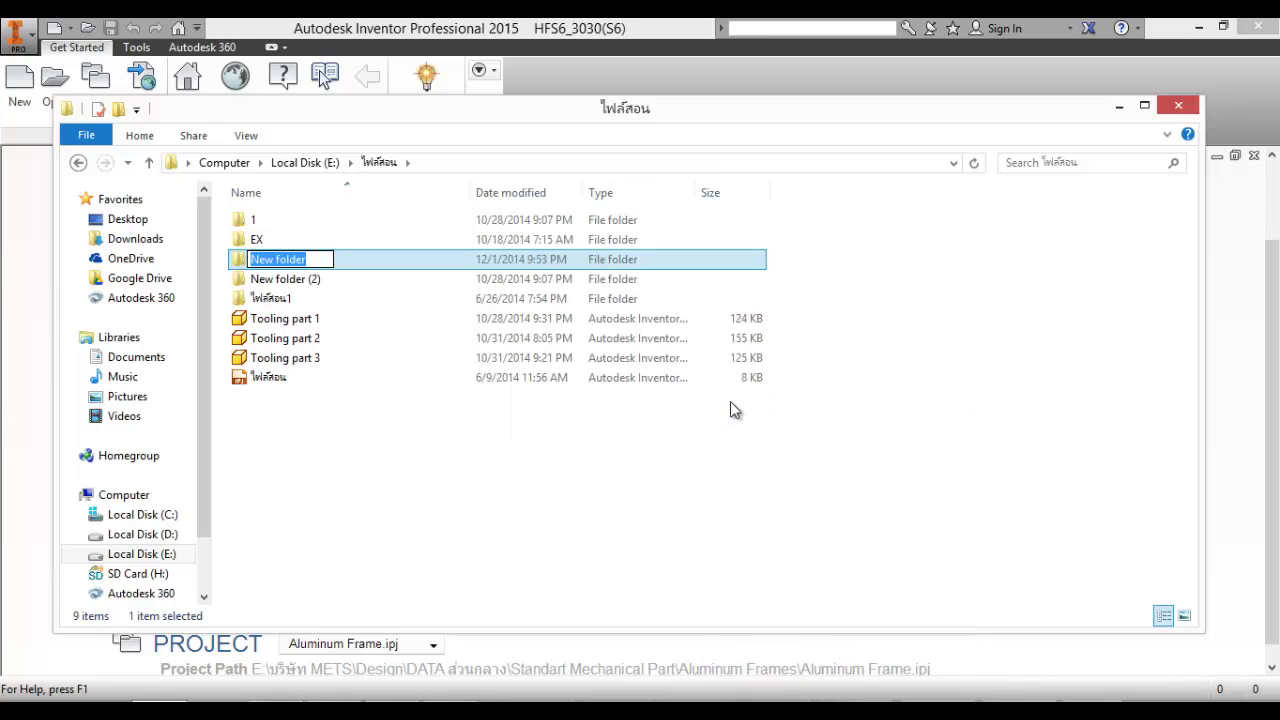
pyautogui.write('Aluminum Profile')
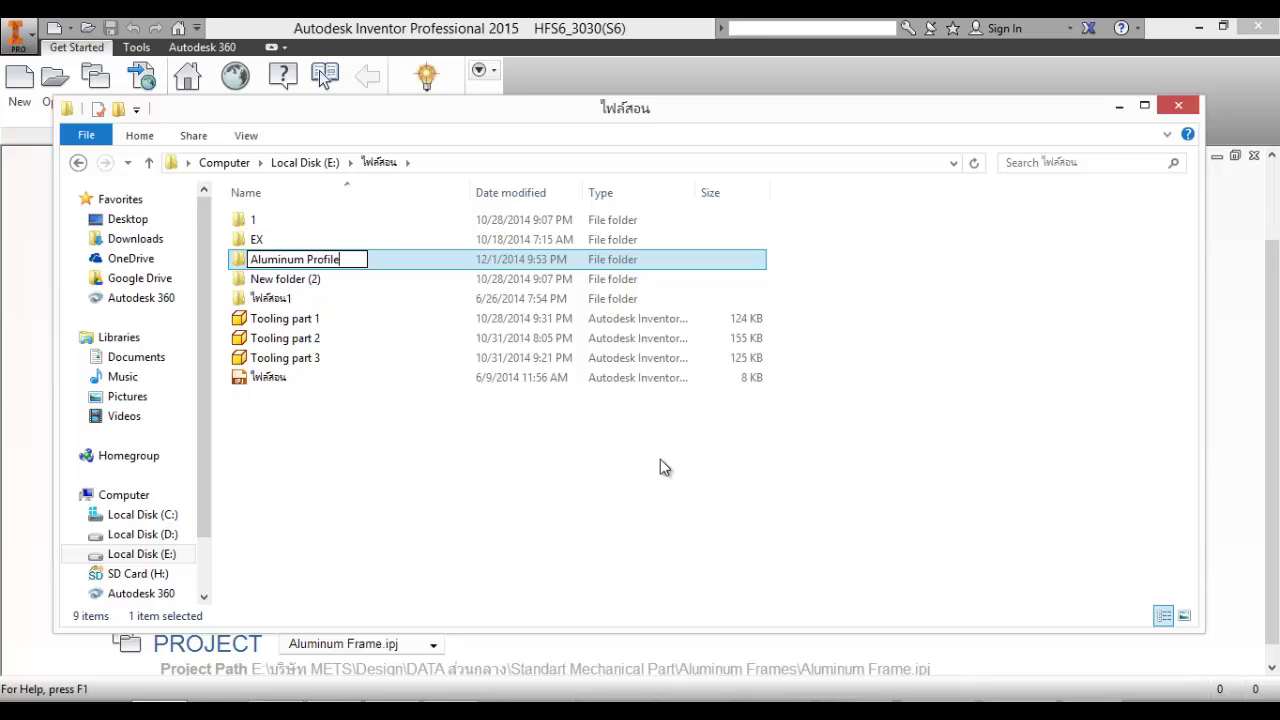
pyautogui.click(660, 459)
# Step: Create a subfolder named S5 inside the Aluminum Profile folder
pyautogui.doubleClick(379, 248)
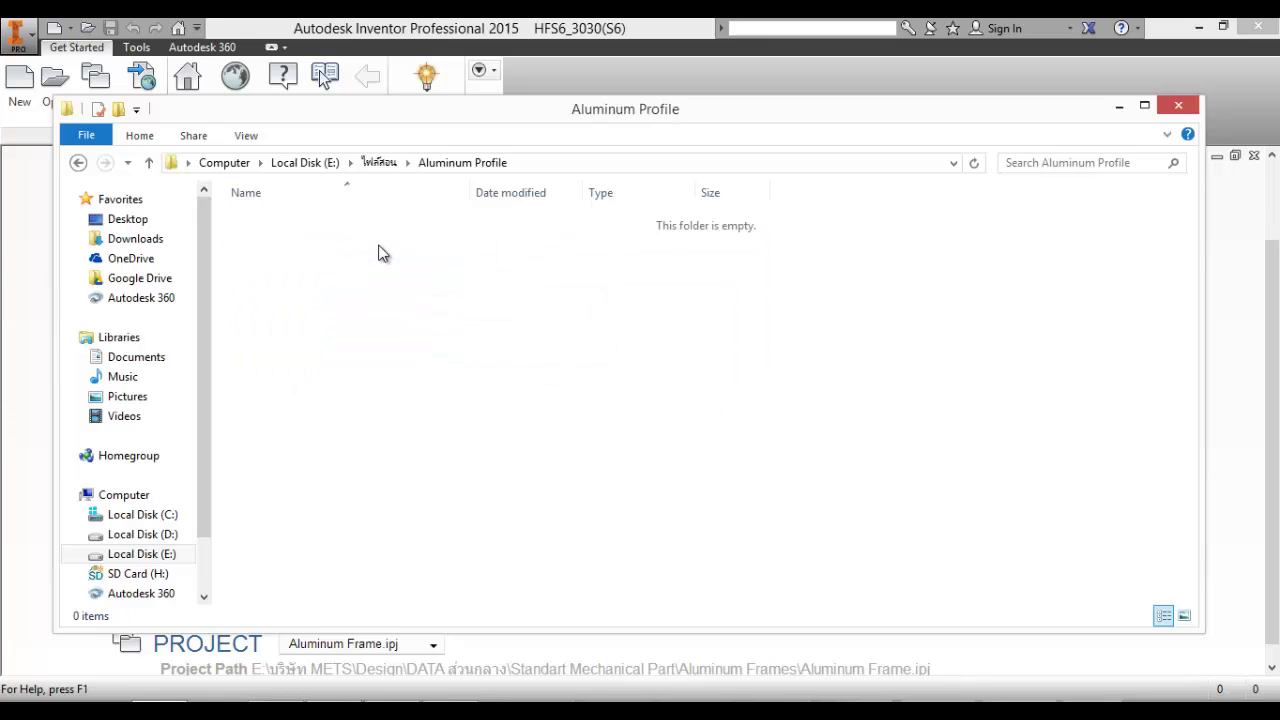
pyautogui.rightClick(392, 282)
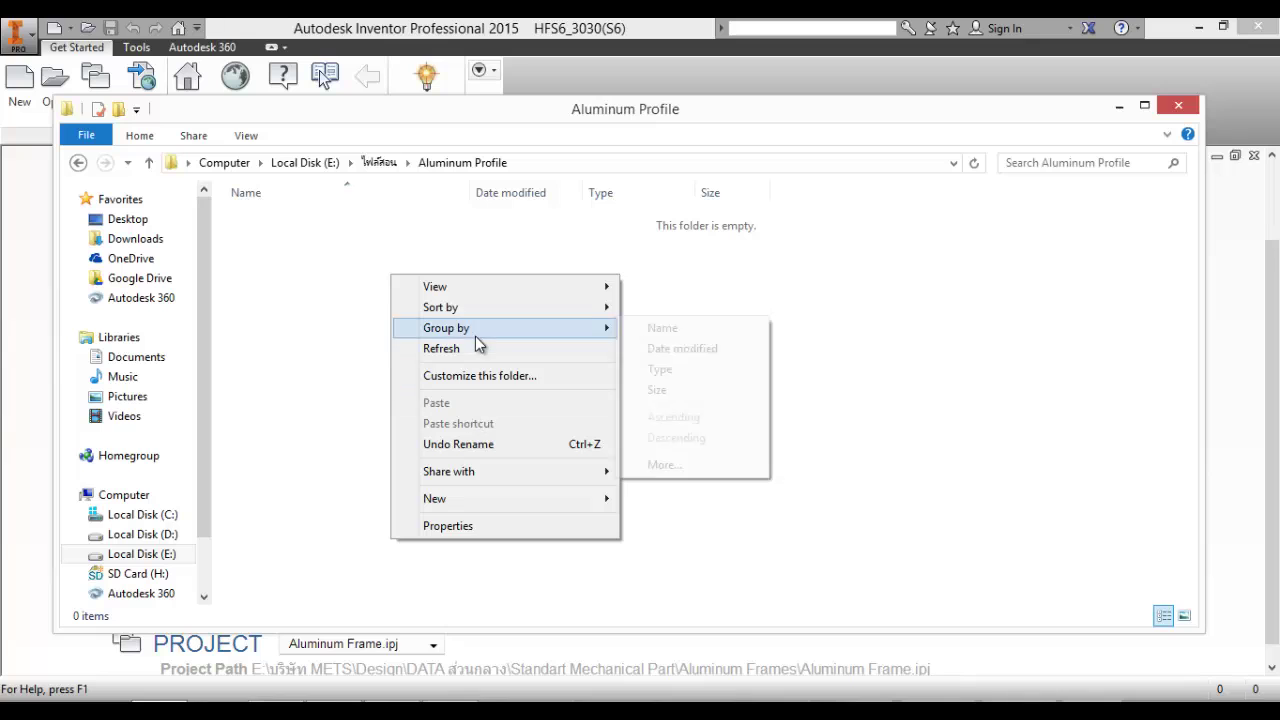
pyautogui.moveTo(612, 499)
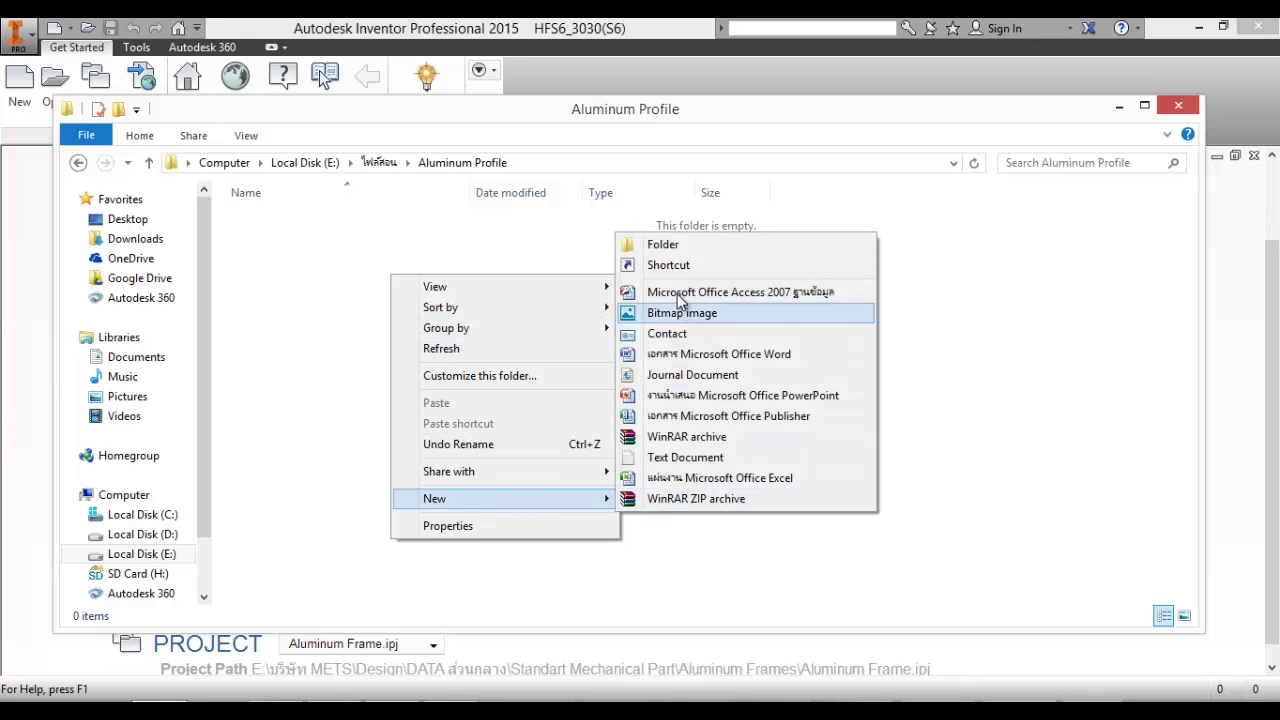
pyautogui.click(663, 245)
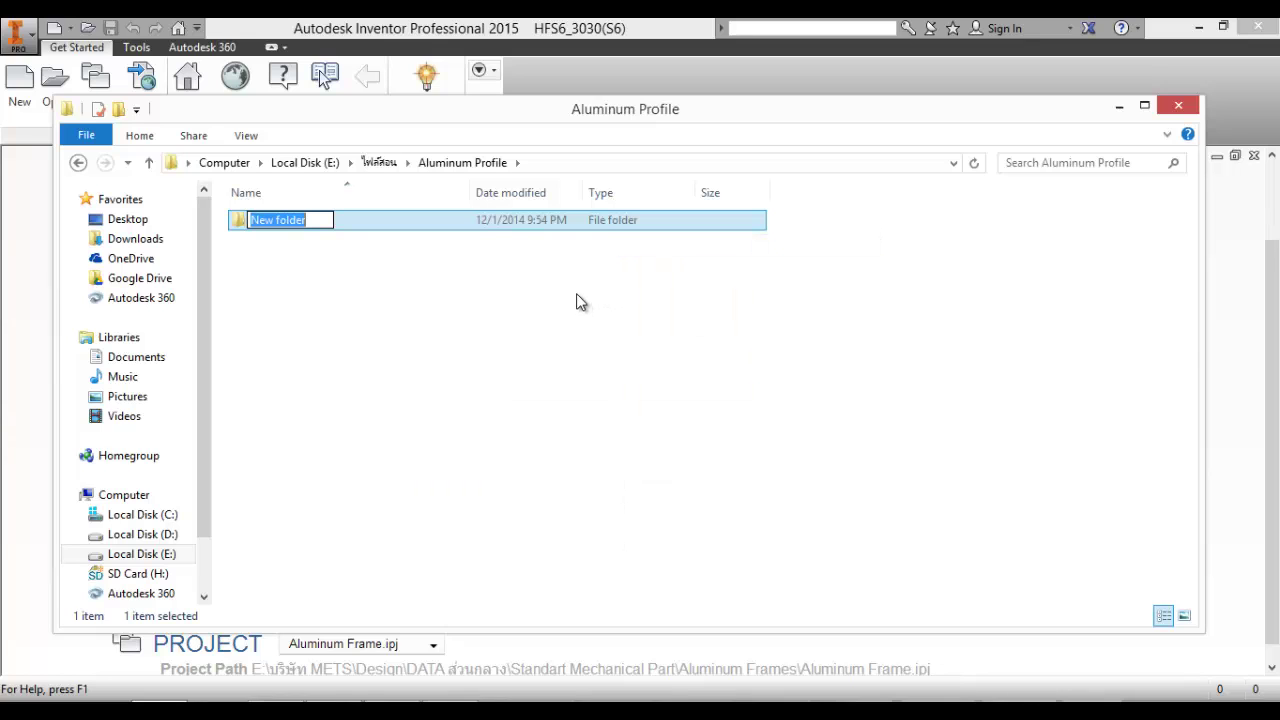
pyautogui.write('S5')
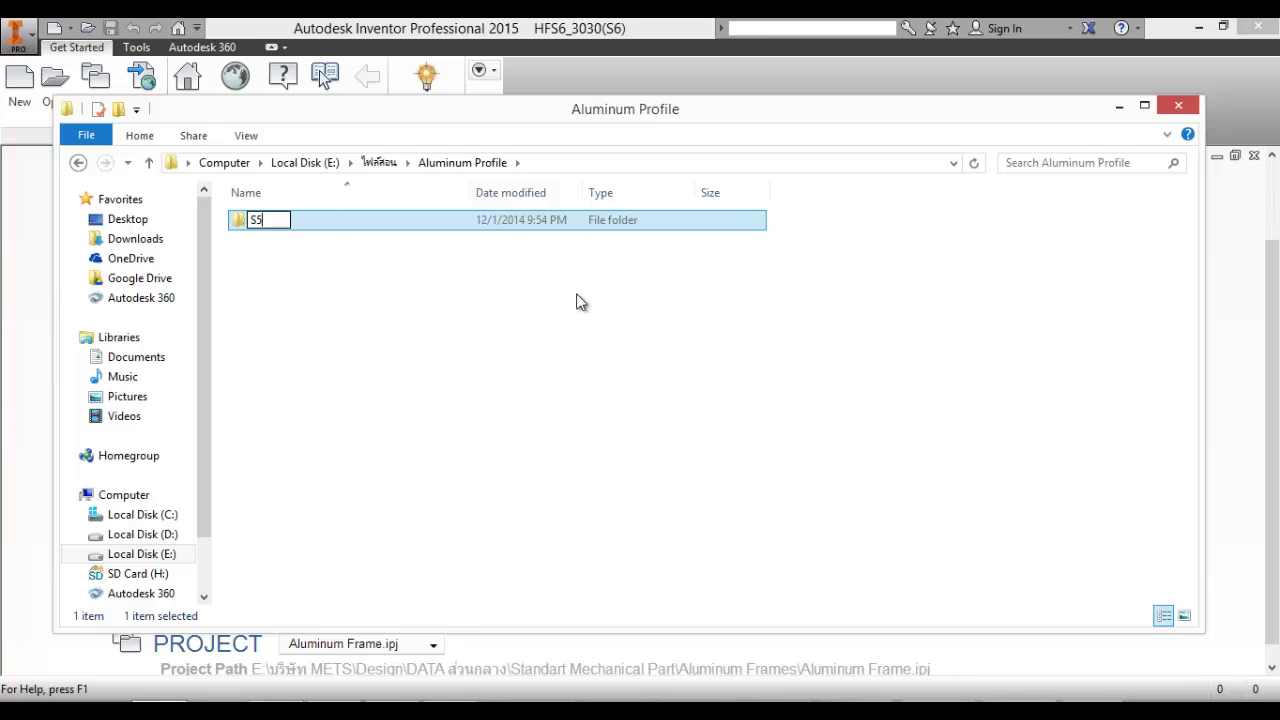
pyautogui.press('Return')
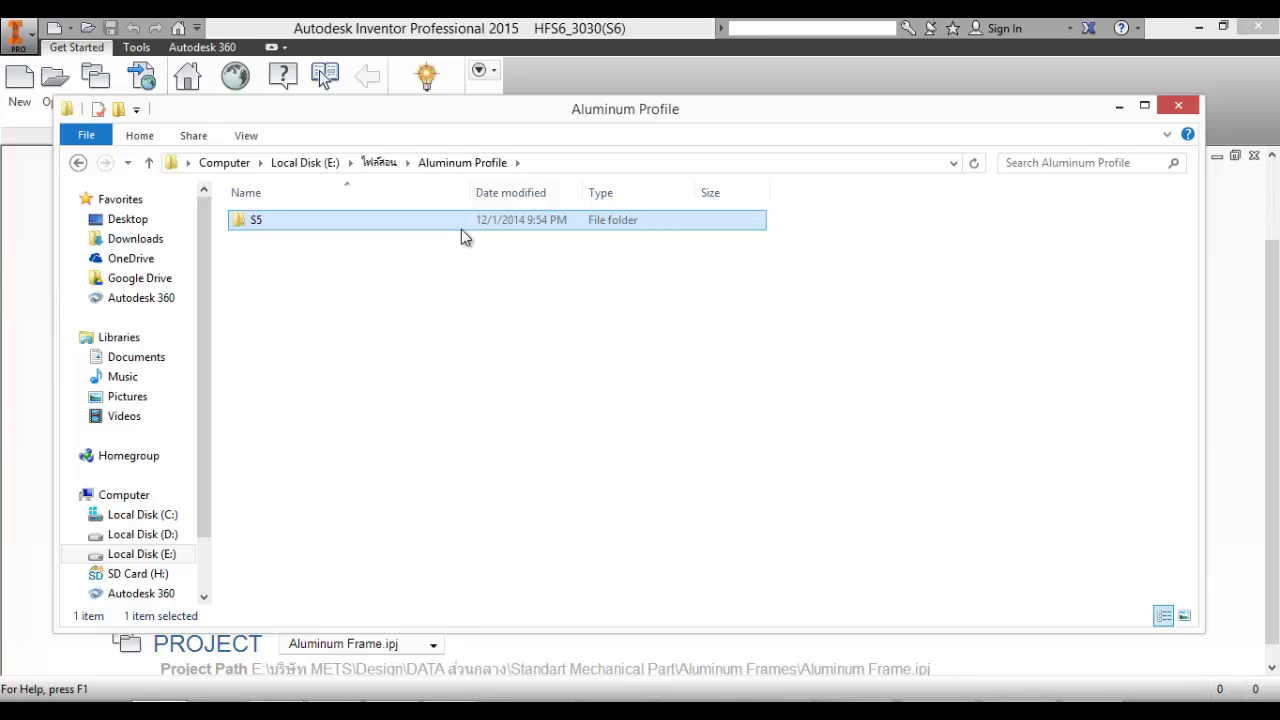
# Step: Make two copies of the S5 folder within the Aluminum Profile folder
pyautogui.press('F2')
pyautogui.click(428, 293)
pyautogui.click(402, 220)
pyautogui.hotkey('ctrl', 'c')
pyautogui.click(403, 283)
pyautogui.hotkey('ctrl', 'v')
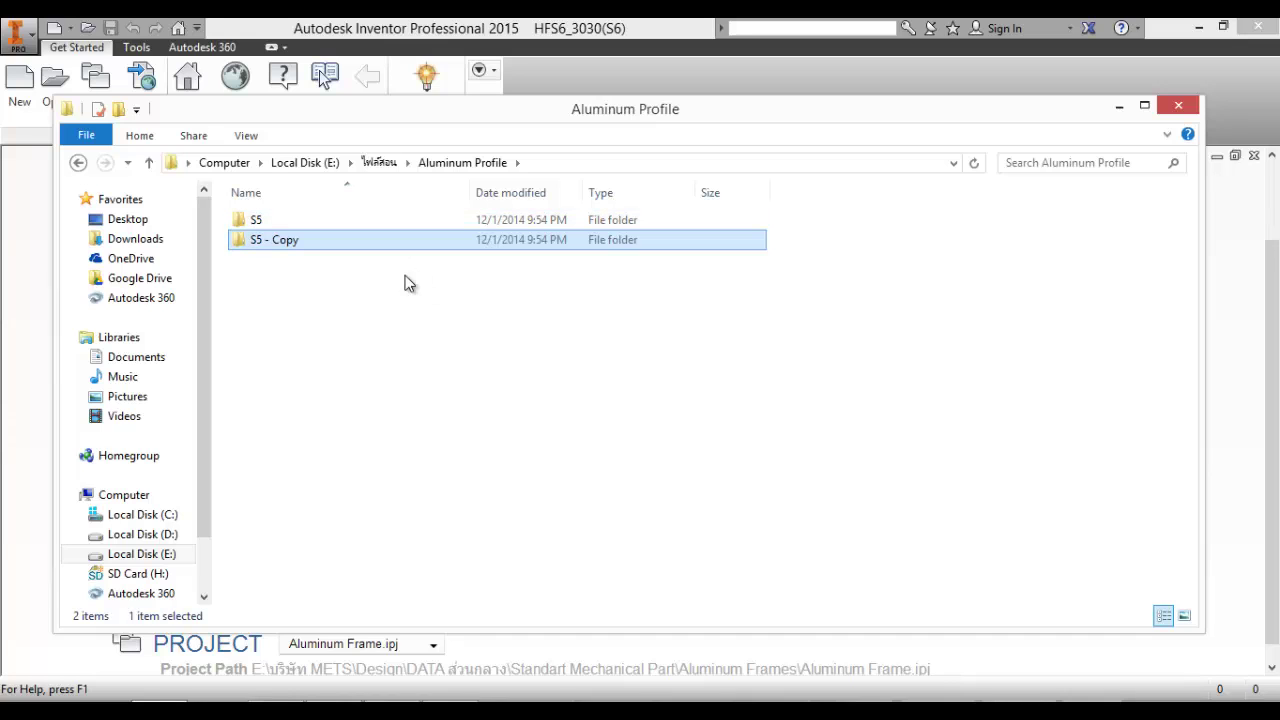
pyautogui.hotkey('ctrl', 'v')
# Step: Rename the first copy of the S5 folder as S6
pyautogui.rightClick(358, 244)
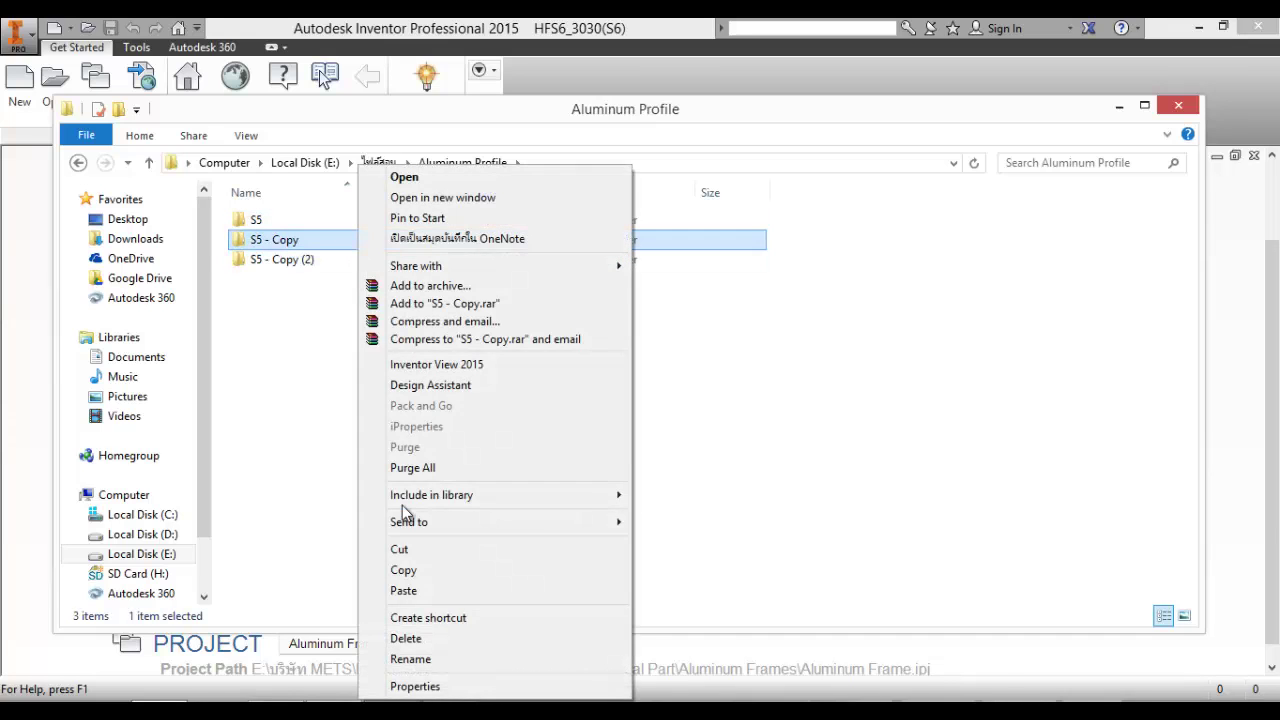
pyautogui.click(410, 659)
pyautogui.press('End')
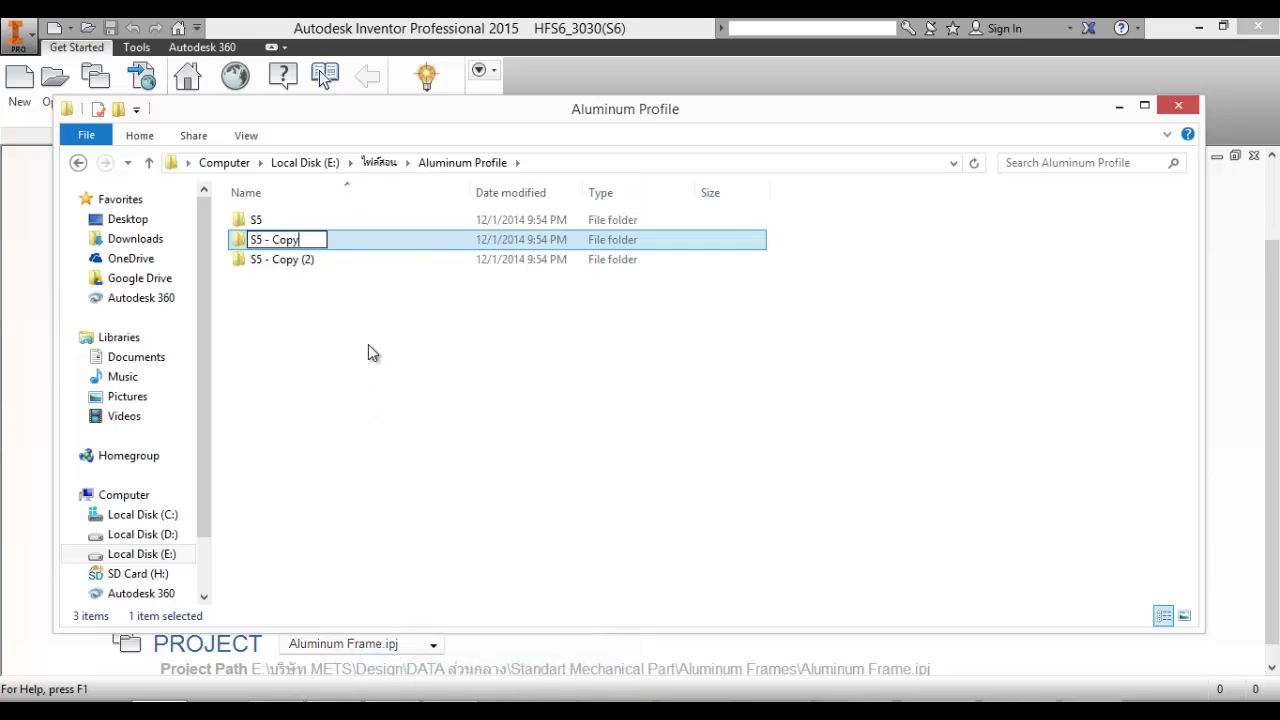
pyautogui.press('BackSpace')
pyautogui.press('BackSpace')
pyautogui.press('BackSpace')
pyautogui.press('BackSpace')
pyautogui.press('BackSpace')
pyautogui.press('BackSpace')
pyautogui.press('BackSpace')
pyautogui.press('BackSpace')
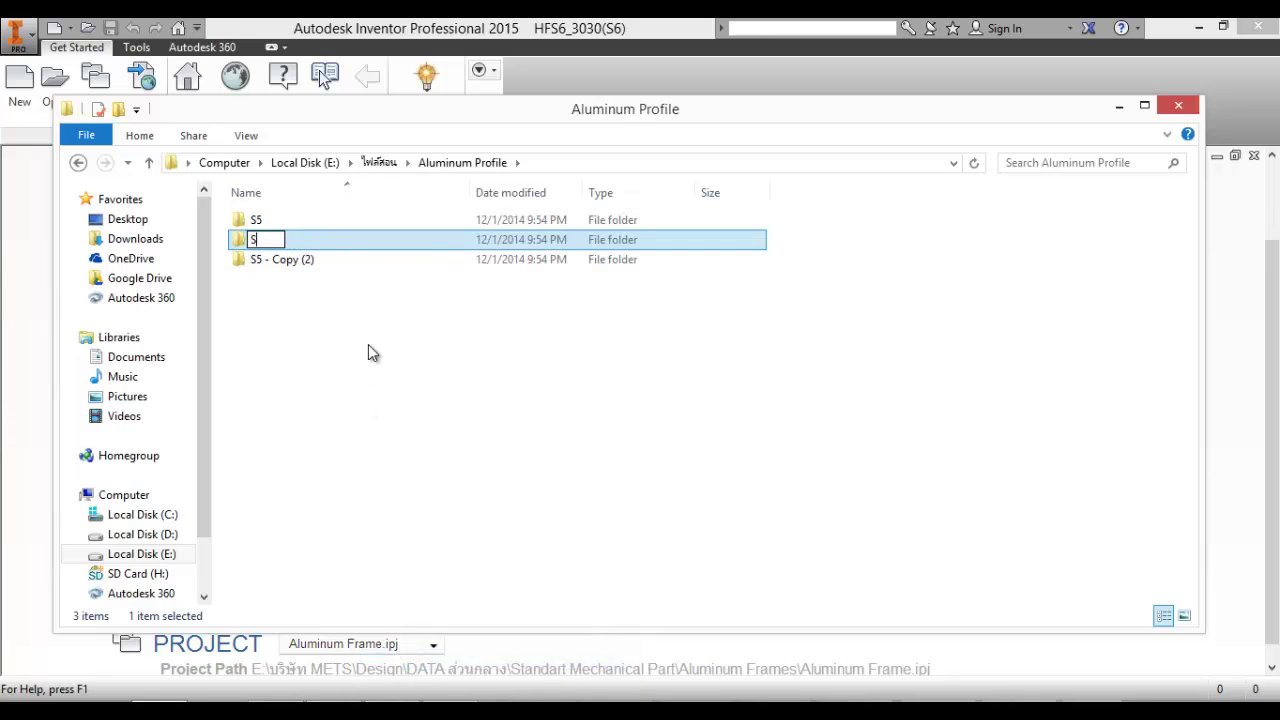
pyautogui.write('6')
pyautogui.press('Return')
# Step: Rename the remaining S5 - Copy (2) folder as S8
pyautogui.click(316, 249)
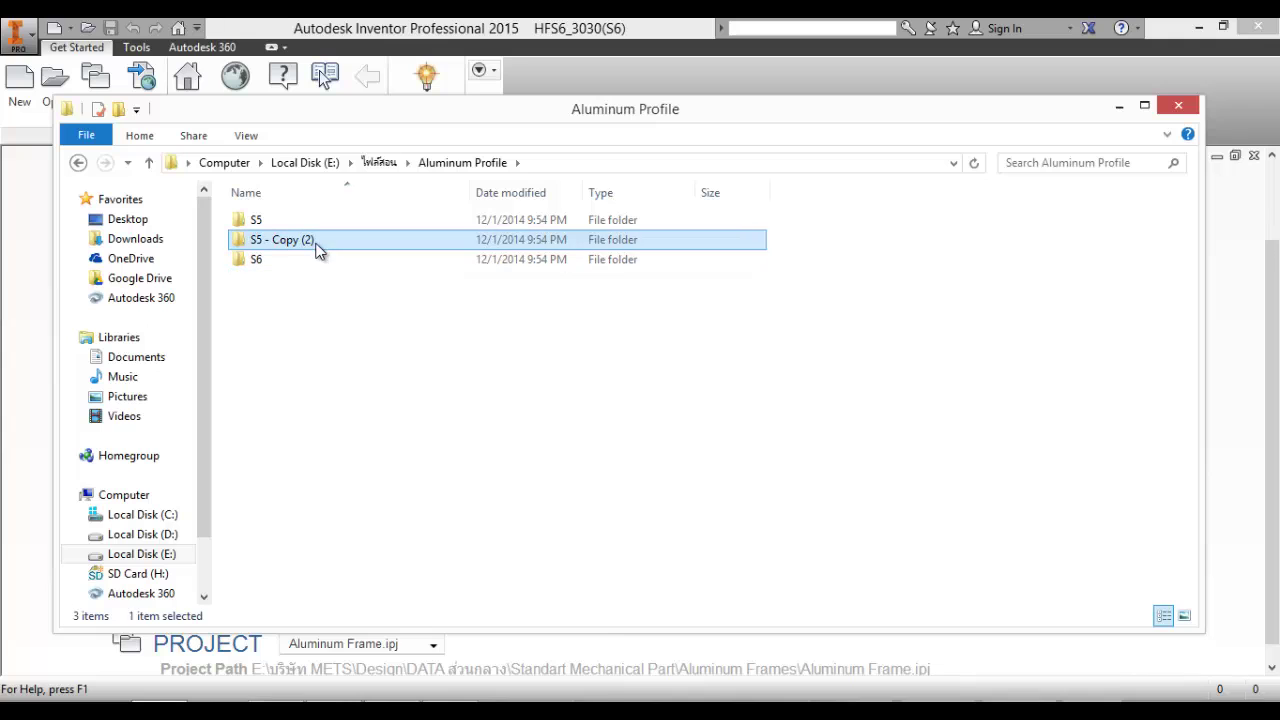
pyautogui.rightClick(316, 249)
pyautogui.click(410, 659)
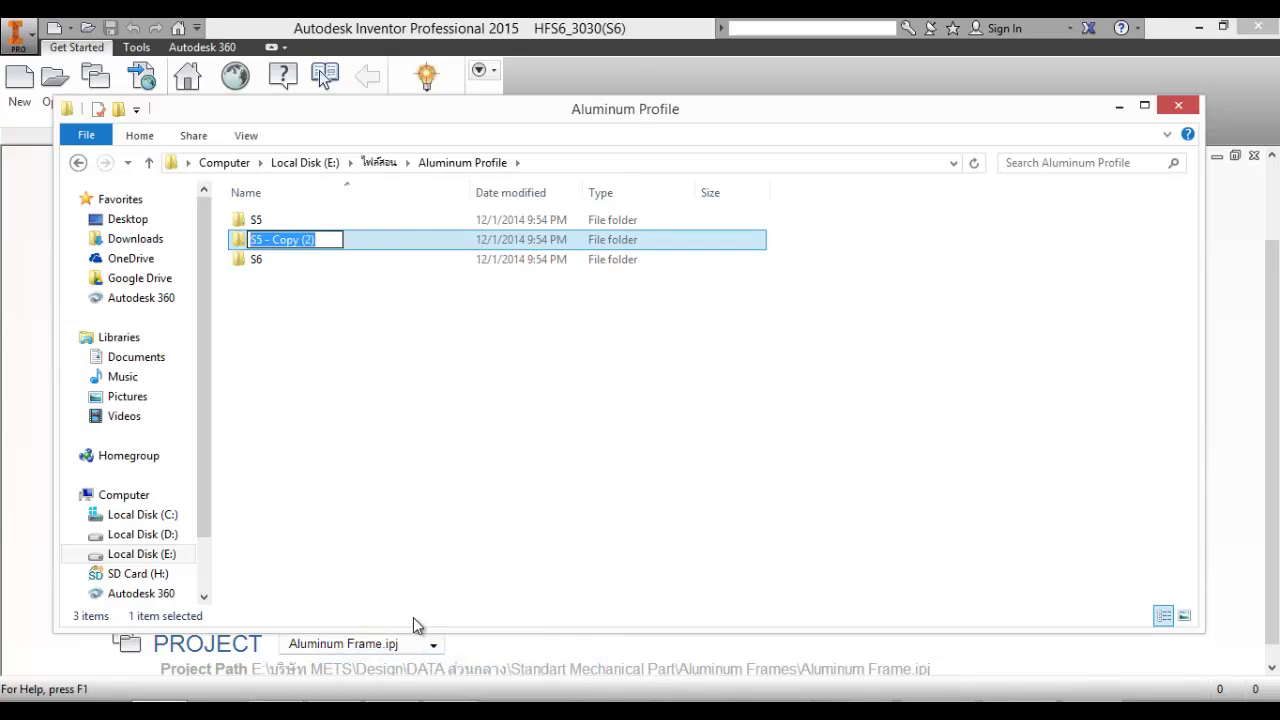
pyautogui.press('End')
pyautogui.press('BackSpace')
pyautogui.press('BackSpace')
pyautogui.press('BackSpace')
pyautogui.press('BackSpace')
pyautogui.press('BackSpace')
pyautogui.press('BackSpace')
pyautogui.press('BackSpace')
pyautogui.press('BackSpace')
pyautogui.press('BackSpace')
pyautogui.press('BackSpace')
pyautogui.press('BackSpace')
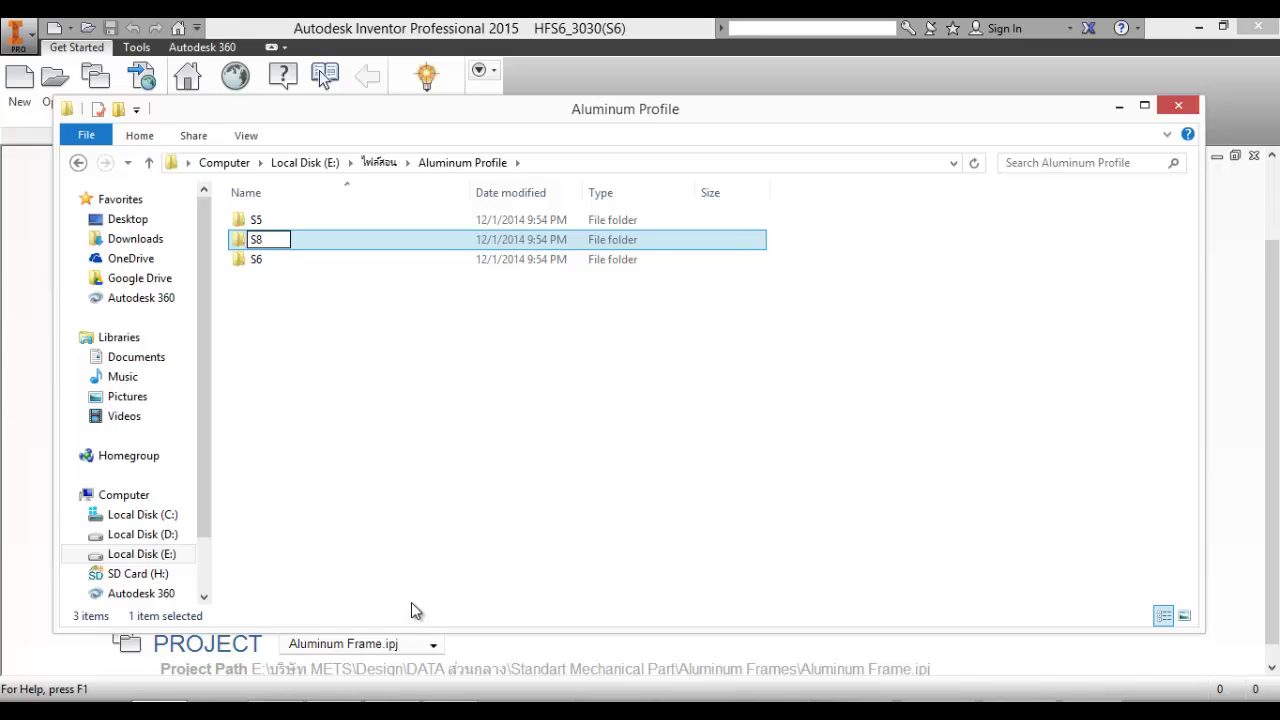
pyautogui.click(473, 502)
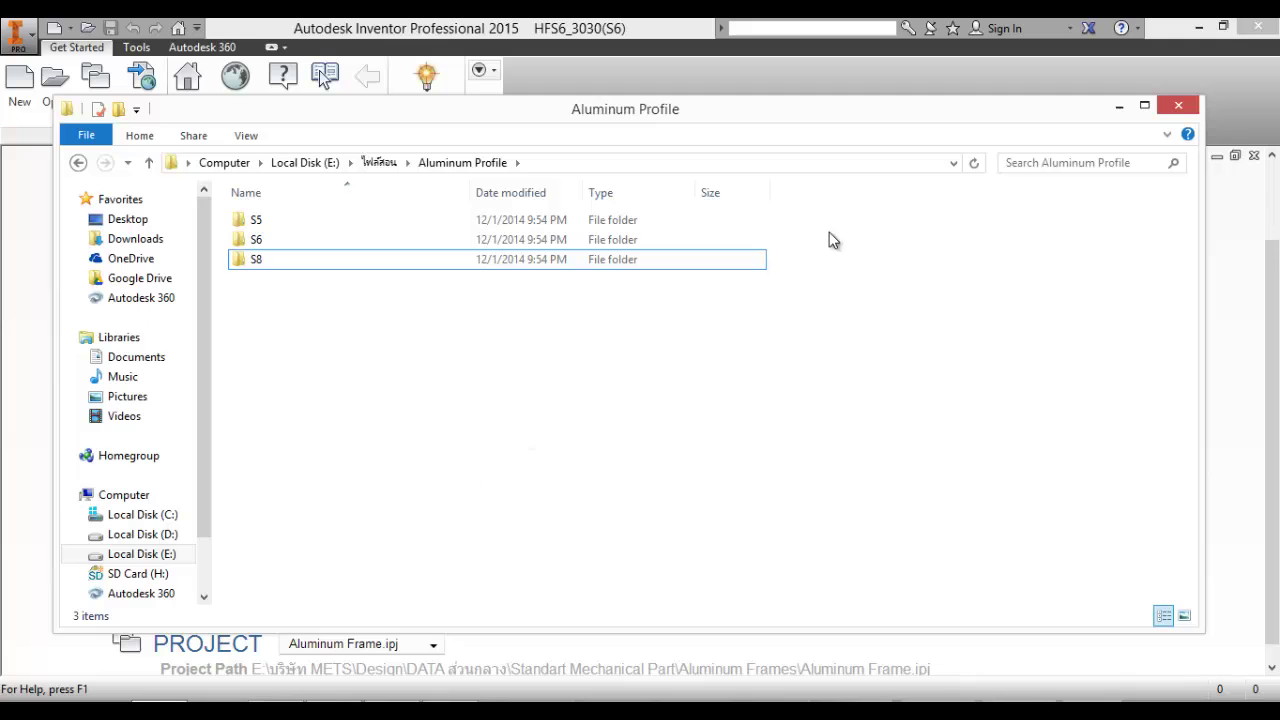
# Step: Close File Explorer and start a new single user project in Autodesk Inventor
pyautogui.click(1174, 107)
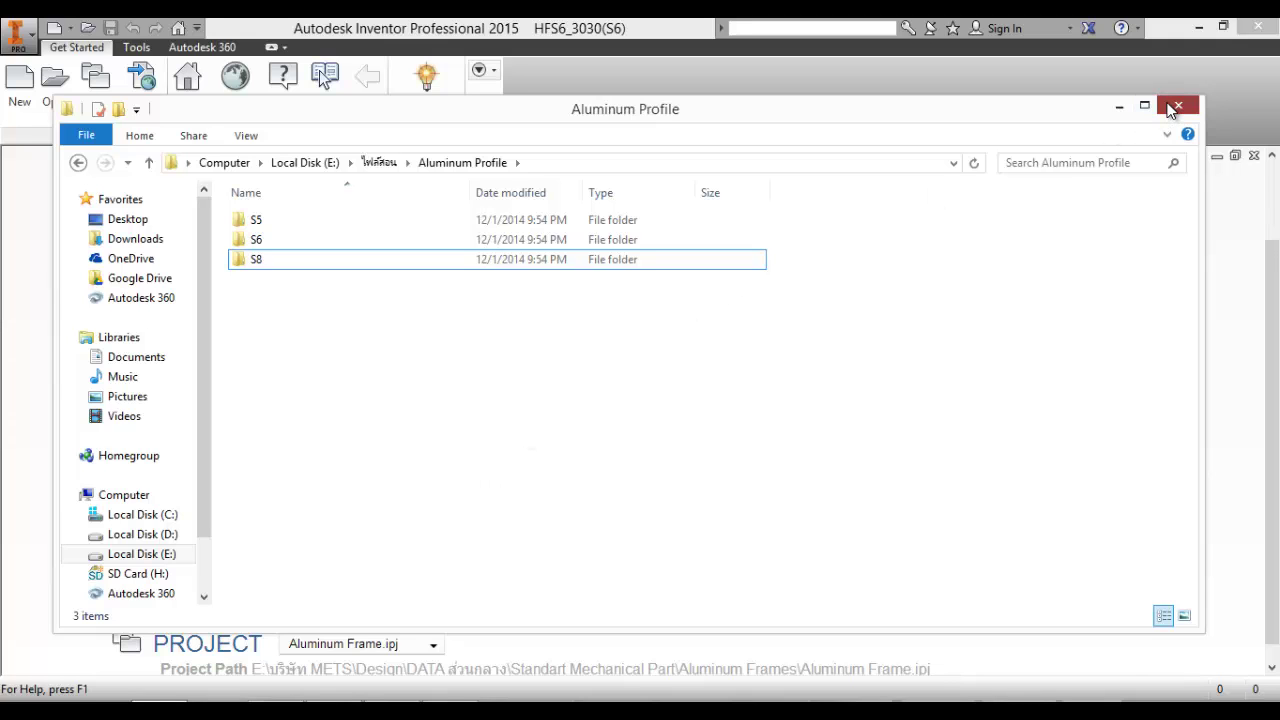
pyautogui.scroll(1, 160, 256)
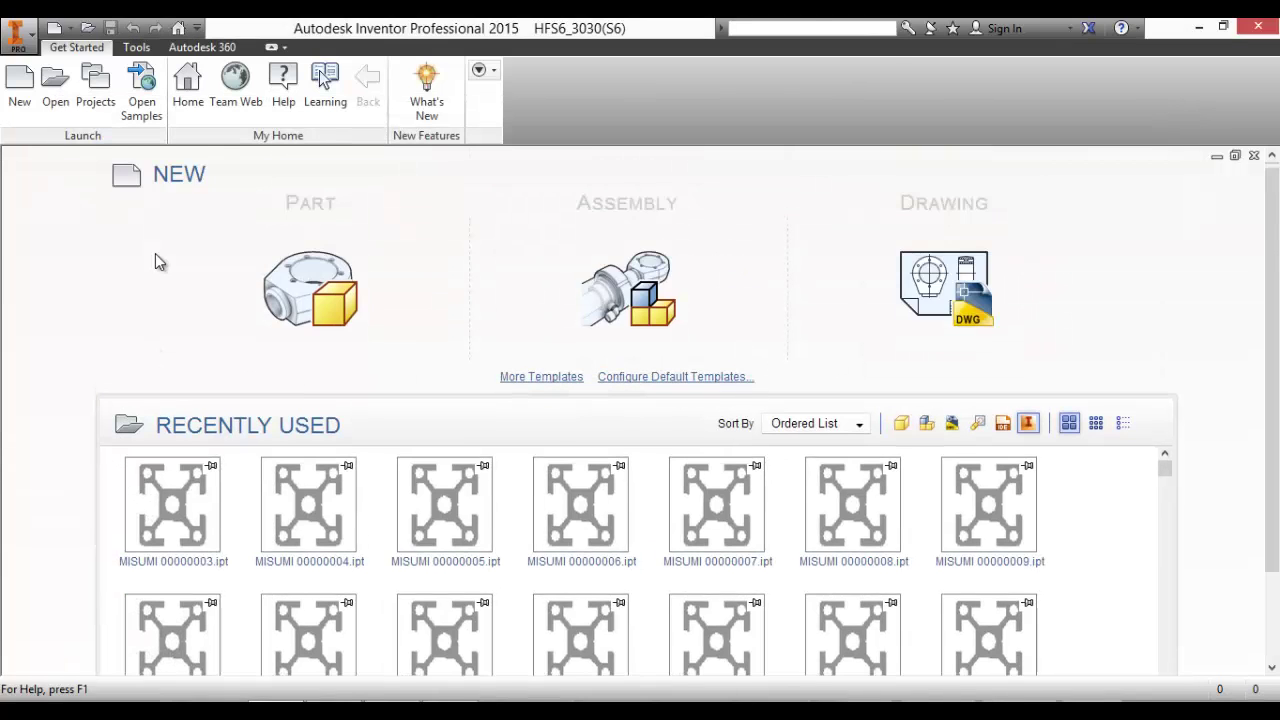
pyautogui.click(95, 85)
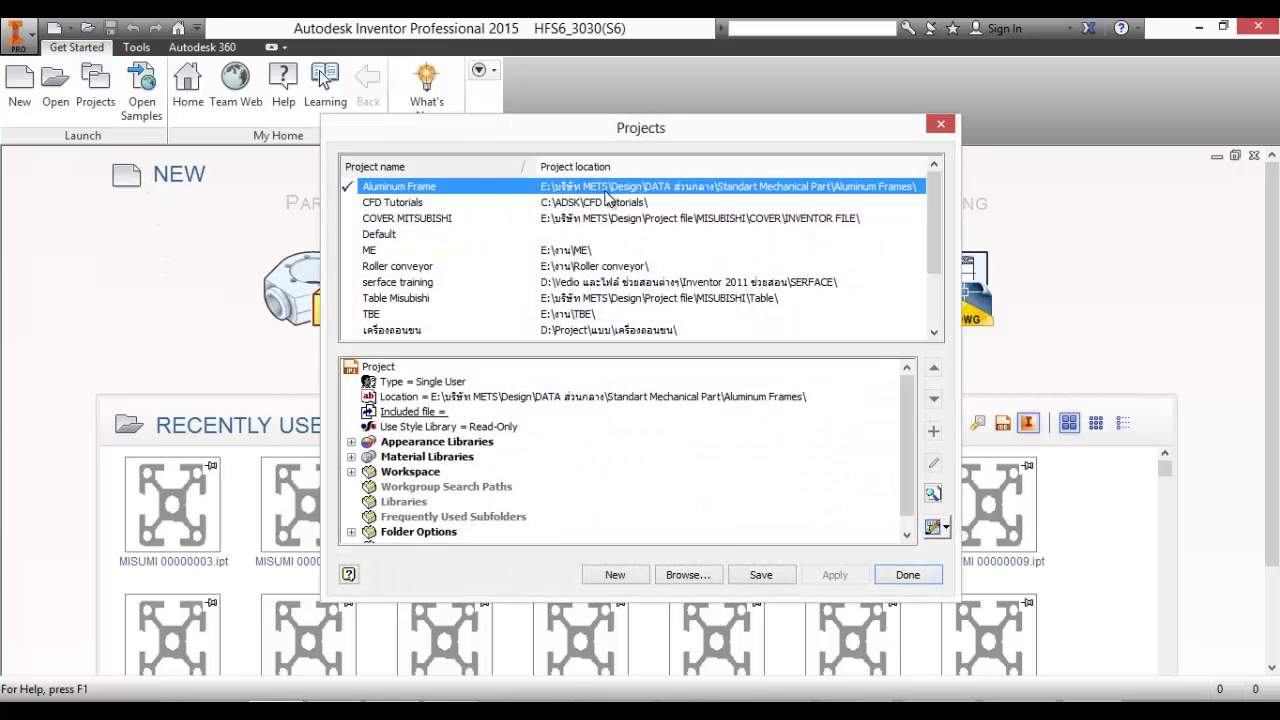
pyautogui.click(615, 575)
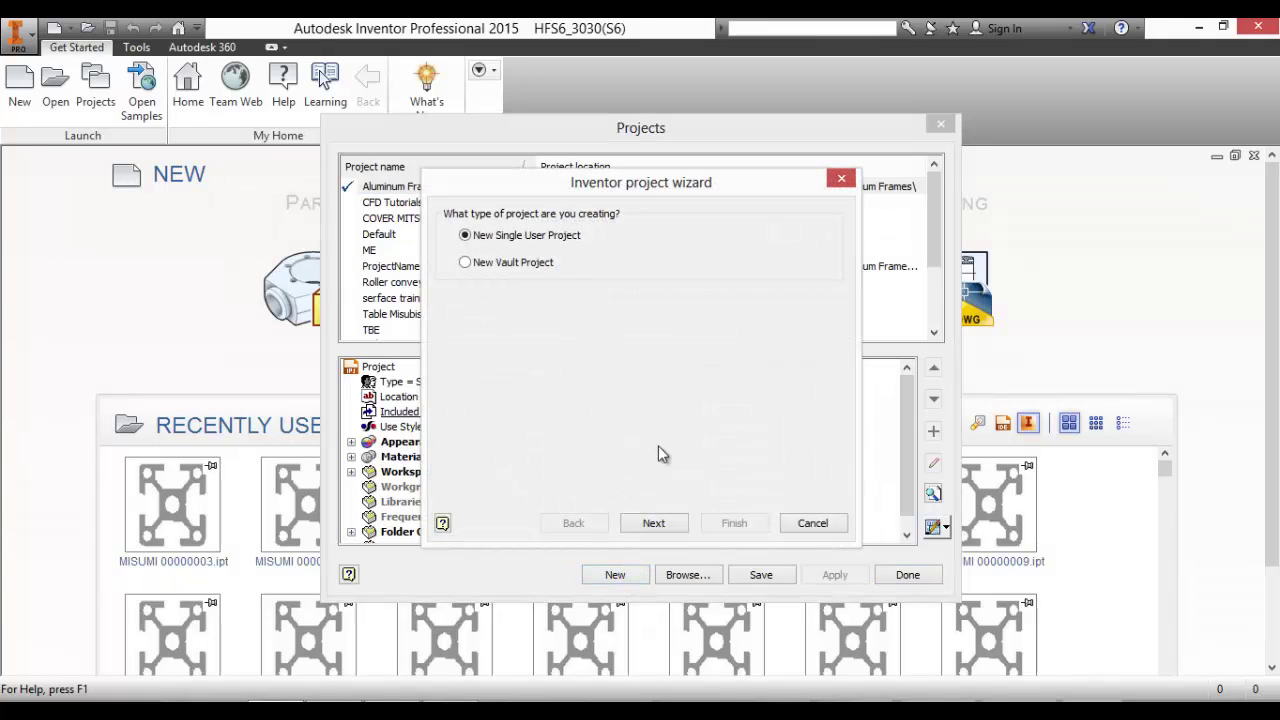
pyautogui.click(664, 526)
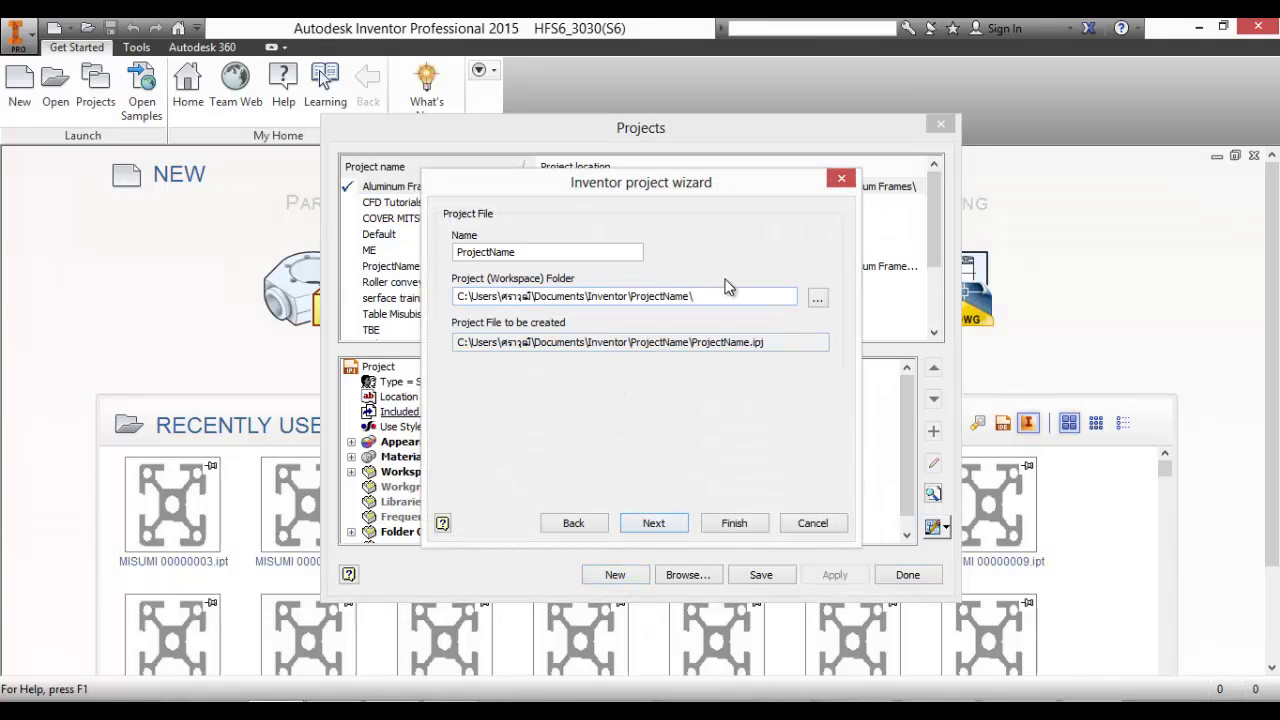
# Step: Set the project's workspace folder to E:\ไฟล์สอน\Aluminum Profile
pyautogui.click(818, 300)
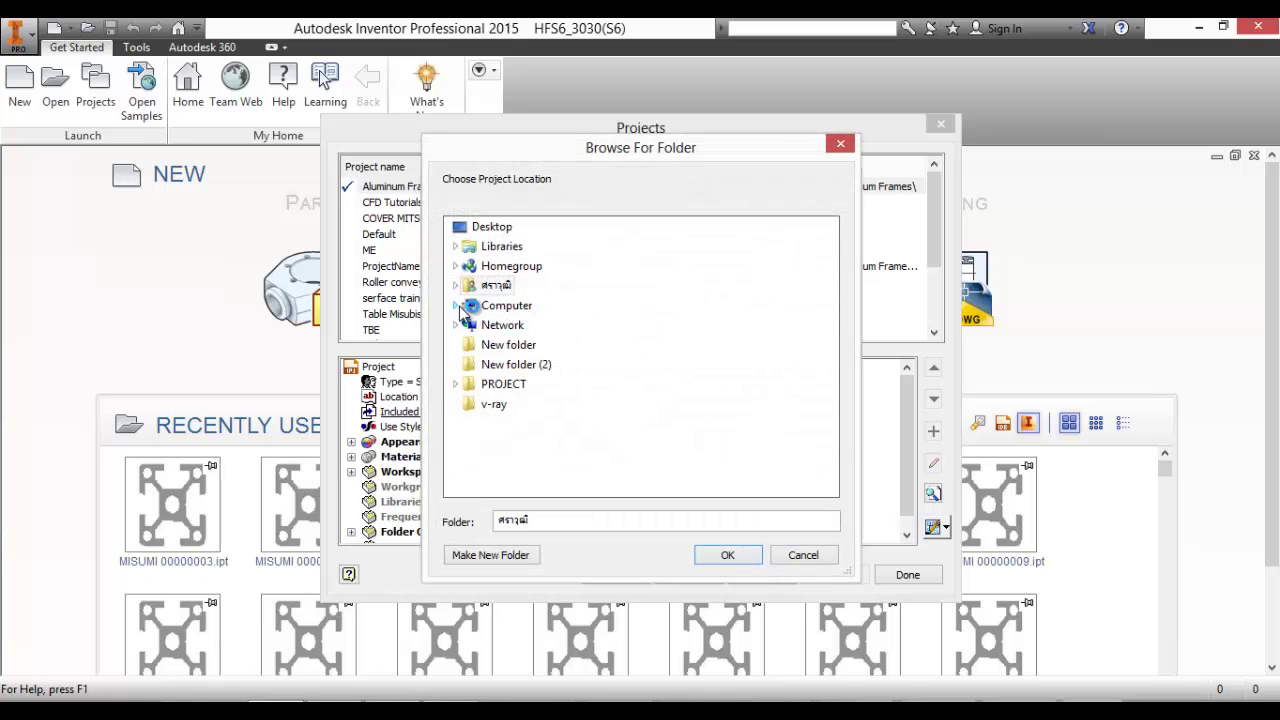
pyautogui.click(457, 306)
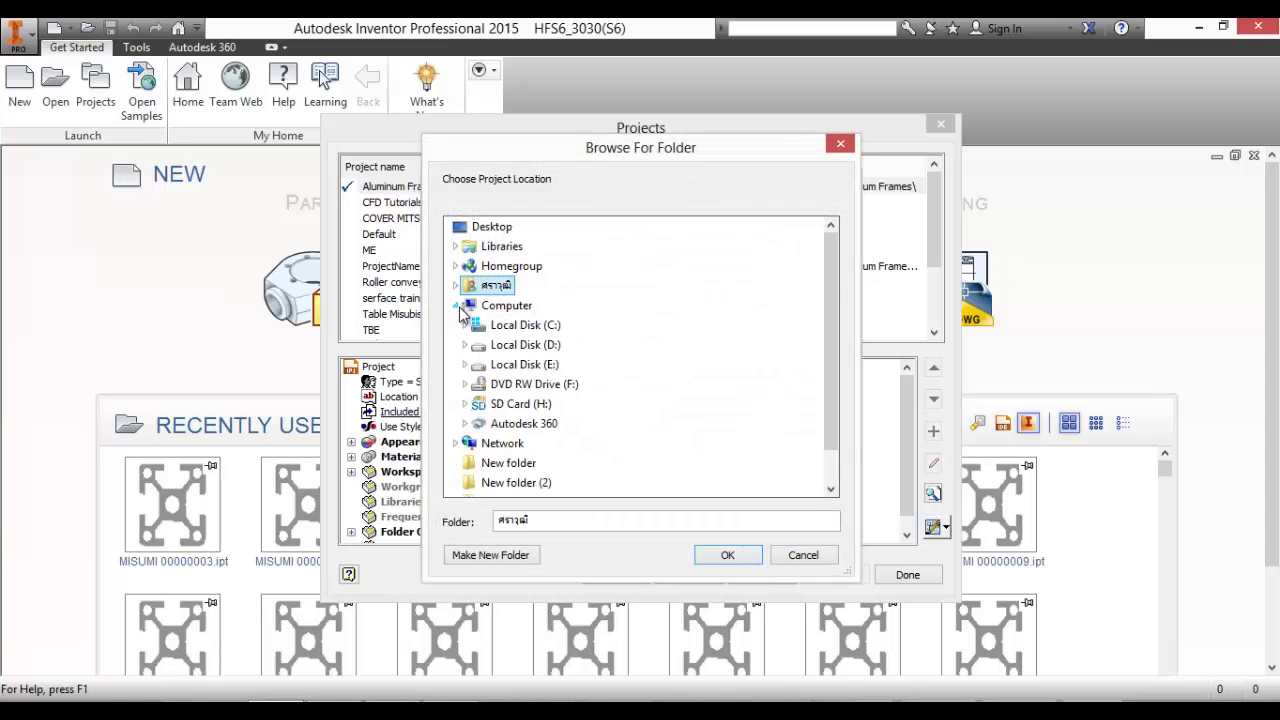
pyautogui.click(510, 368)
pyautogui.scroll(-2, 565, 362)
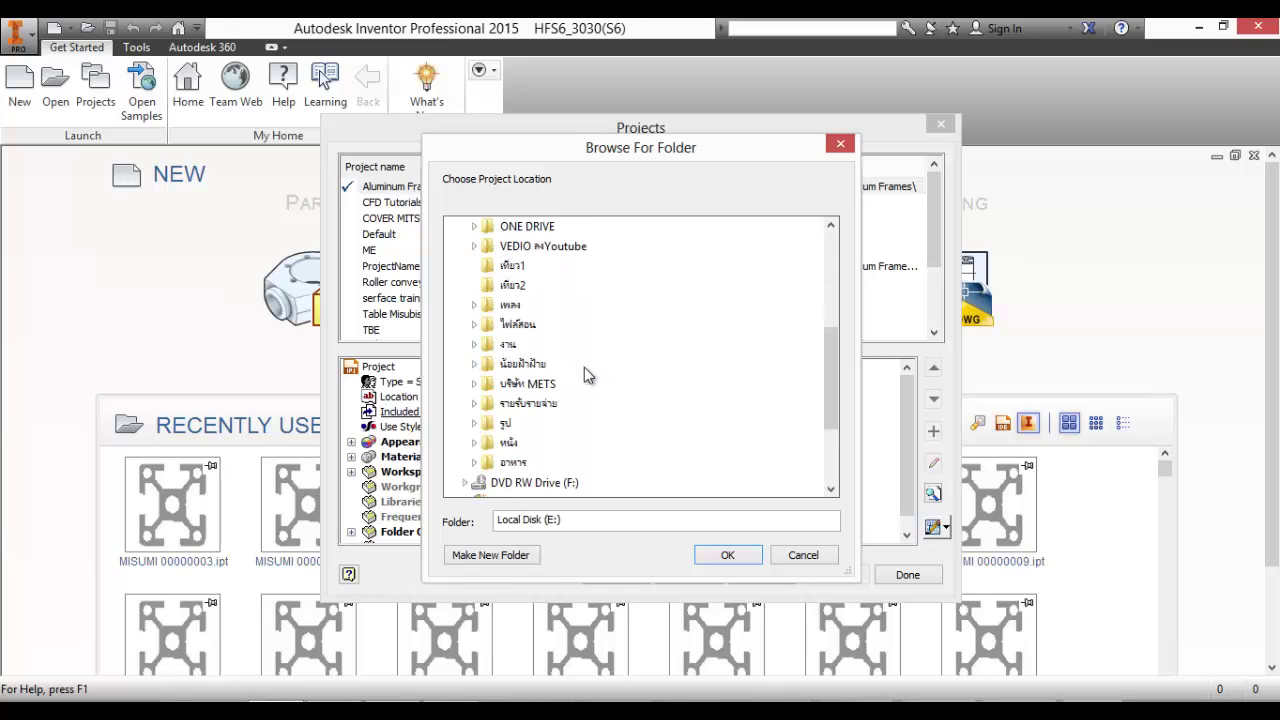
pyautogui.doubleClick(520, 325)
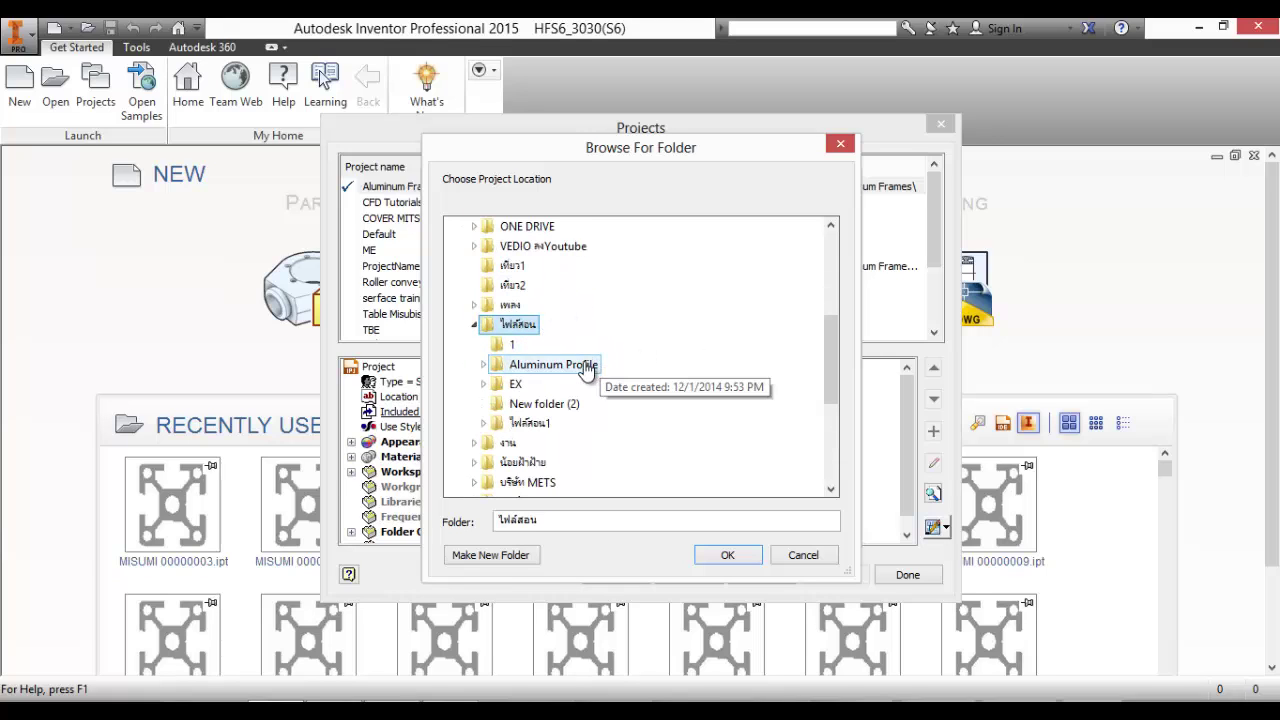
pyautogui.doubleClick(587, 368)
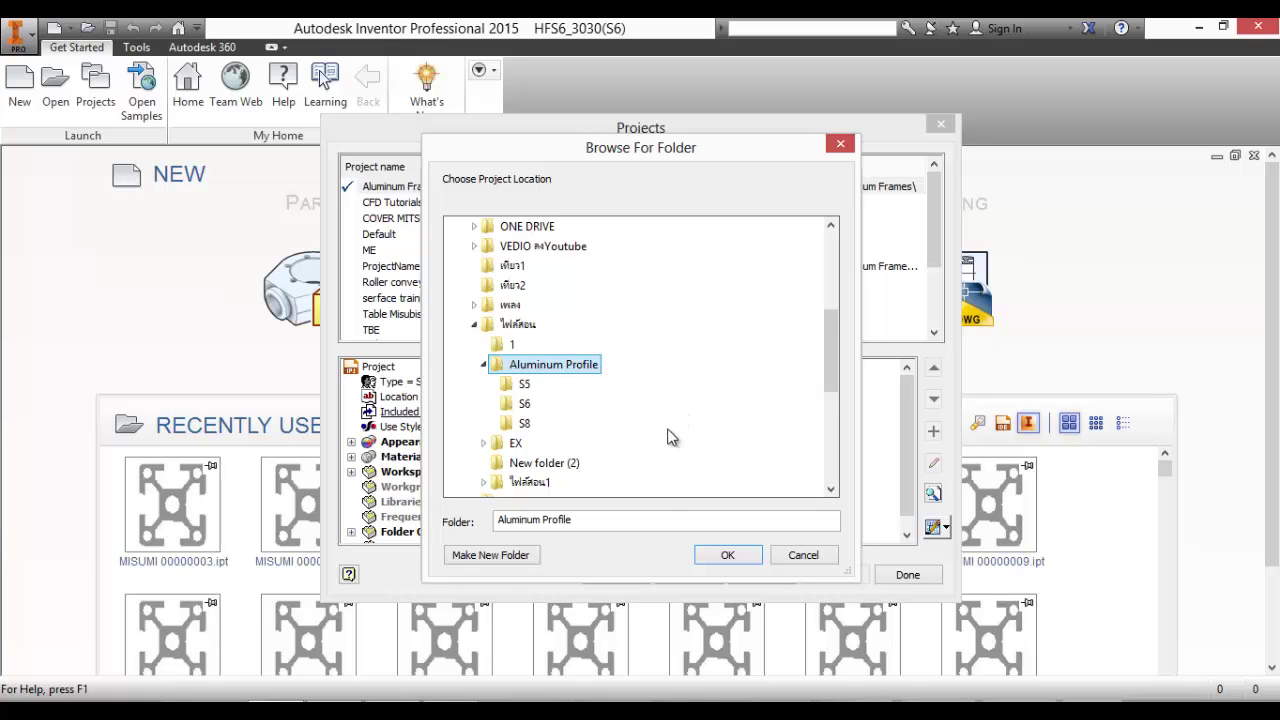
pyautogui.click(728, 555)
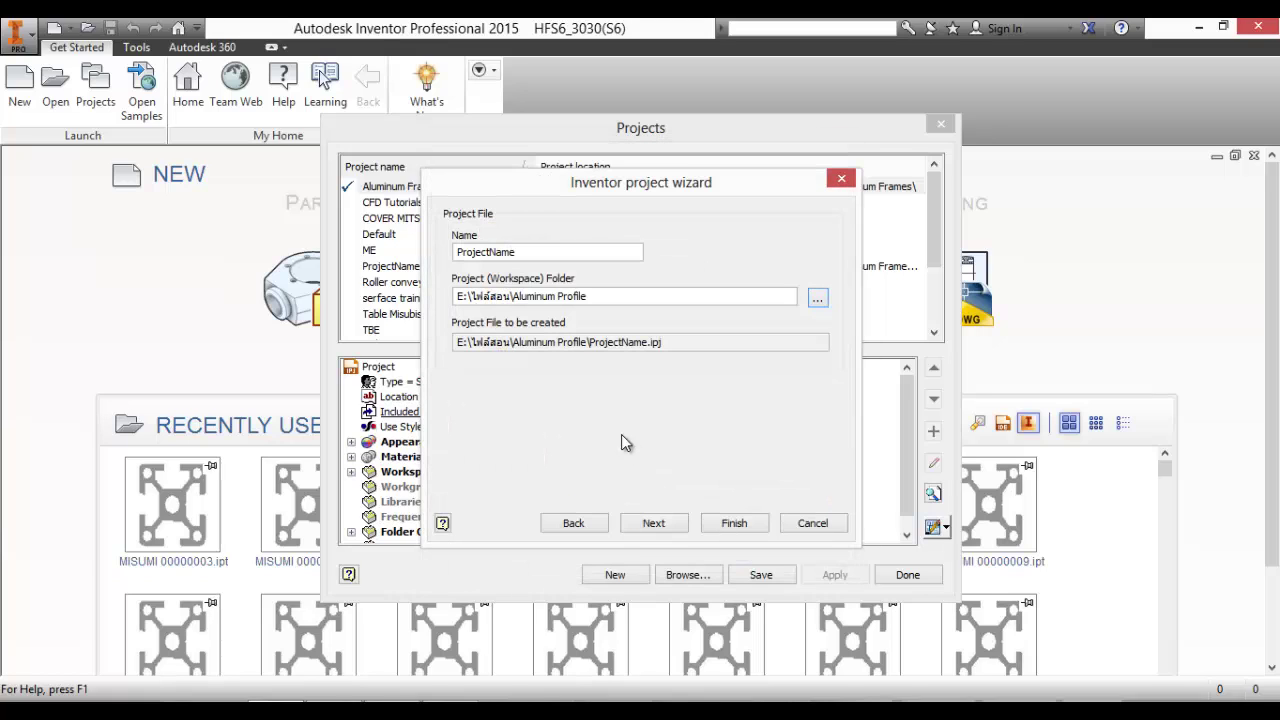
# Step: Name the project Aluminum Profile, matching its workspace folder, and finish creating it
pyautogui.doubleClick(550, 252)
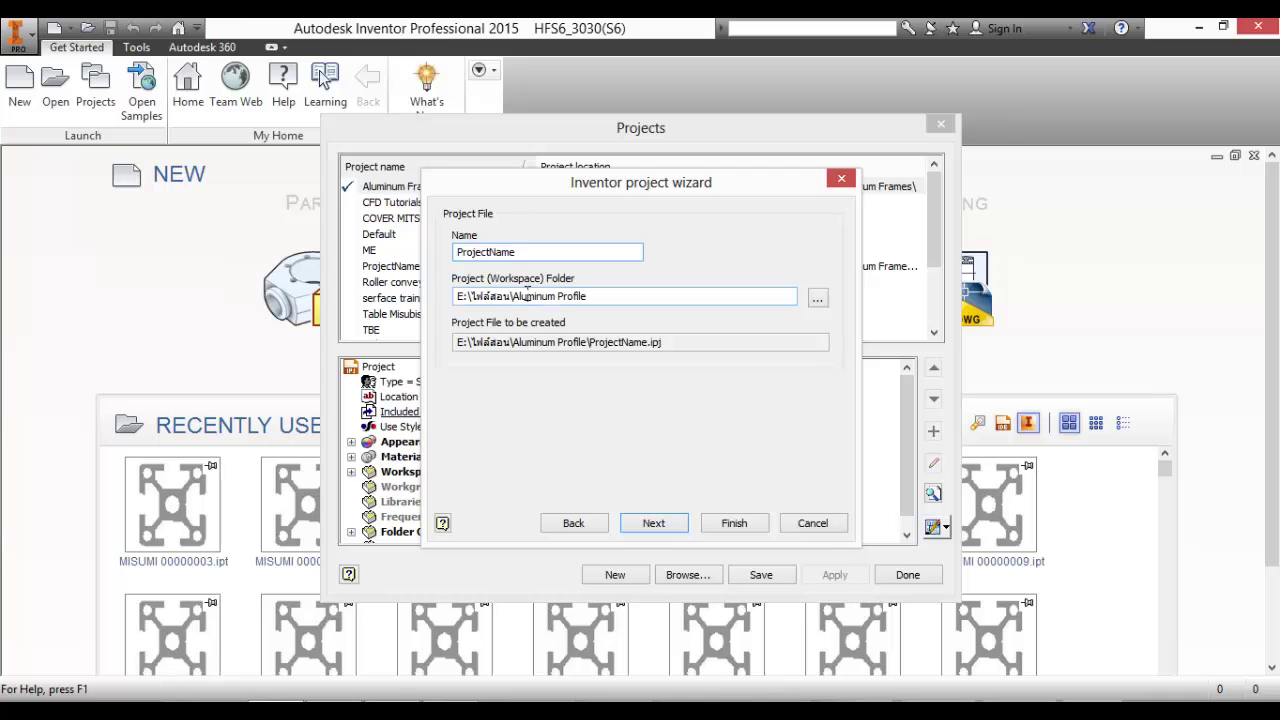
pyautogui.moveTo(513, 296); pyautogui.dragTo(603, 298)
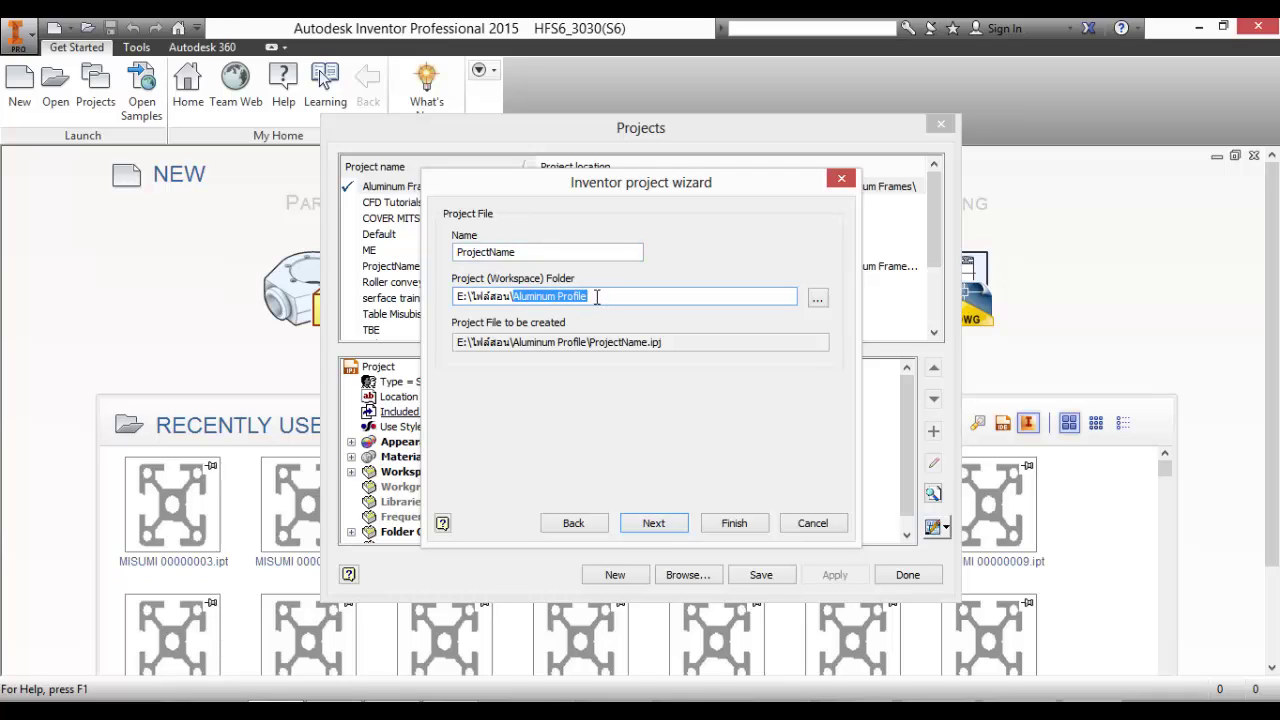
pyautogui.moveTo(523, 253); pyautogui.dragTo(461, 256)
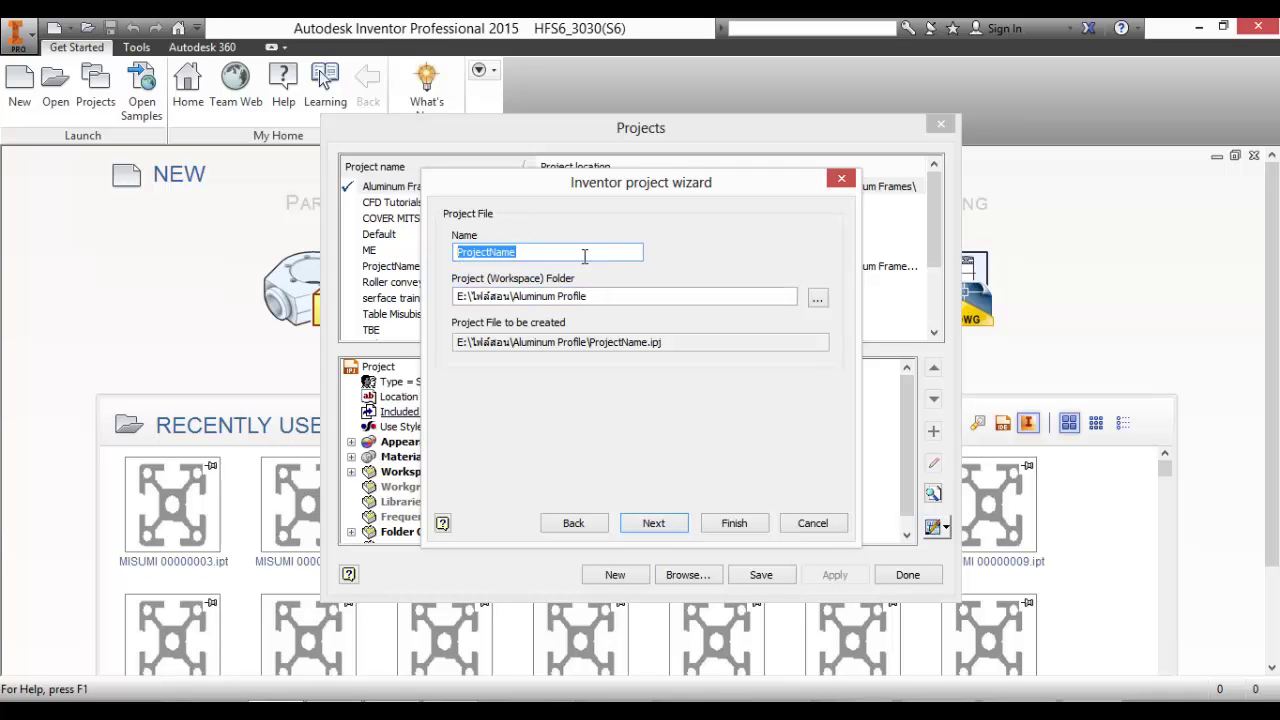
pyautogui.hotkey('ctrl', 'v')
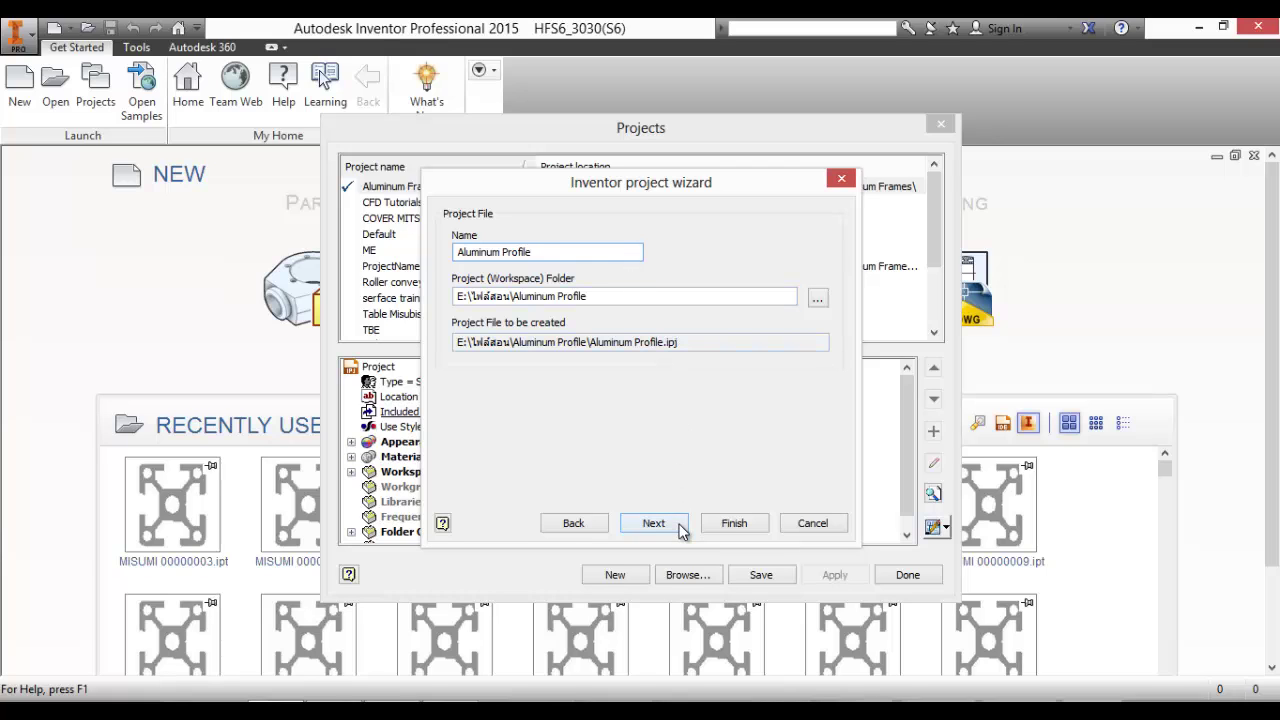
pyautogui.click(726, 524)
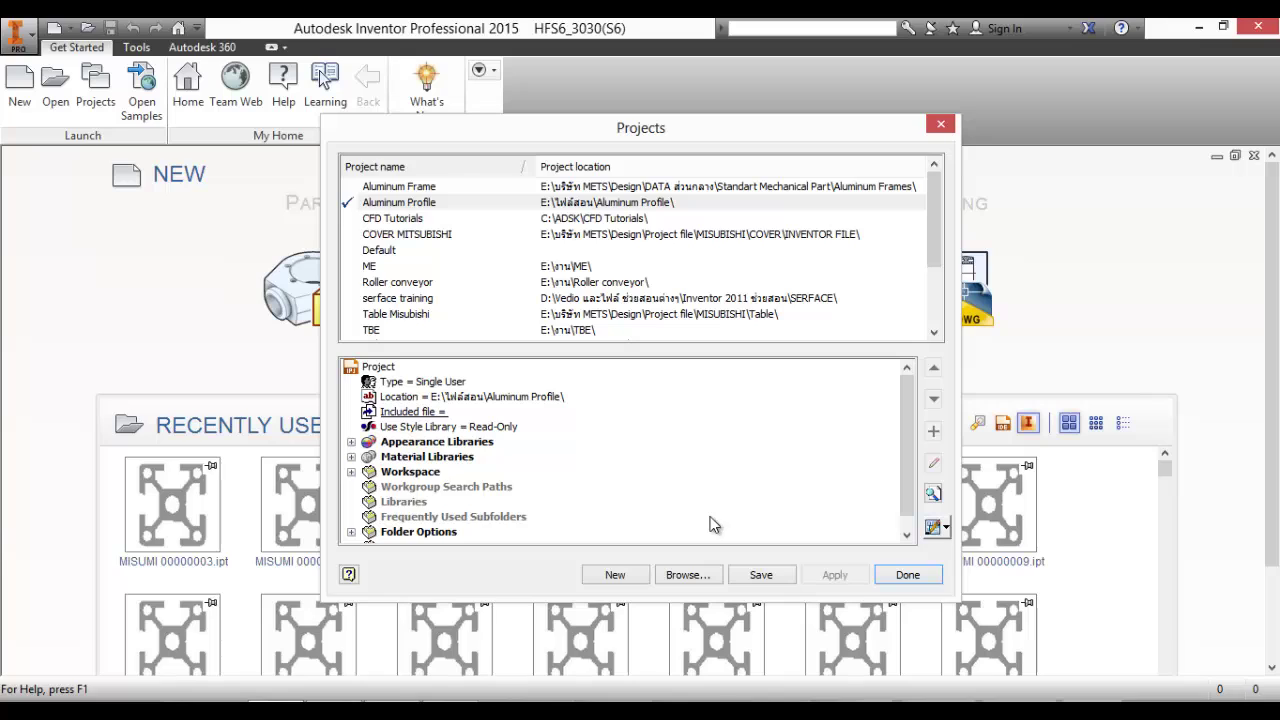
# Step: Set the Aluminum Profile project's style library usage to Read-Write
pyautogui.click(505, 431)
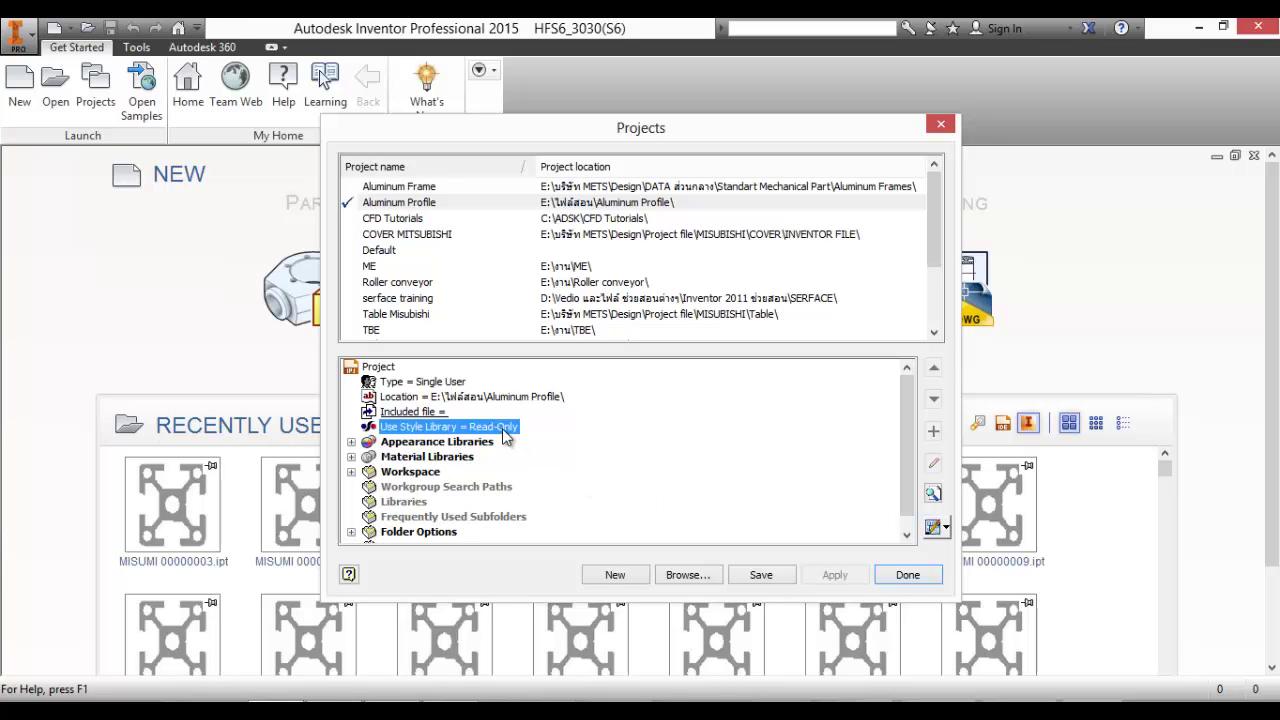
pyautogui.click(505, 430)
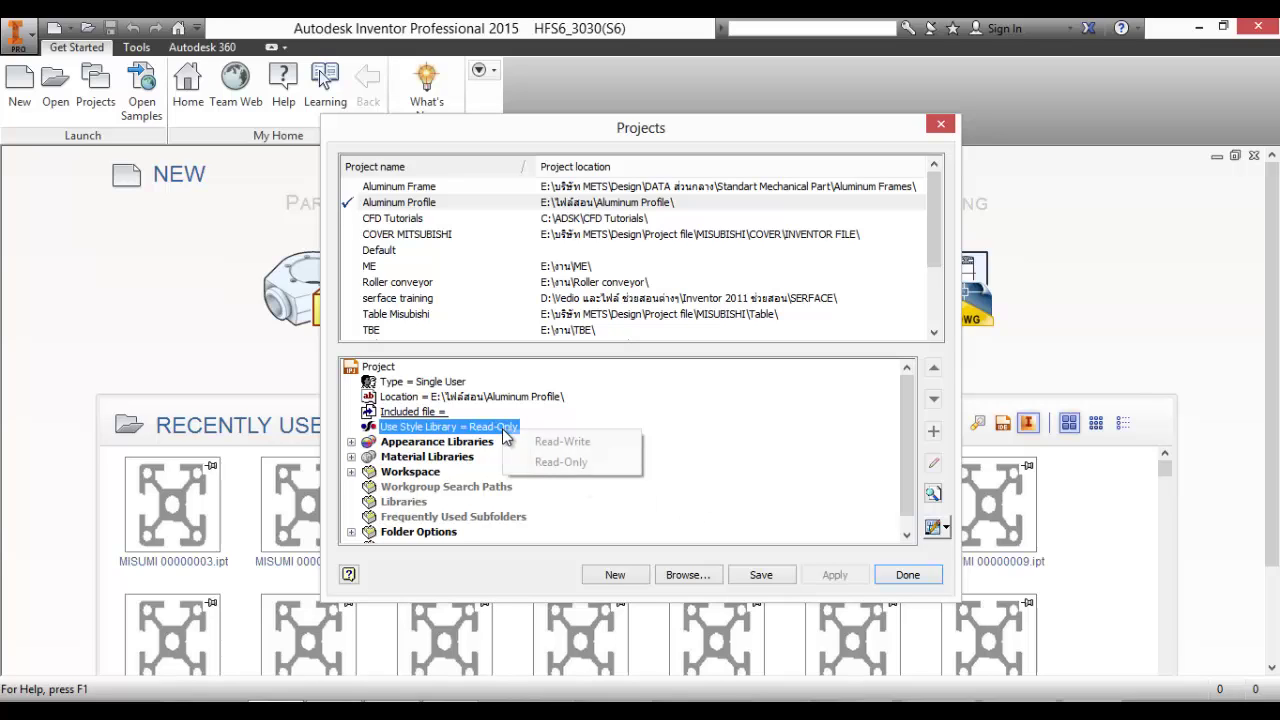
pyautogui.click(540, 439)
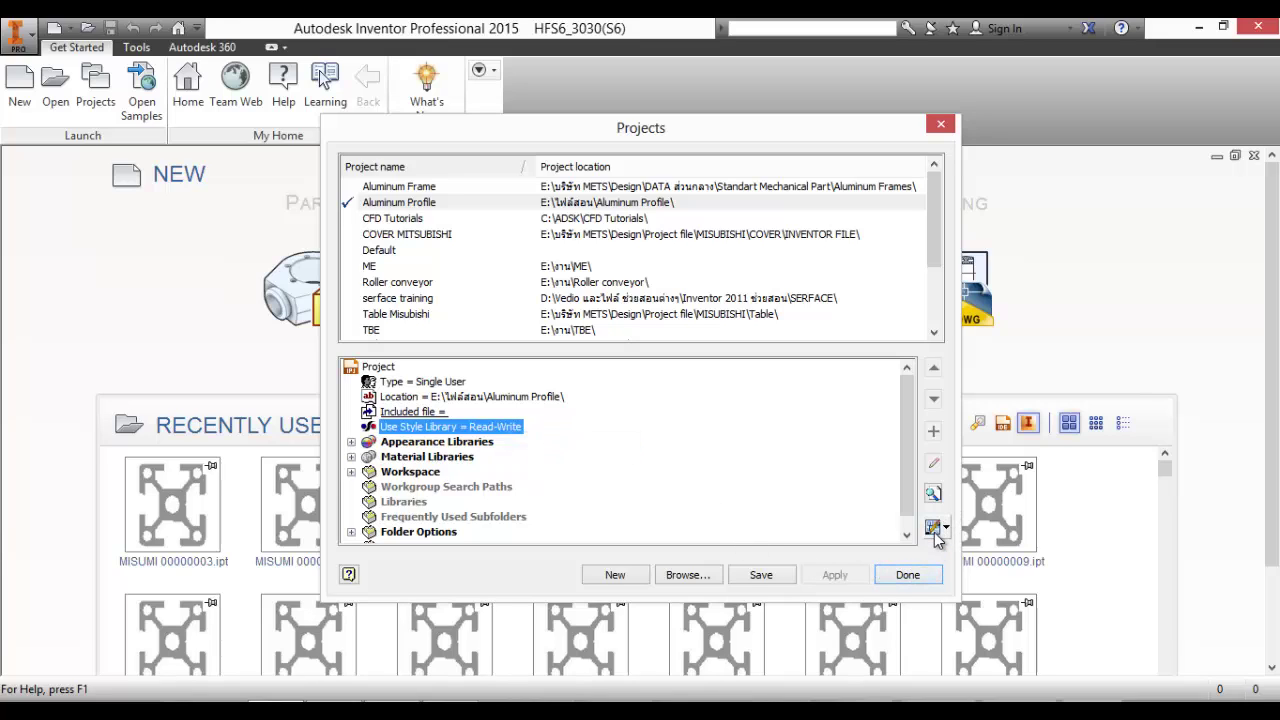
# Step: Create a new Content Center library named Aluminum Frame in the Aluminum Profile project and accept the library configuration
pyautogui.click(934, 533)
pyautogui.click(934, 551)
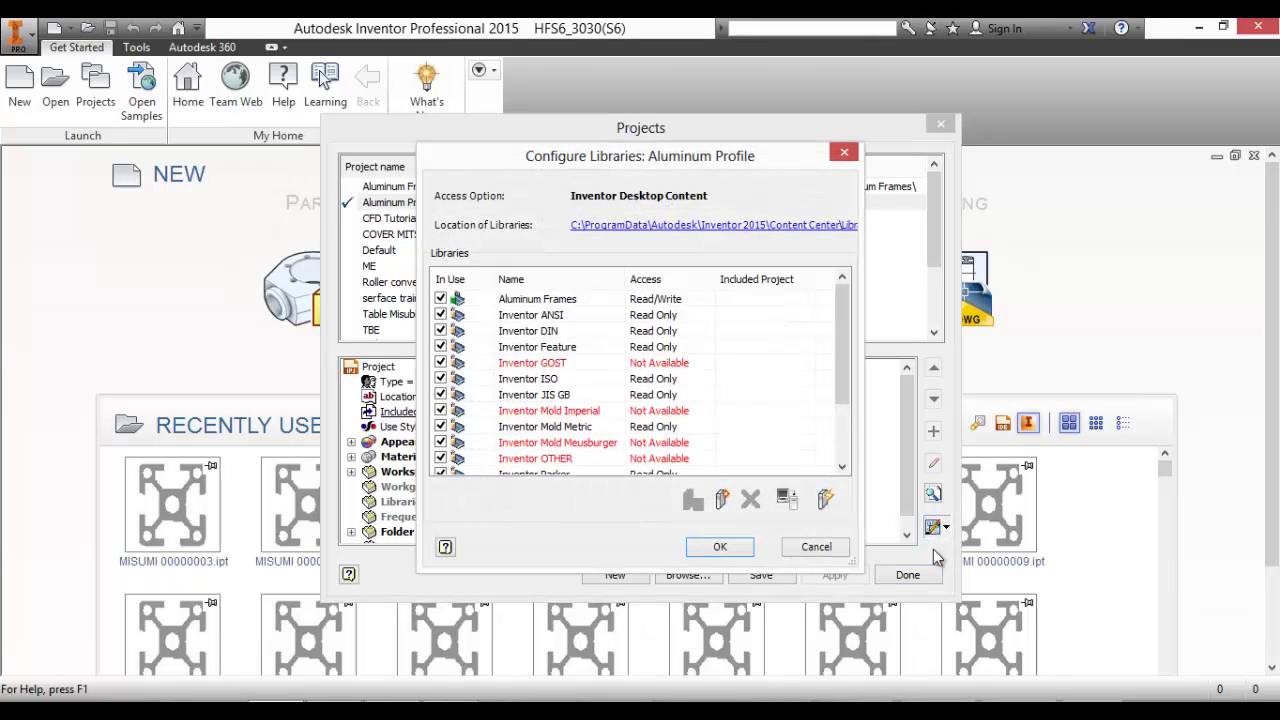
pyautogui.click(724, 503)
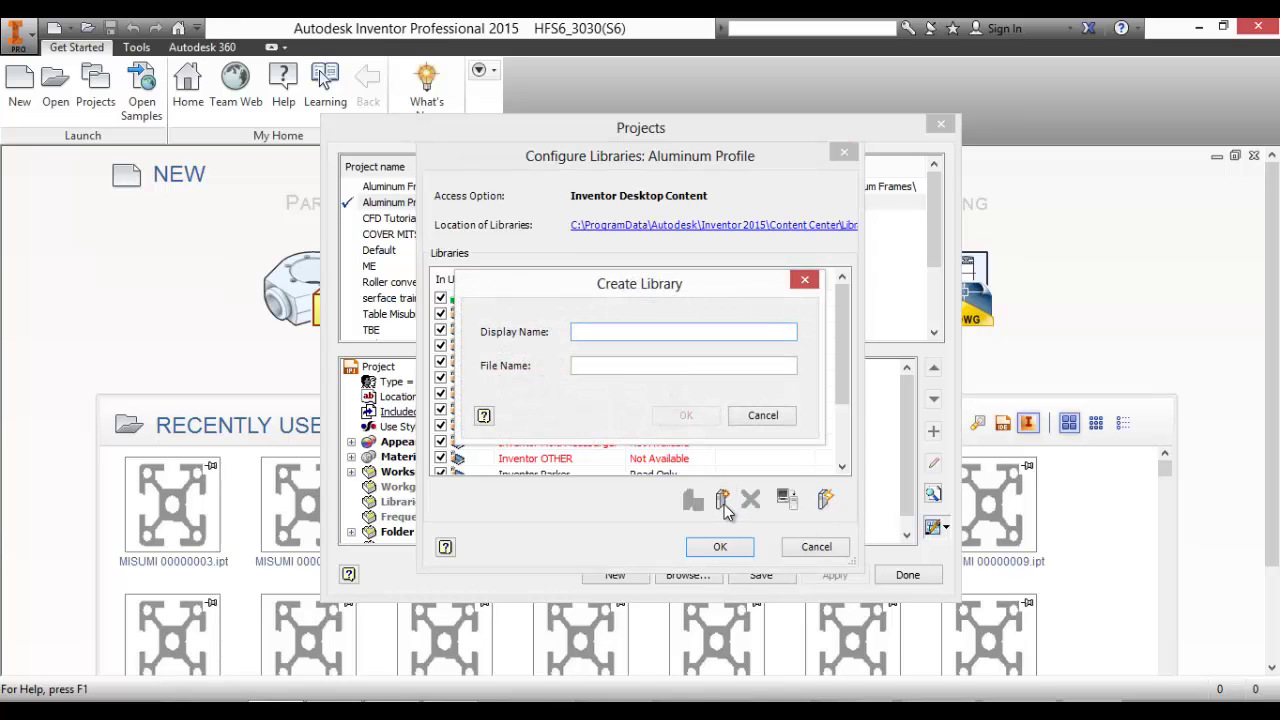
pyautogui.write('Aluminum Frame')
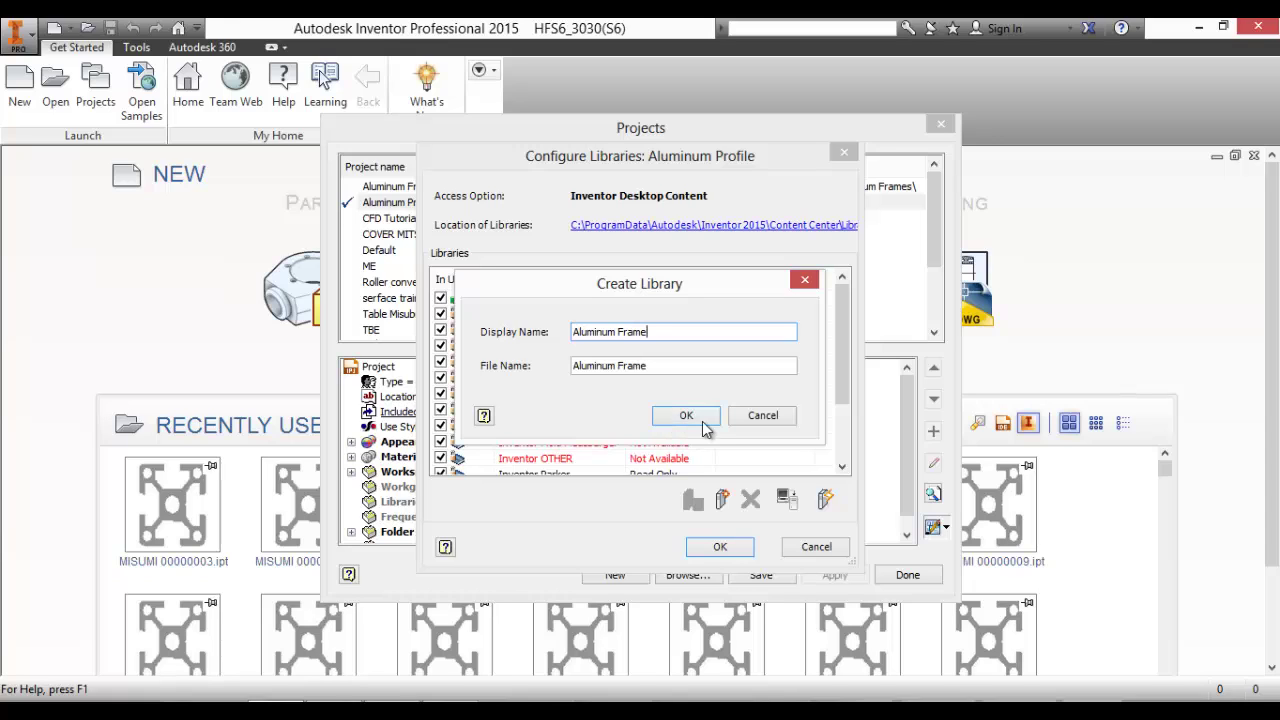
pyautogui.click(672, 420)
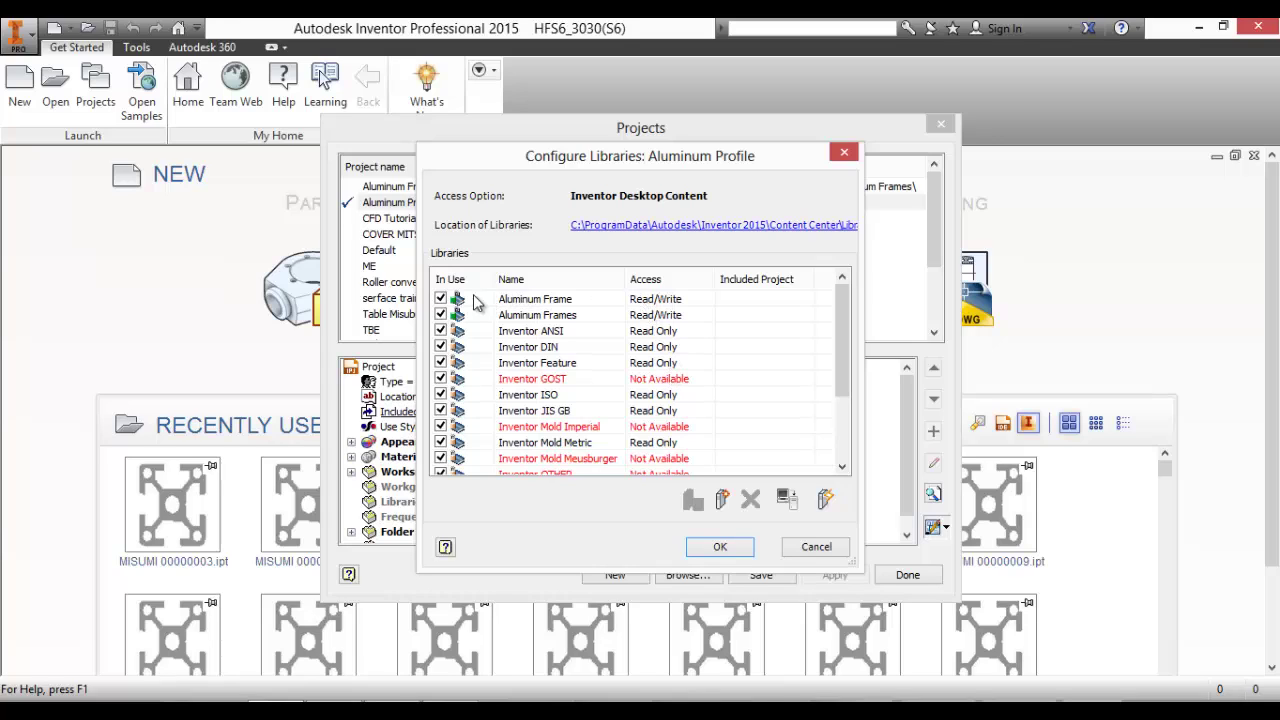
pyautogui.click(720, 547)
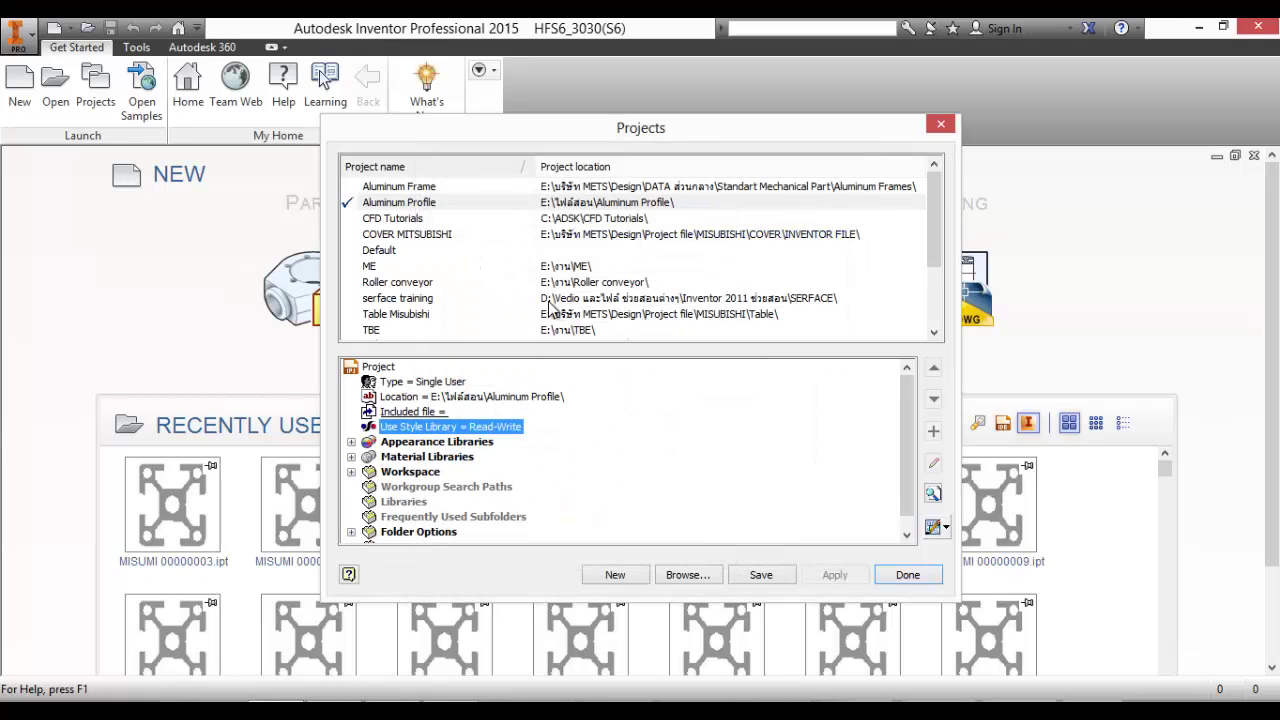
# Step: Save the Aluminum Profile project's changes and accept migrating it to the current release format
pyautogui.click(581, 193)
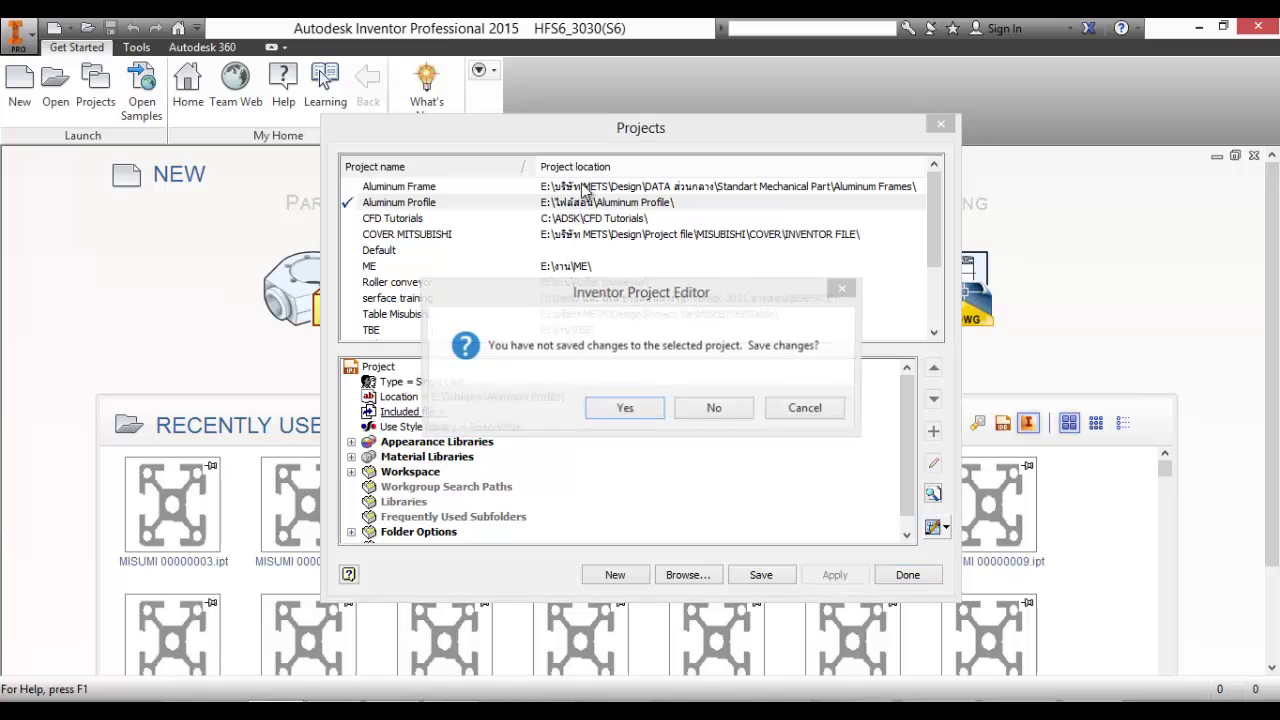
pyautogui.click(637, 409)
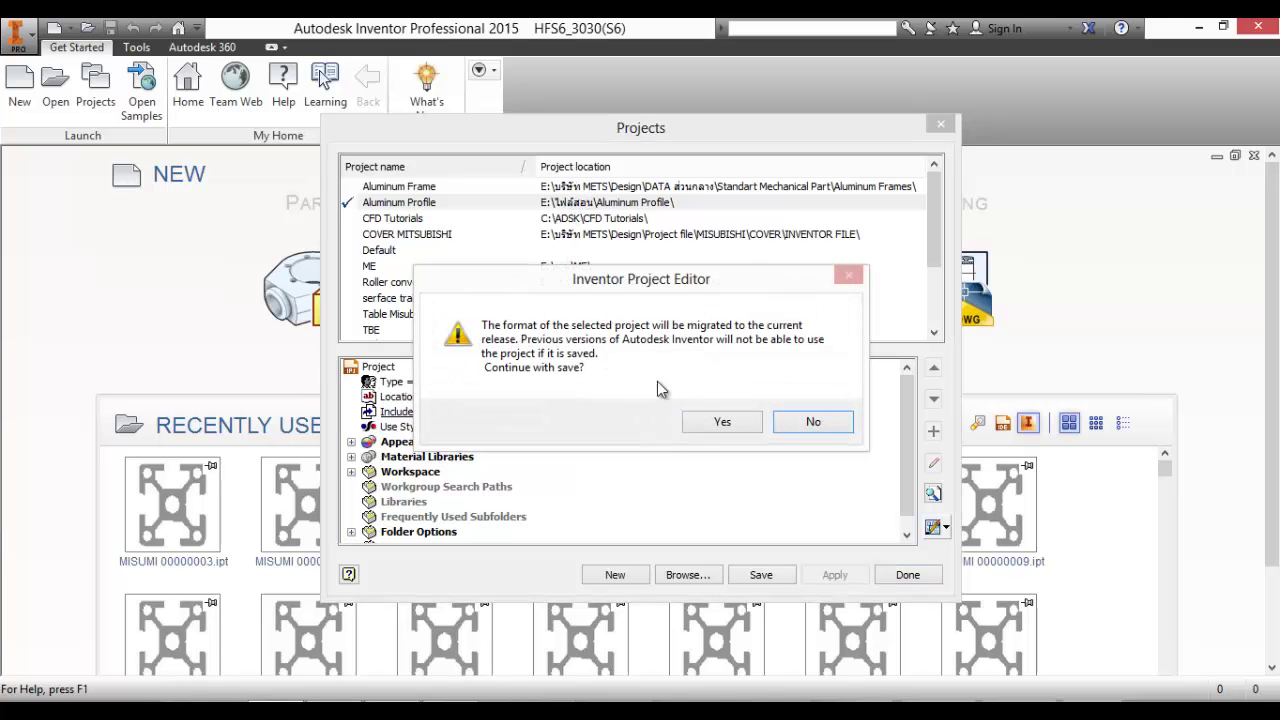
pyautogui.click(725, 423)
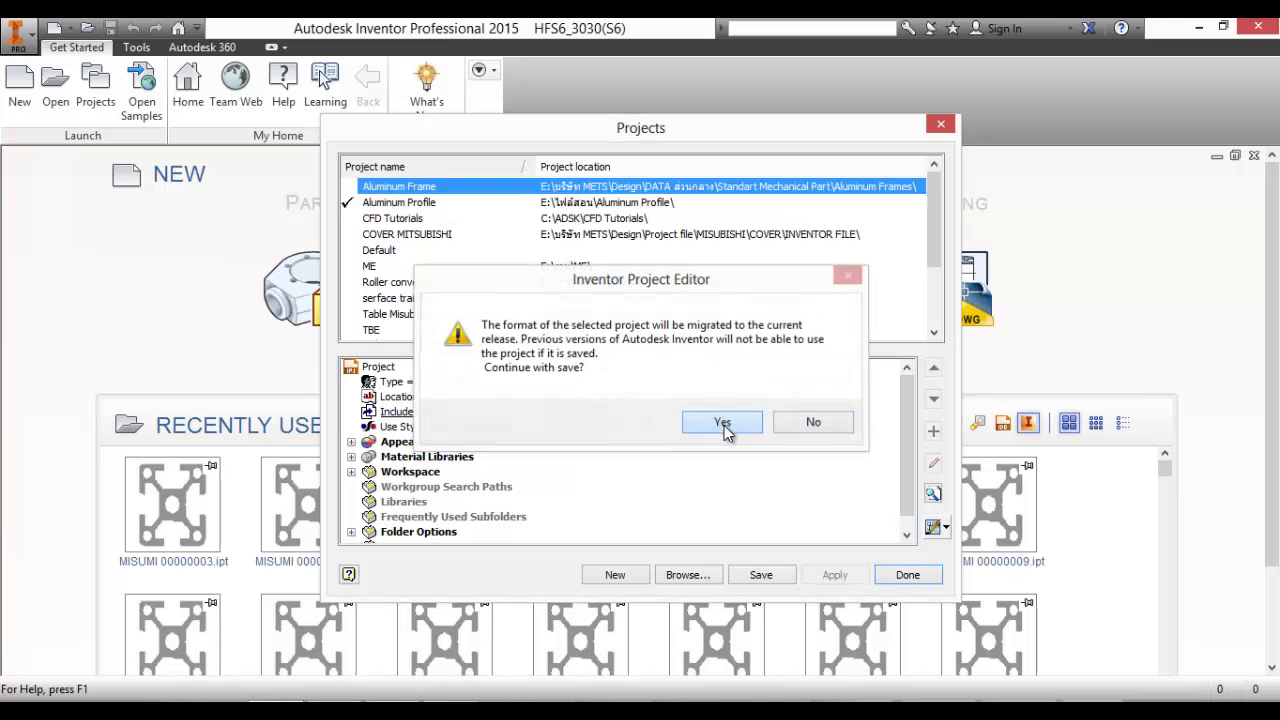
# Step: Make Aluminum Frame the active project and enable the Aluminum Frame library in its Content Center library configuration
pyautogui.doubleClick(596, 188)
pyautogui.click(943, 528)
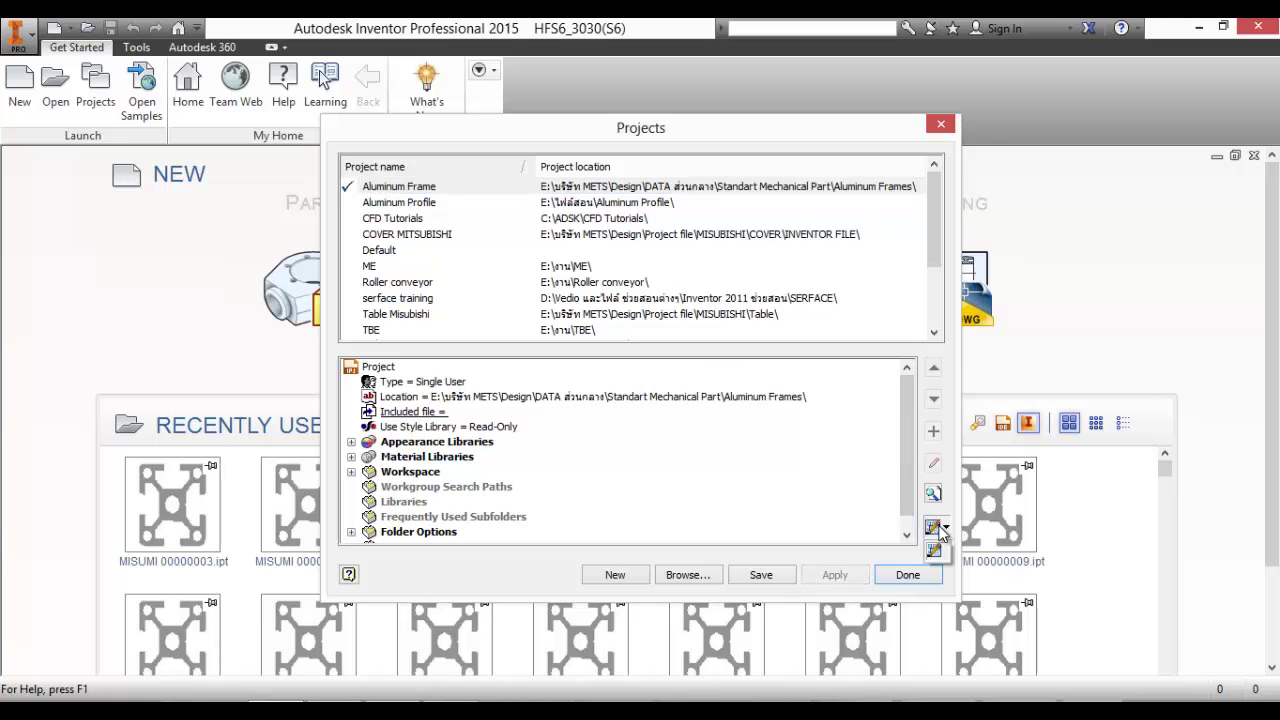
pyautogui.click(936, 552)
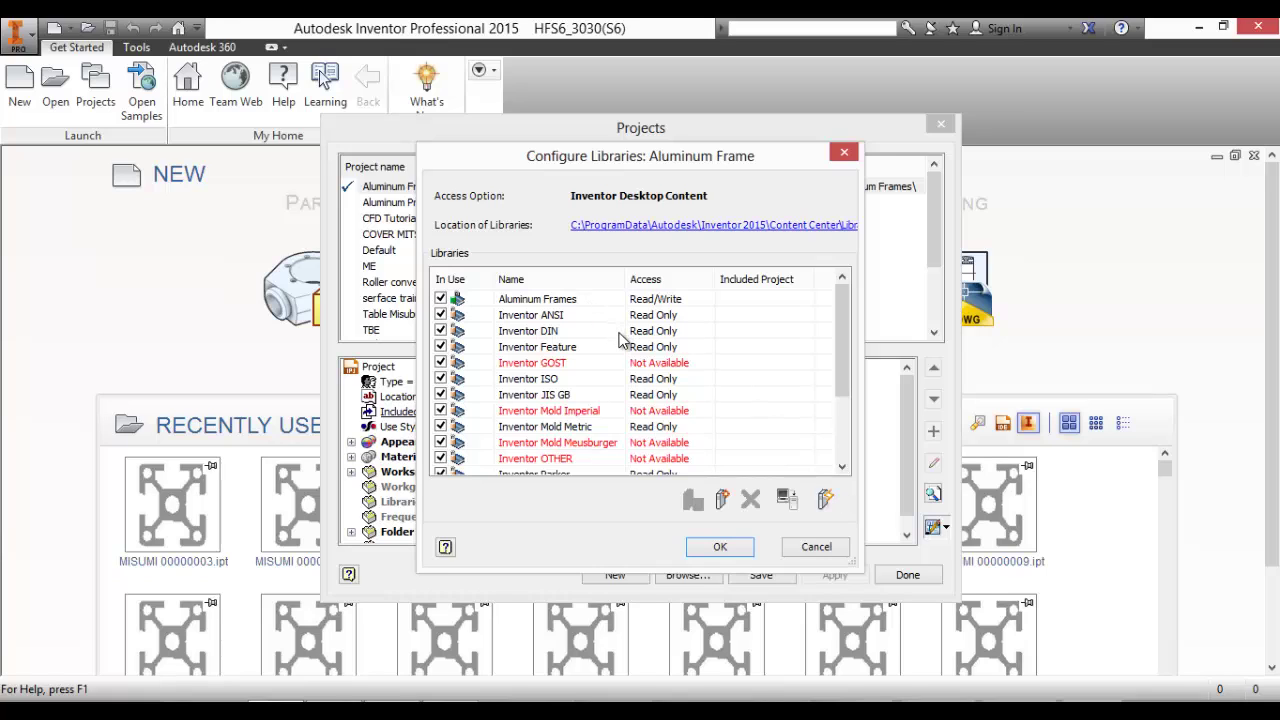
pyautogui.moveTo(844, 316); pyautogui.dragTo(848, 400)
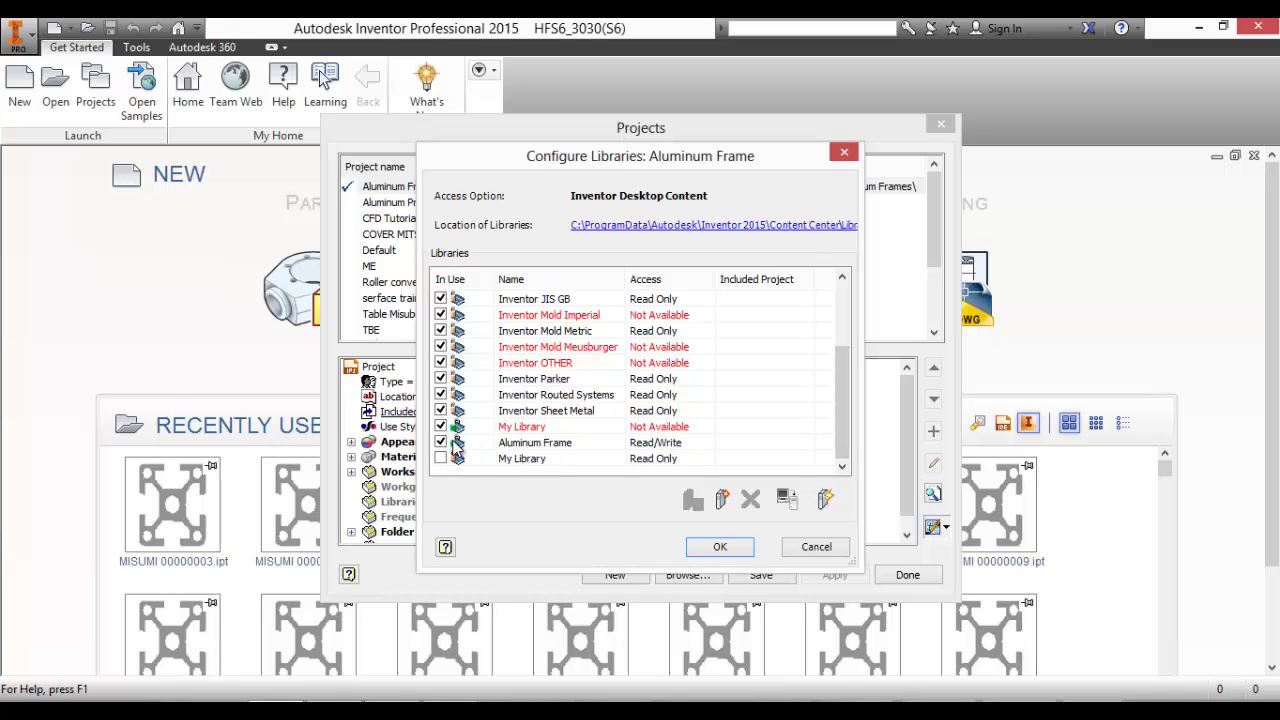
pyautogui.click(720, 546)
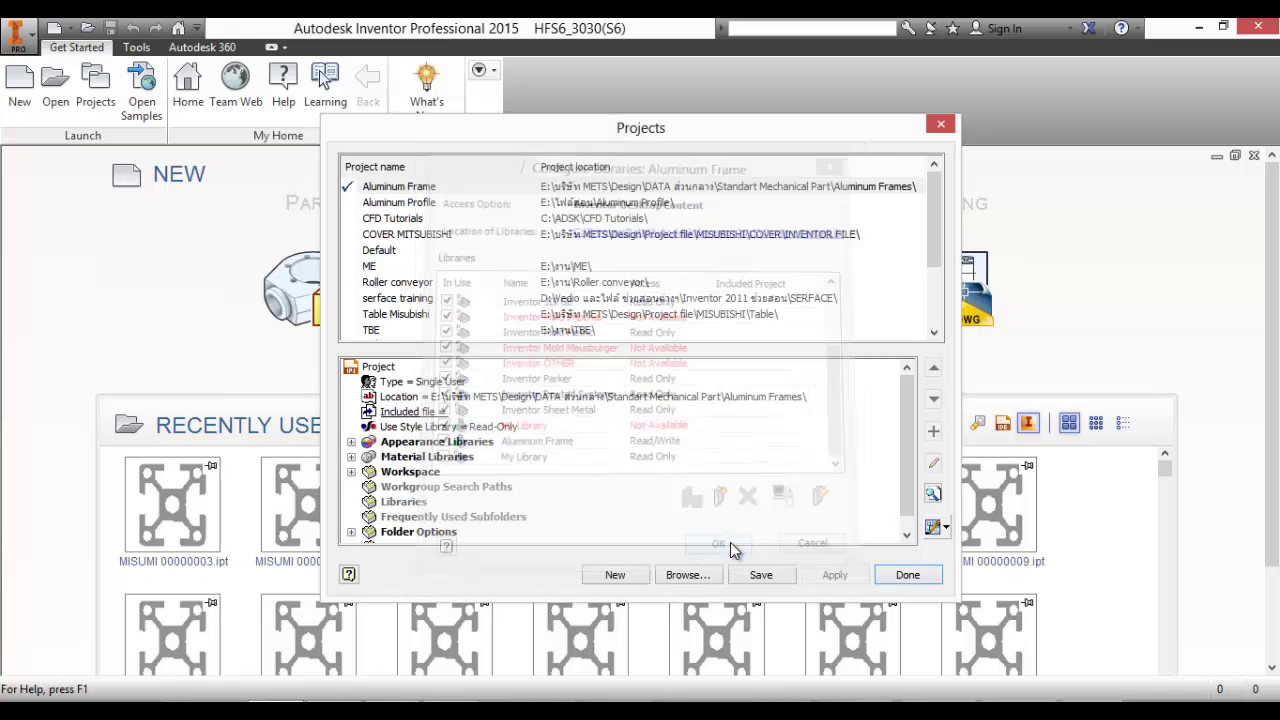
# Step: Save the Aluminum Frame project's changes in the current release format while switching to the Roller conveyor project
pyautogui.doubleClick(379, 284)
pyautogui.click(625, 408)
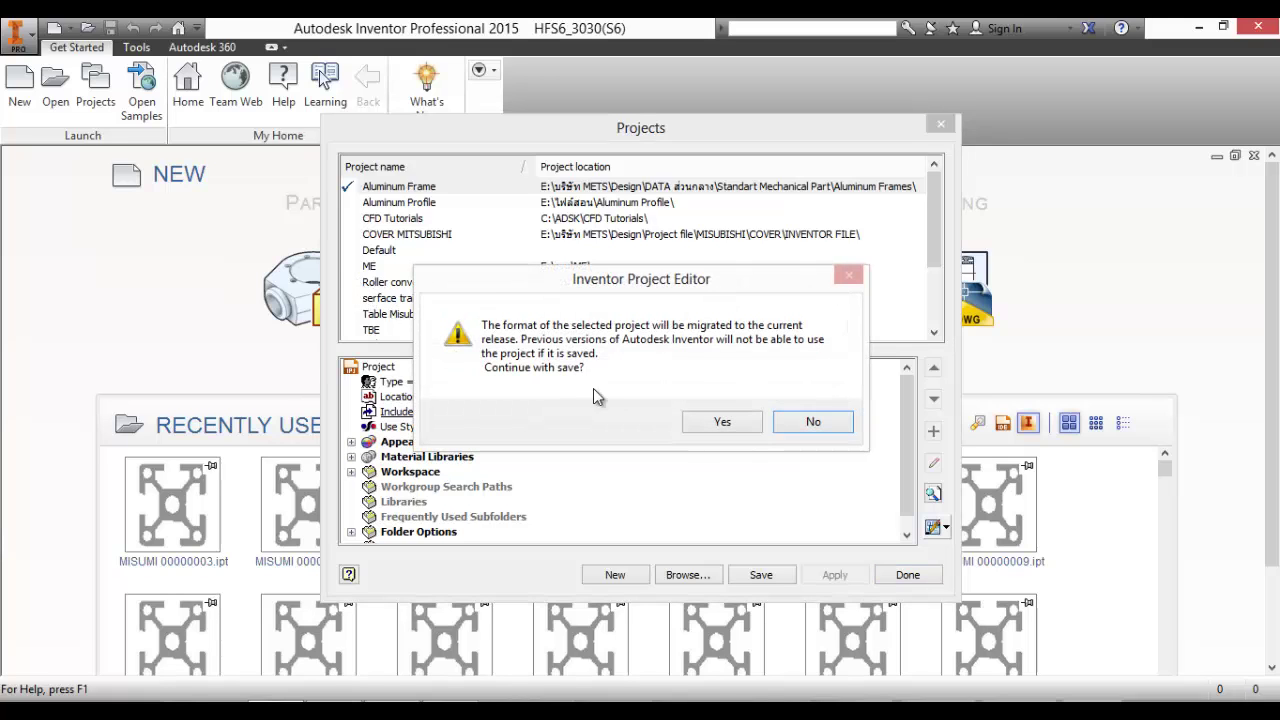
pyautogui.click(717, 422)
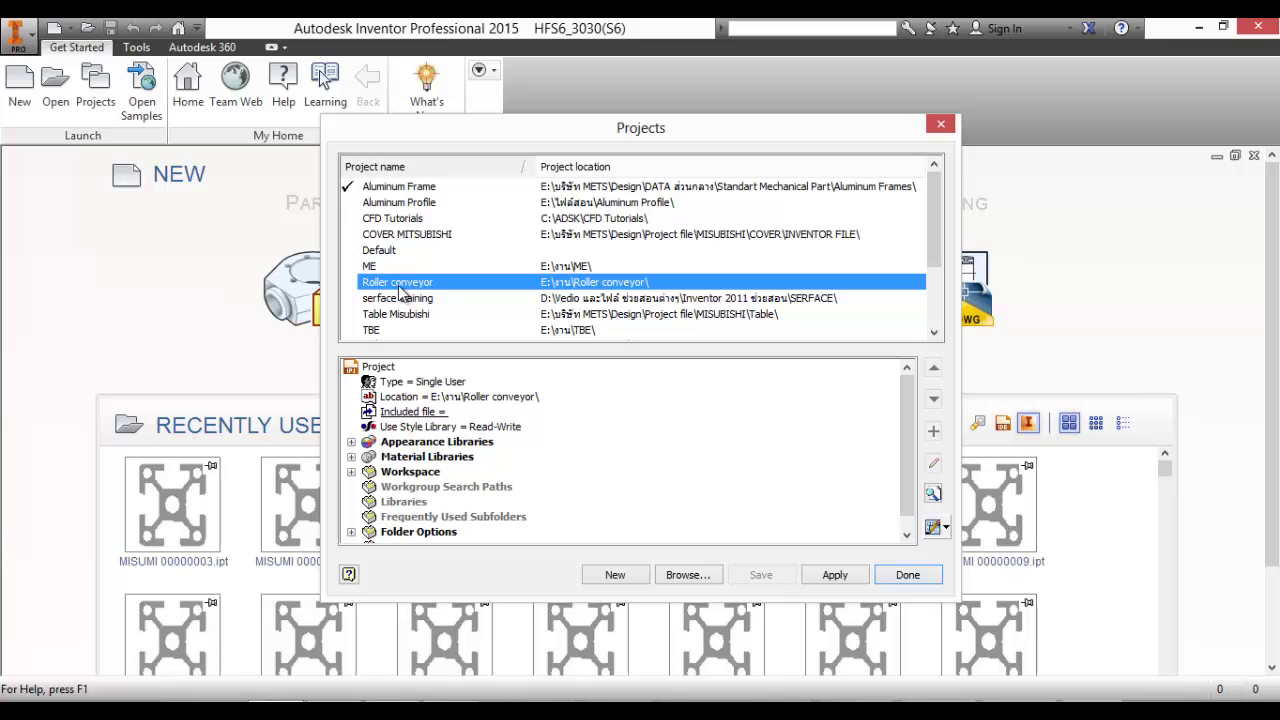
# Step: Enable the Aluminum Frame library in the Roller conveyor project's library configuration, save the changes and close the project manager
pyautogui.click(932, 528)
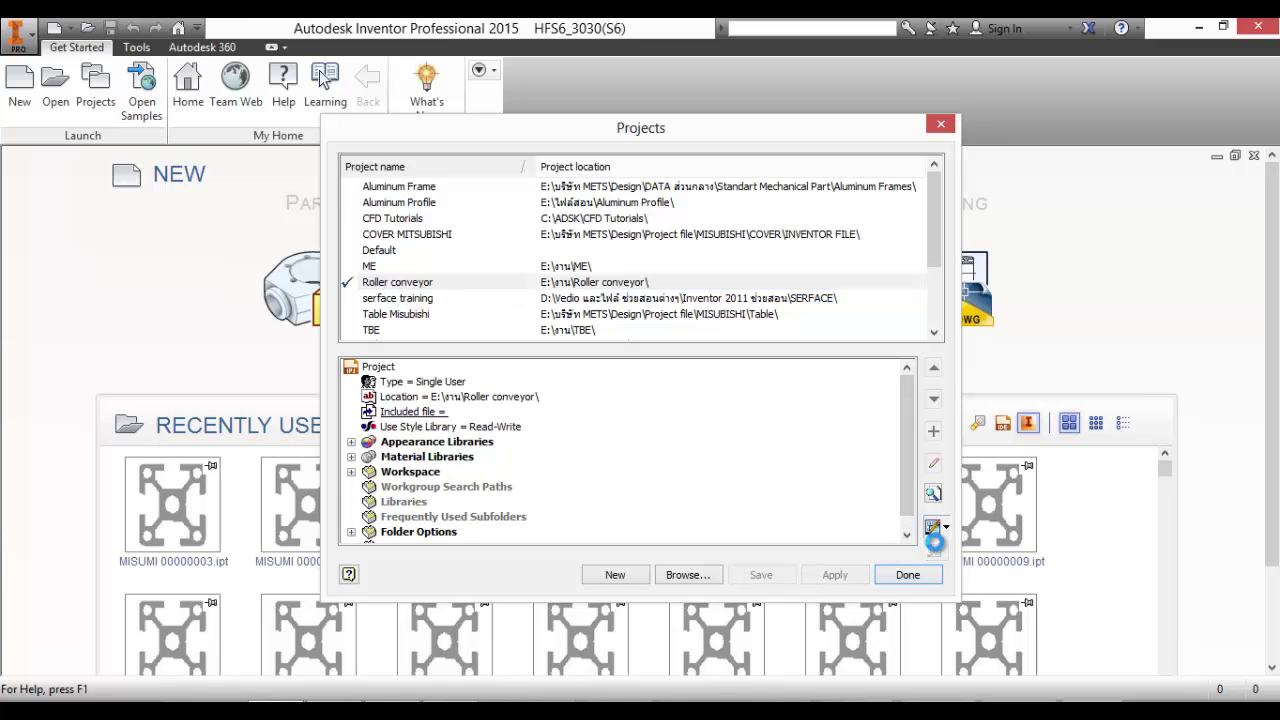
pyautogui.click(935, 550)
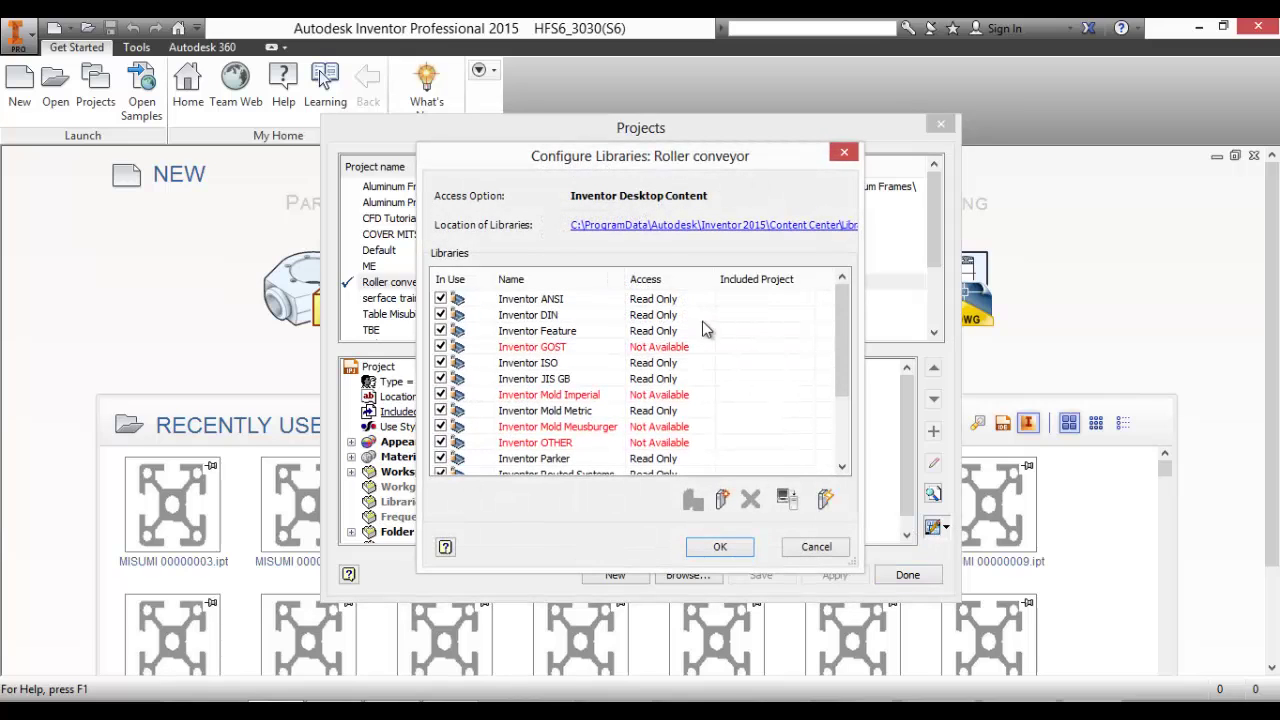
pyautogui.moveTo(844, 336); pyautogui.dragTo(845, 397)
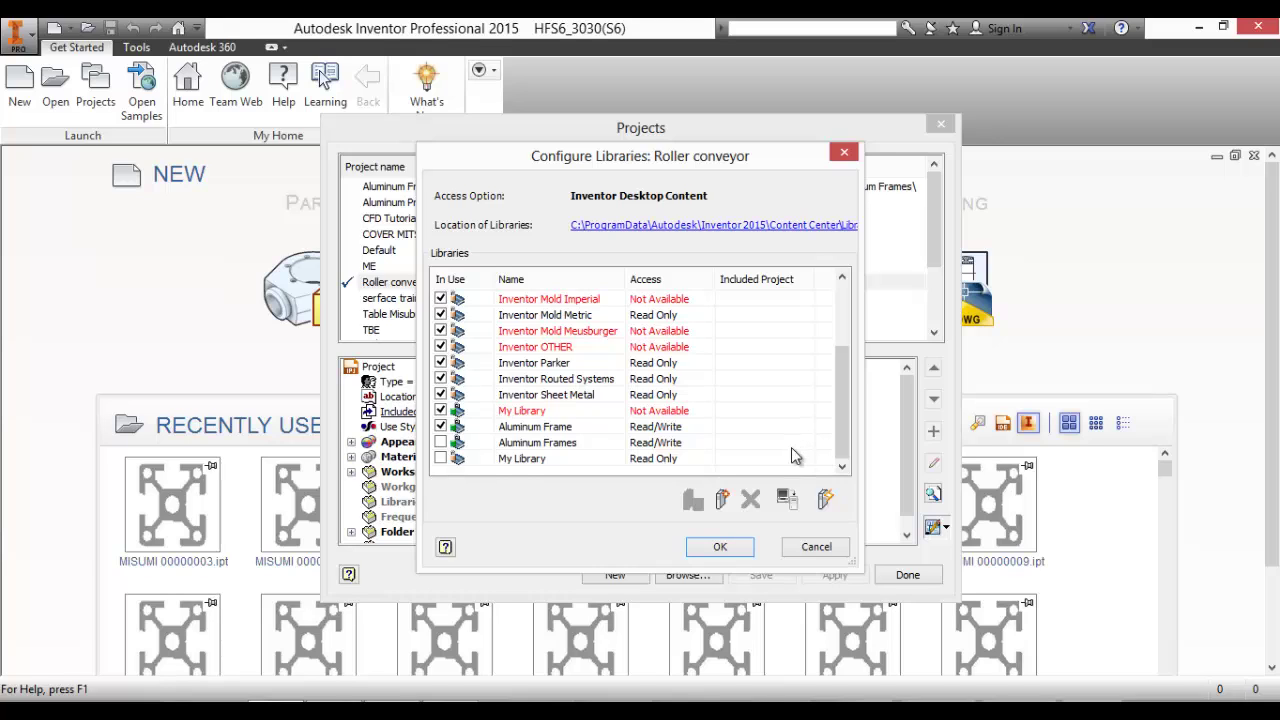
pyautogui.click(722, 548)
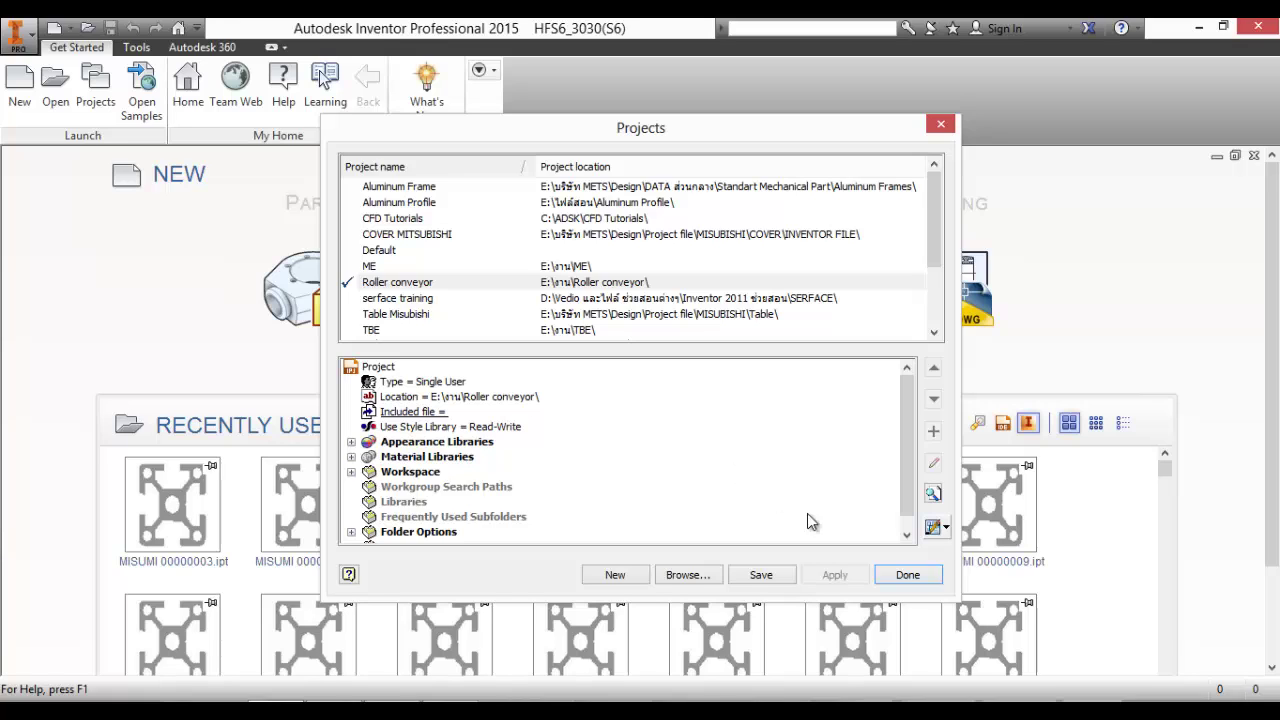
pyautogui.click(905, 577)
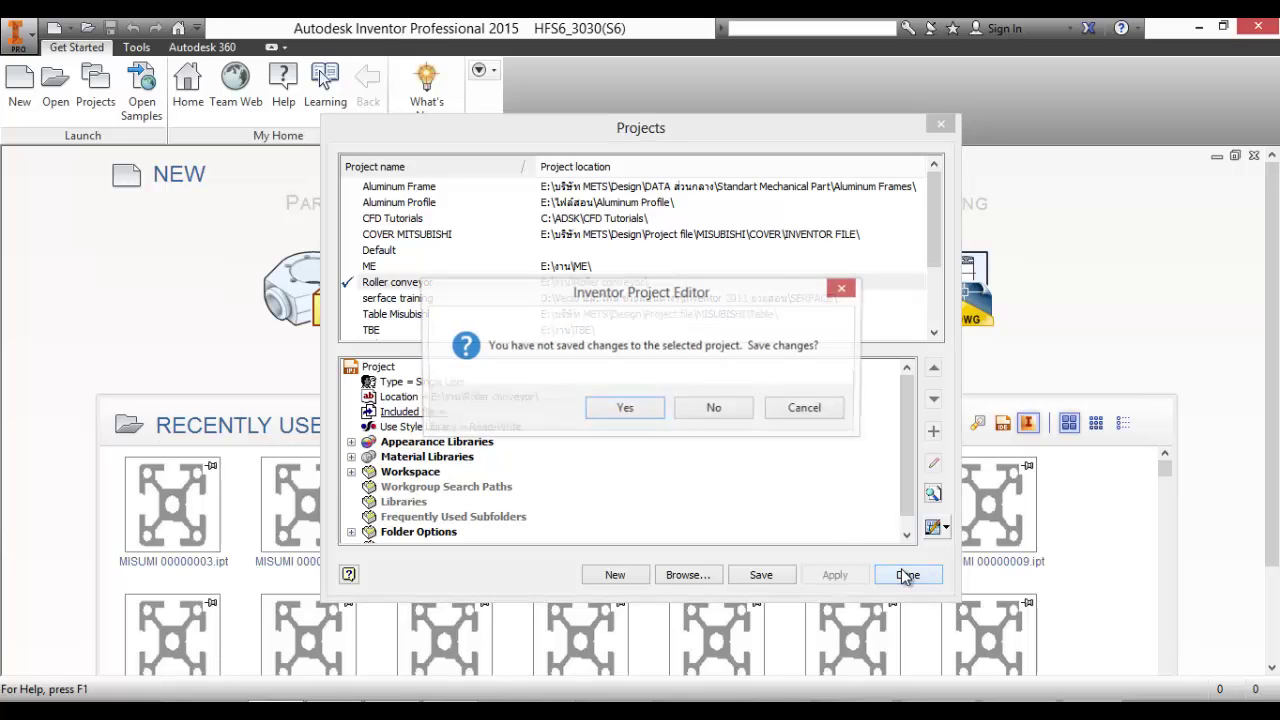
pyautogui.click(624, 410)
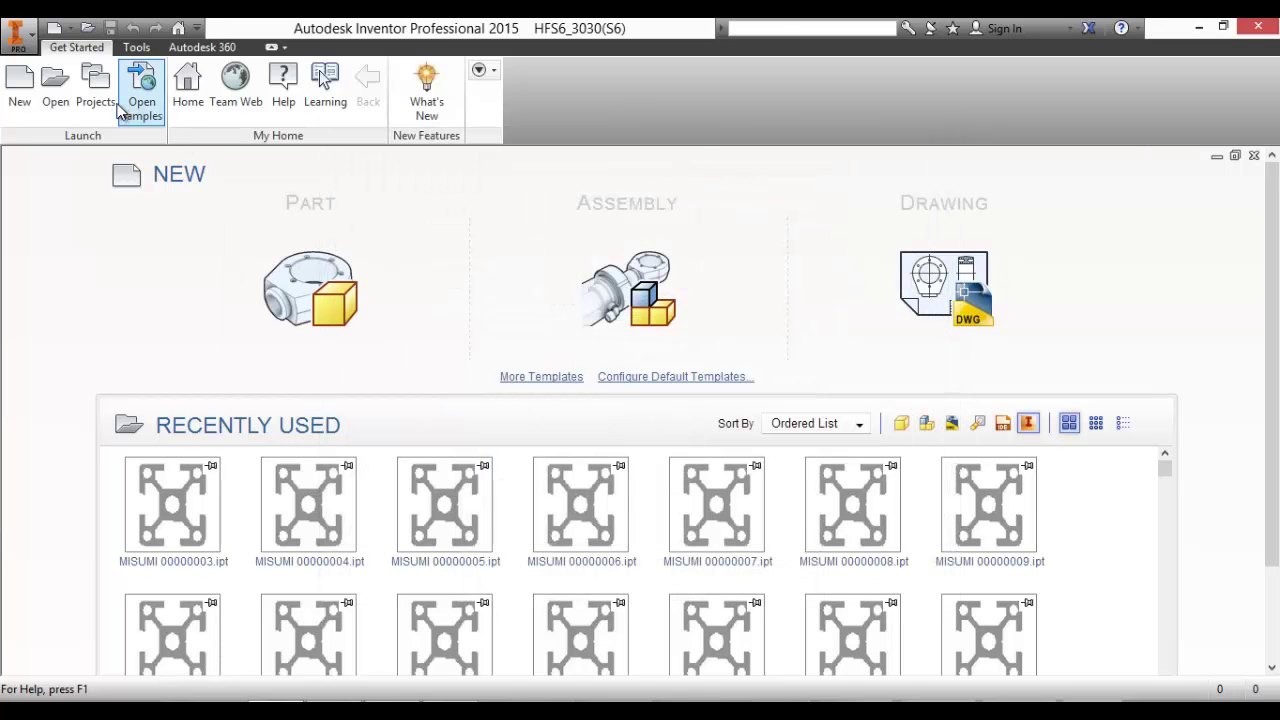
# Step: Make Aluminum Profile the active project again and close the project manager
pyautogui.click(95, 85)
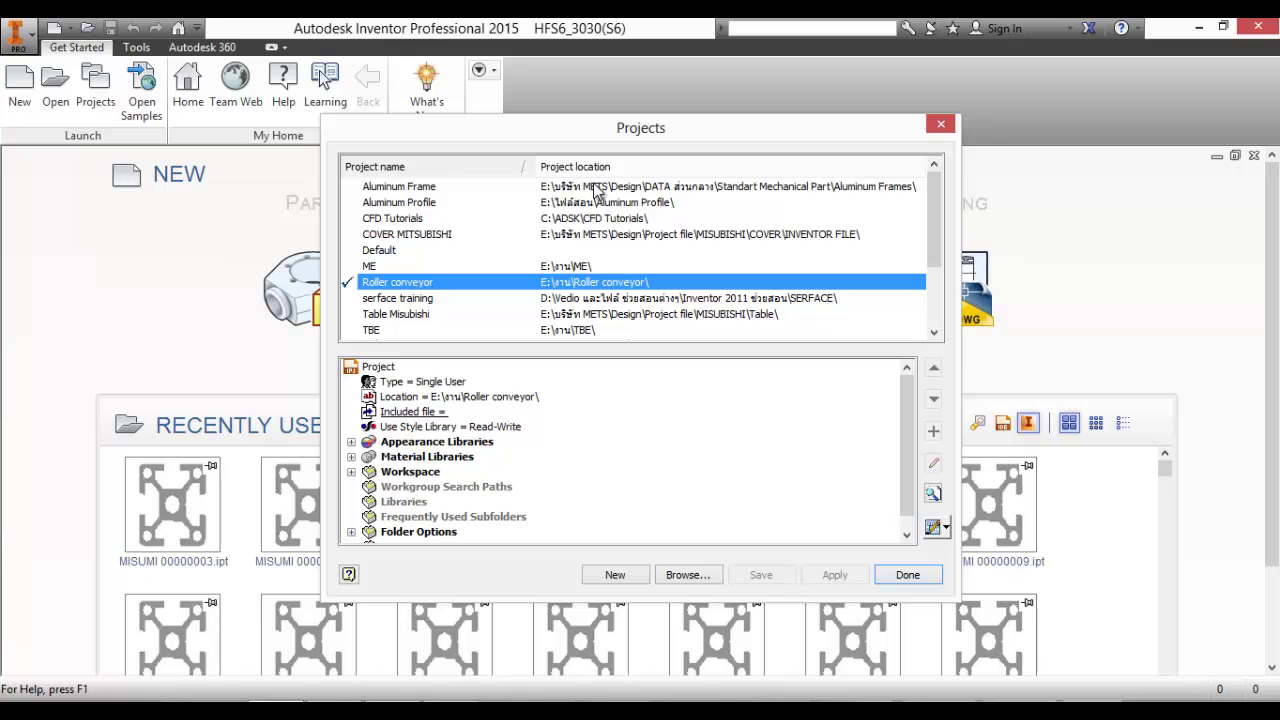
pyautogui.doubleClick(597, 202)
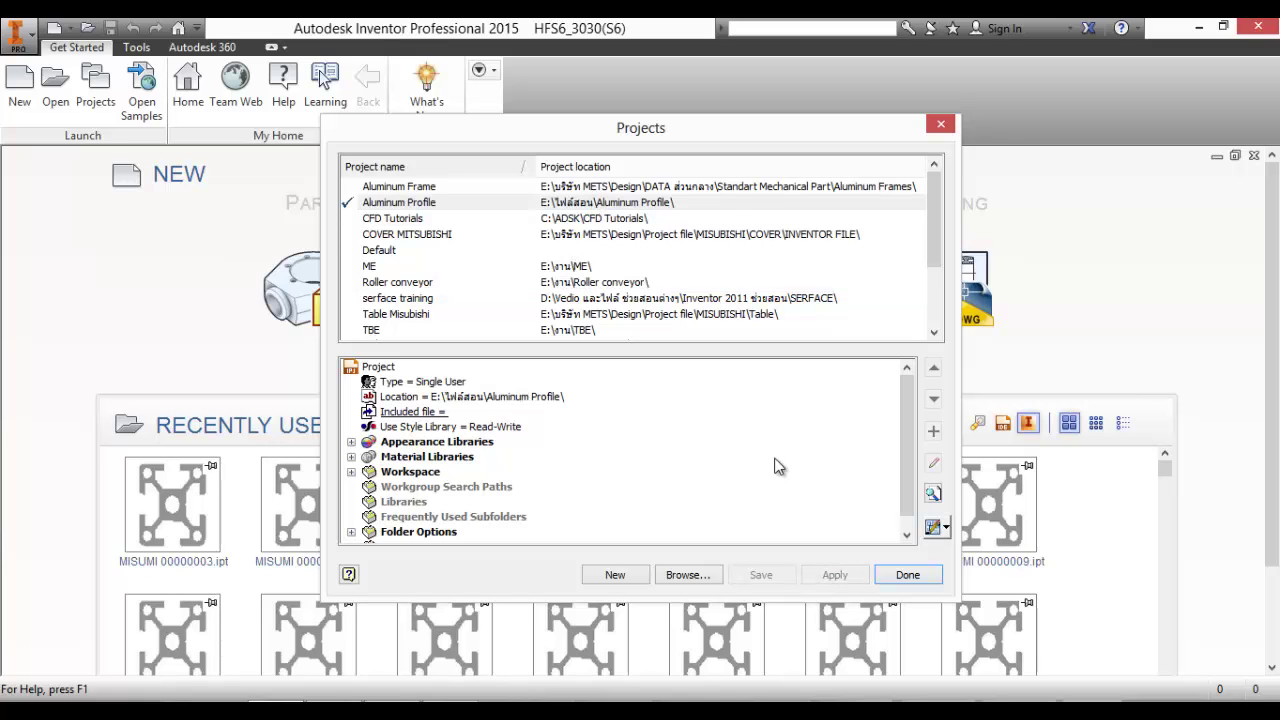
pyautogui.click(900, 575)
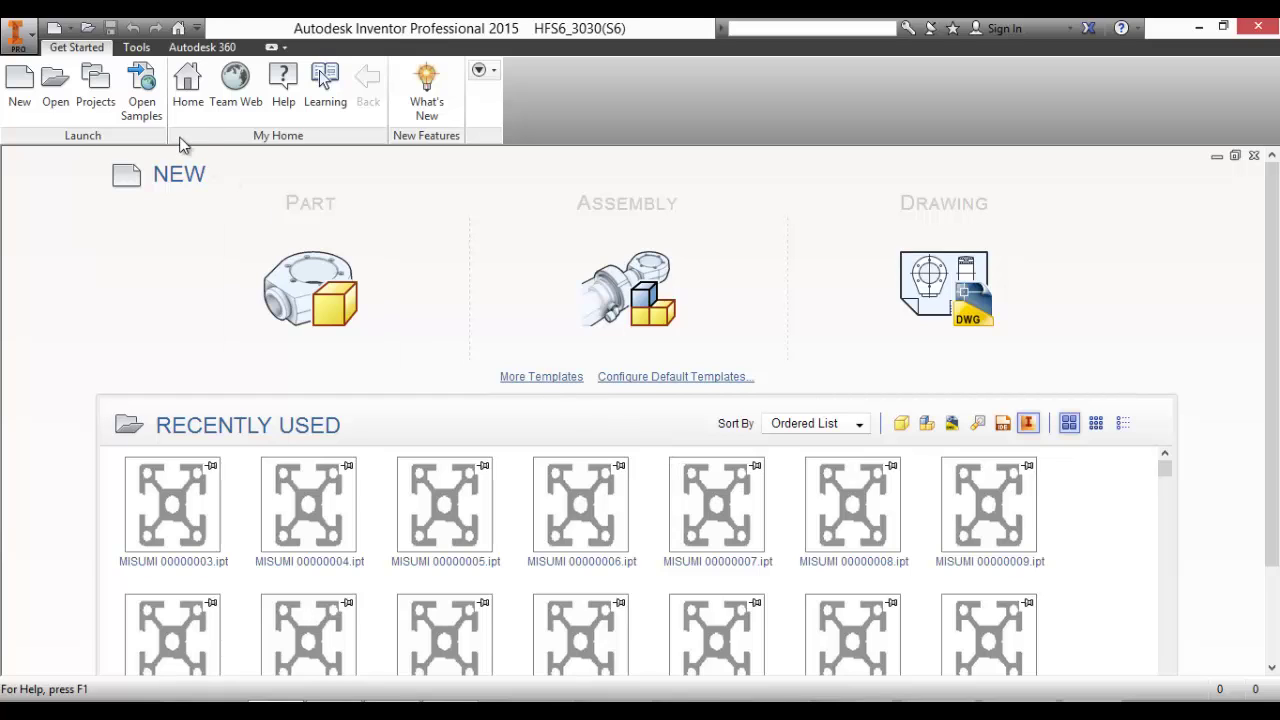
# Step: Open Inventor's Supplier Content page in the browser and go to the PARTsolutions catalog portal
pyautogui.click(137, 48)
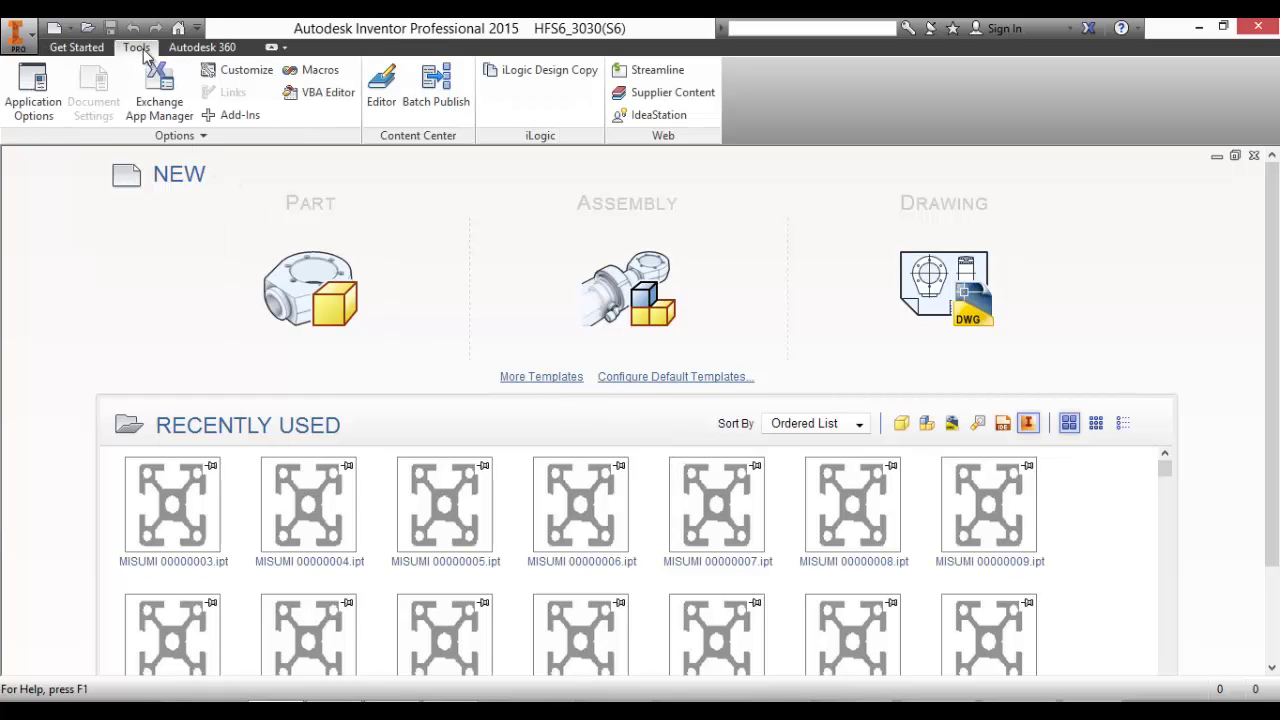
pyautogui.click(641, 93)
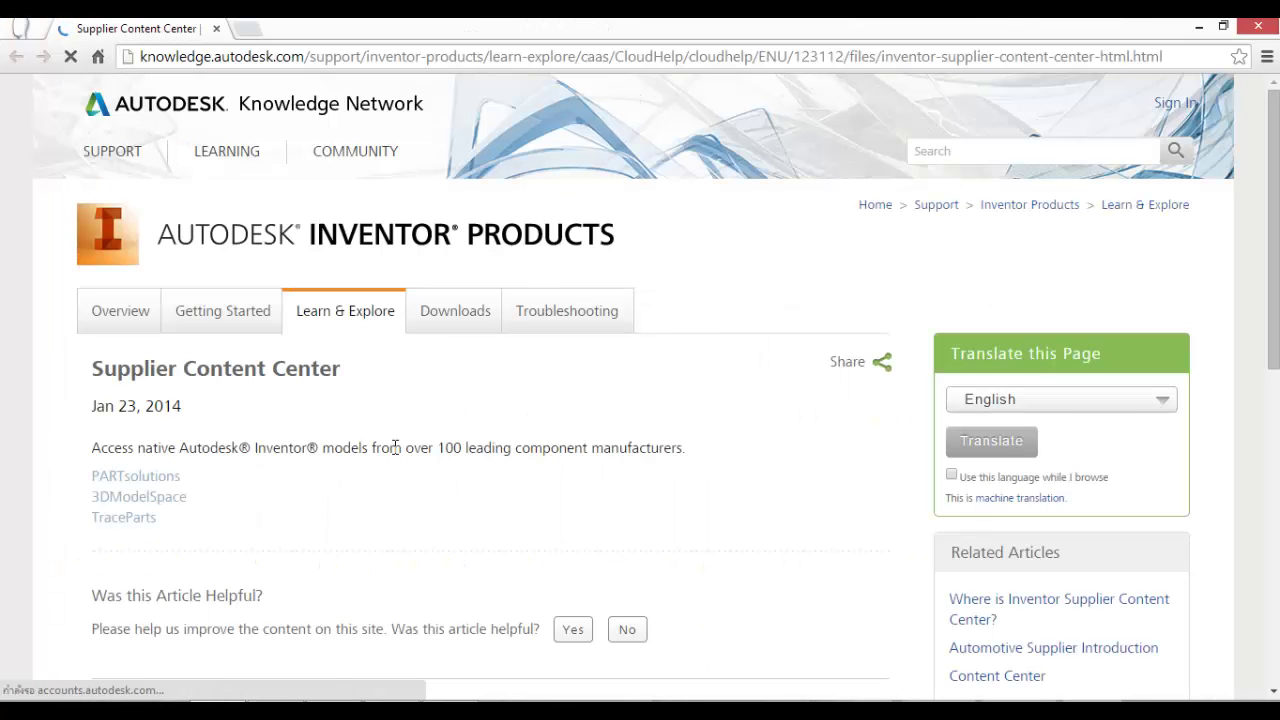
pyautogui.click(136, 476)
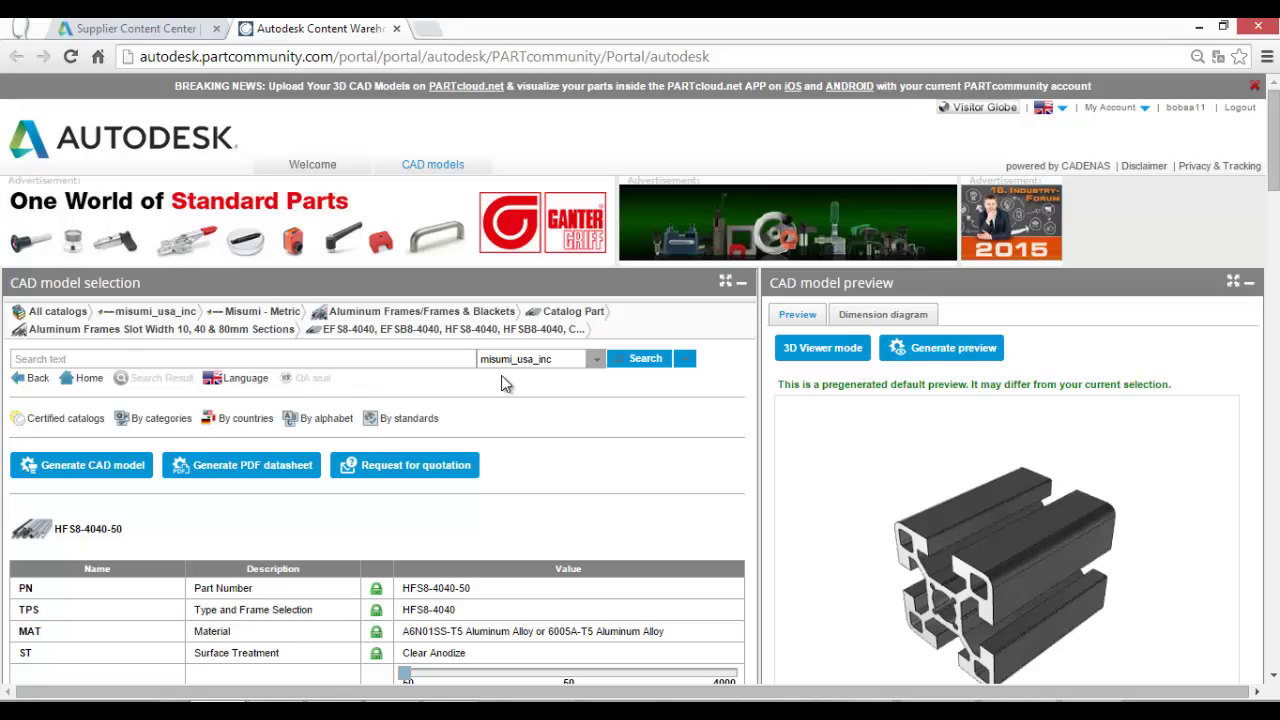
# Step: Return to the list of all catalogs and open the misumi_usa_inc catalog
pyautogui.scroll(-1, 501, 380)
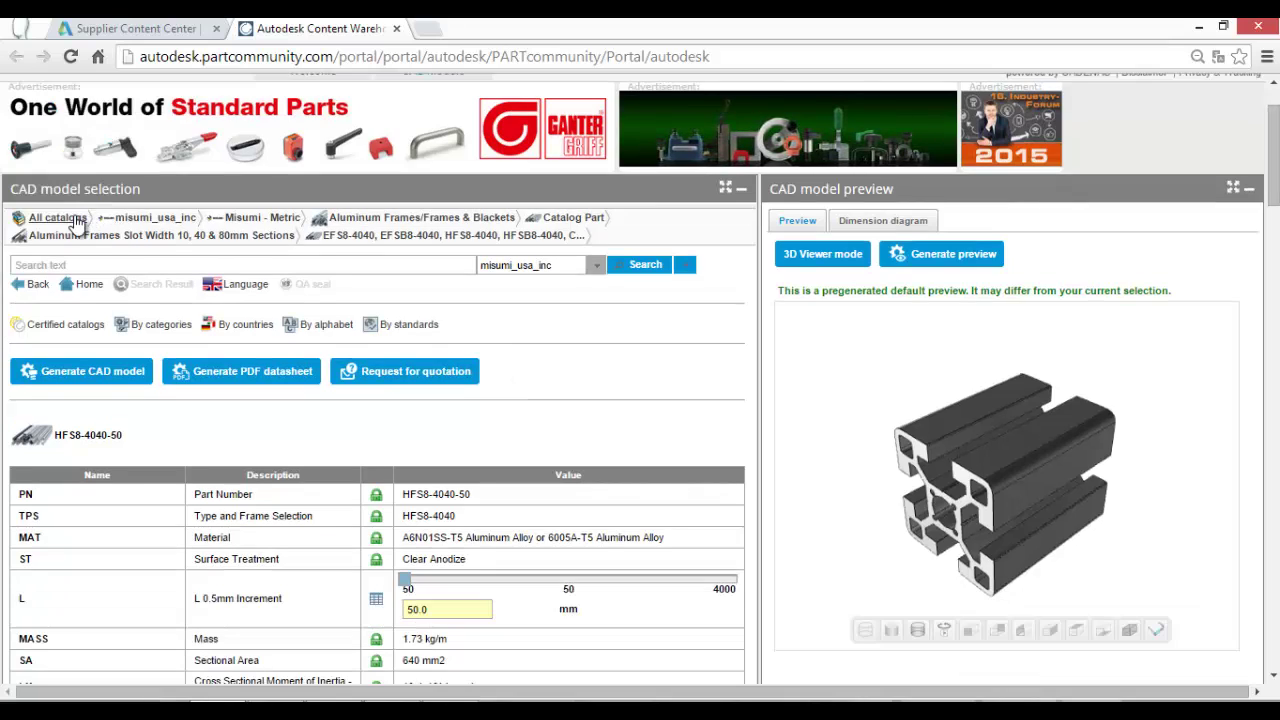
pyautogui.click(150, 218)
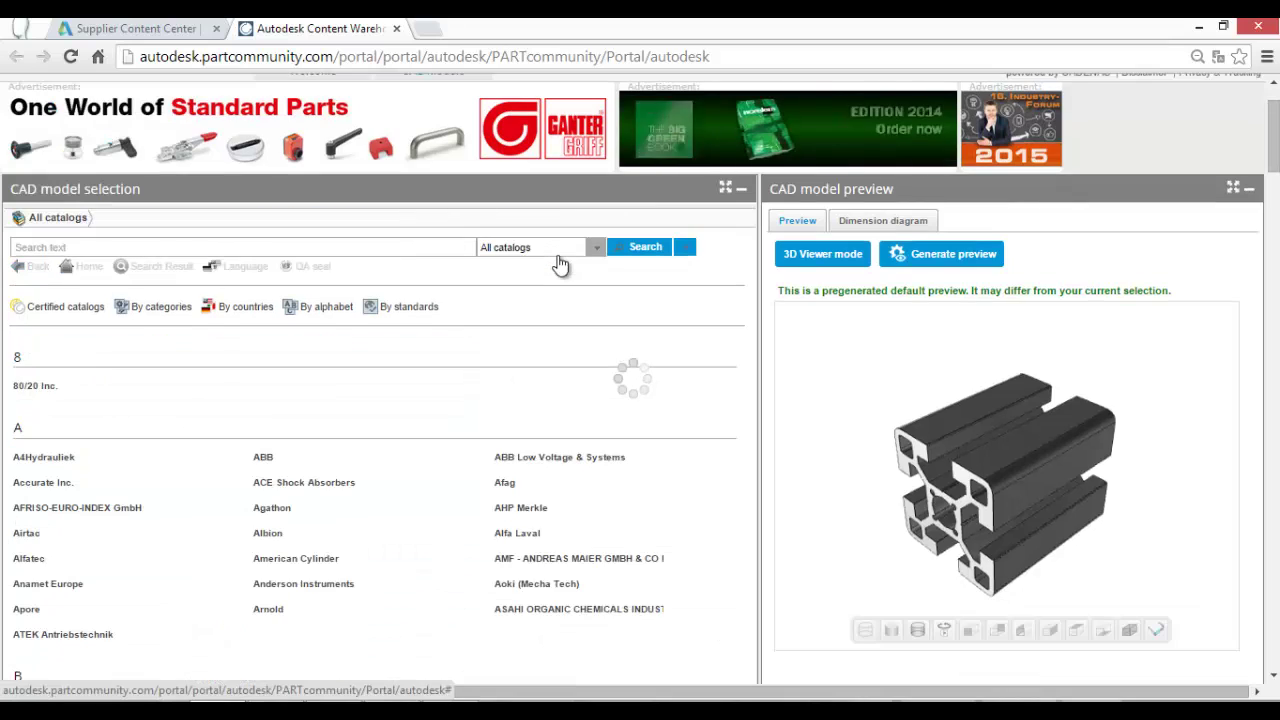
pyautogui.scroll(1, 1069, 145)
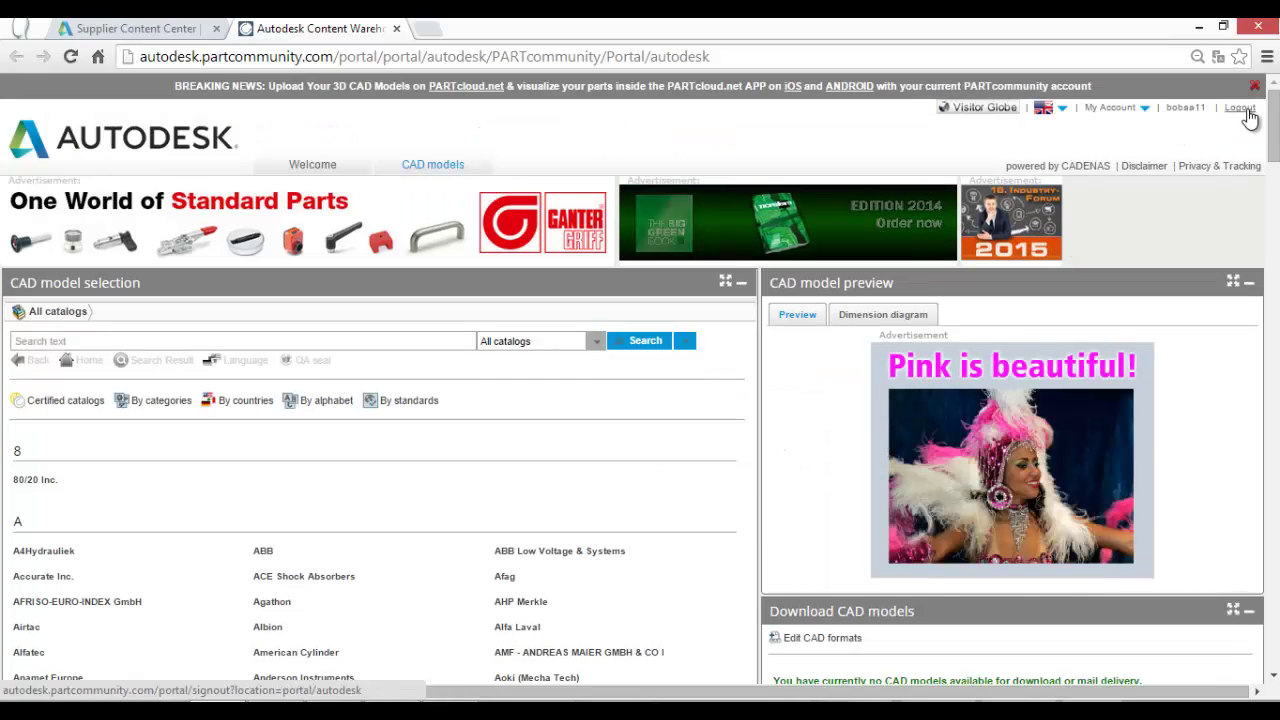
pyautogui.scroll(-8, 672, 409)
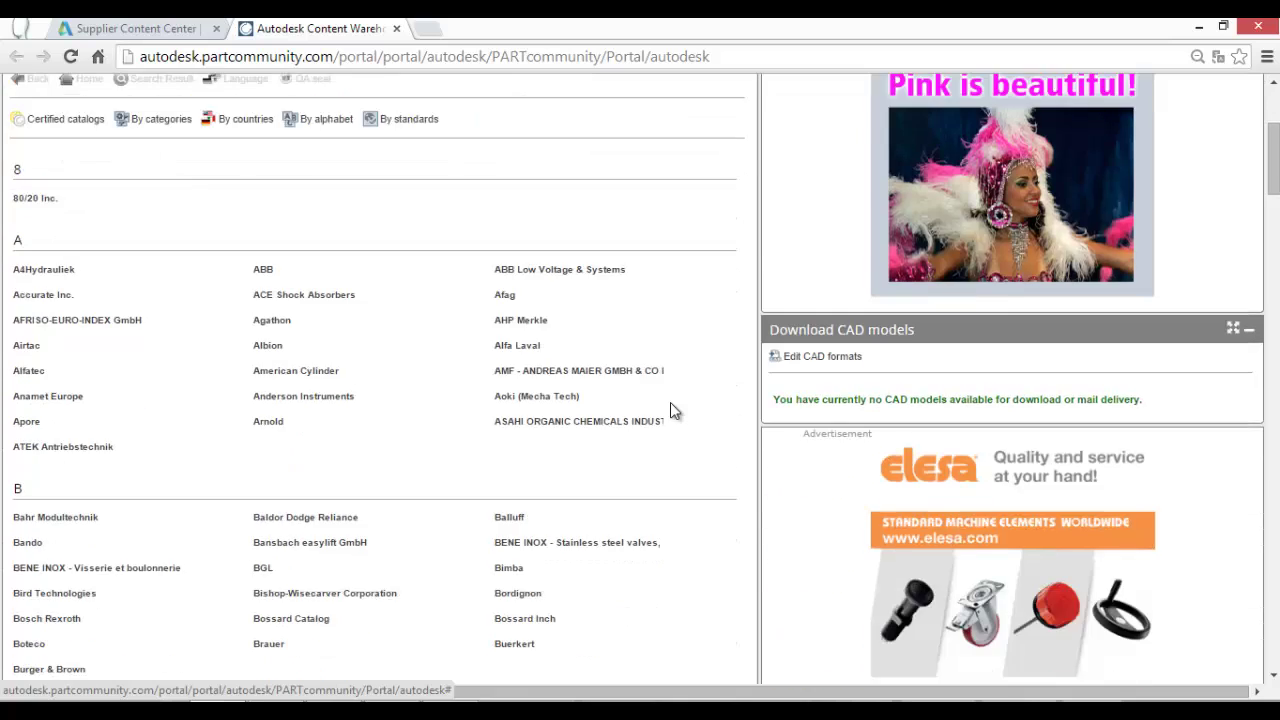
pyautogui.scroll(-10, 672, 409)
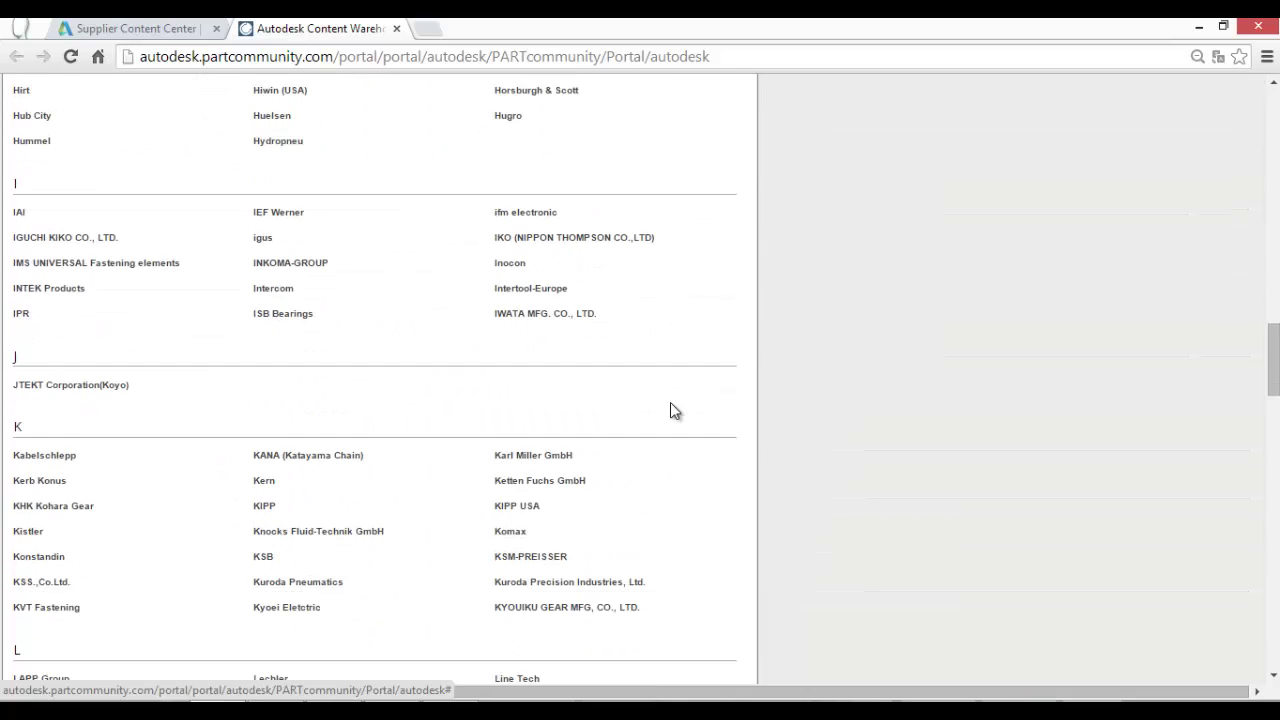
pyautogui.scroll(-5, 672, 409)
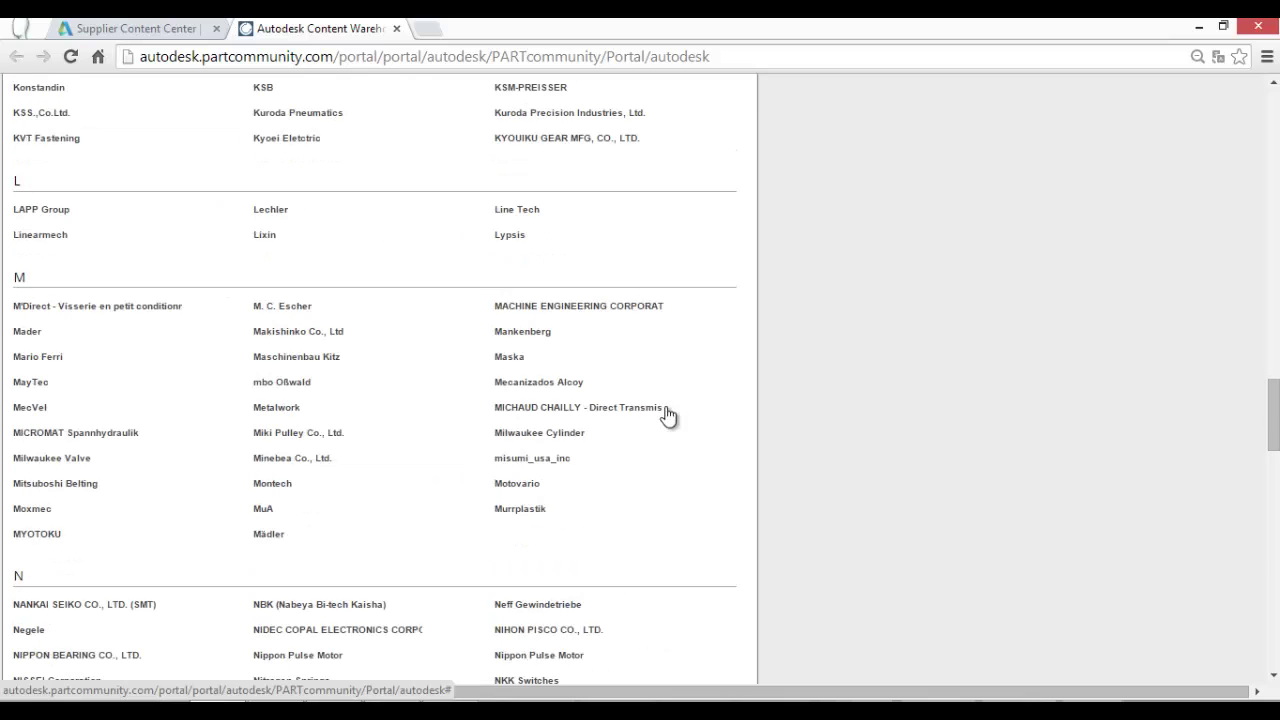
pyautogui.click(567, 466)
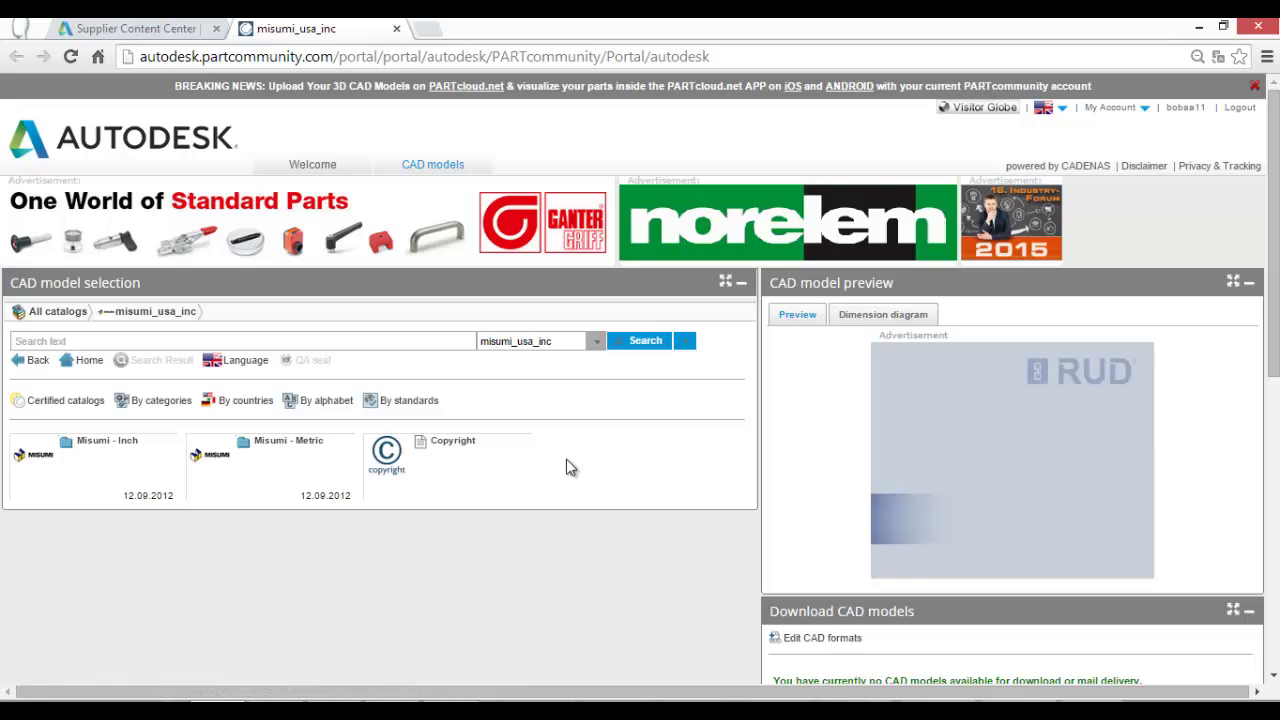
# Step: Open the Aluminum Frames/Frames & Blackets category within the Misumi - Metric catalog
pyautogui.click(311, 447)
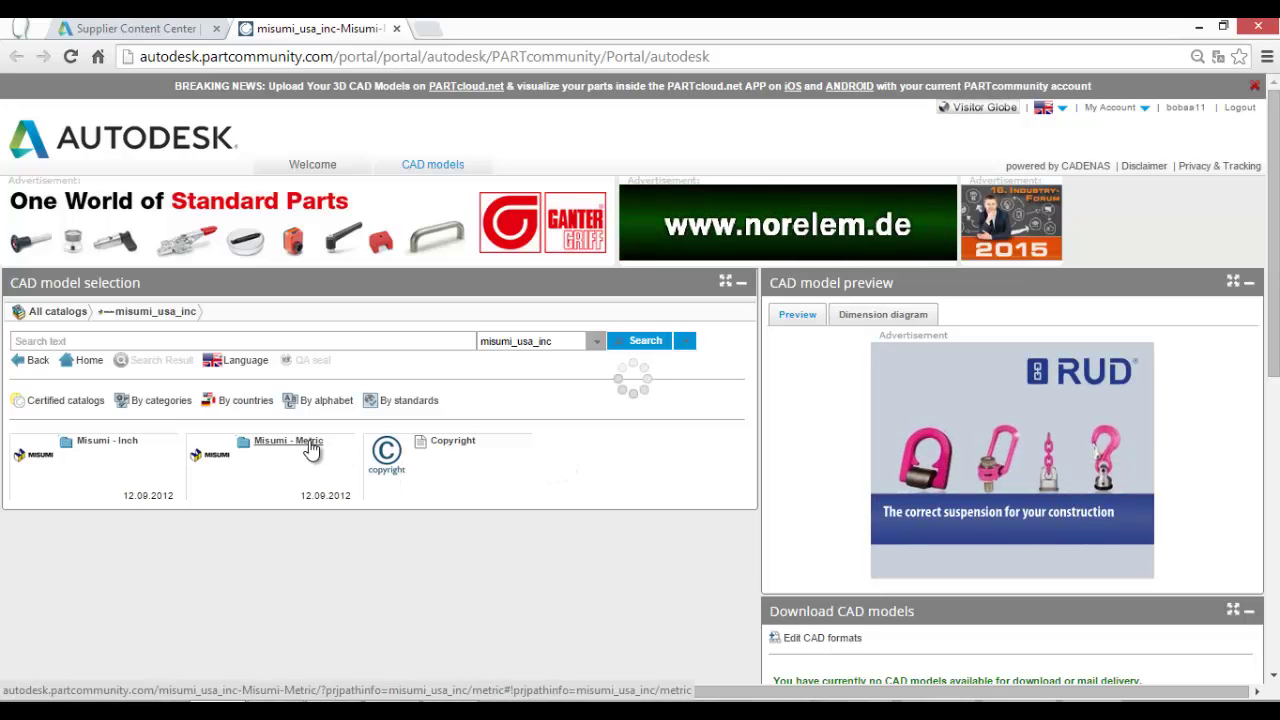
pyautogui.scroll(-4, 684, 455)
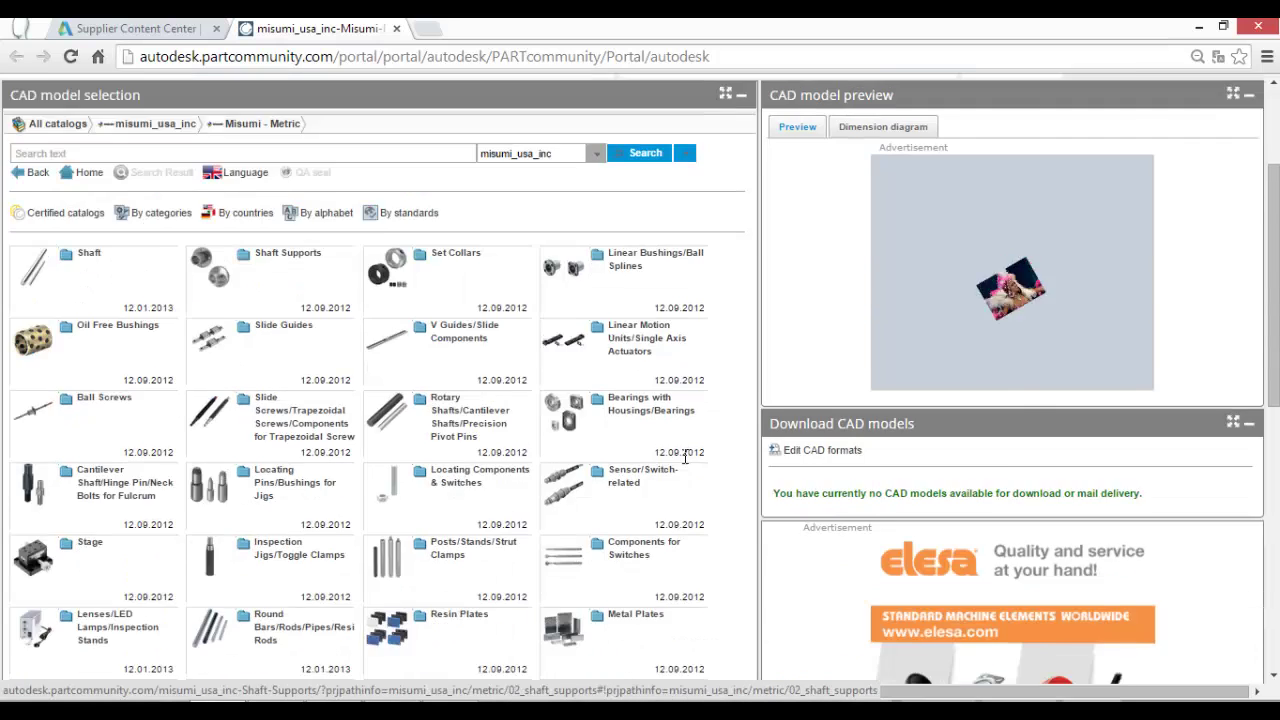
pyautogui.scroll(-3, 683, 462)
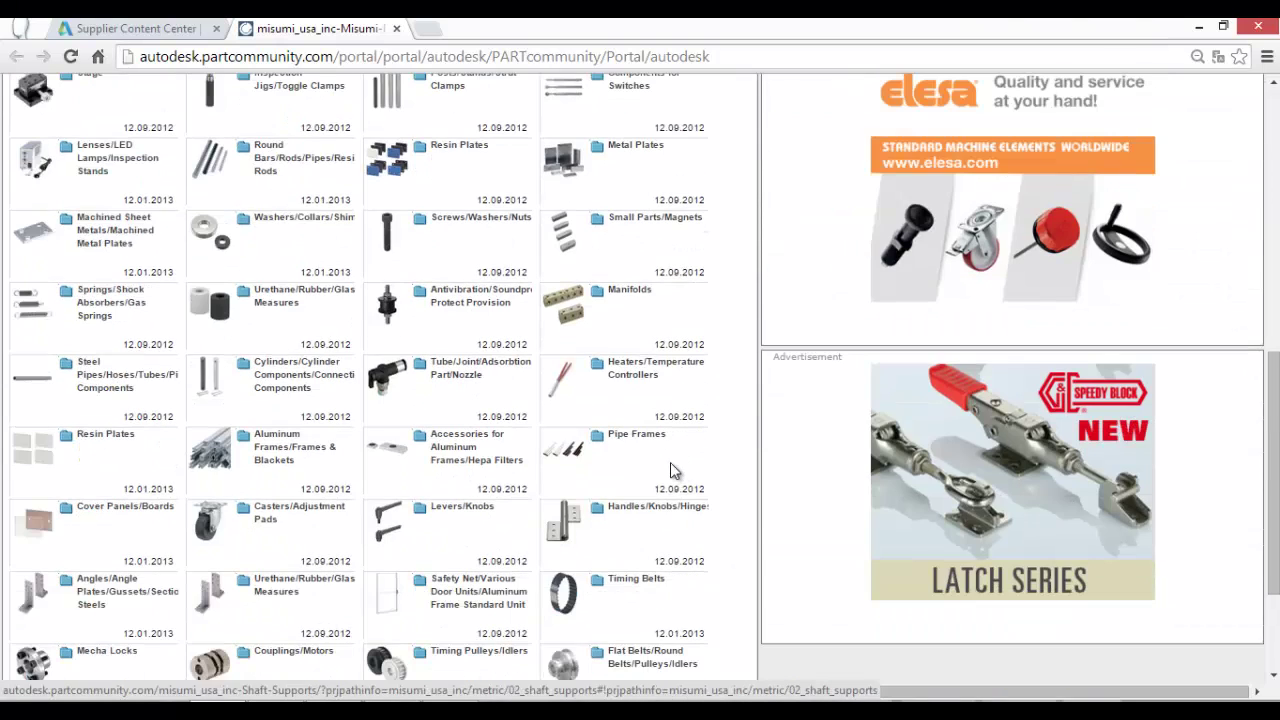
pyautogui.click(327, 452)
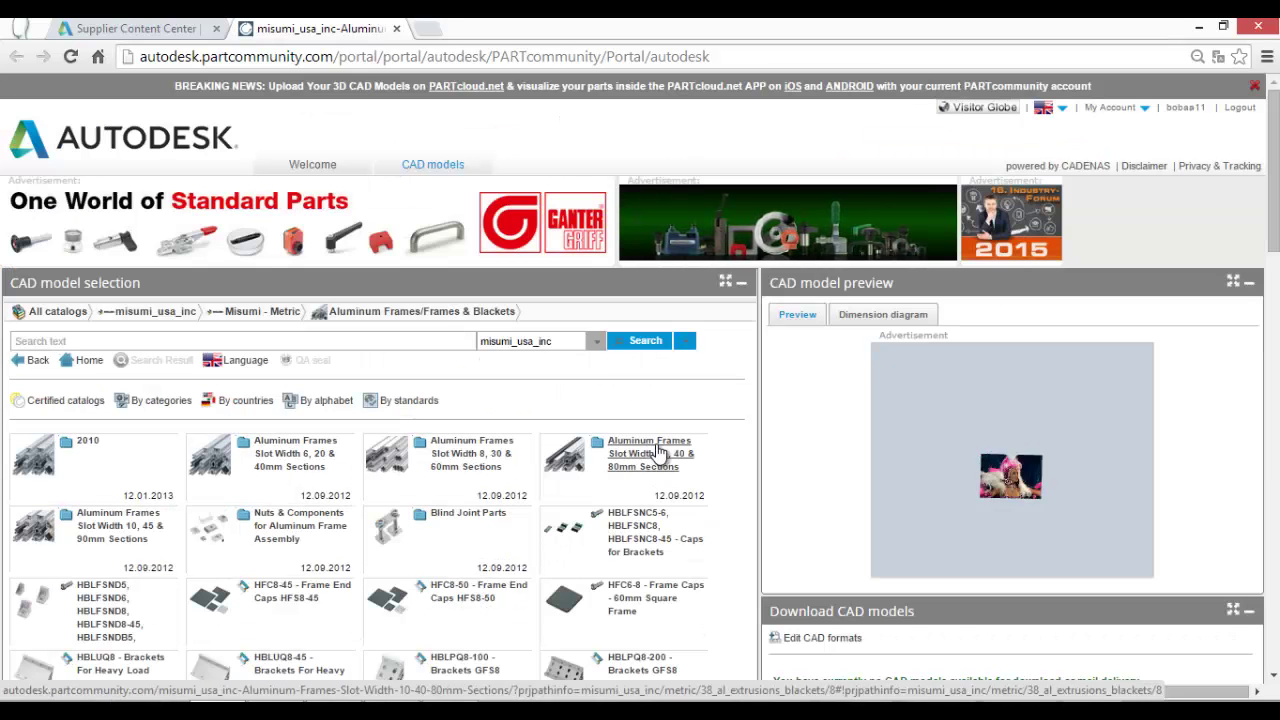
# Step: Open the EFS8-4040, EFSB8-4040, HFS8-4040 profile family under Aluminum Frames Slot Width 10, 40 & 80mm Sections
pyautogui.scroll(-1, 721, 445)
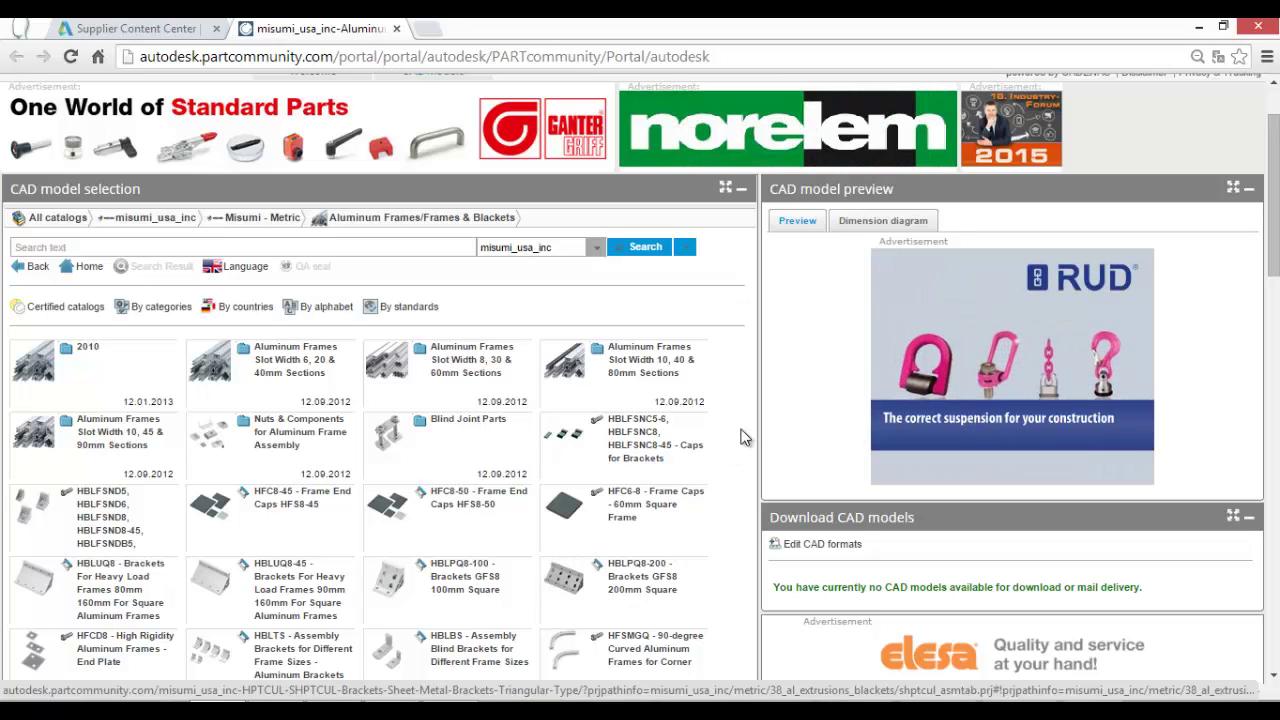
pyautogui.click(666, 383)
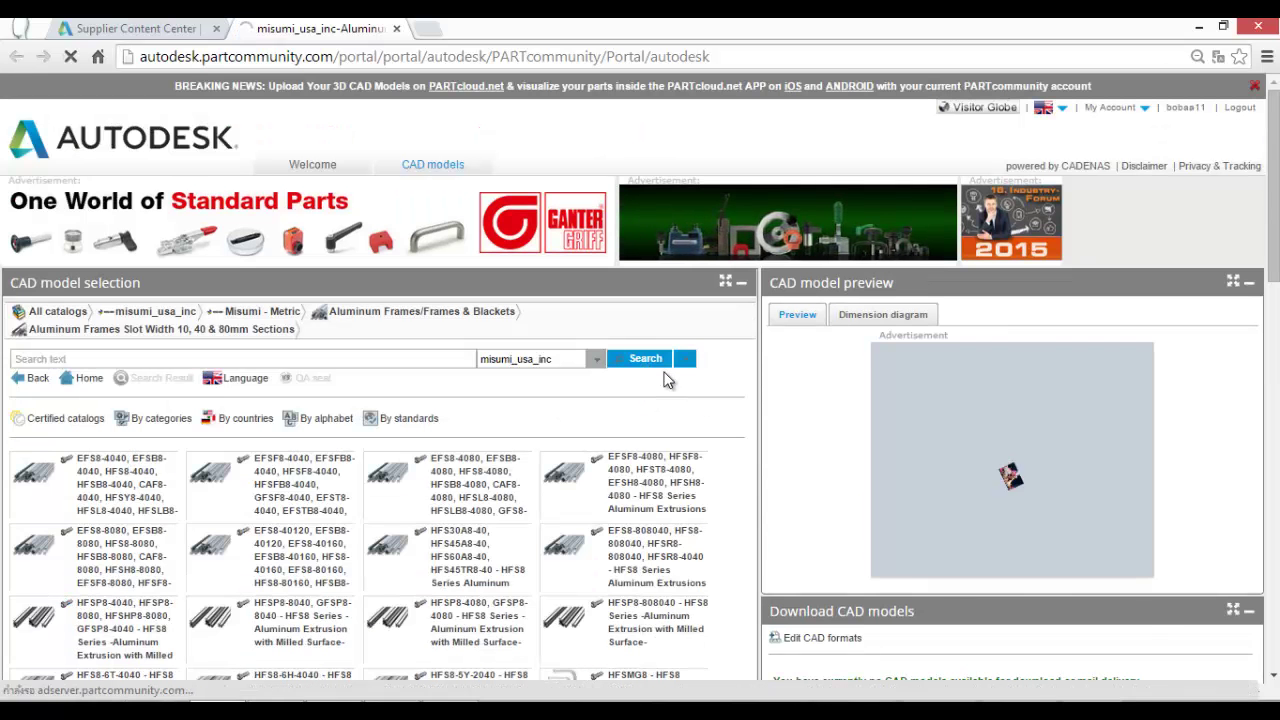
pyautogui.click(145, 495)
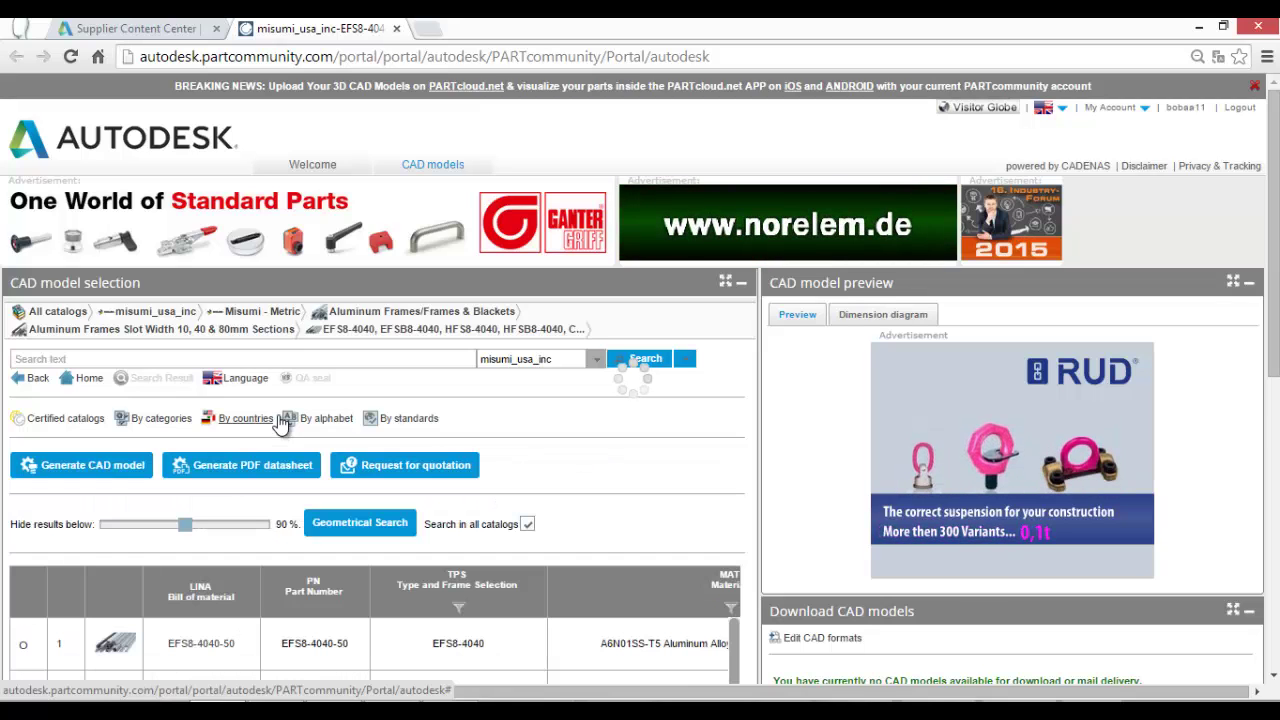
# Step: Examine the 4040 profile from several angles in the 3D preview and view its dimension diagram
pyautogui.scroll(-2, 689, 420)
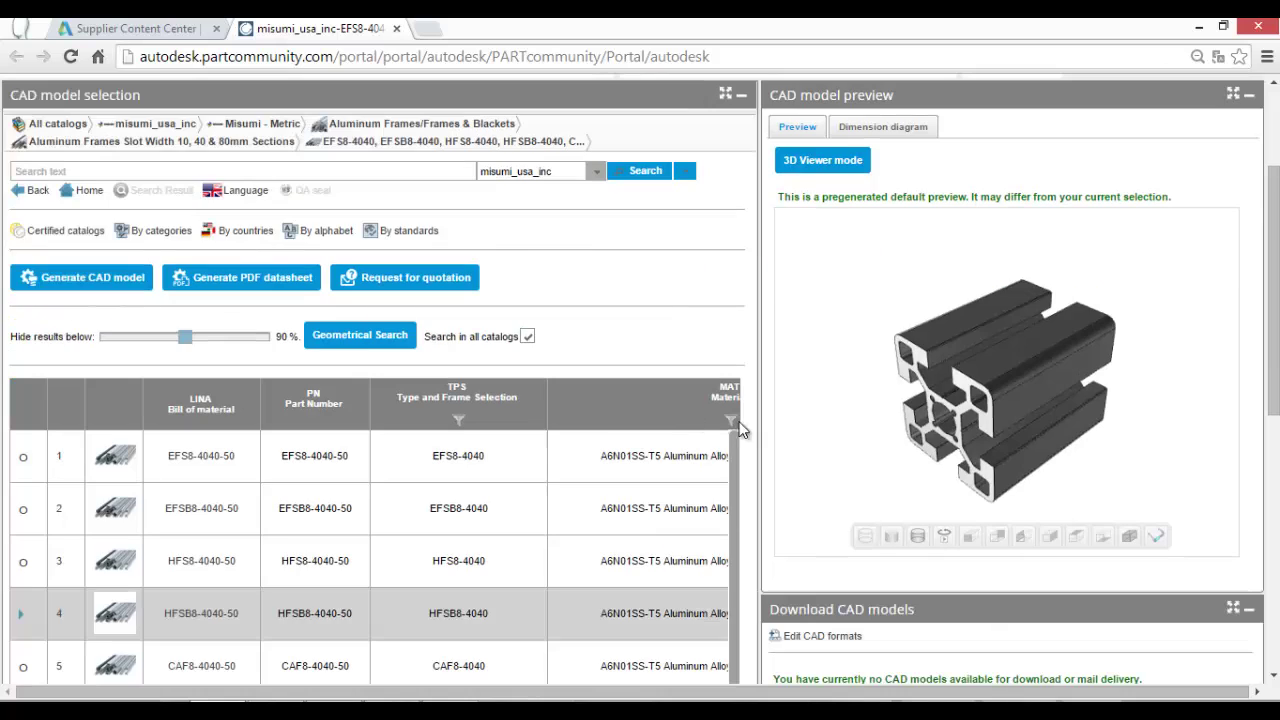
pyautogui.moveTo(967, 420); pyautogui.dragTo(1092, 368)
pyautogui.moveTo(995, 442); pyautogui.dragTo(984, 371)
pyautogui.click(912, 132)
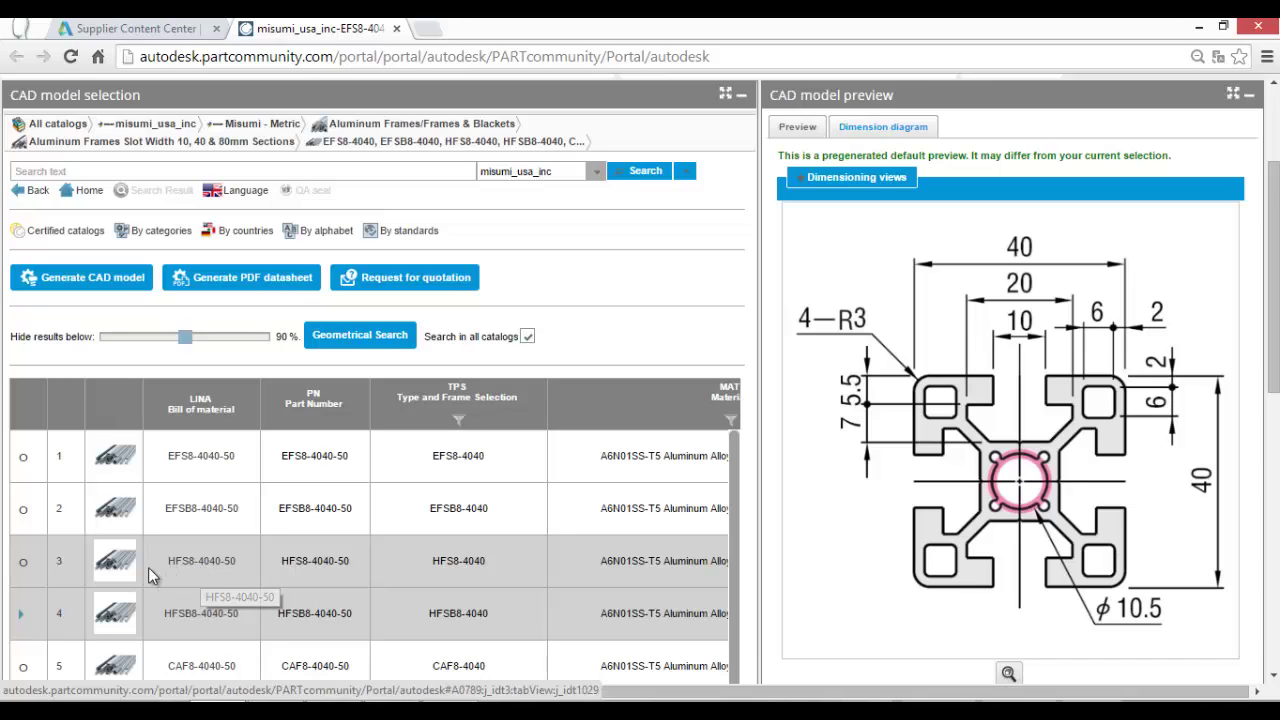
# Step: Select the HFS8-4040-50 profile, show its 3D preview and set its length L to 1000 mm
pyautogui.click(185, 563)
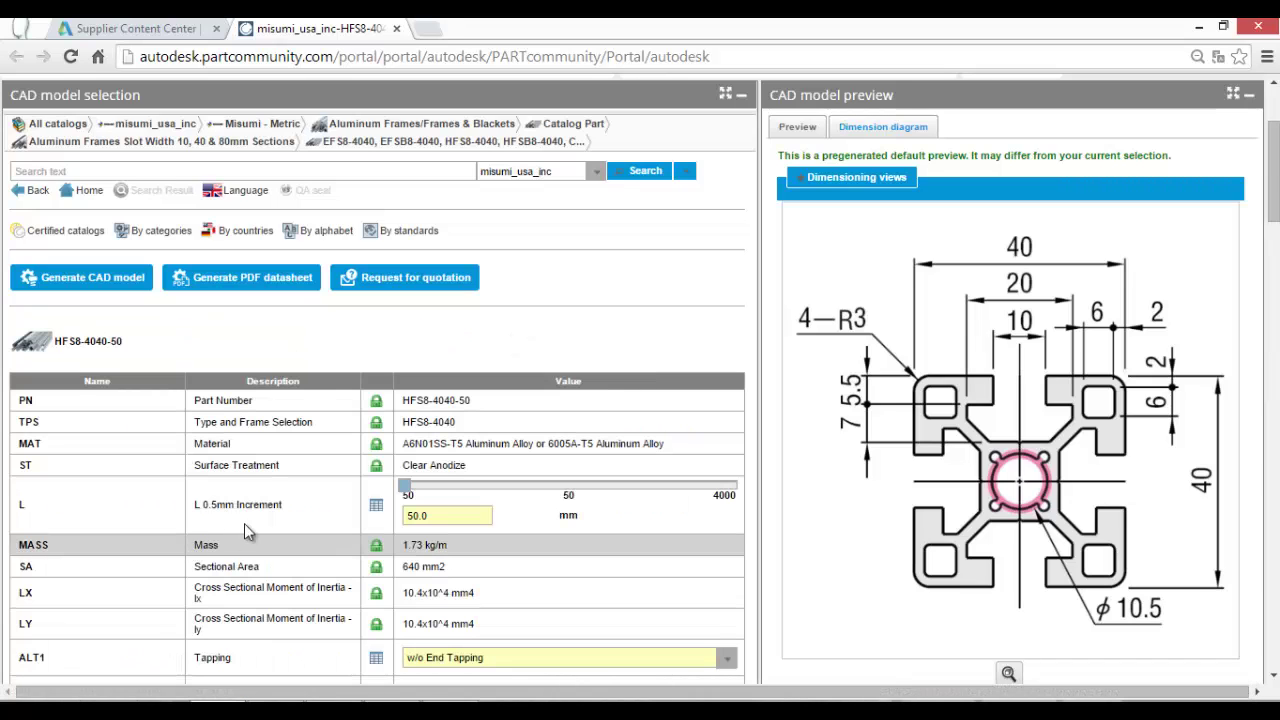
pyautogui.click(812, 140)
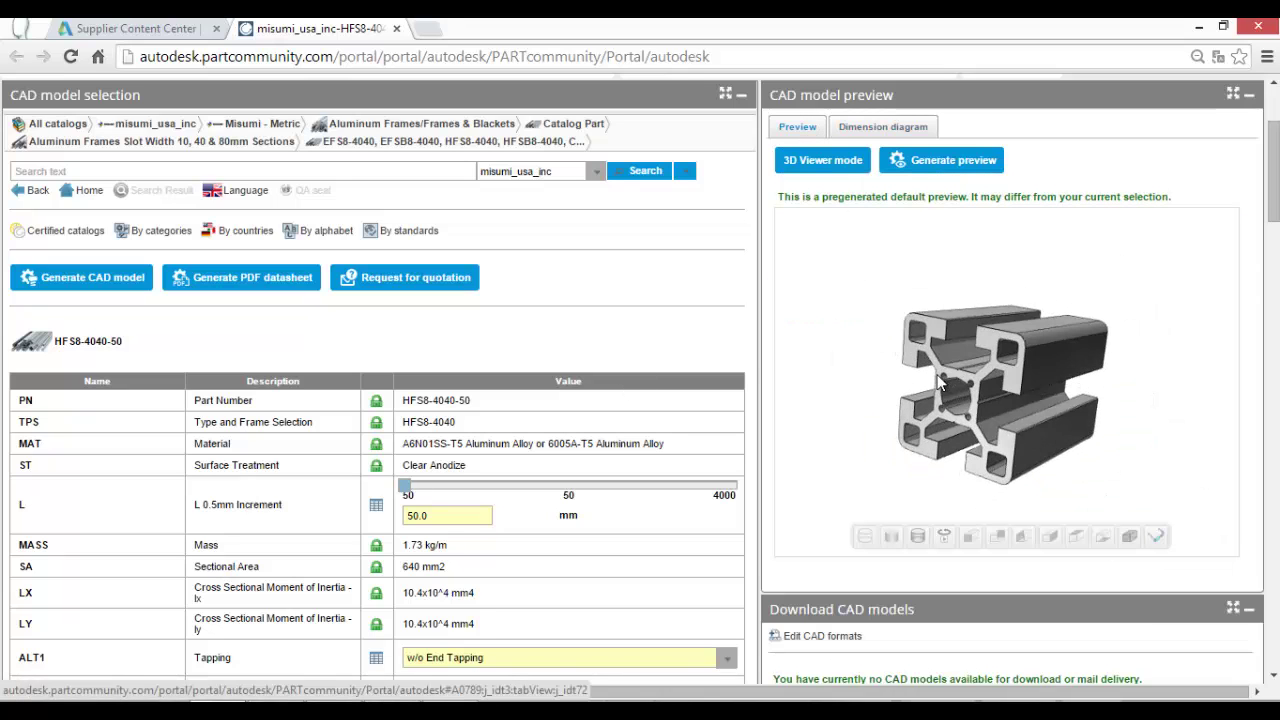
pyautogui.scroll(-1, 745, 343)
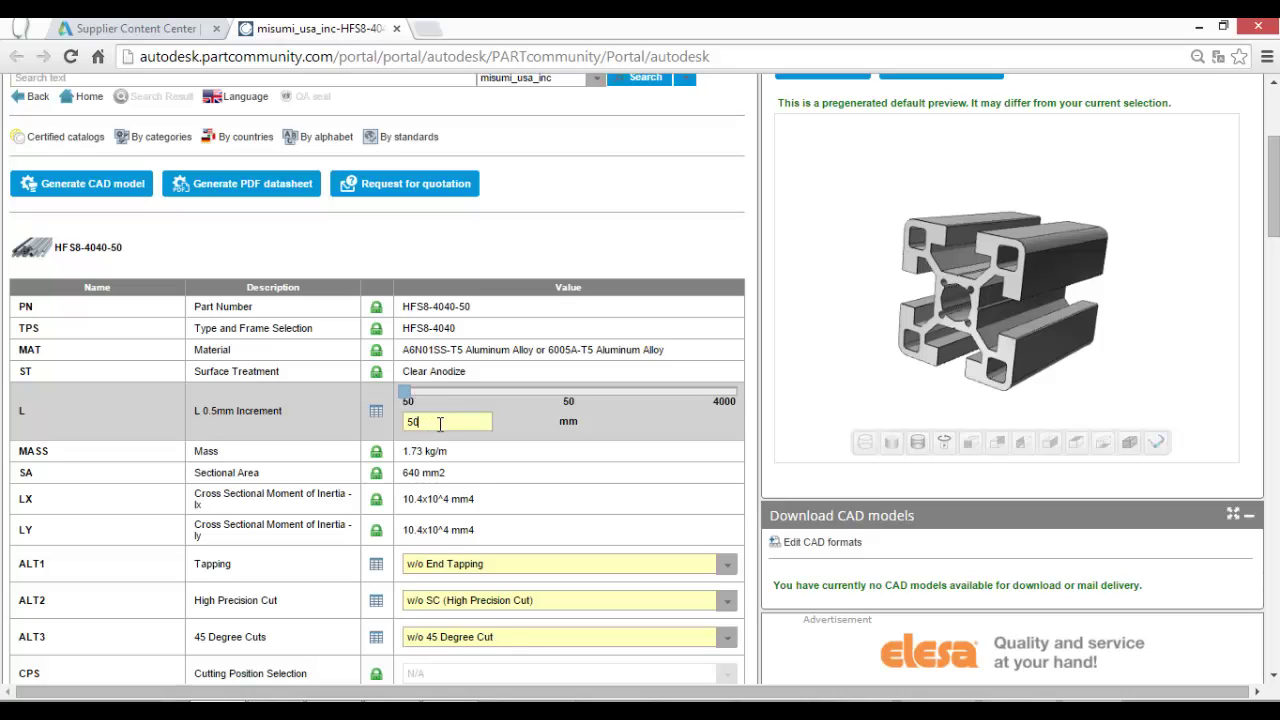
pyautogui.write('1000.0')
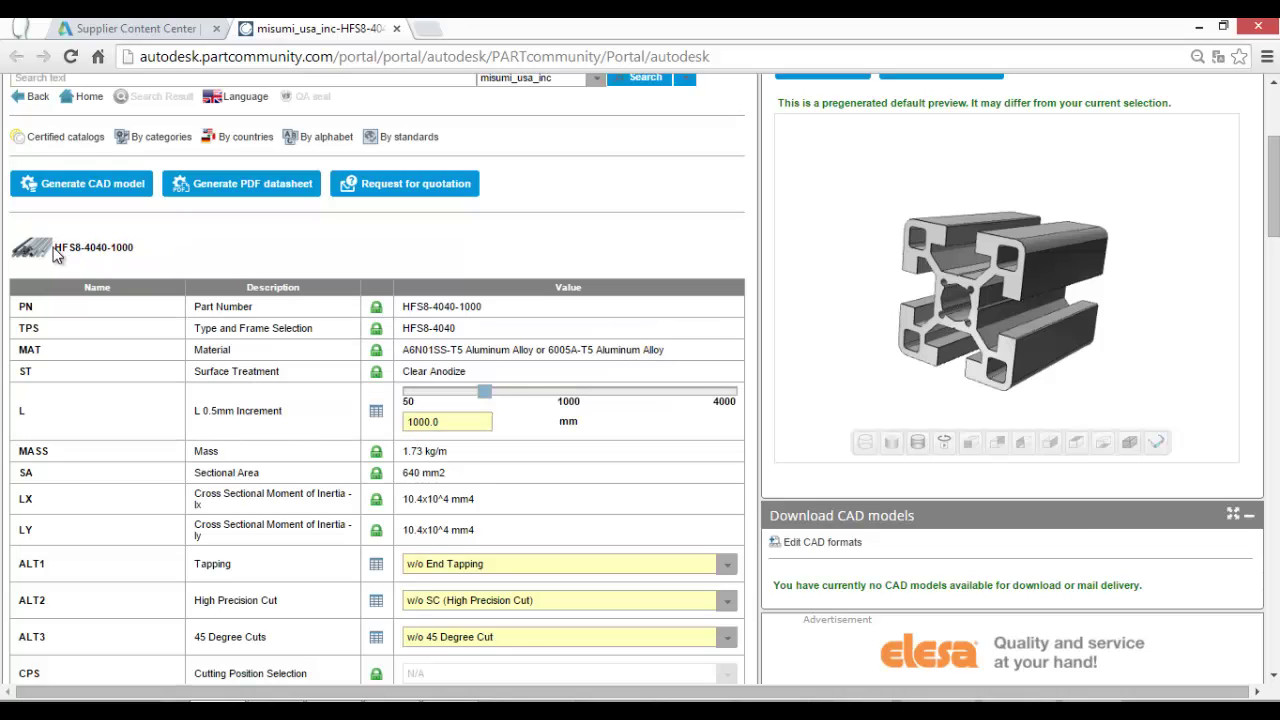
# Step: Check the configured profile's part designation, mass per metre and aluminum alloy material
pyautogui.moveTo(57, 248); pyautogui.dragTo(138, 246)
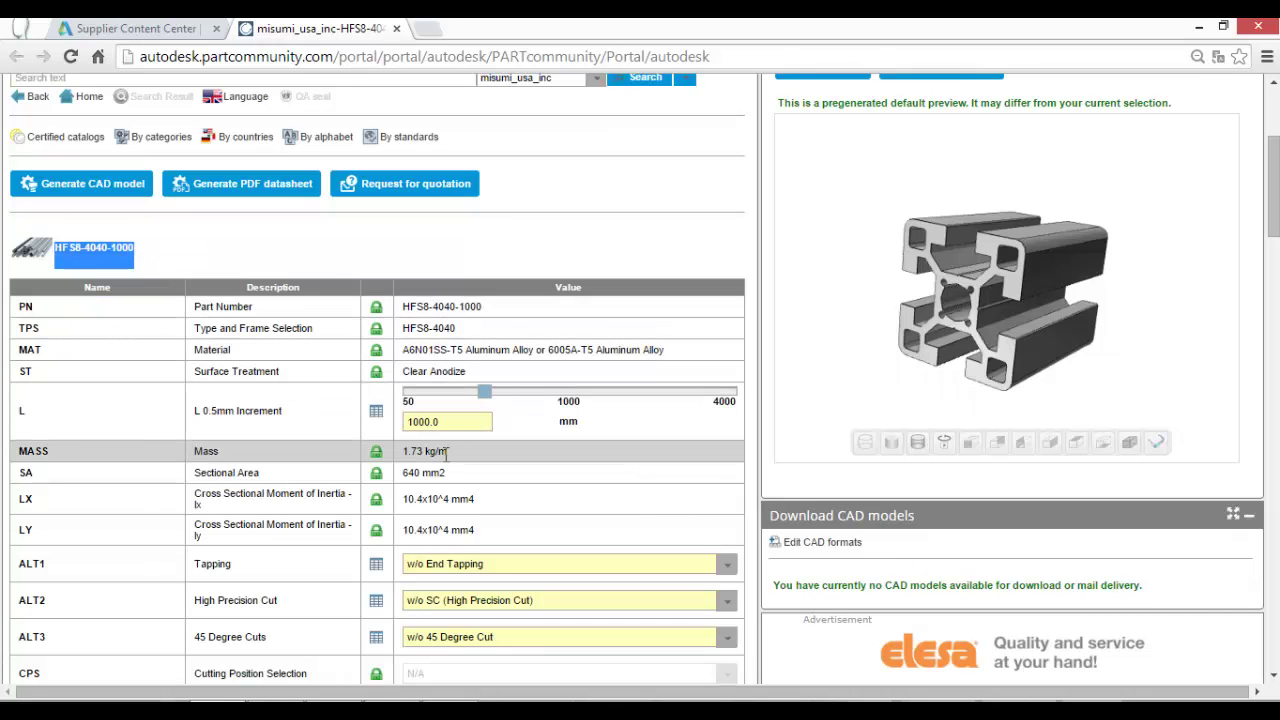
pyautogui.click(405, 451)
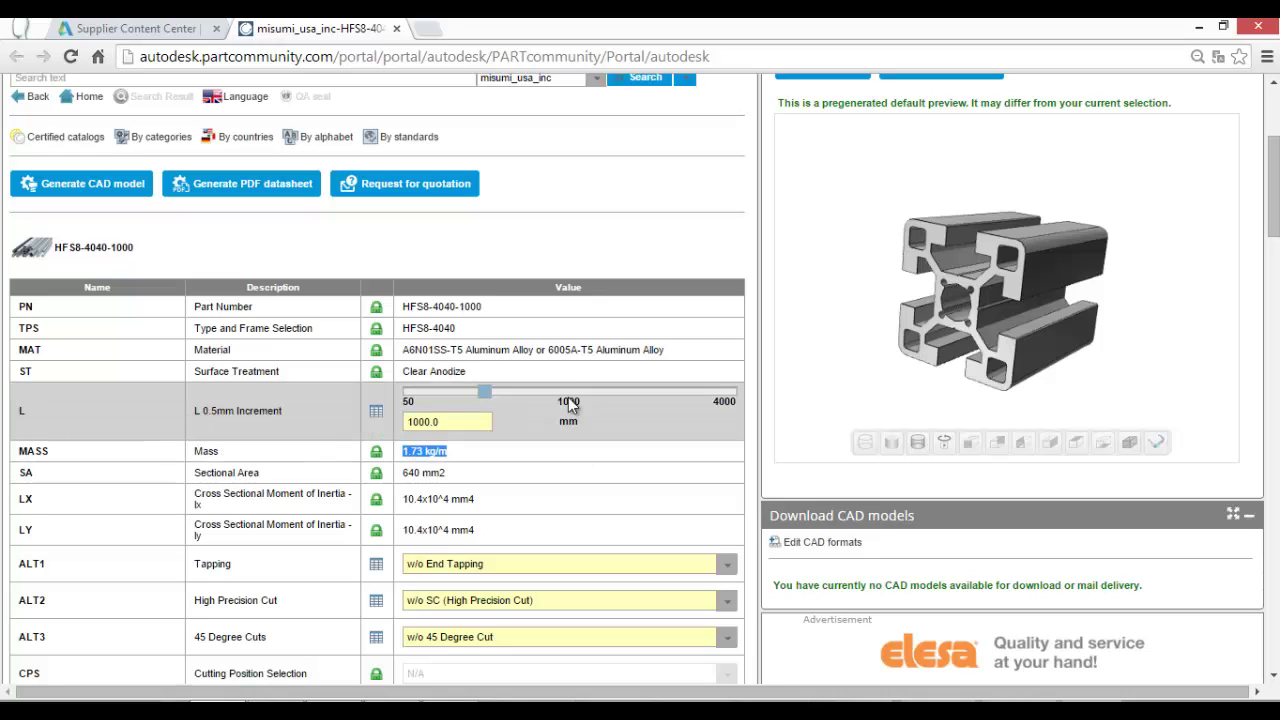
pyautogui.click(549, 348)
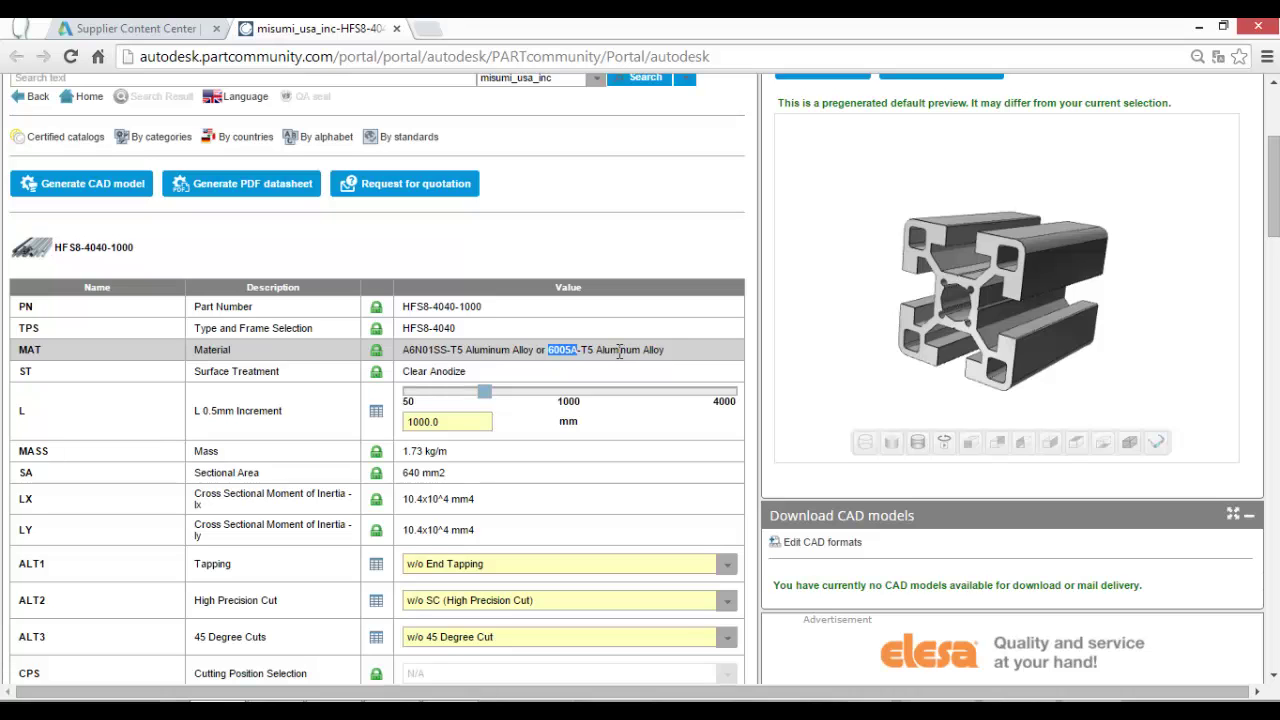
pyautogui.click(410, 265)
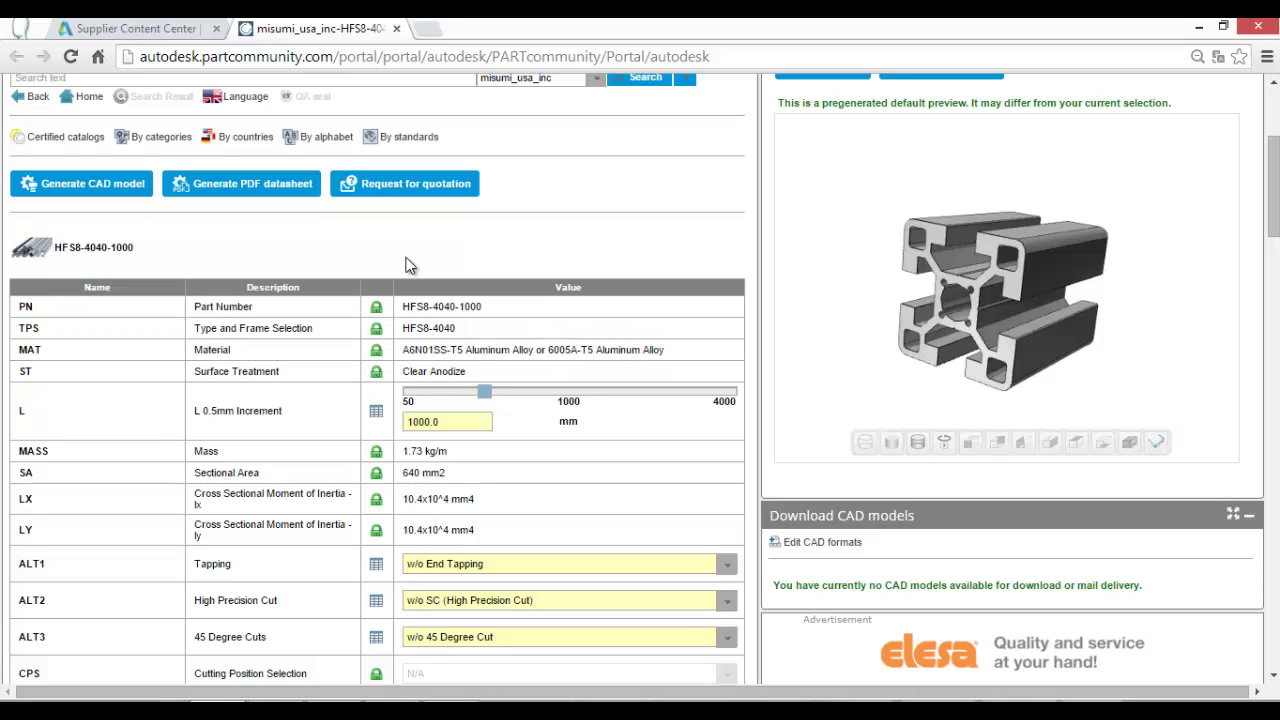
# Step: Try to generate the CAD model of HFS8-4040-1000, dismiss the result message and check the available downloads
pyautogui.scroll(2, 405, 265)
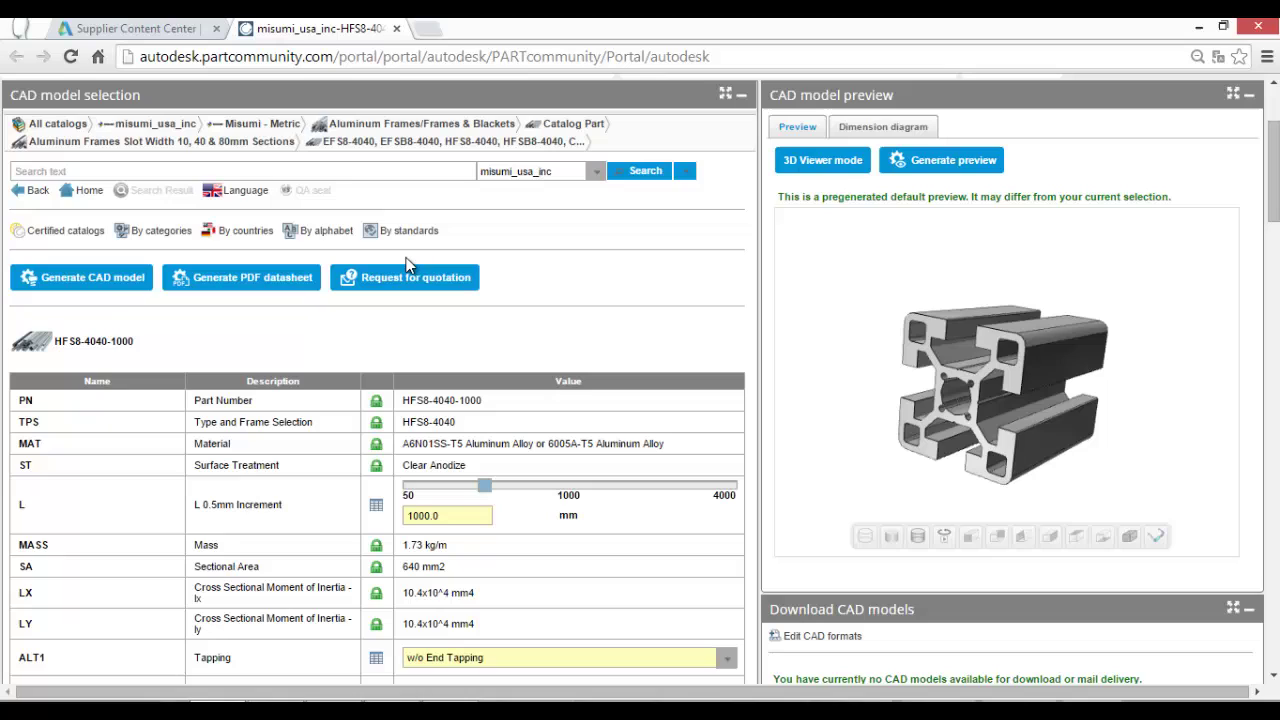
pyautogui.click(117, 285)
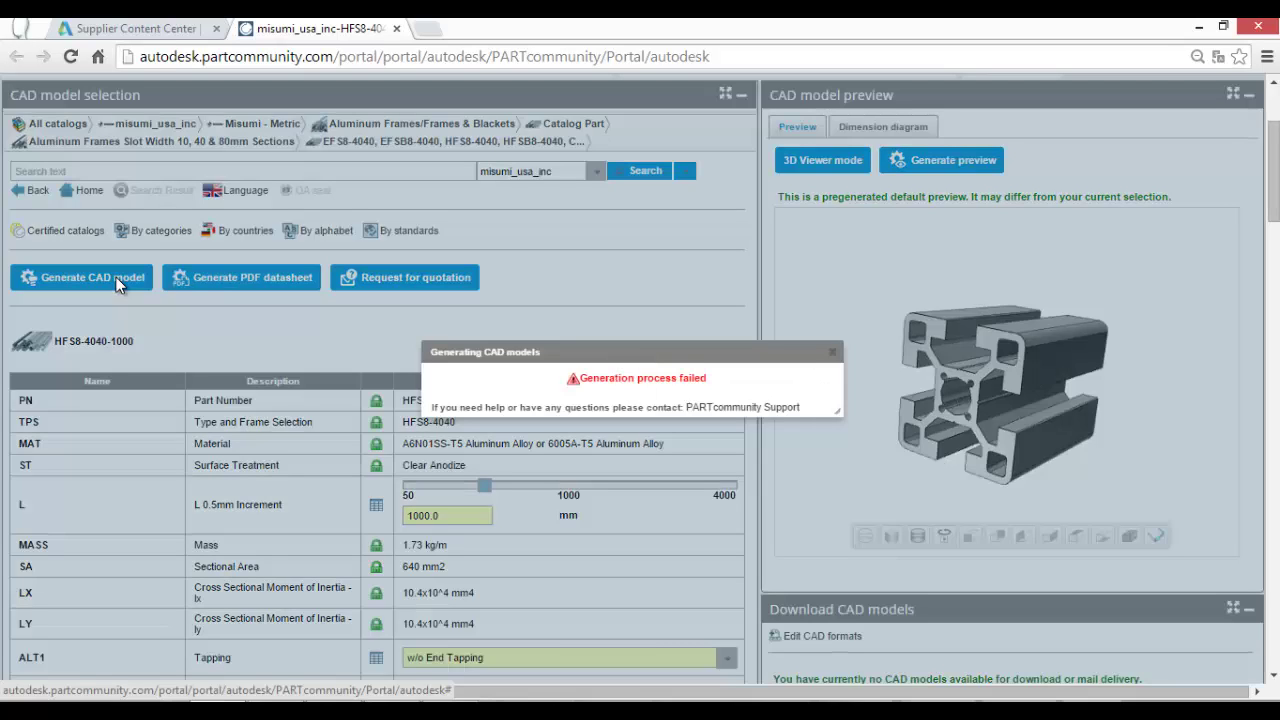
pyautogui.click(831, 354)
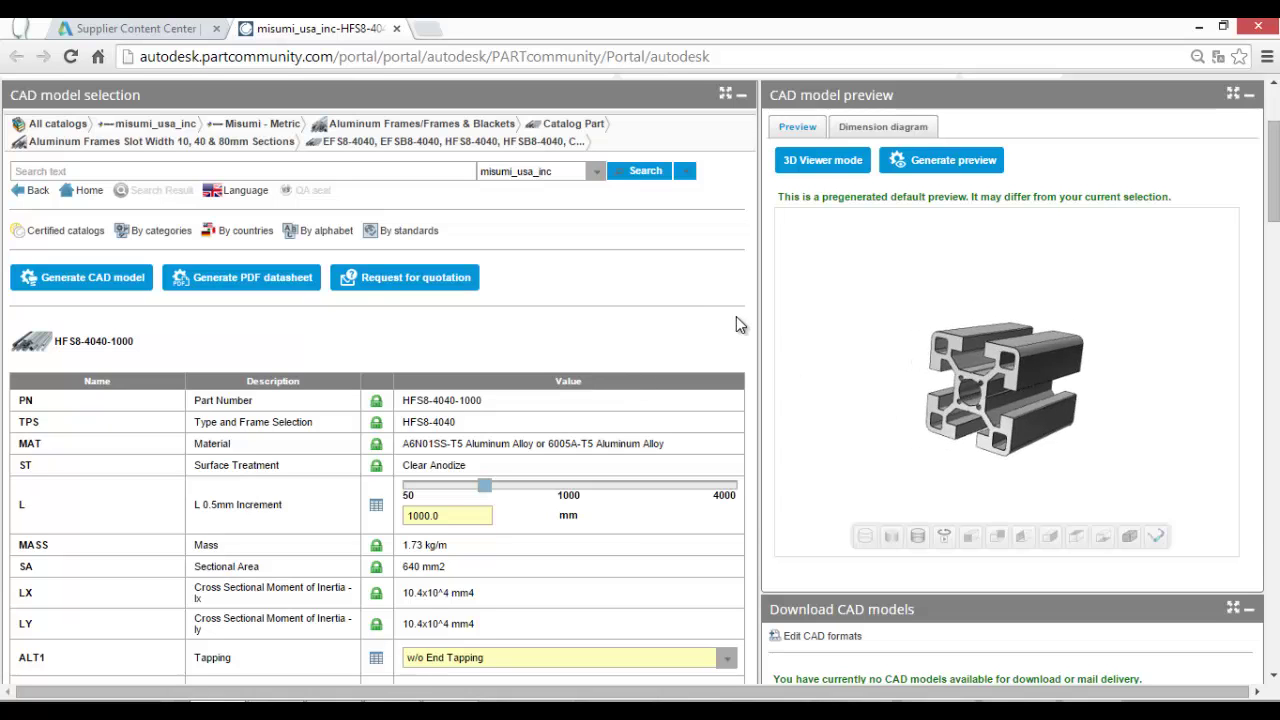
pyautogui.scroll(-4, 736, 316)
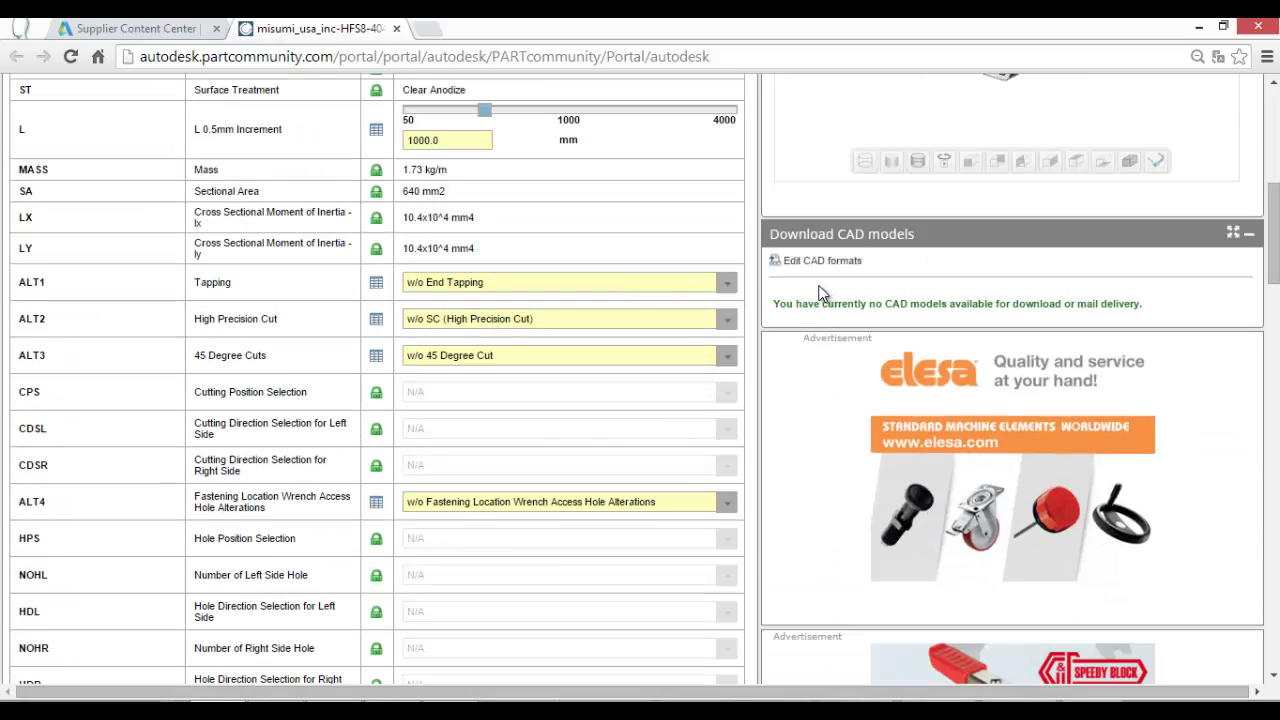
pyautogui.scroll(2, 818, 290)
pyautogui.scroll(3, 717, 177)
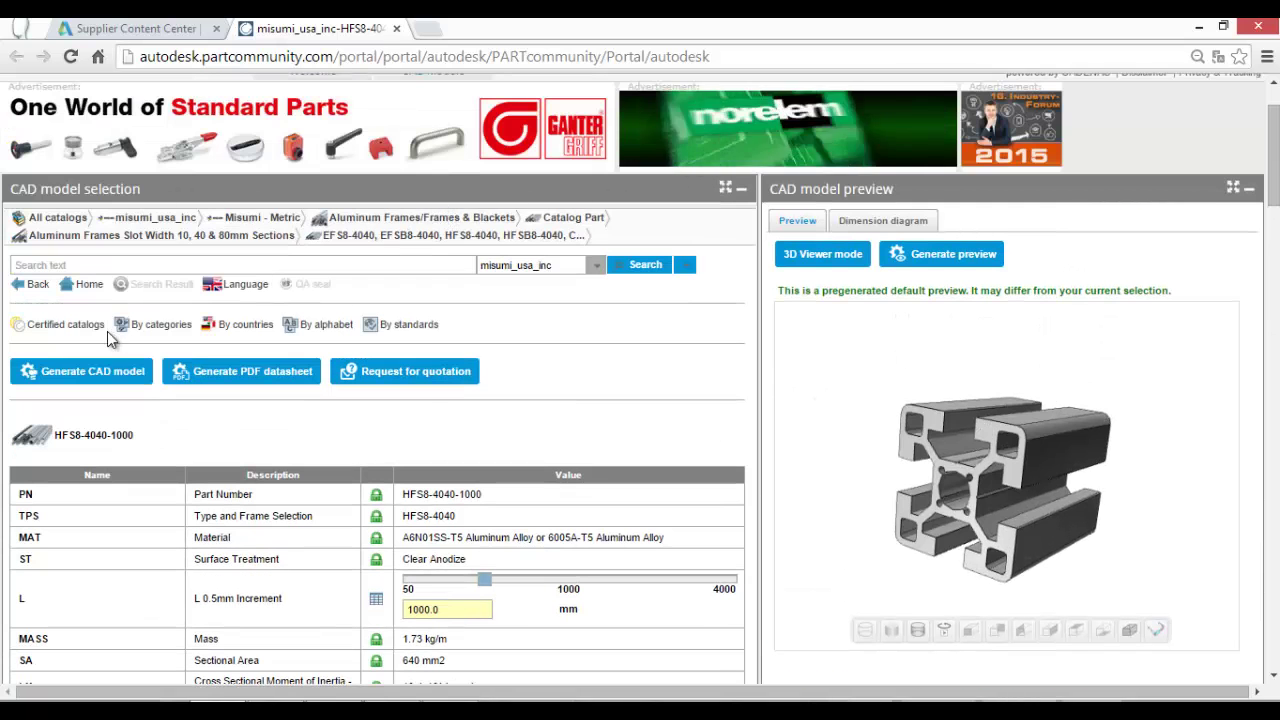
# Step: Reload the portal page, try generating the HFS8-4040-1000 CAD model again and close the result message
pyautogui.click(72, 59)
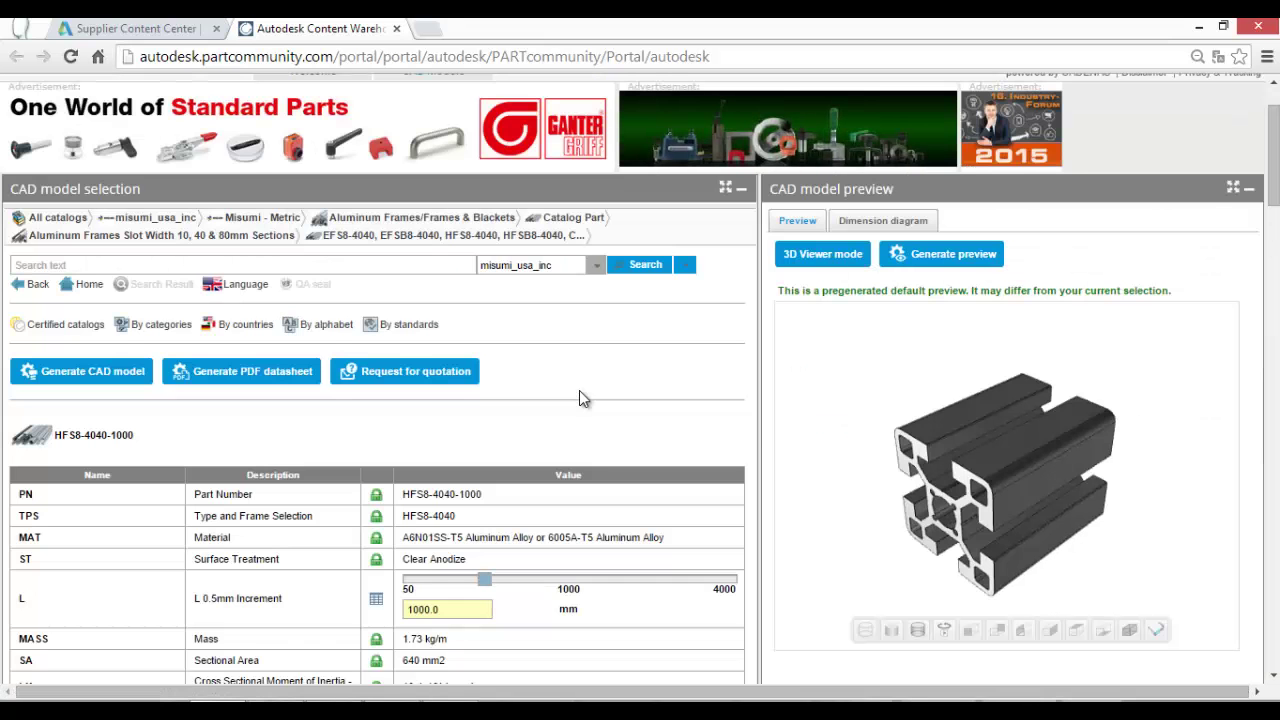
pyautogui.click(125, 383)
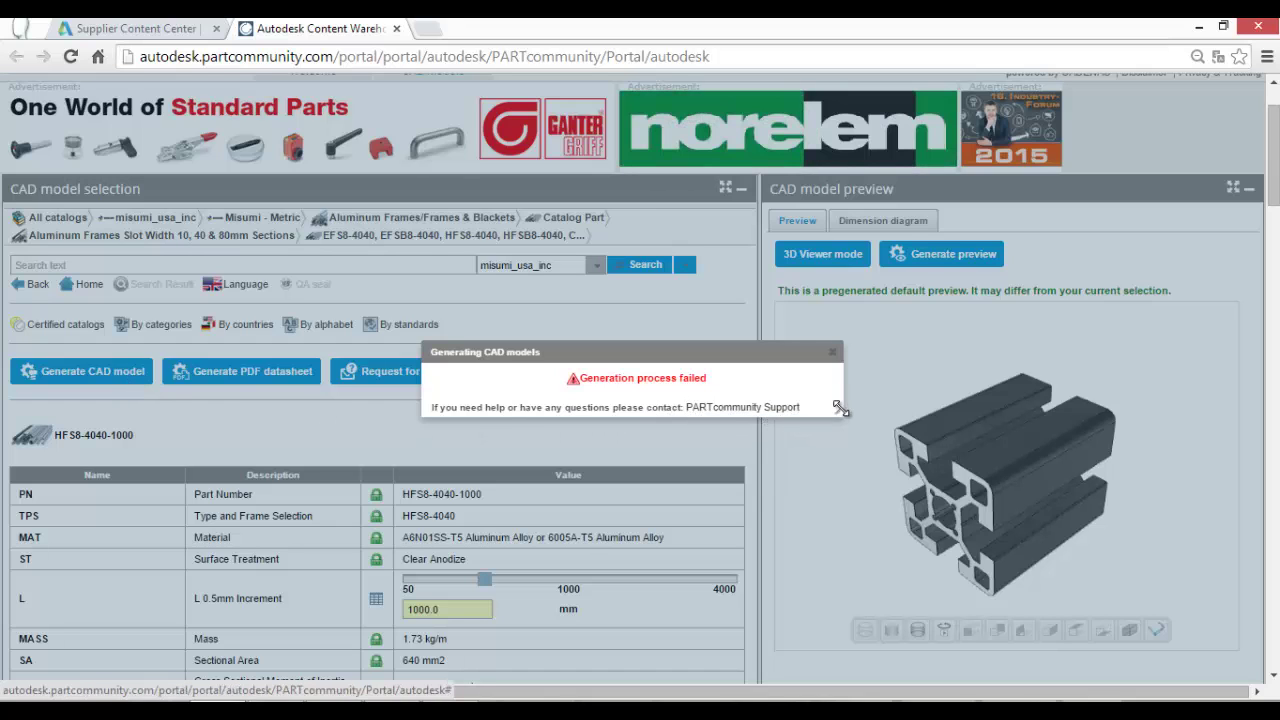
pyautogui.moveTo(837, 411); pyautogui.dragTo(826, 500)
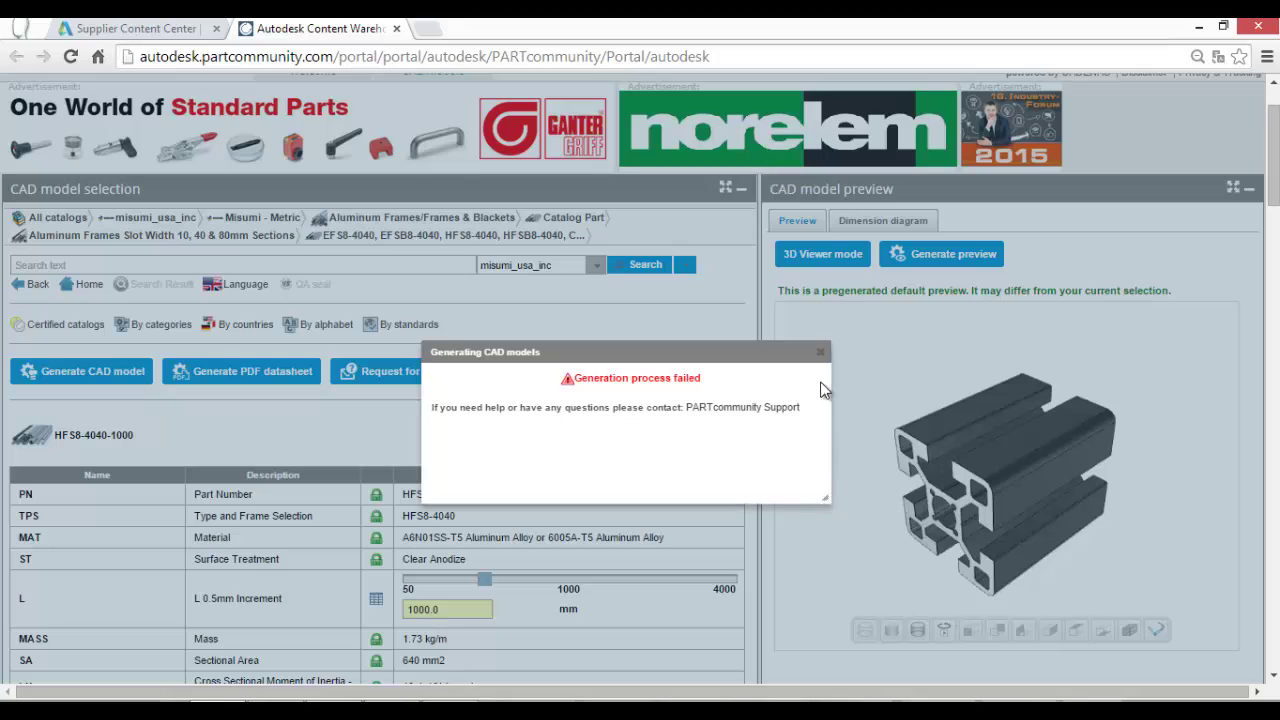
pyautogui.click(820, 354)
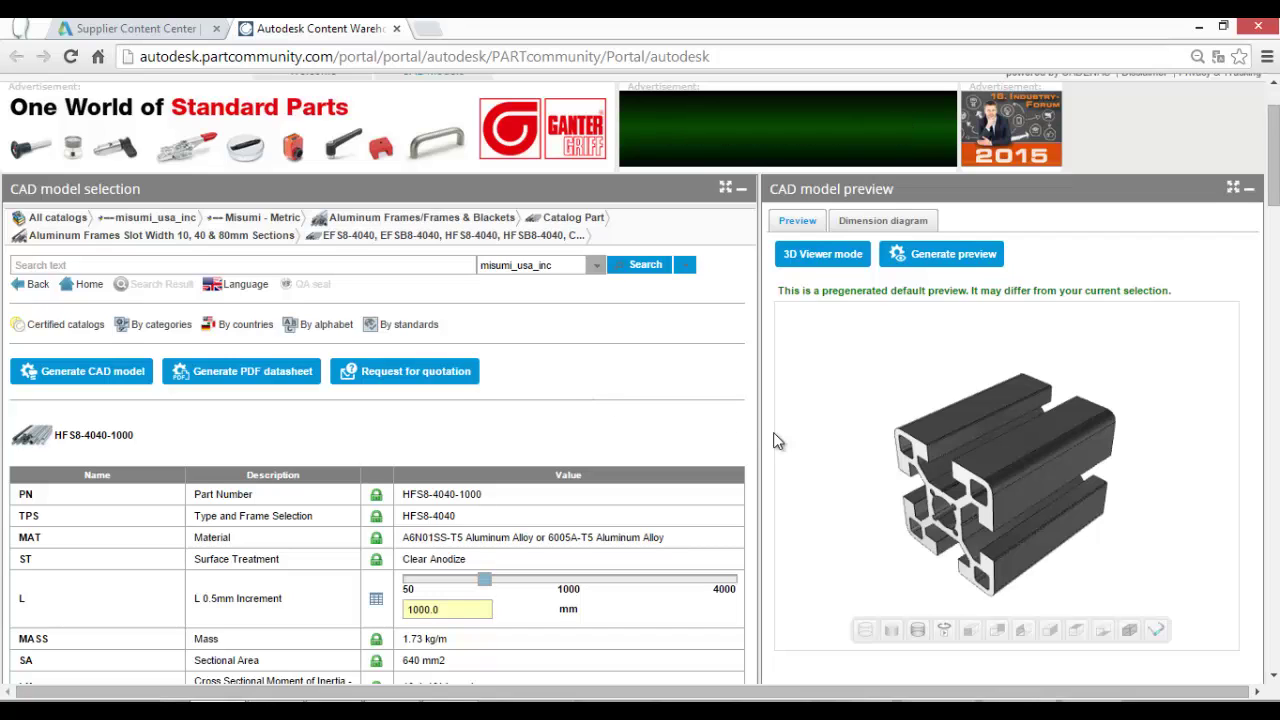
# Step: Return to the Slot Width 10, 40 & 80mm Sections category and open the EFSF8-4040, EFSFB8-4040, HFSF8-4040 profile family
pyautogui.click(283, 247)
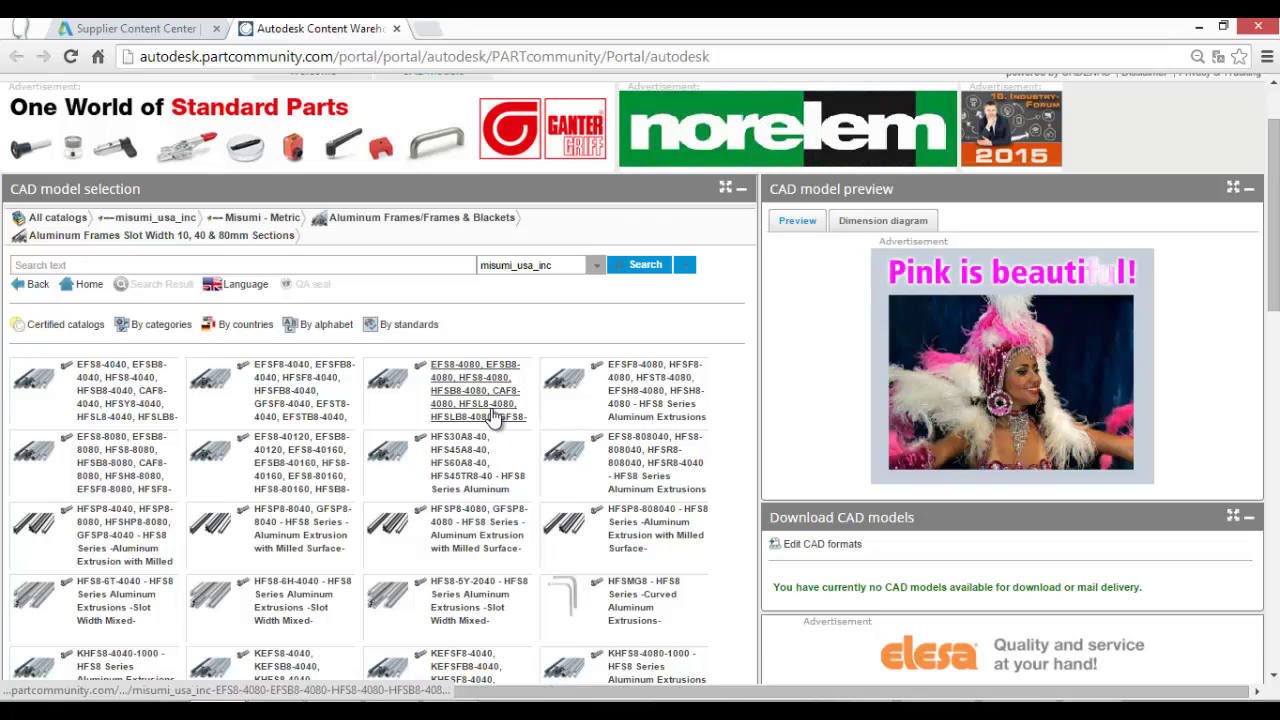
pyautogui.click(300, 398)
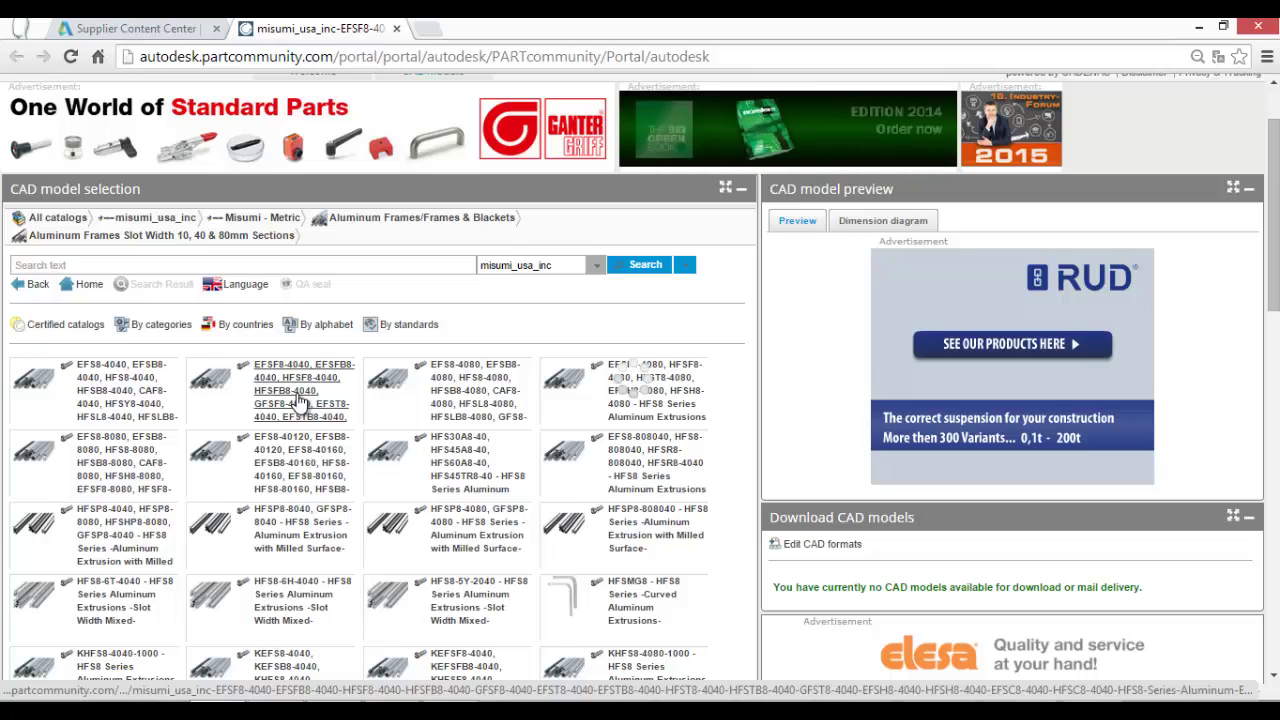
# Step: Inspect the EFSF8-4040 profile family's 3D preview and select the HFSF8-4040 variant from the parts table
pyautogui.click(300, 400)
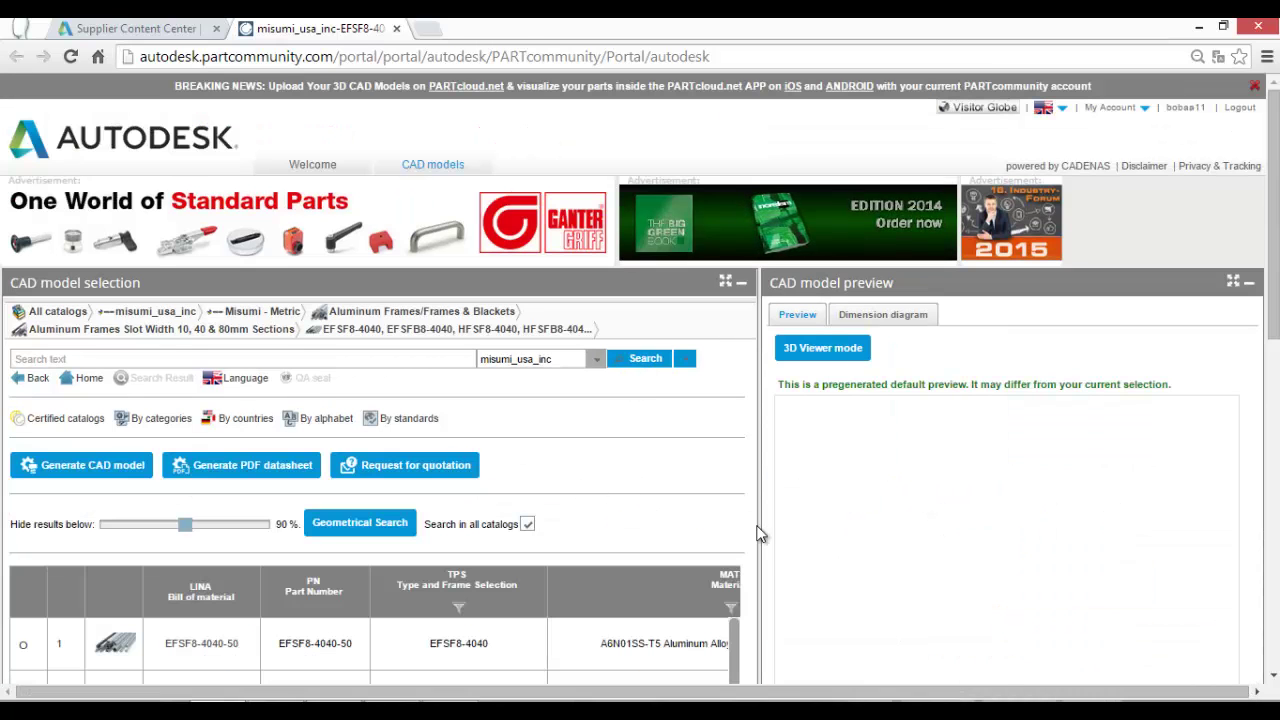
pyautogui.scroll(-3, 758, 535)
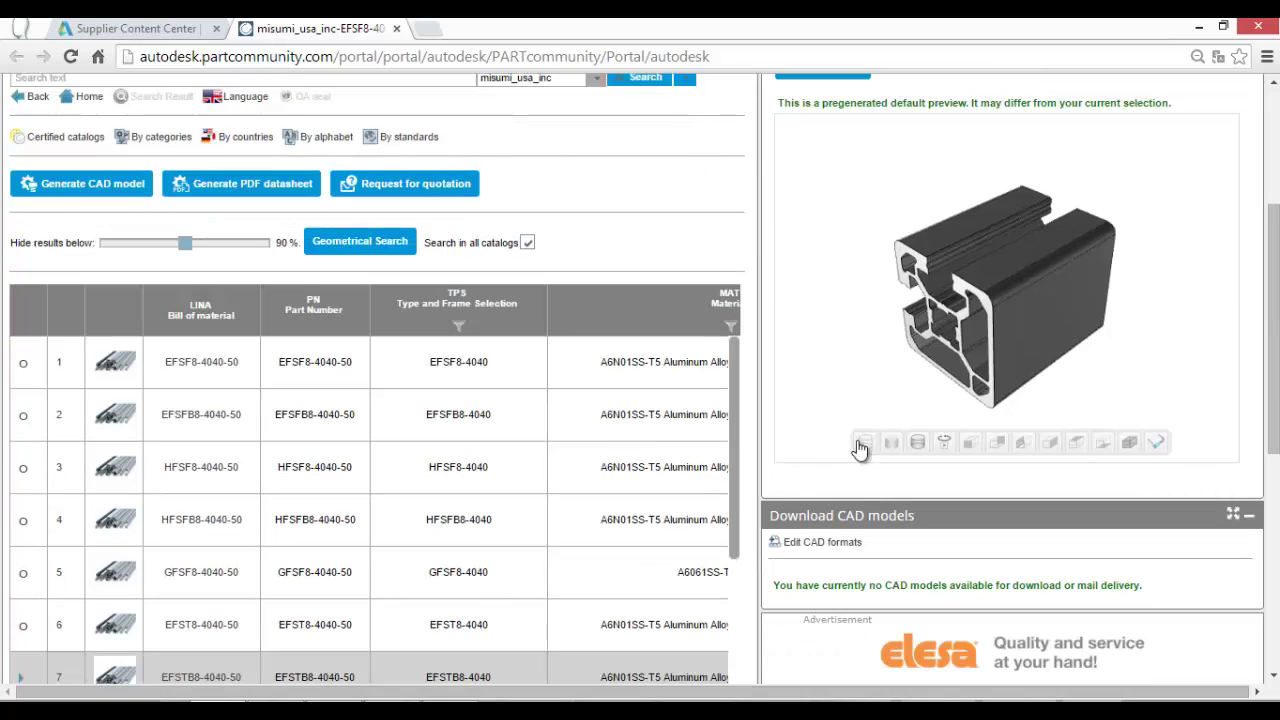
pyautogui.moveTo(916, 395); pyautogui.dragTo(965, 318)
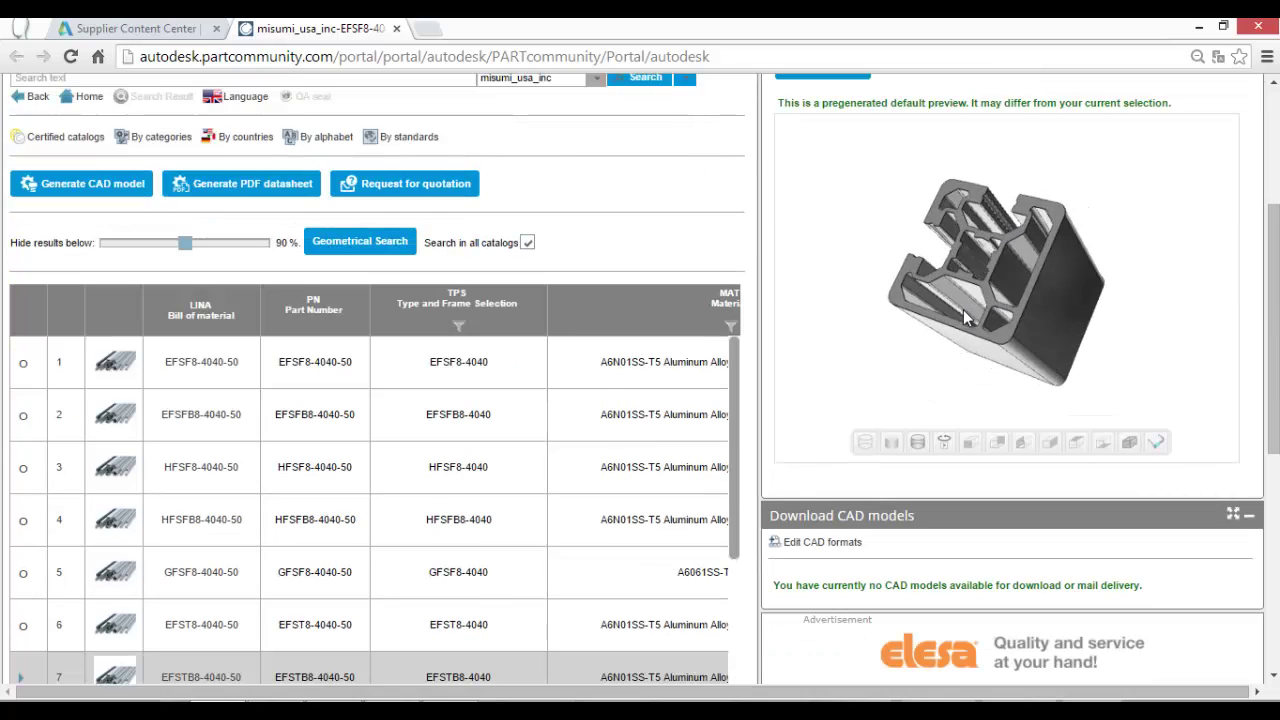
pyautogui.click(110, 478)
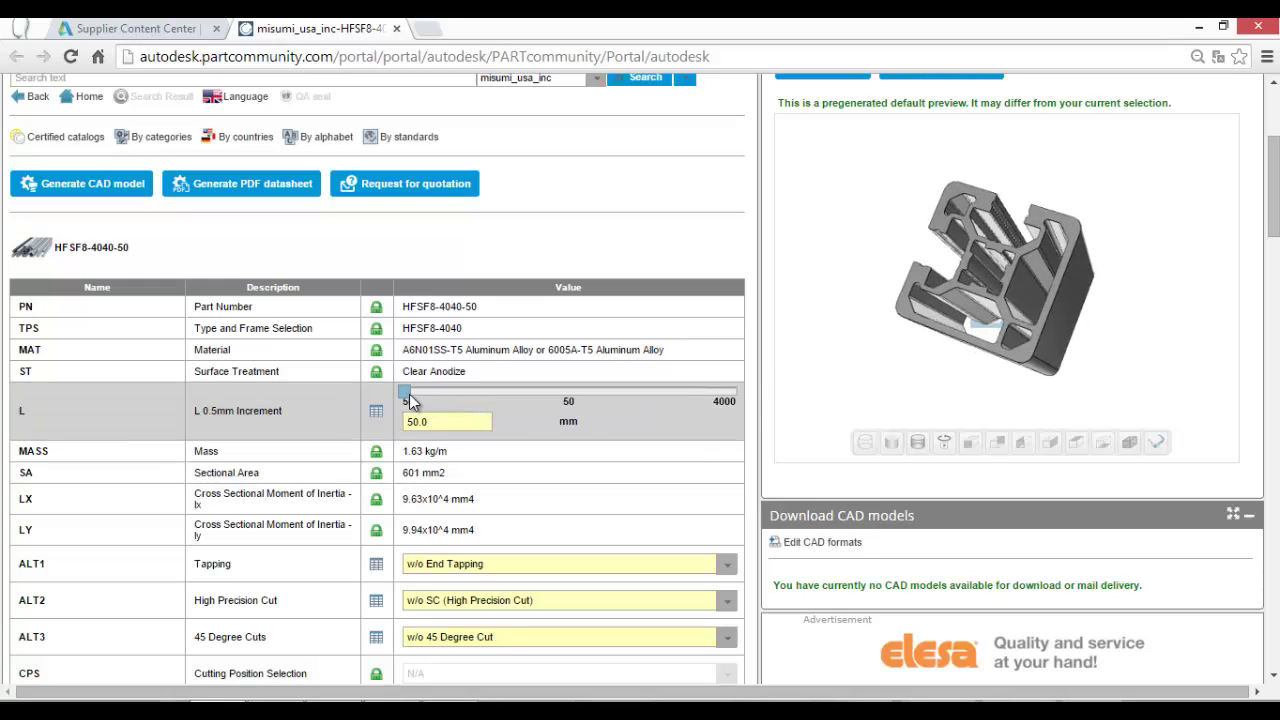
# Step: Set the HFSF8-4040 profile's length L to 1000 mm and generate its CAD model
pyautogui.moveTo(424, 422); pyautogui.dragTo(406, 428)
pyautogui.press('Return')
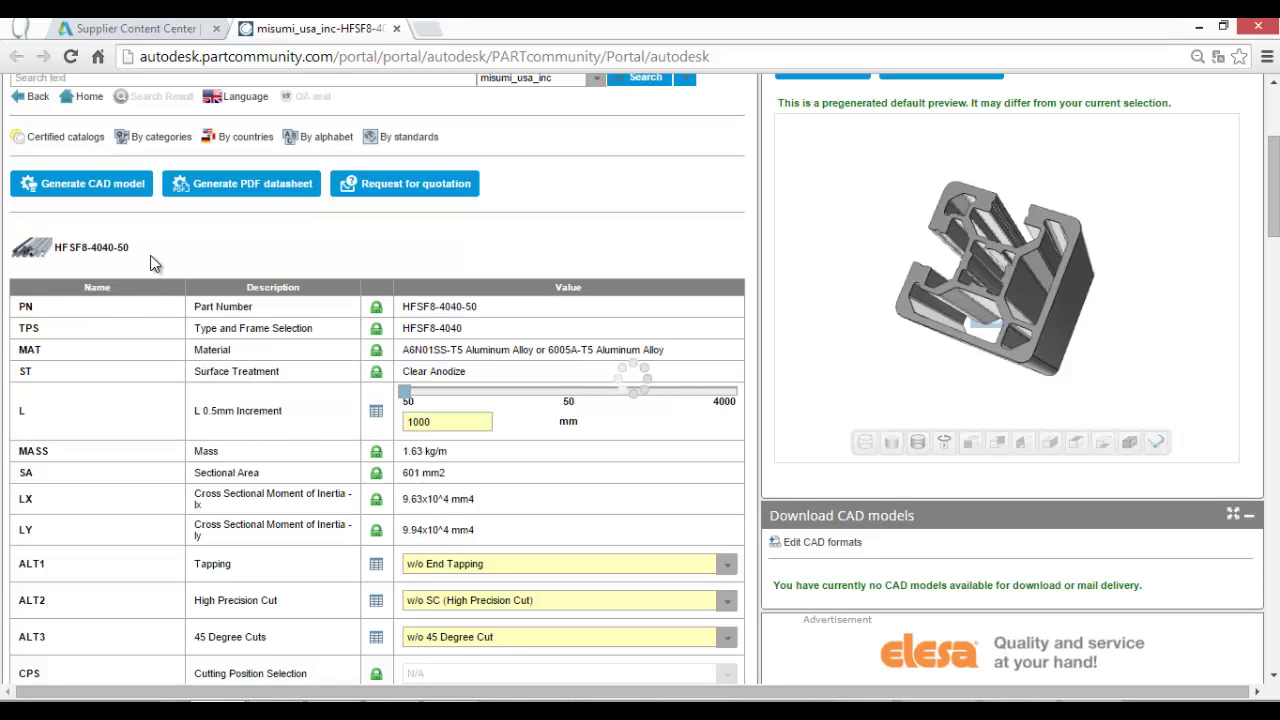
pyautogui.click(113, 199)
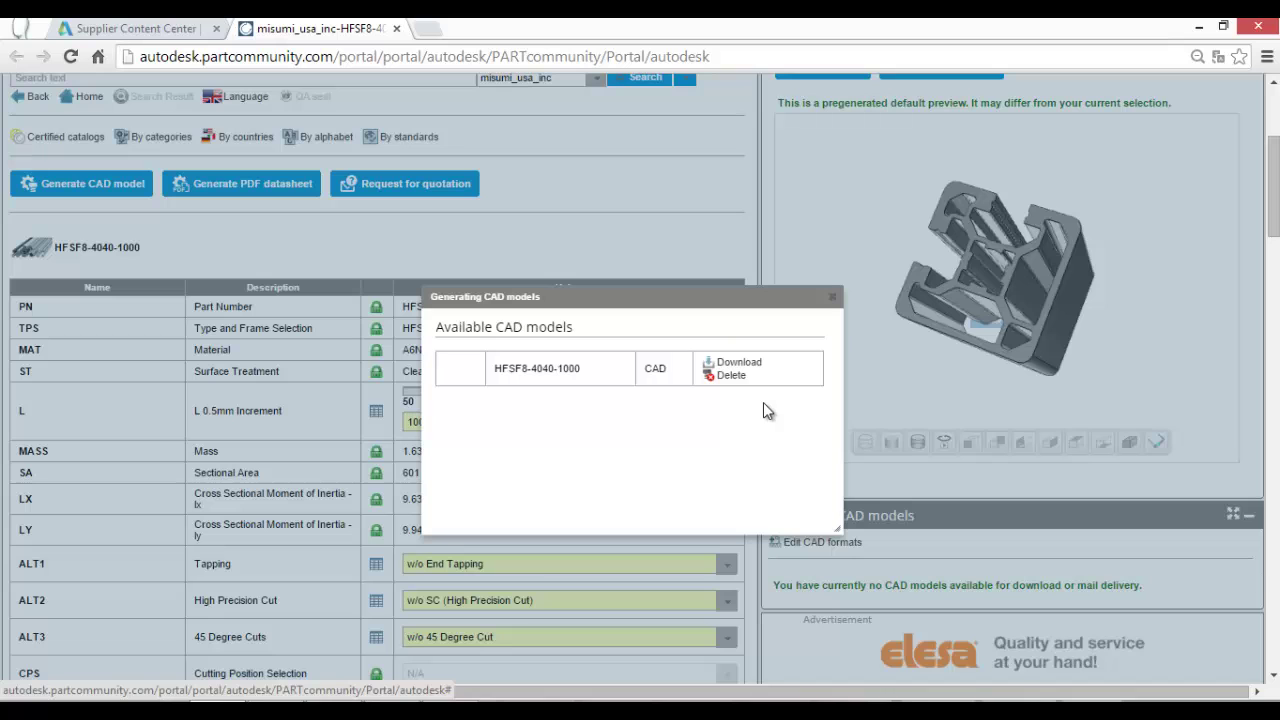
# Step: Download the HFSF8-4040-1000 model and save the ZIP archive in the S8 folder of the Aluminum Profile project on drive E
pyautogui.click(757, 367)
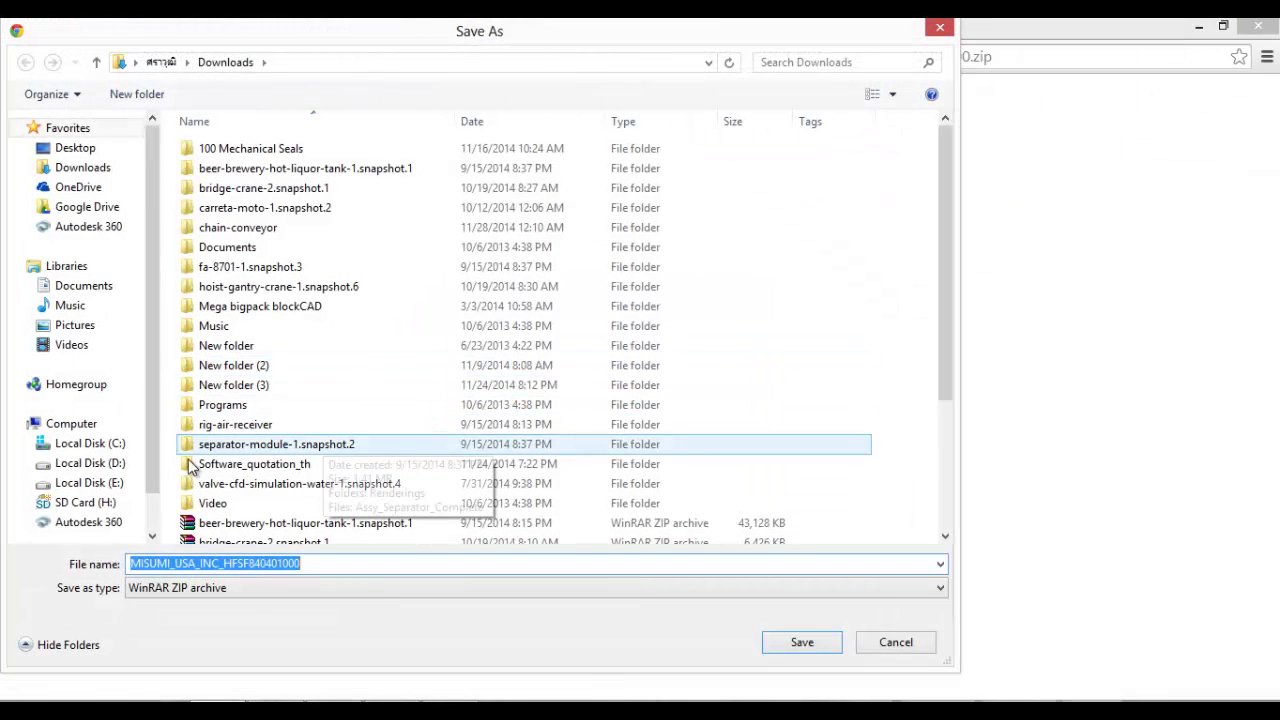
pyautogui.click(88, 483)
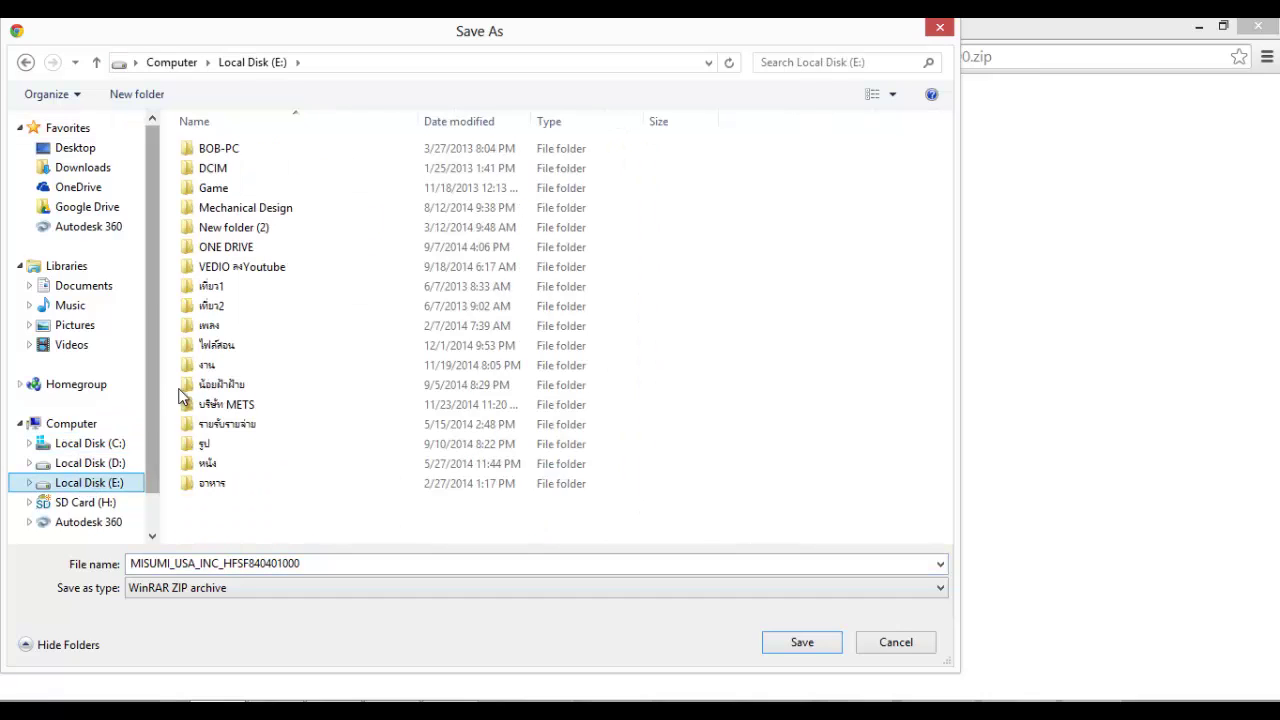
pyautogui.doubleClick(217, 345)
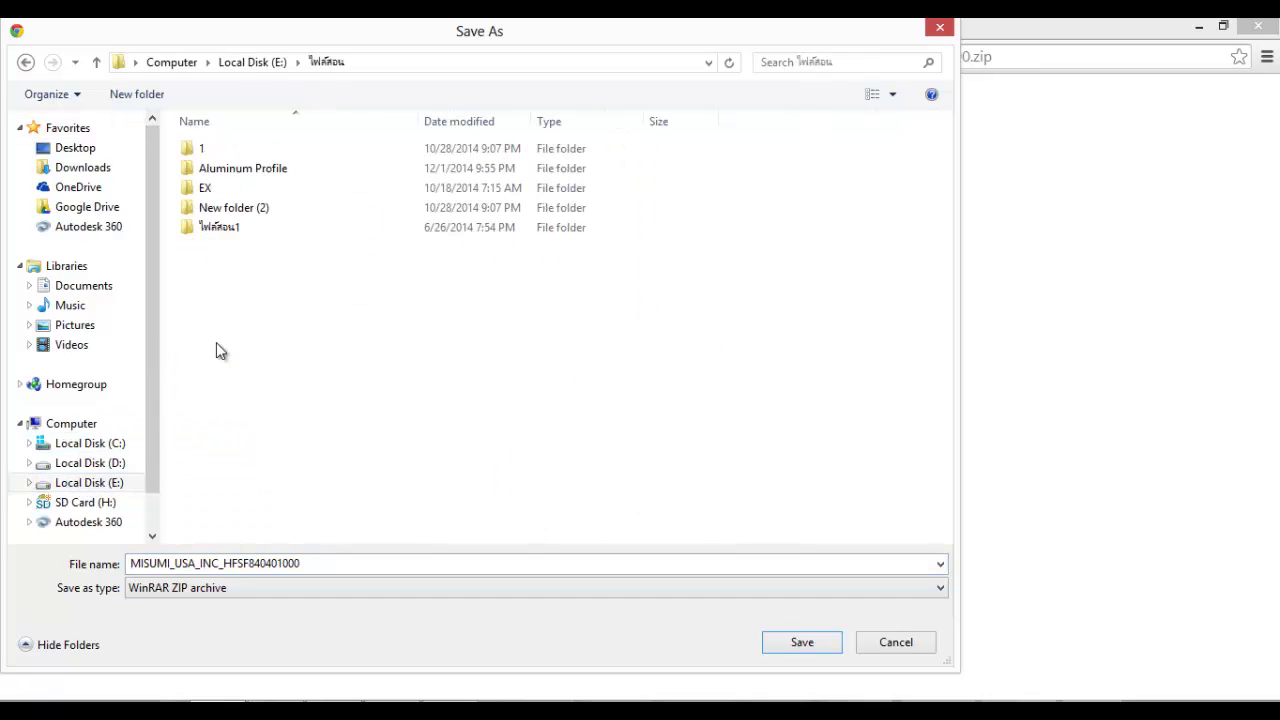
pyautogui.doubleClick(257, 173)
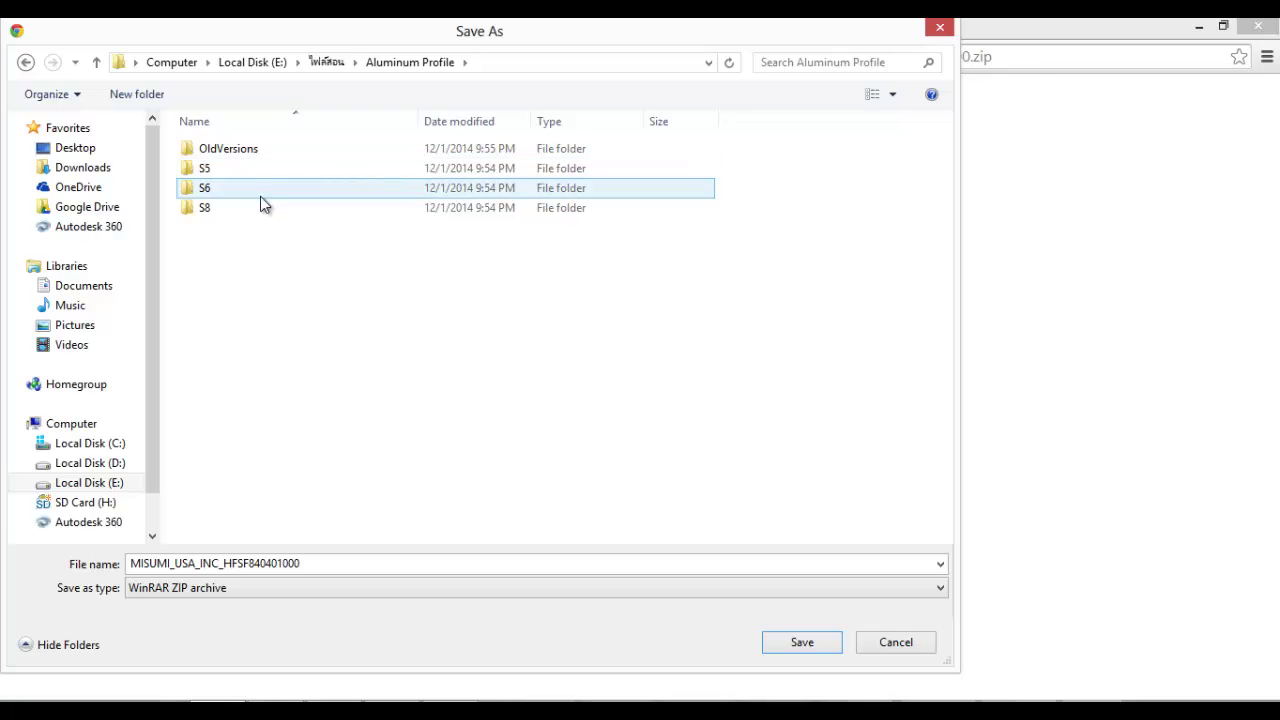
pyautogui.doubleClick(260, 207)
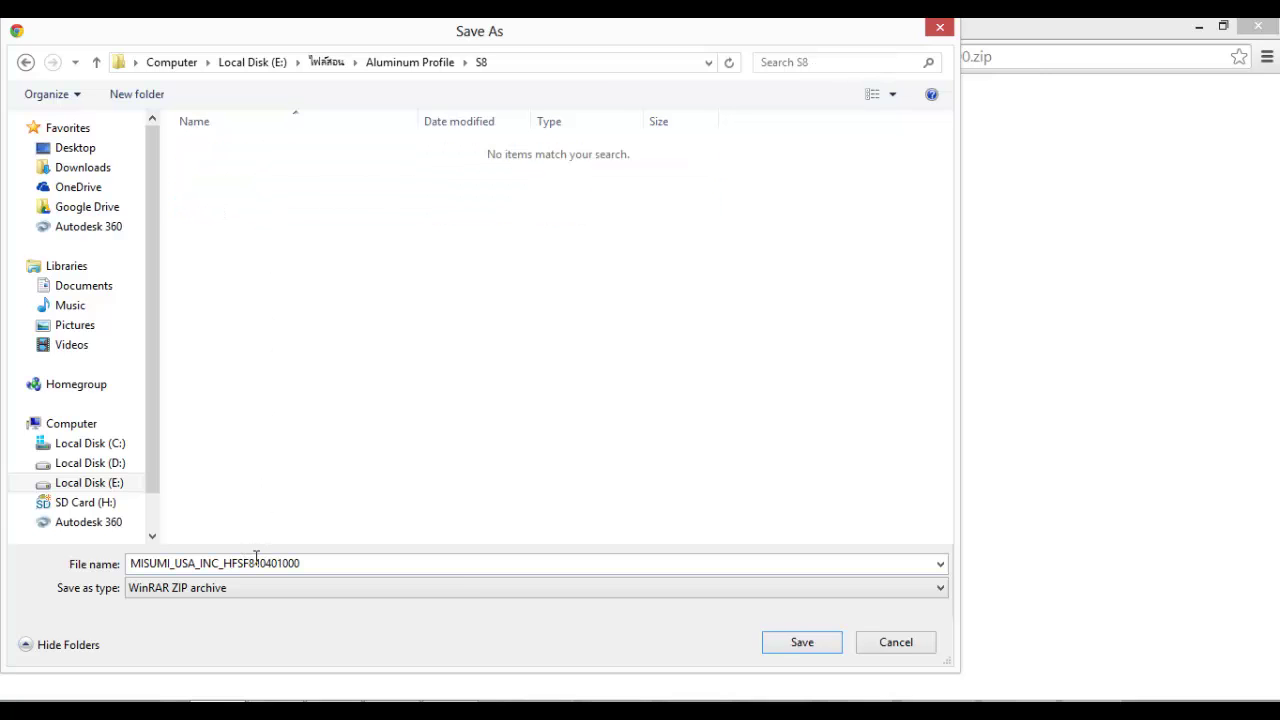
pyautogui.click(783, 644)
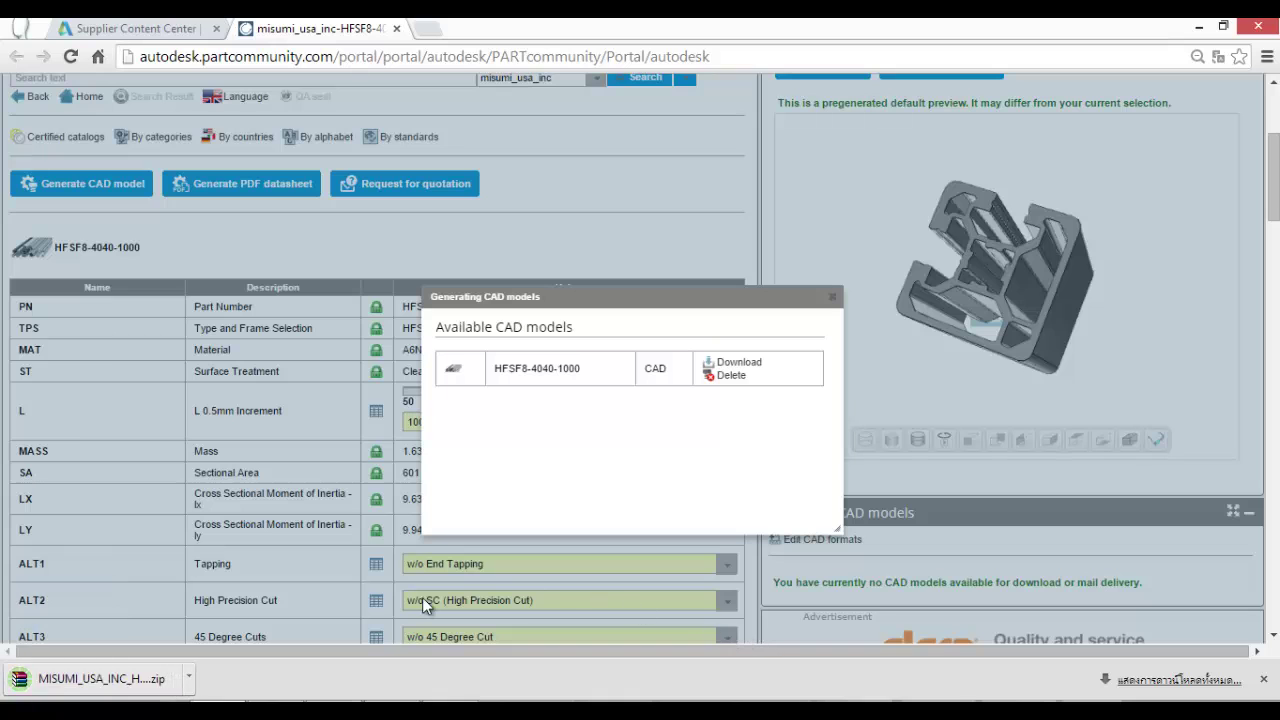
# Step: Show the downloaded MISUMI_USA_INC_HFSF840401000 archive in its folder and extract it directly into S8
pyautogui.click(189, 678)
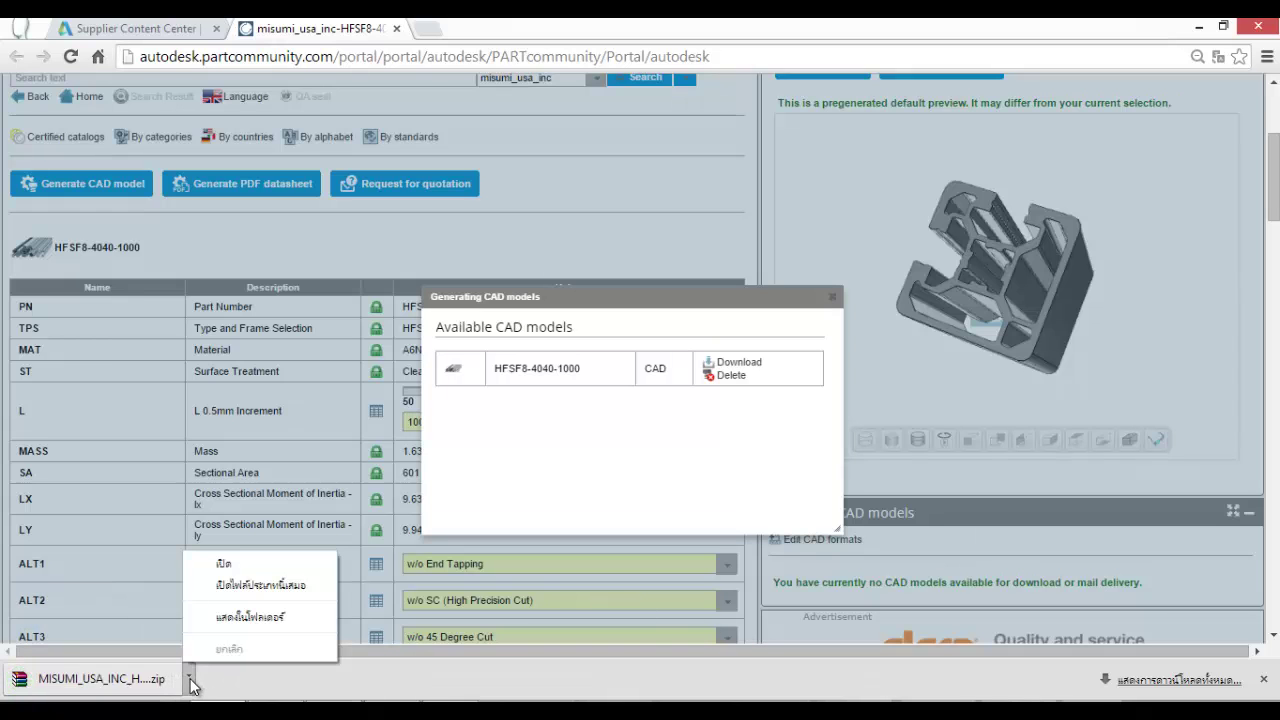
pyautogui.click(224, 622)
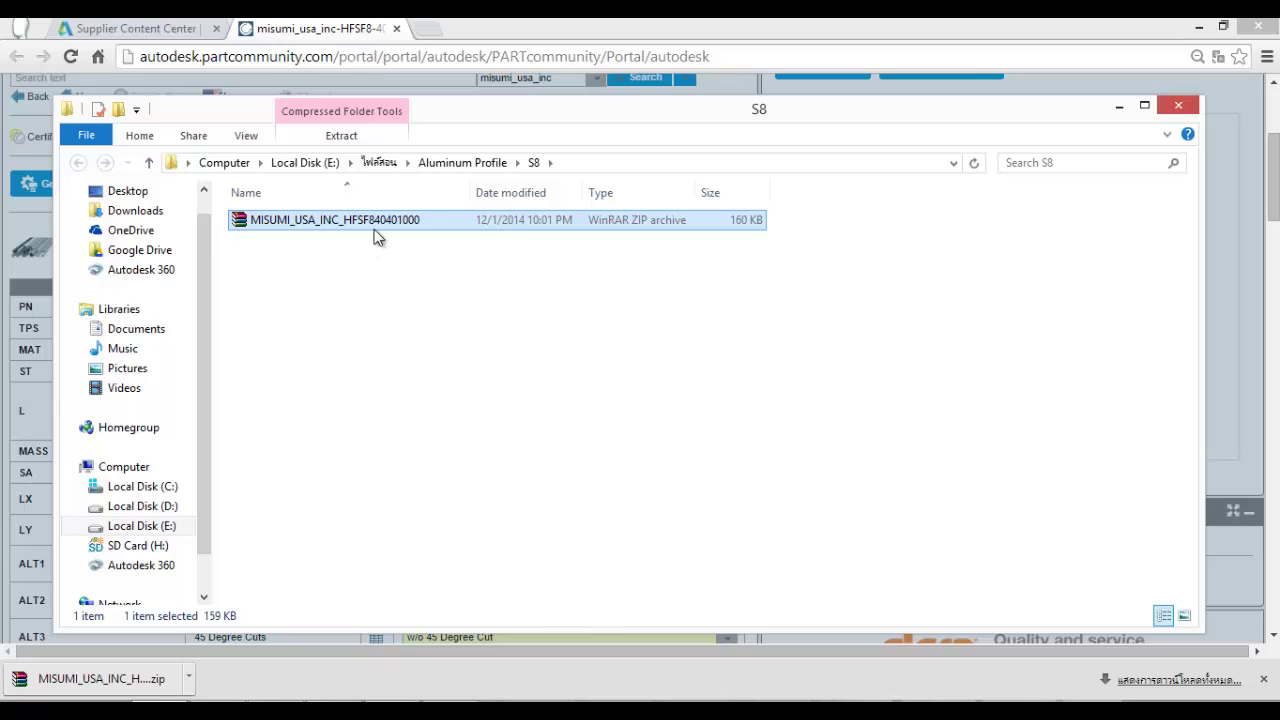
pyautogui.rightClick(380, 221)
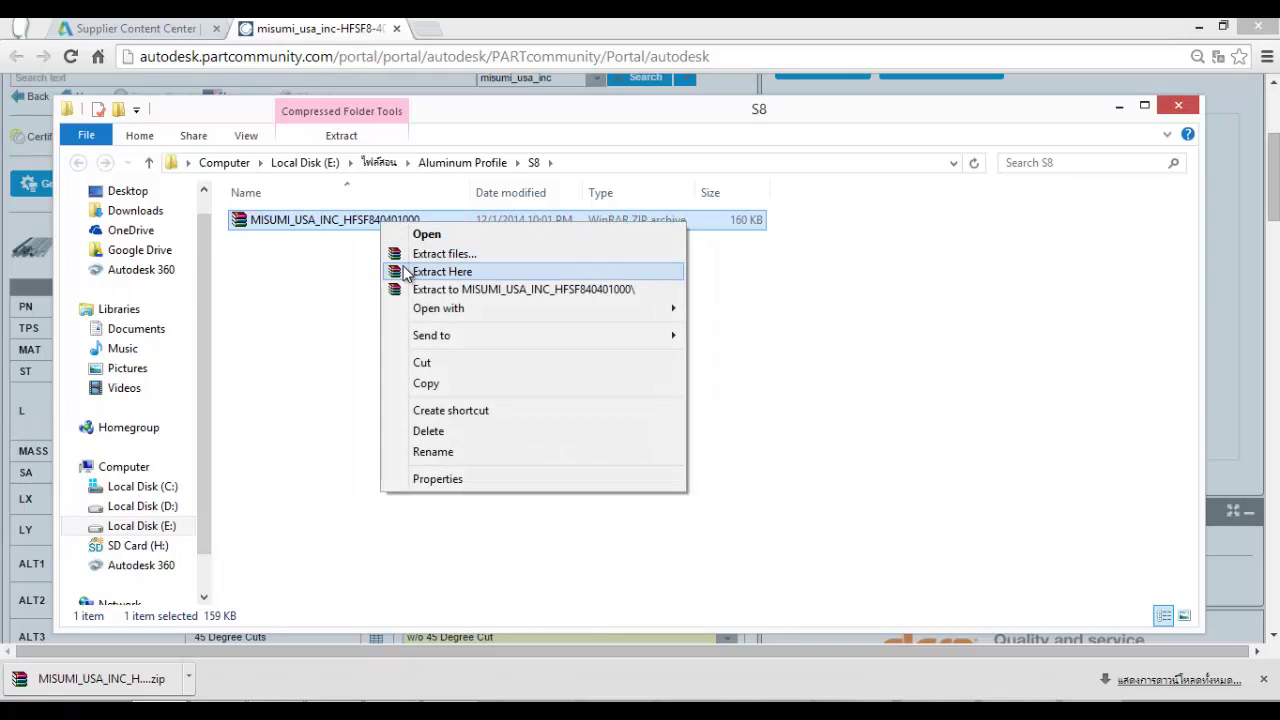
pyautogui.click(440, 272)
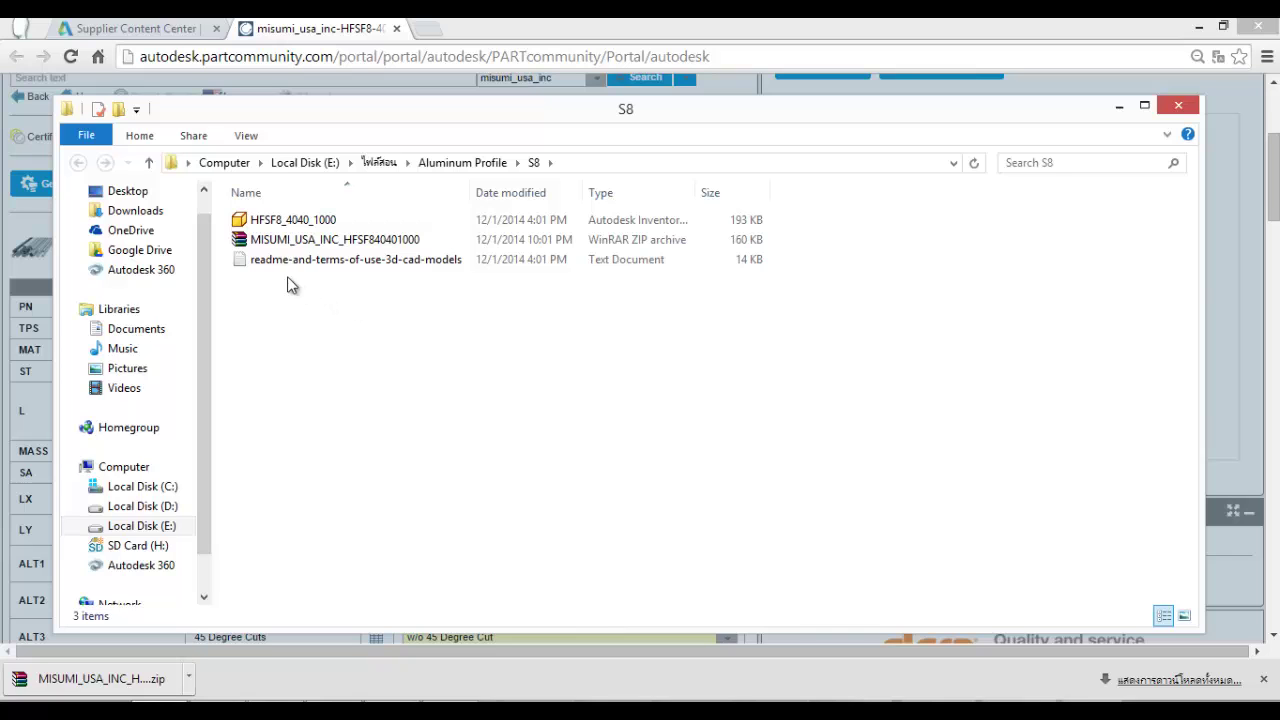
# Step: Open the extracted HFSF8_4040_1000 part in Inventor and view the whole profile
pyautogui.doubleClick(266, 222)
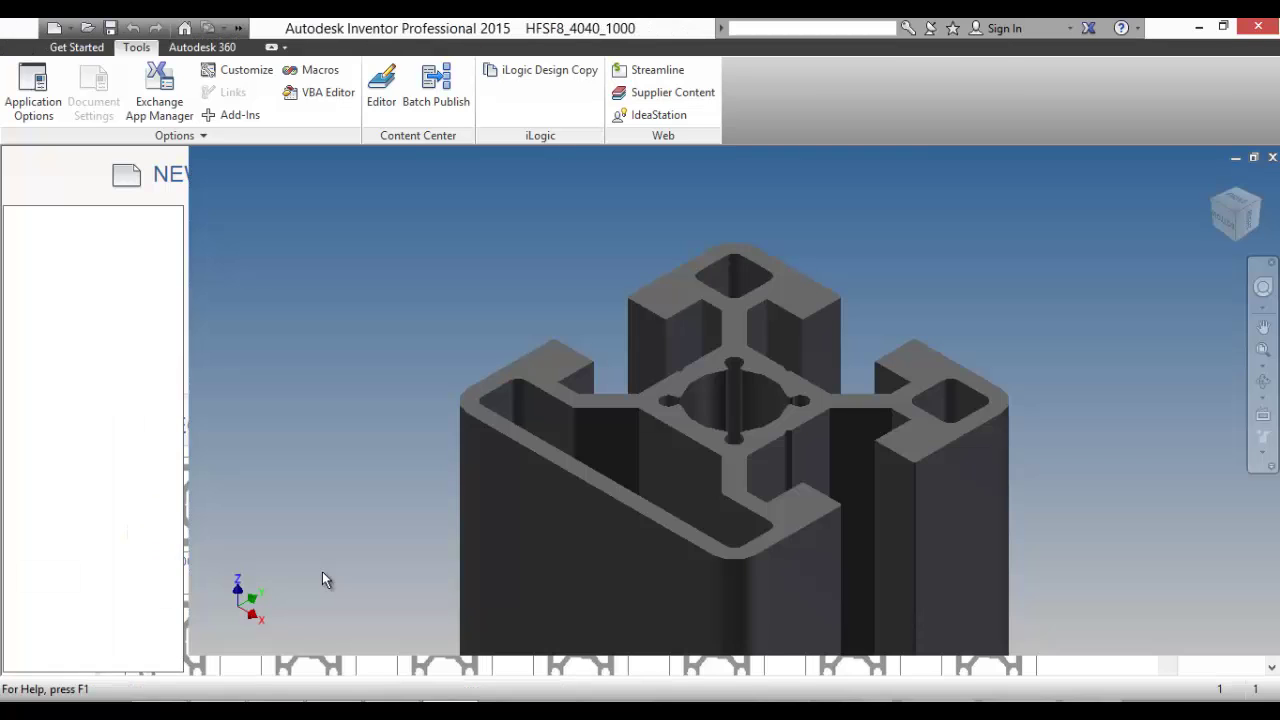
pyautogui.scroll(5, 466, 508)
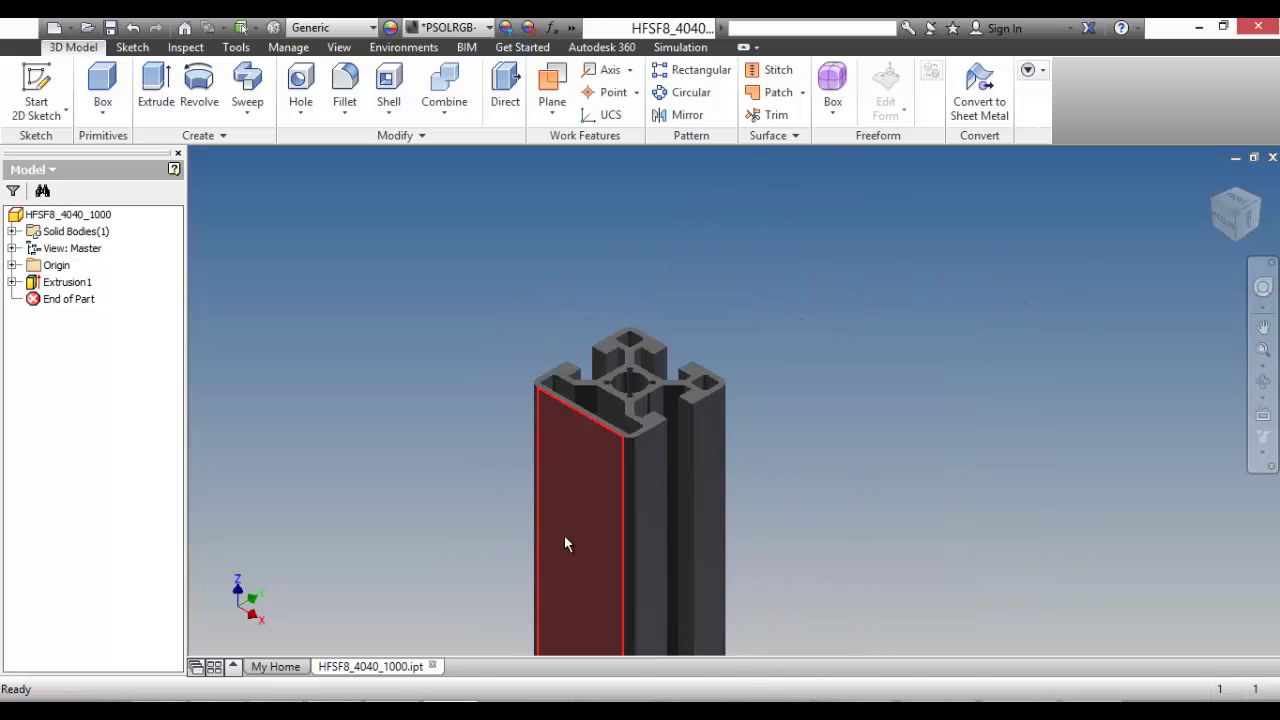
pyautogui.scroll(4, 636, 406)
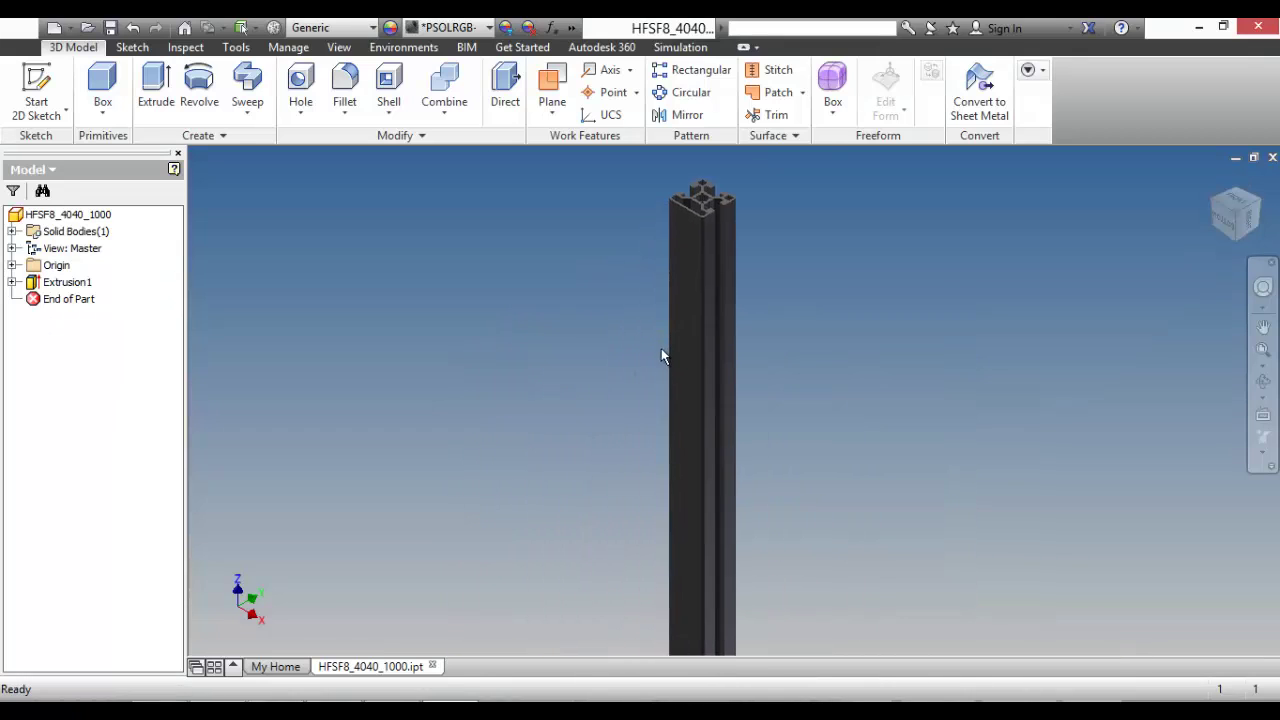
pyautogui.moveTo(636, 424)
pyautogui.keyDown('shift'); pyautogui.mouseDown(button='middle')
pyautogui.moveTo(609, 429)
pyautogui.moveTo(651, 343)
pyautogui.moveTo(617, 417)
pyautogui.mouseUp(button='middle'); pyautogui.keyUp('shift')
# Step: Open the part's iProperties and choose Aluminum 6061 as its physical material
pyautogui.click(85, 219)
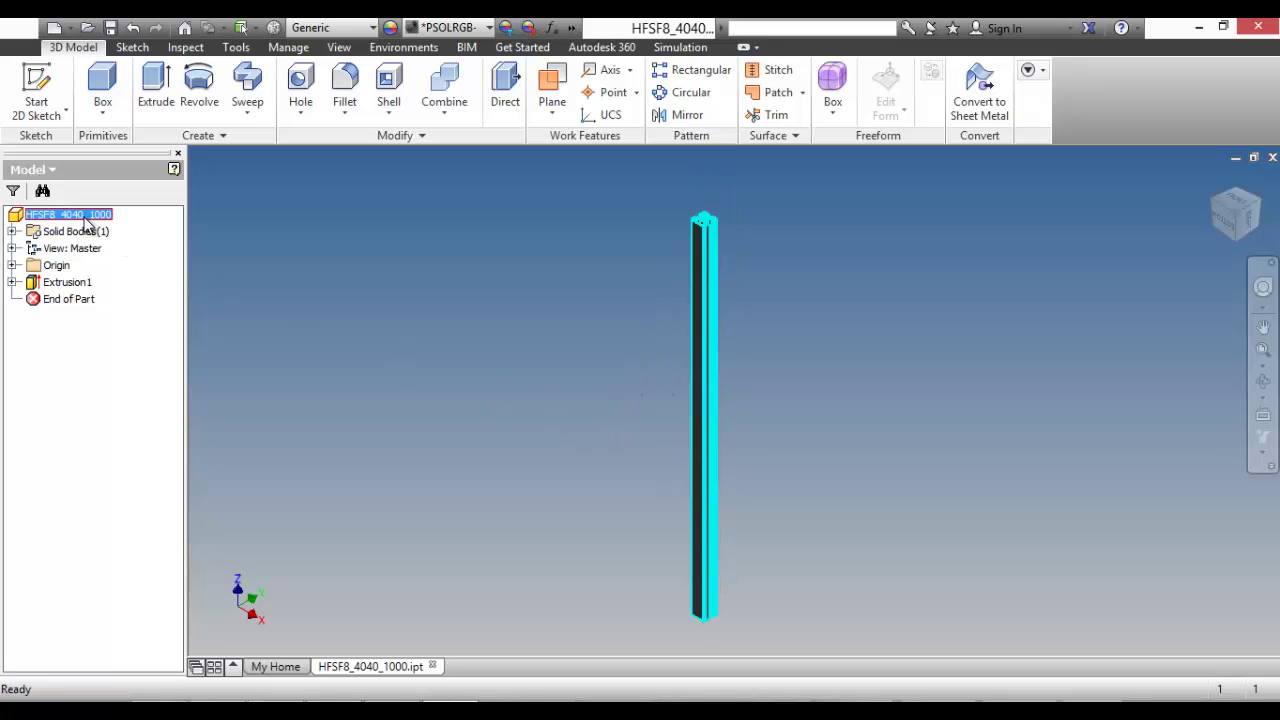
pyautogui.rightClick(87, 224)
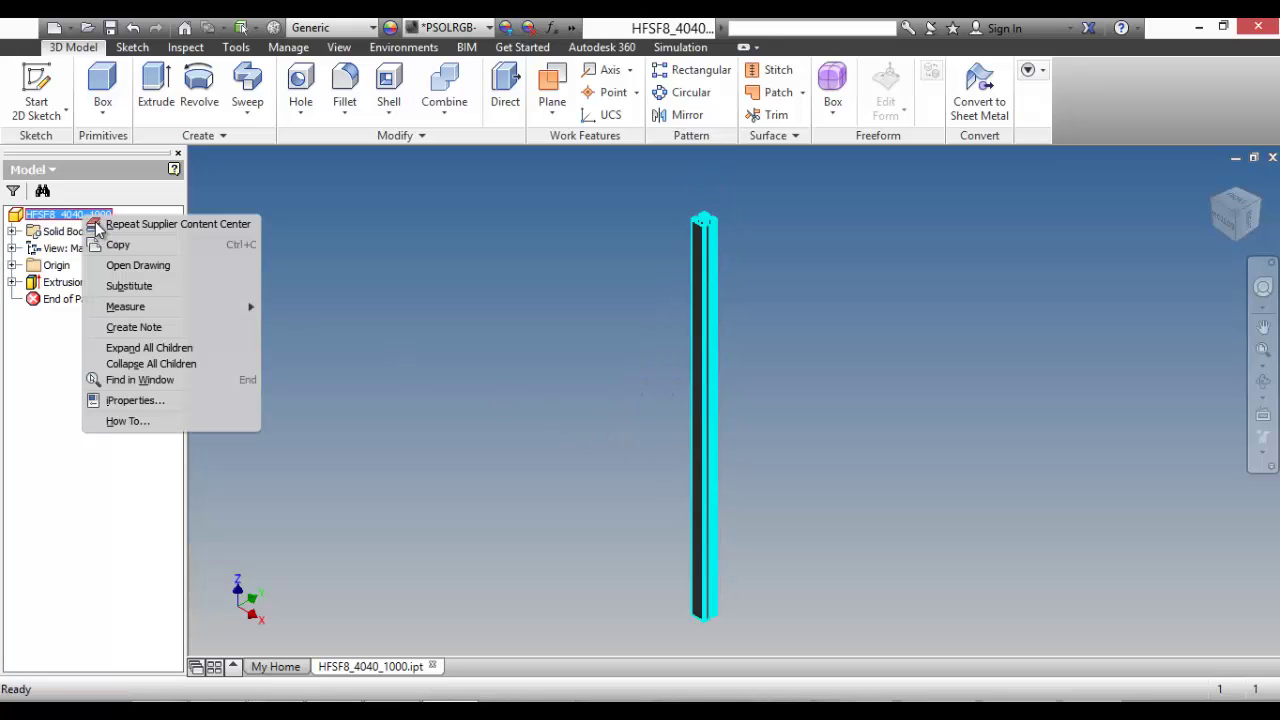
pyautogui.click(175, 404)
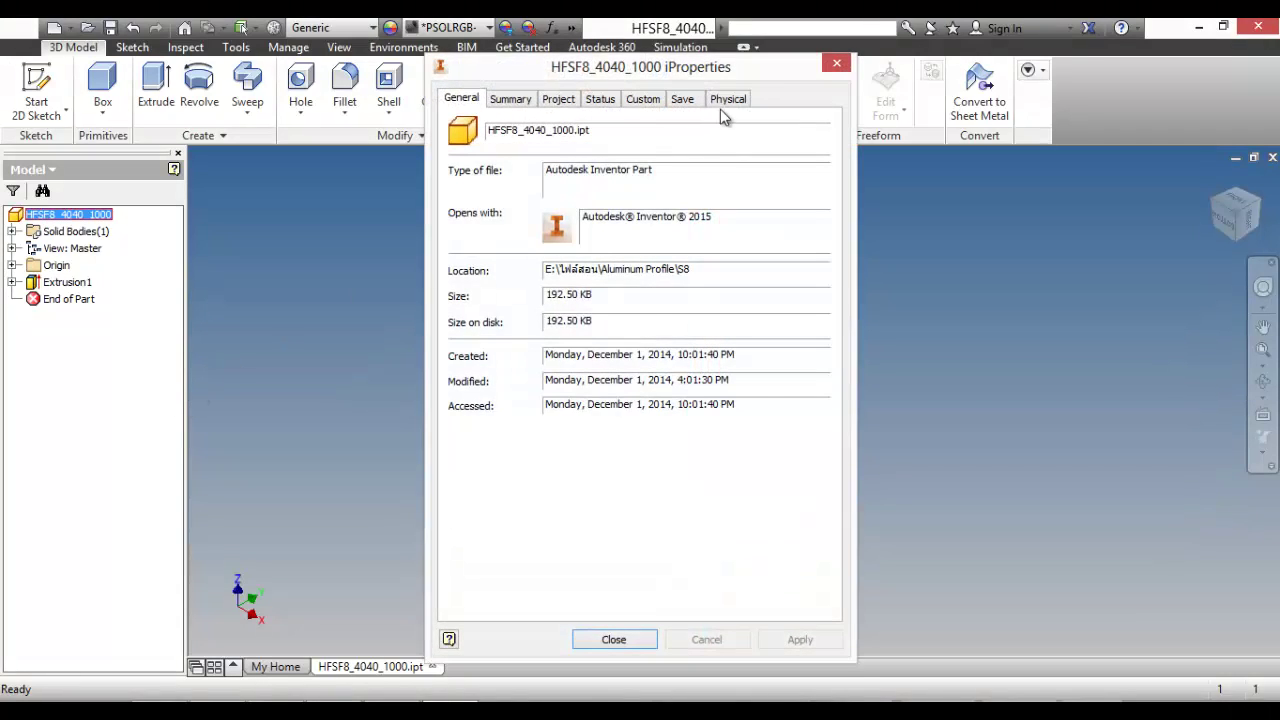
pyautogui.click(727, 99)
pyautogui.click(703, 190)
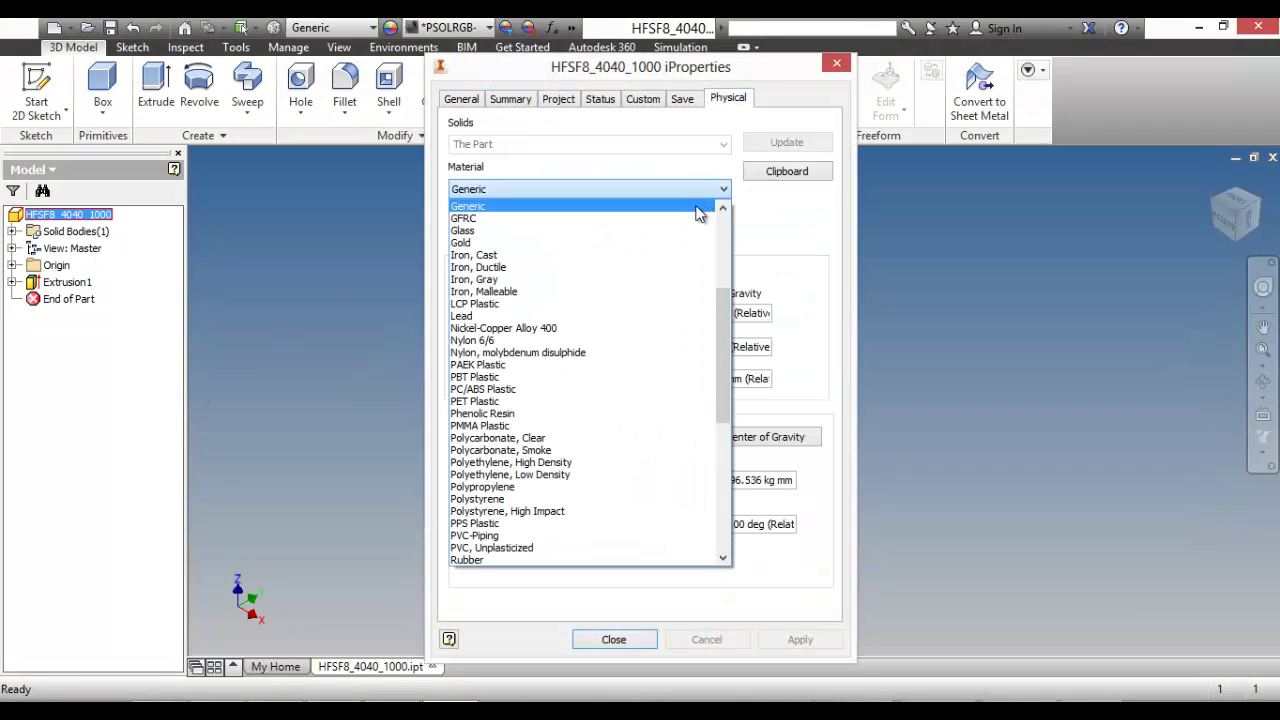
pyautogui.scroll(5, 646, 323)
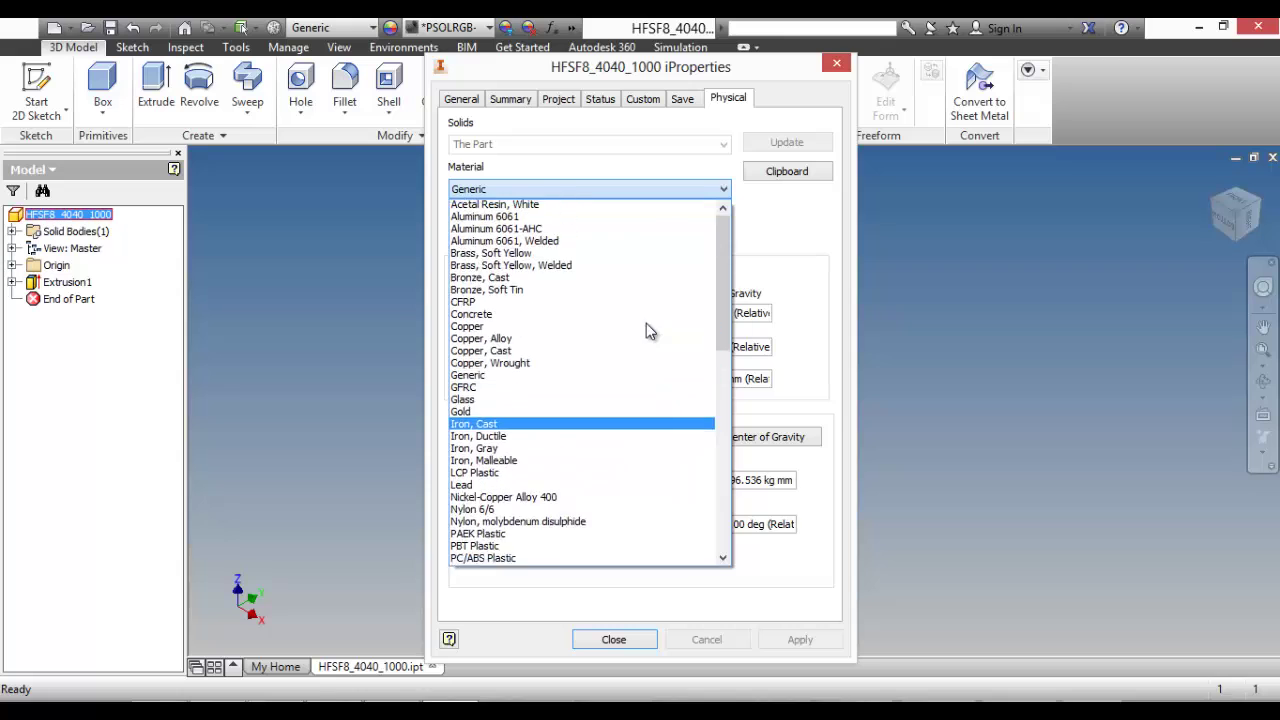
pyautogui.scroll(1, 646, 323)
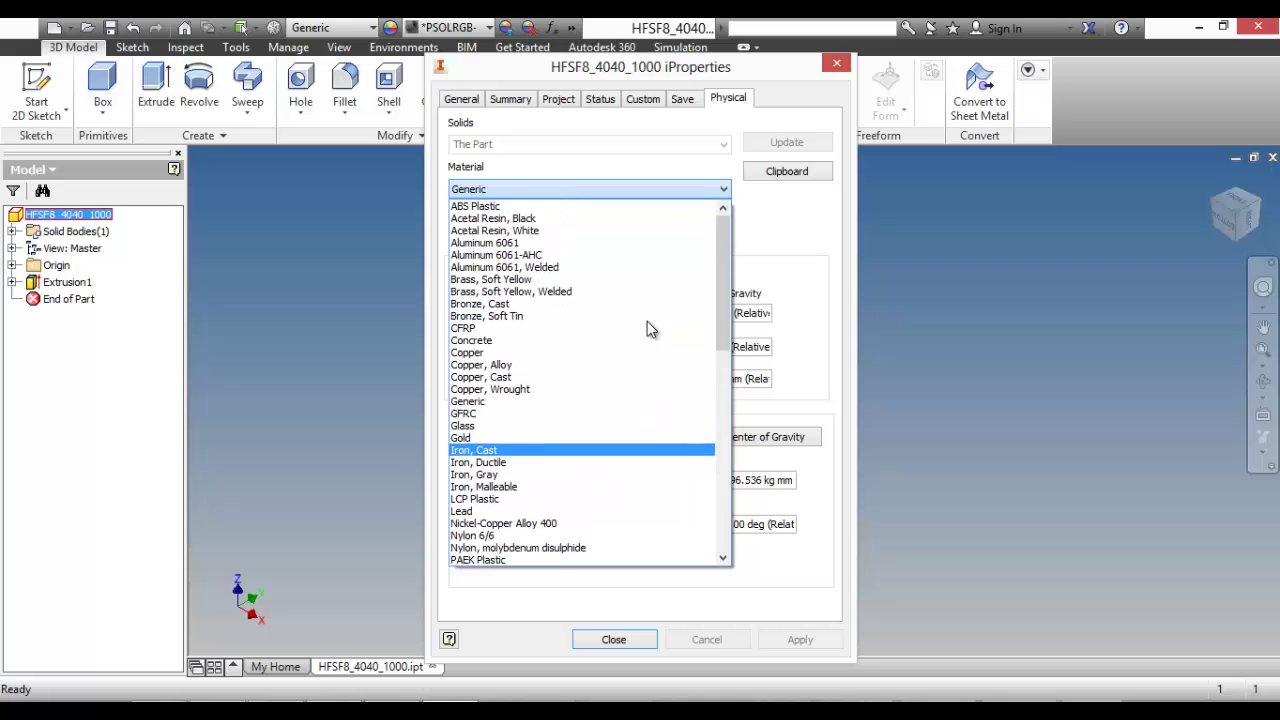
pyautogui.click(657, 244)
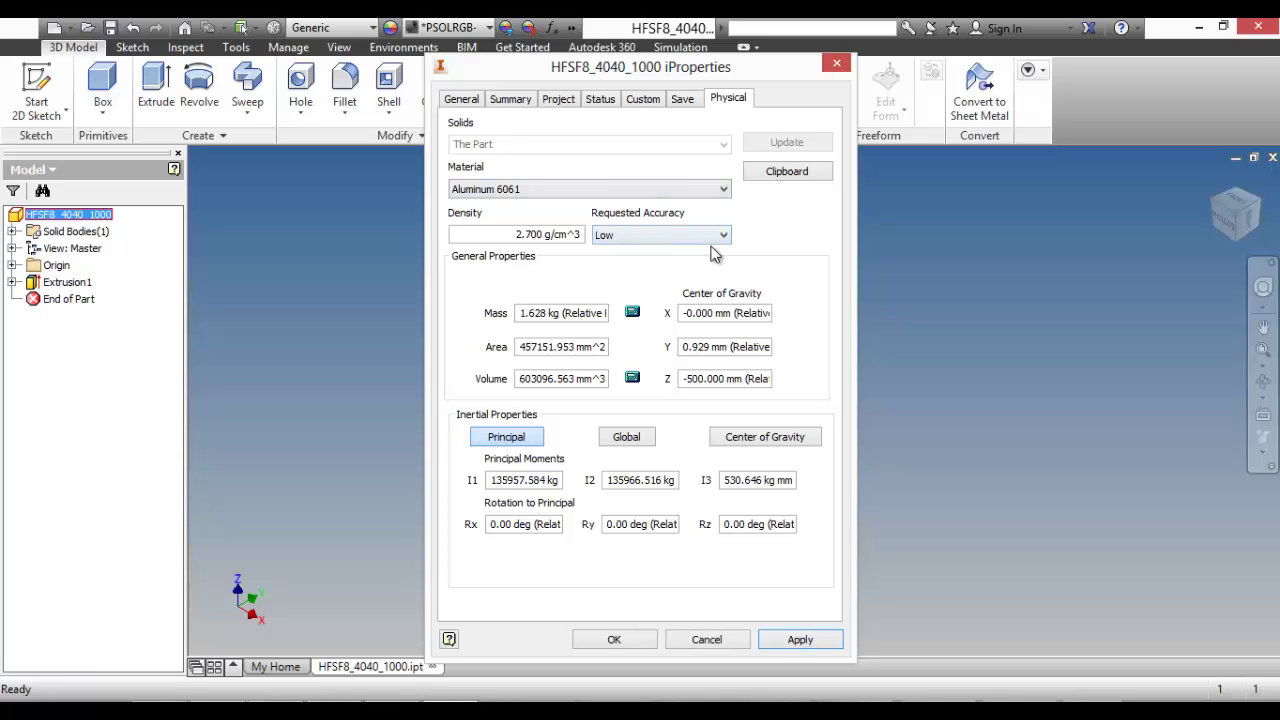
# Step: Try the Aluminum 6061-AHC and Aluminum 6061, Welded materials, return to Aluminum 6061 and apply it to the part
pyautogui.click(718, 189)
pyautogui.click(700, 219)
pyautogui.click(700, 192)
pyautogui.click(683, 217)
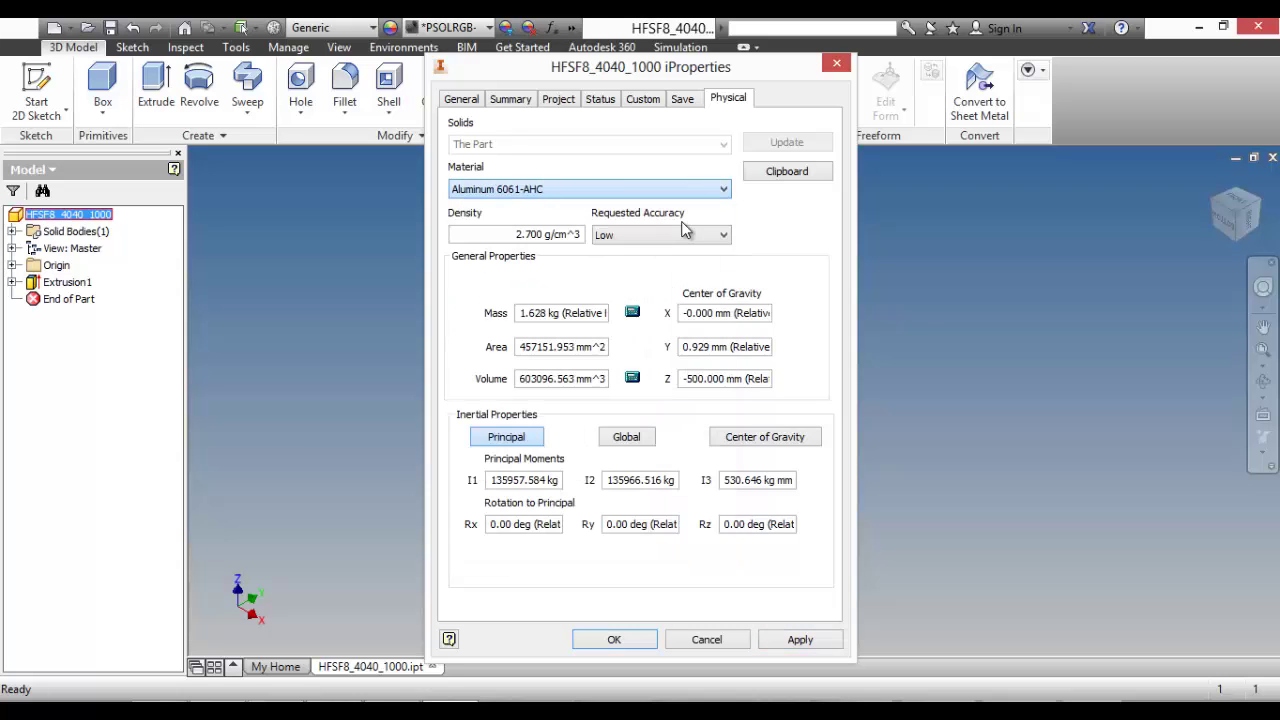
pyautogui.click(698, 190)
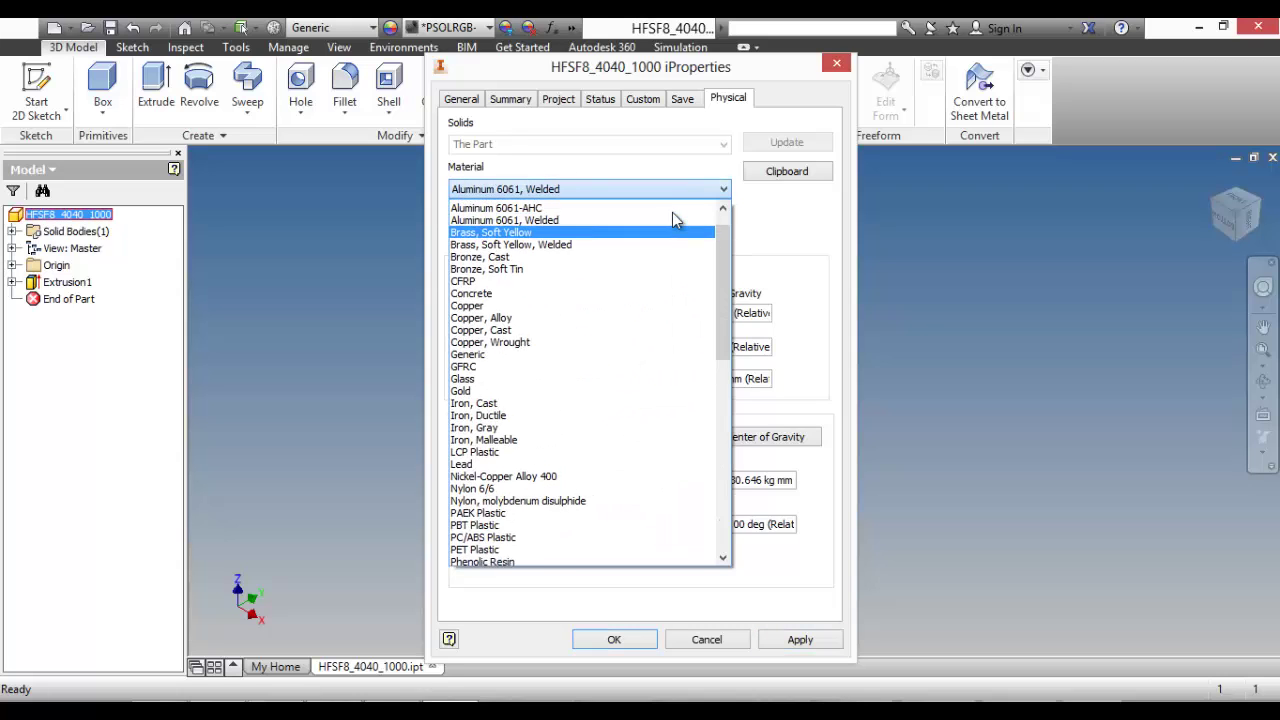
pyautogui.click(654, 220)
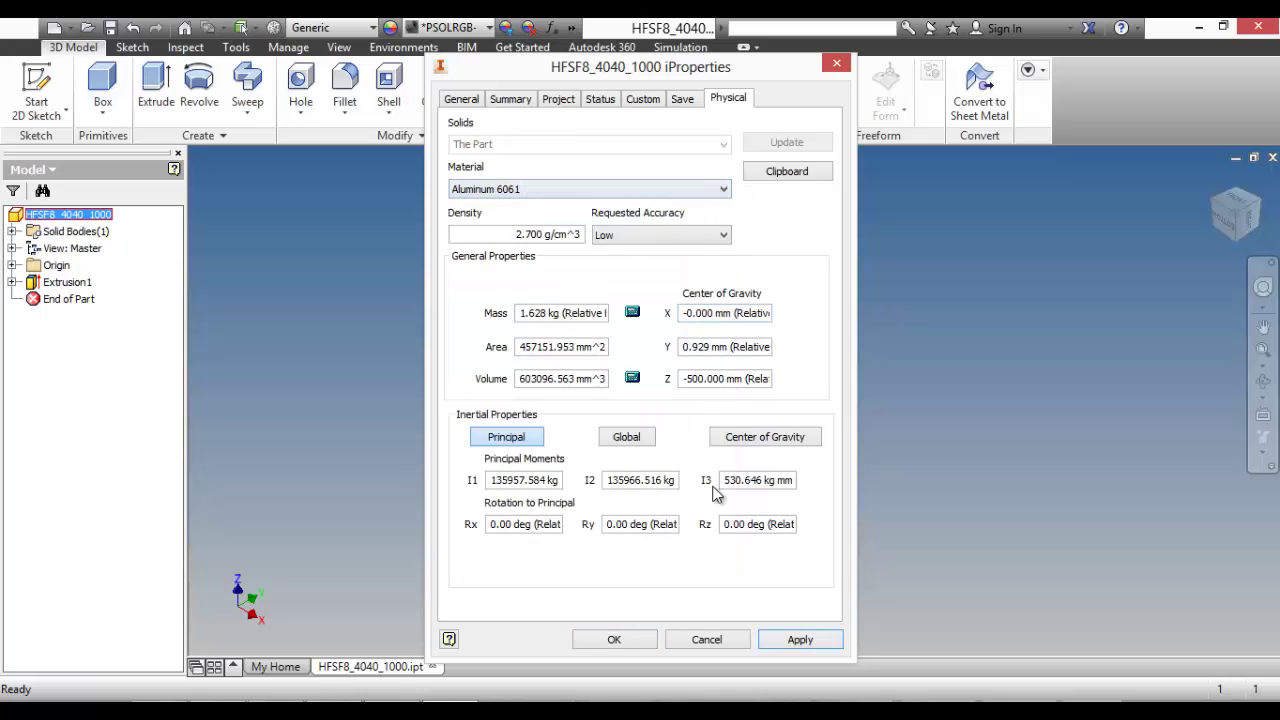
pyautogui.click(805, 640)
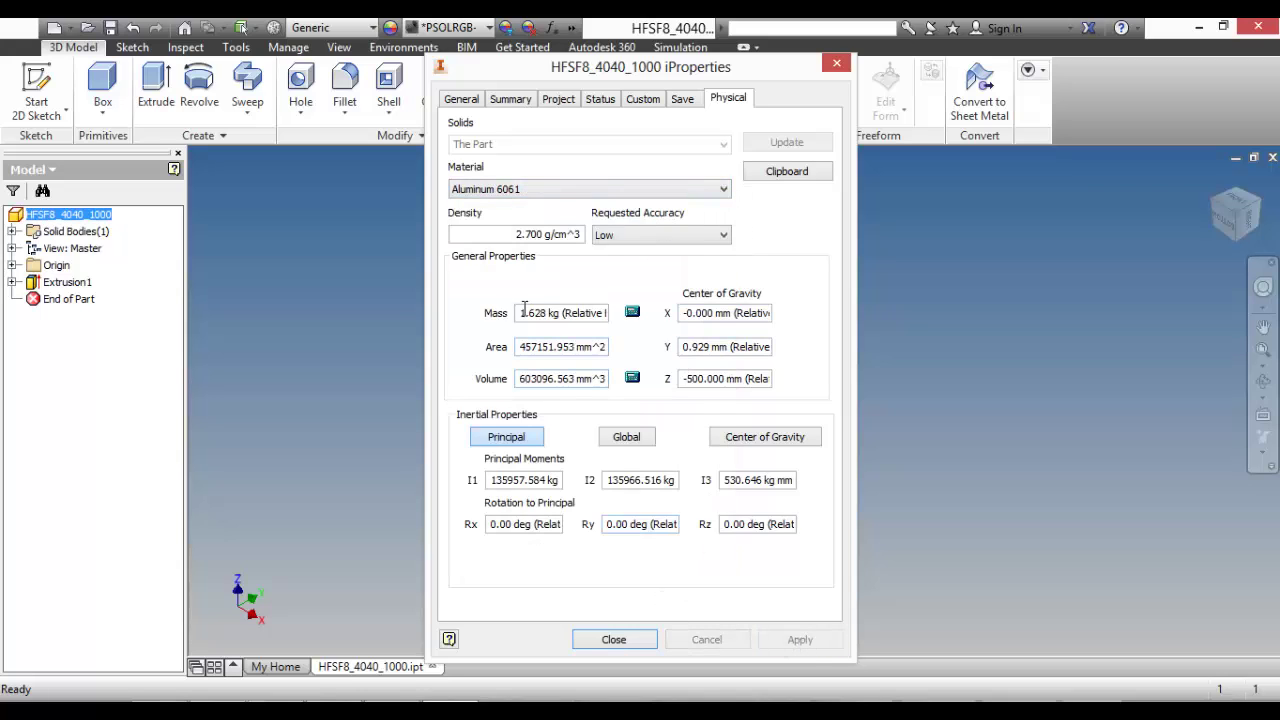
pyautogui.click(613, 643)
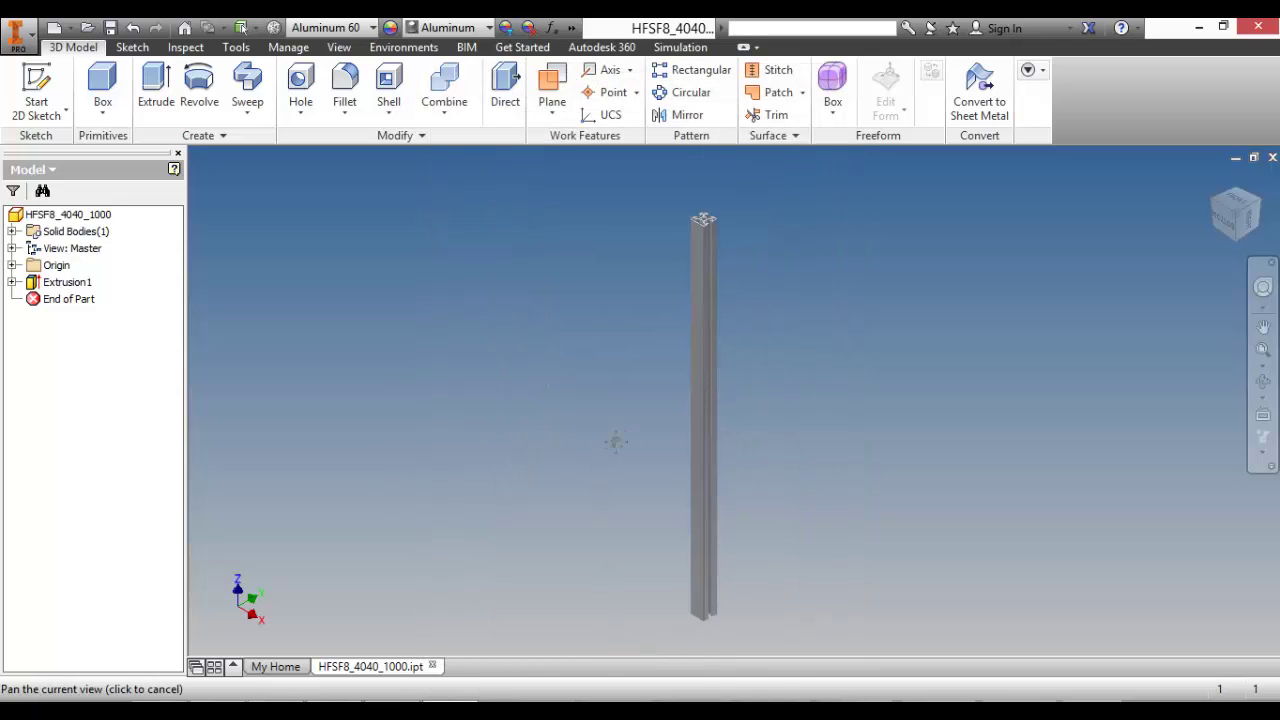
# Step: Open Sketch_1 under the profile's Extrusion1 feature for editing
pyautogui.press('F4')
pyautogui.moveTo(699, 420); pyautogui.dragTo(713, 364)
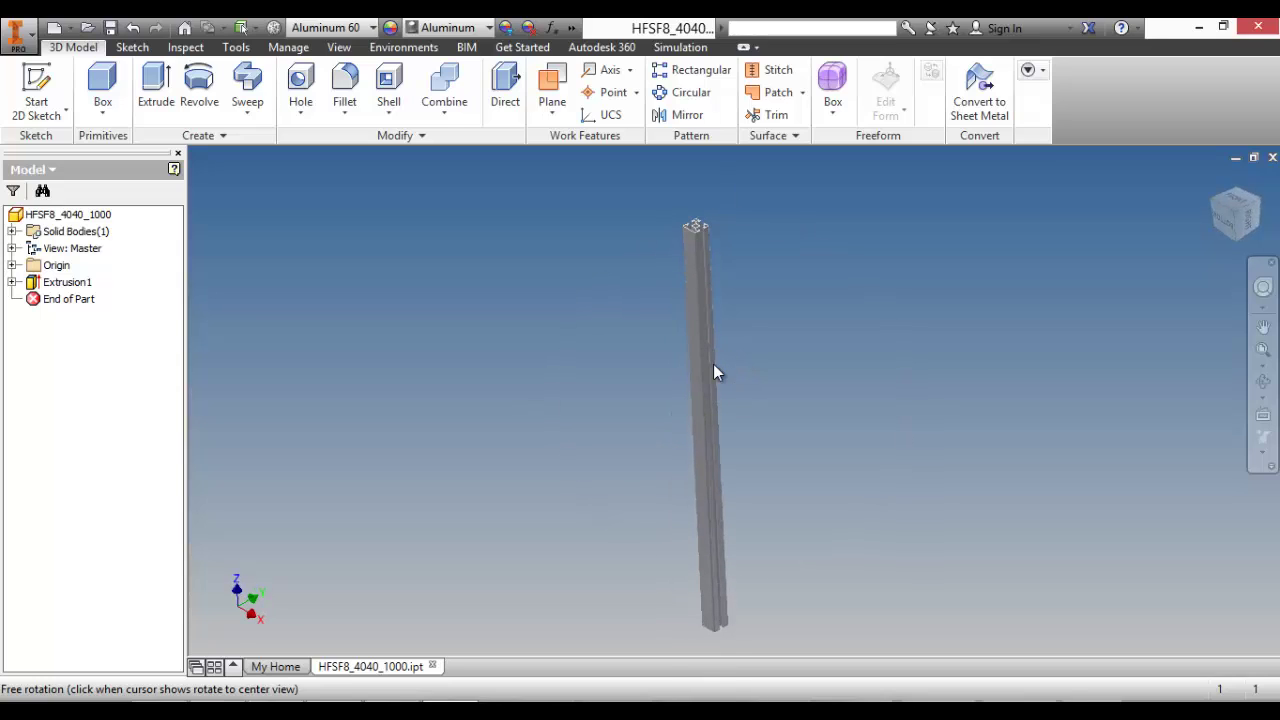
pyautogui.press('Escape')
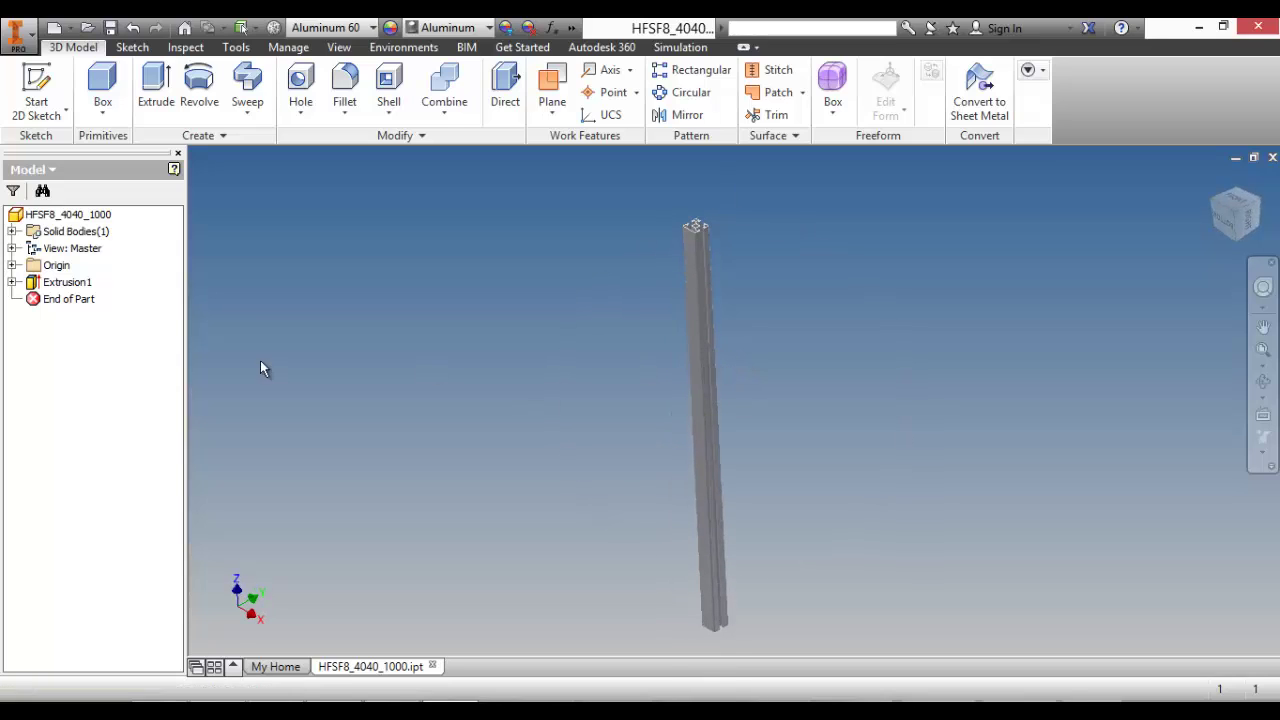
pyautogui.click(12, 282)
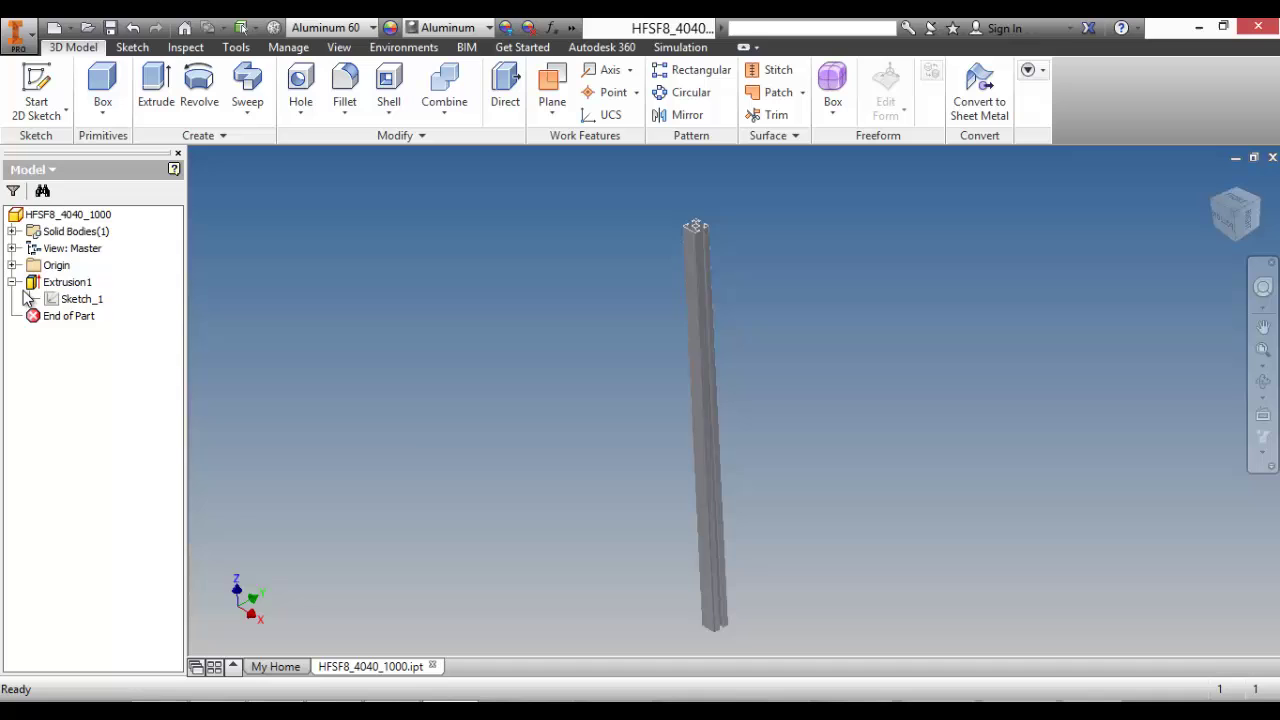
pyautogui.doubleClick(78, 299)
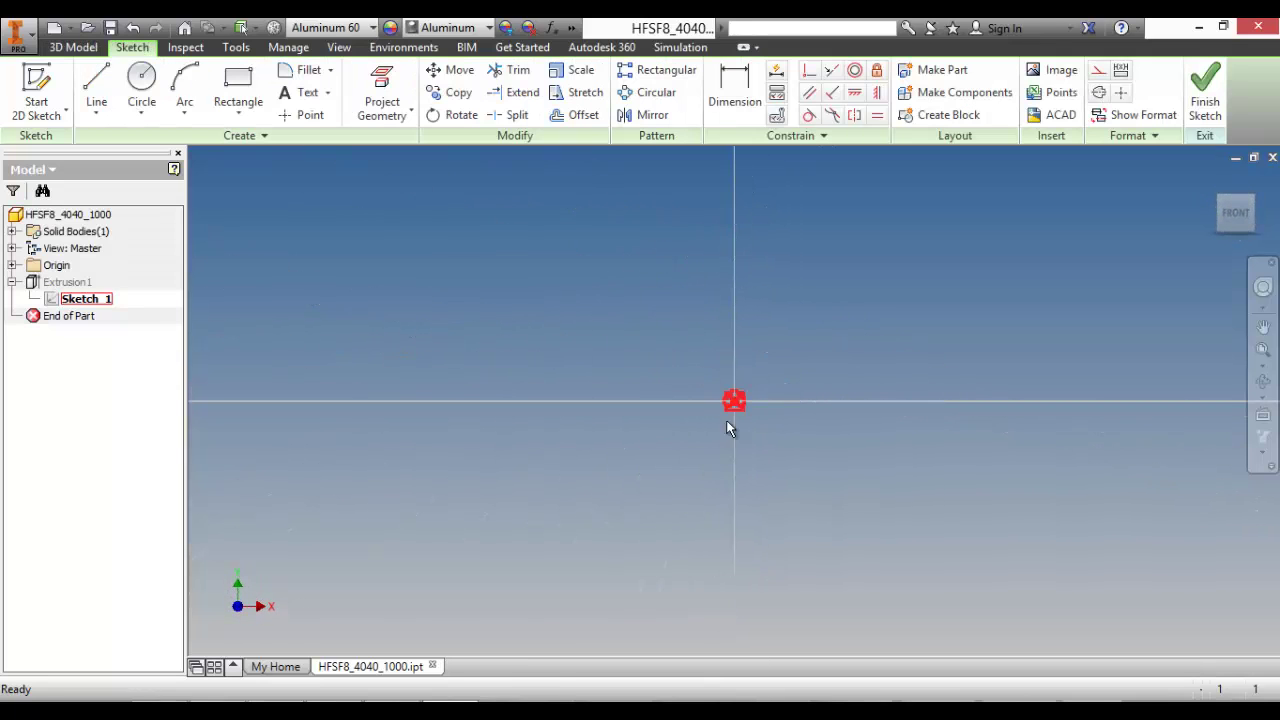
# Step: Dimension the vertical distance between the upper and lower outer edges of the profile sketch
pyautogui.scroll(5, 751, 420)
pyautogui.moveTo(748, 406)
pyautogui.mouseDown(button='middle')
pyautogui.moveTo(748, 446)
pyautogui.moveTo(741, 400)
pyautogui.mouseUp(button='middle')
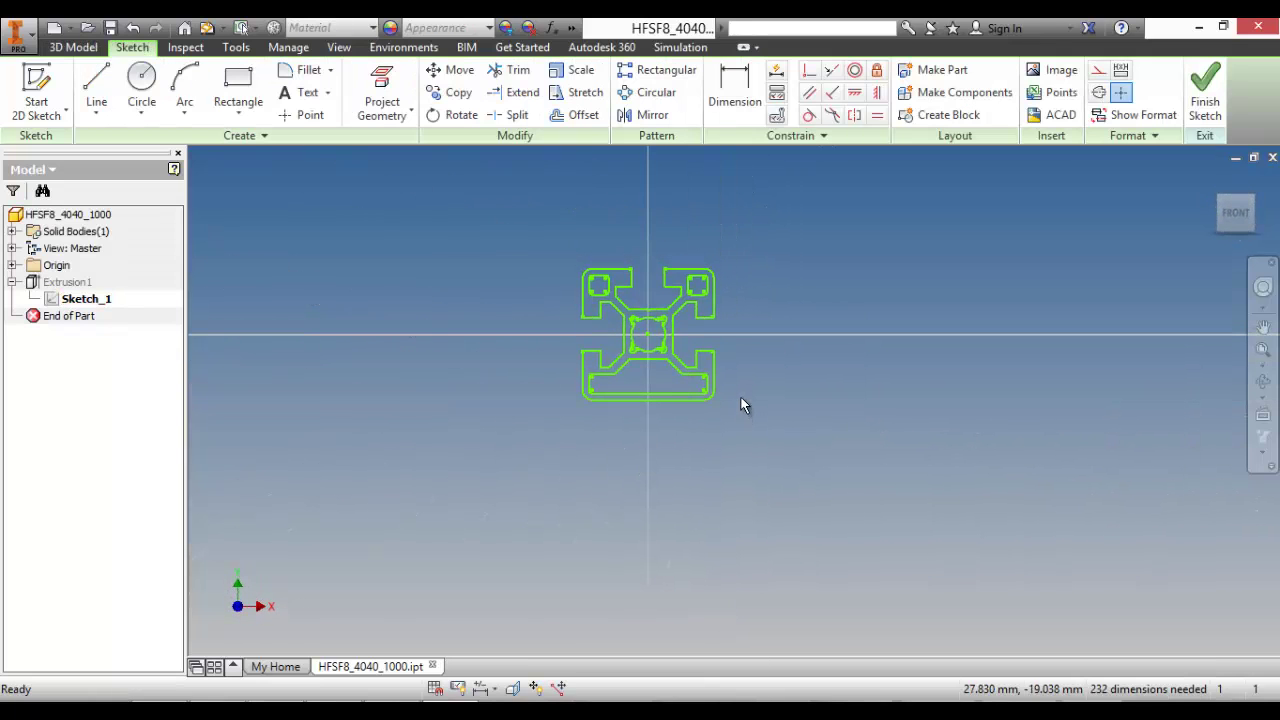
pyautogui.click(735, 100)
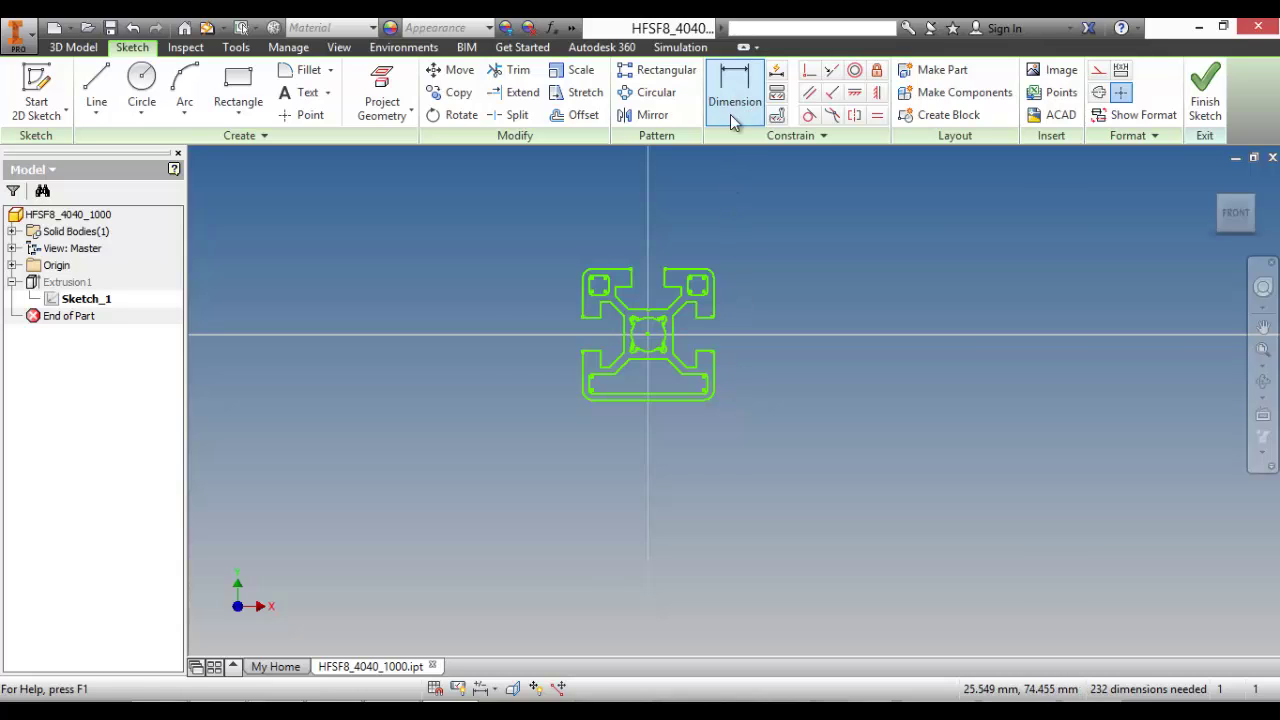
pyautogui.scroll(3, 698, 251)
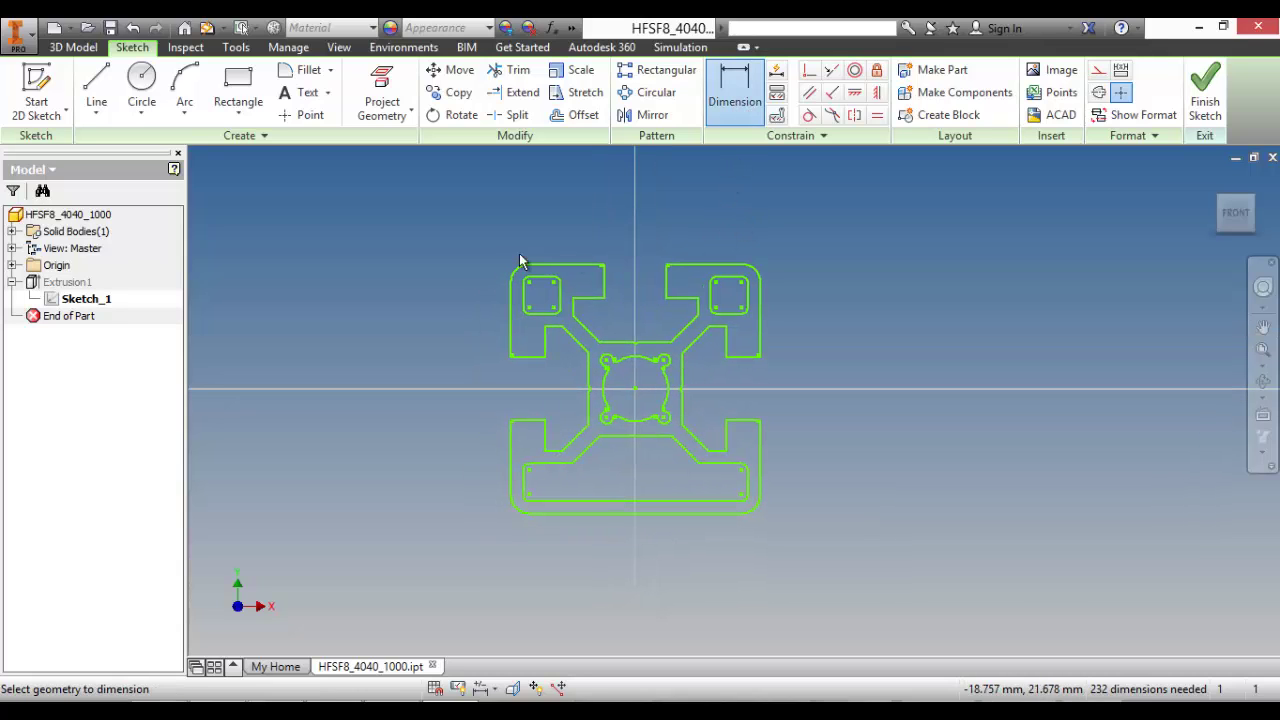
pyautogui.click(695, 265)
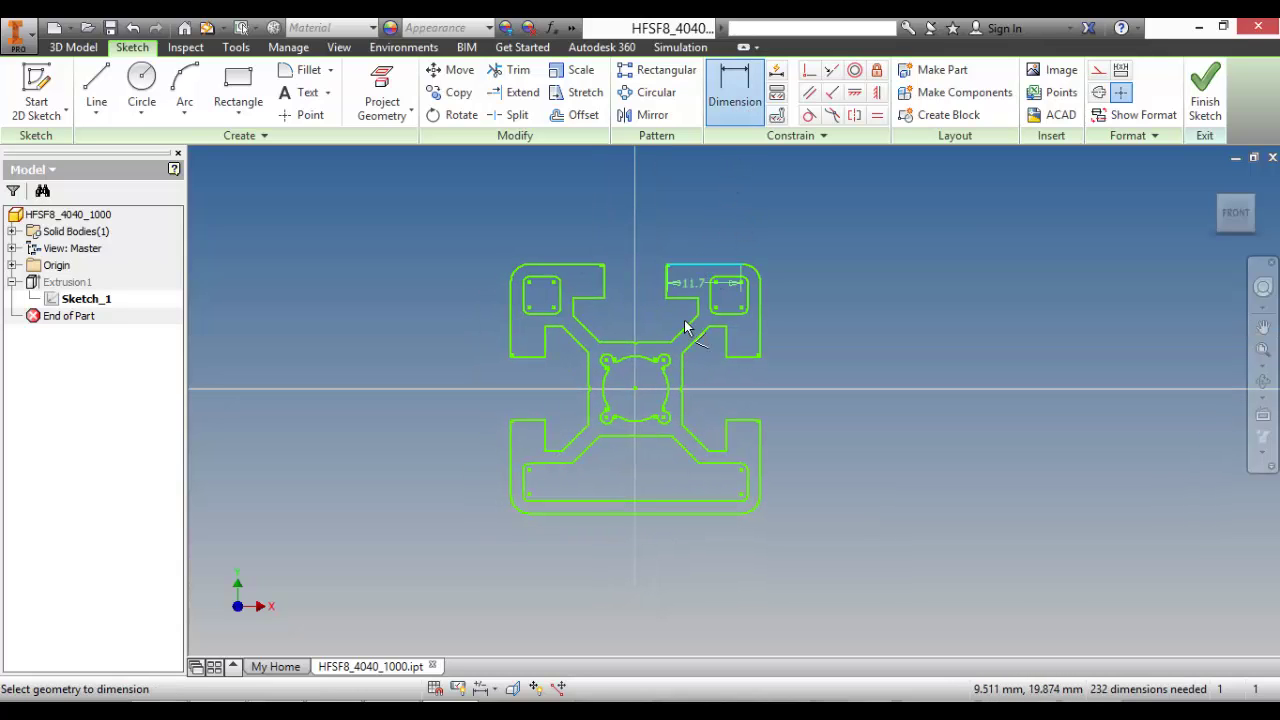
pyautogui.click(685, 515)
pyautogui.click(842, 374)
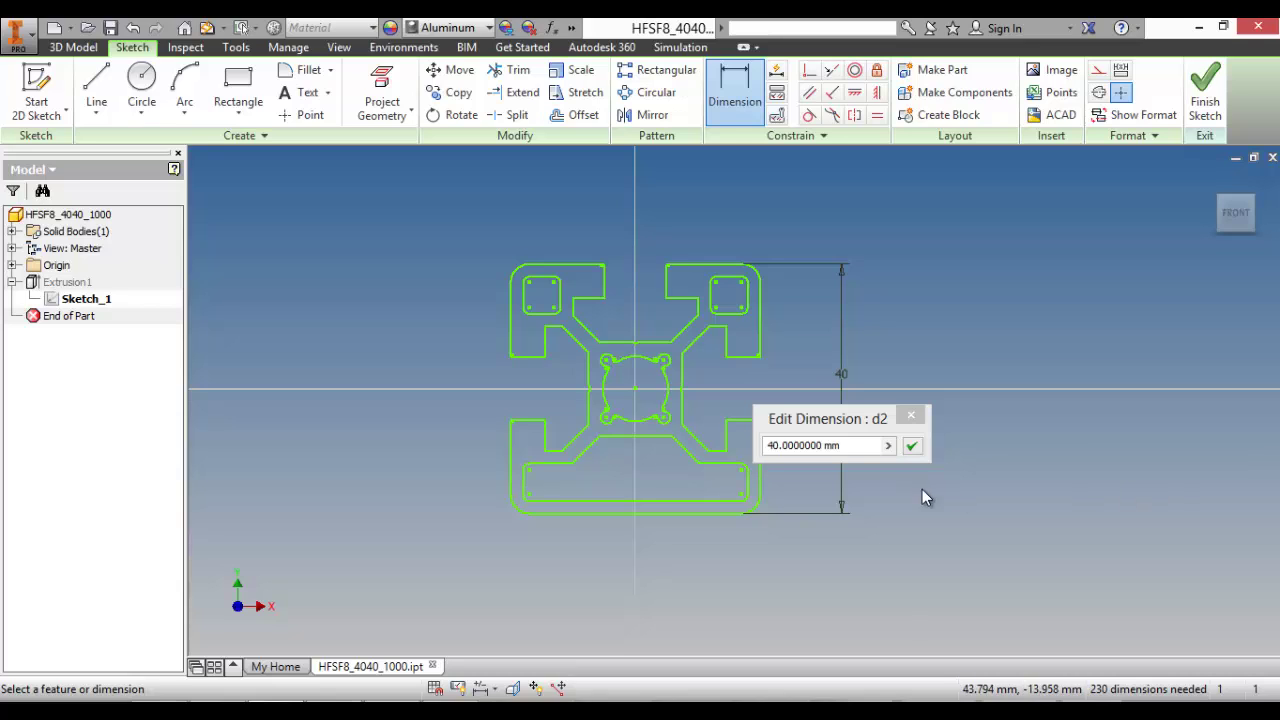
# Step: Name the vertical dimension's parameter Width in its value expression, with a value of 40 mm
pyautogui.click(769, 445)
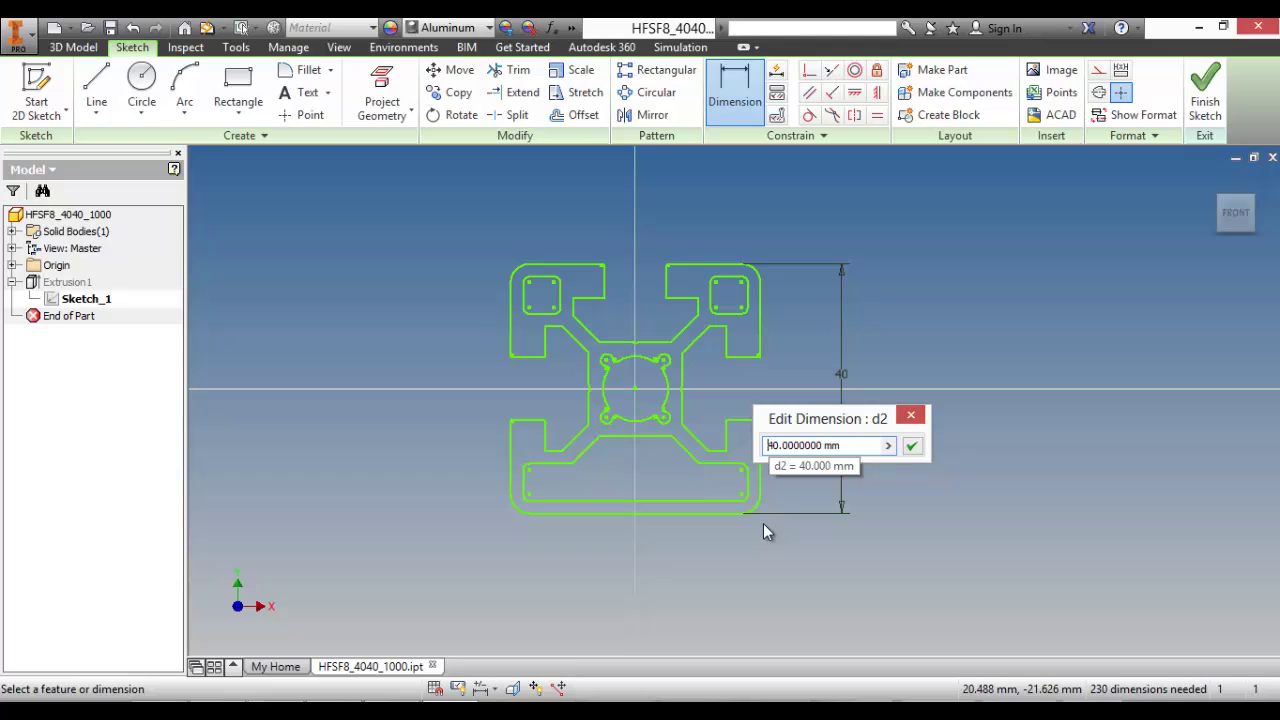
pyautogui.write('W')
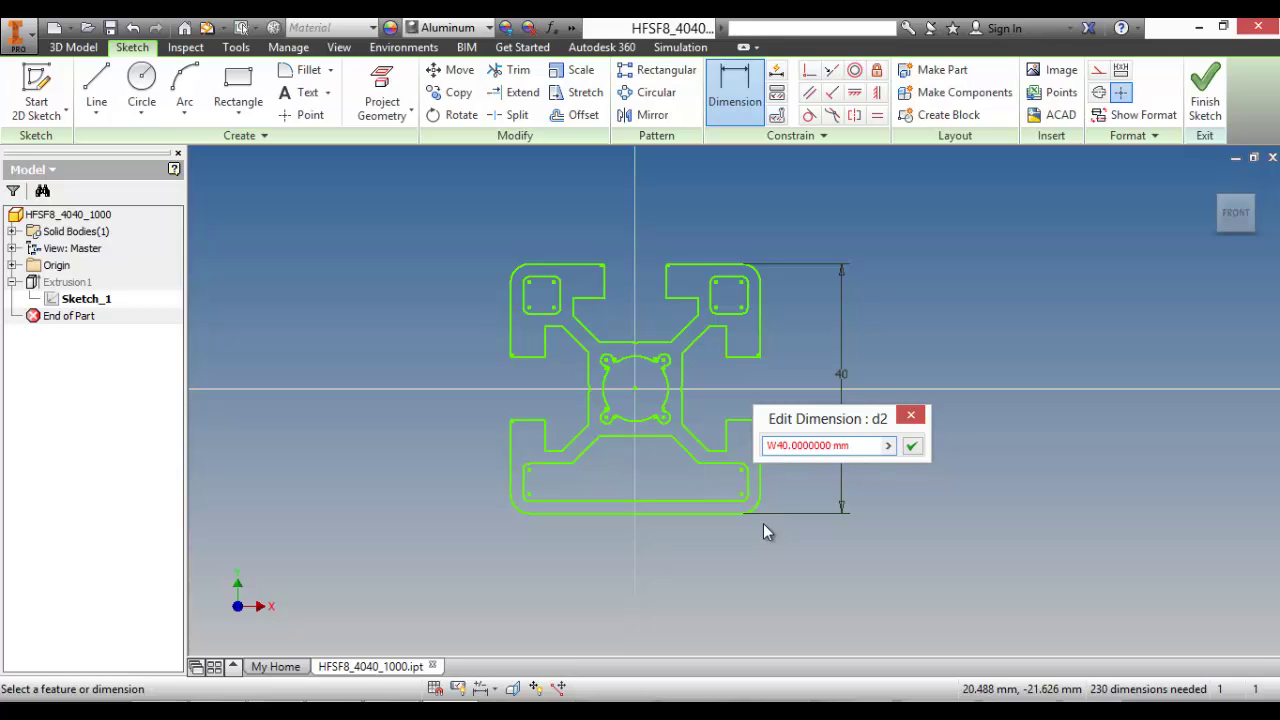
pyautogui.write('=')
pyautogui.press('Left')
pyautogui.write('idth')
pyautogui.click(912, 446)
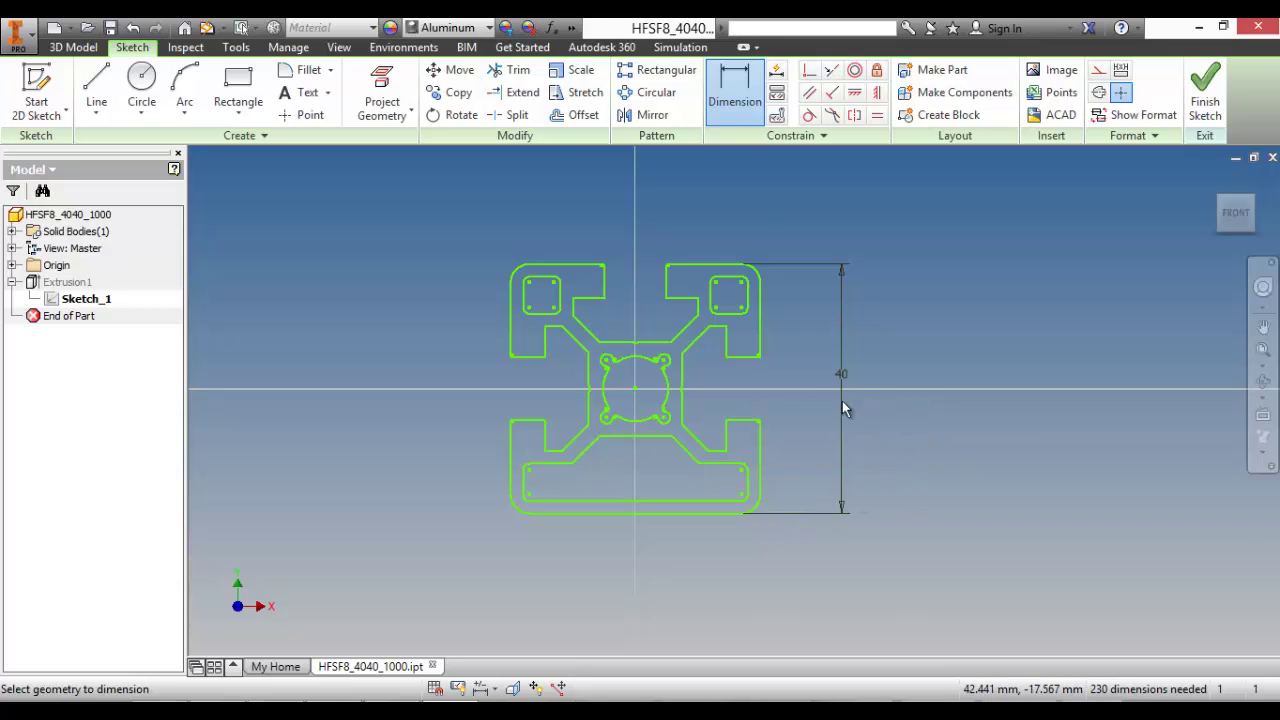
# Step: Dimension the horizontal distance between the two outer side edges, placing the dimension below the profile
pyautogui.click(511, 456)
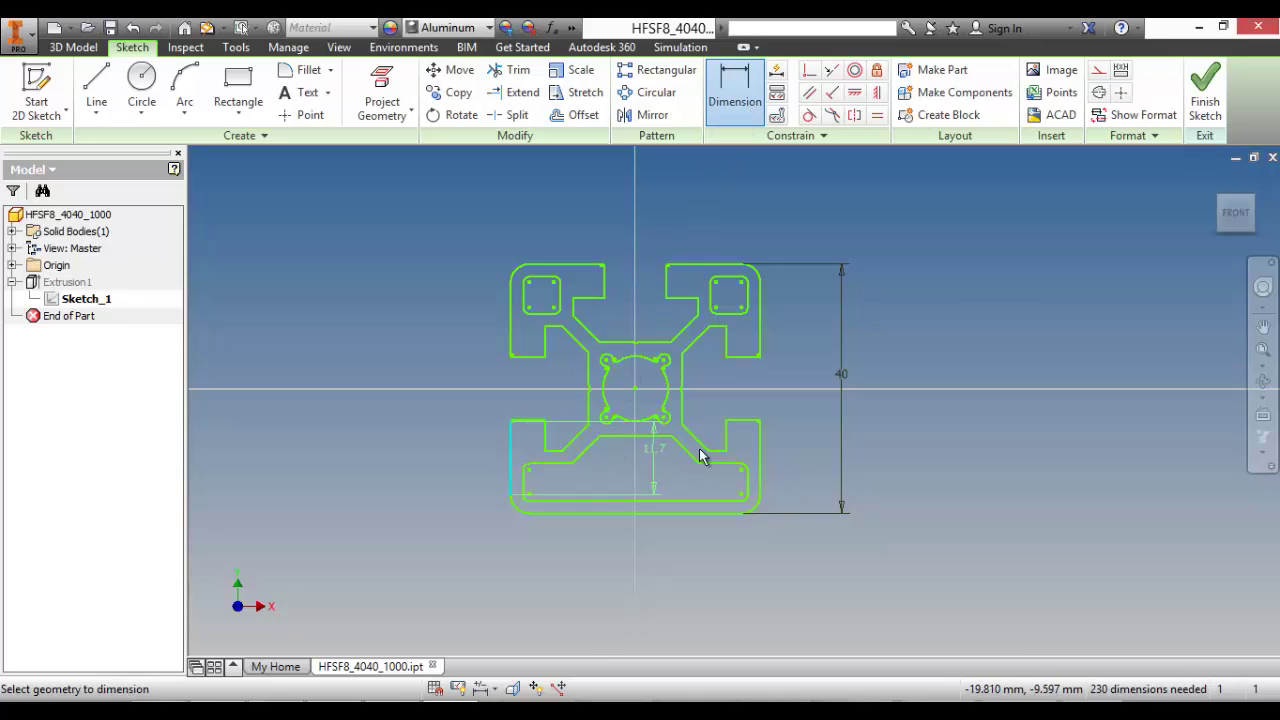
pyautogui.click(760, 449)
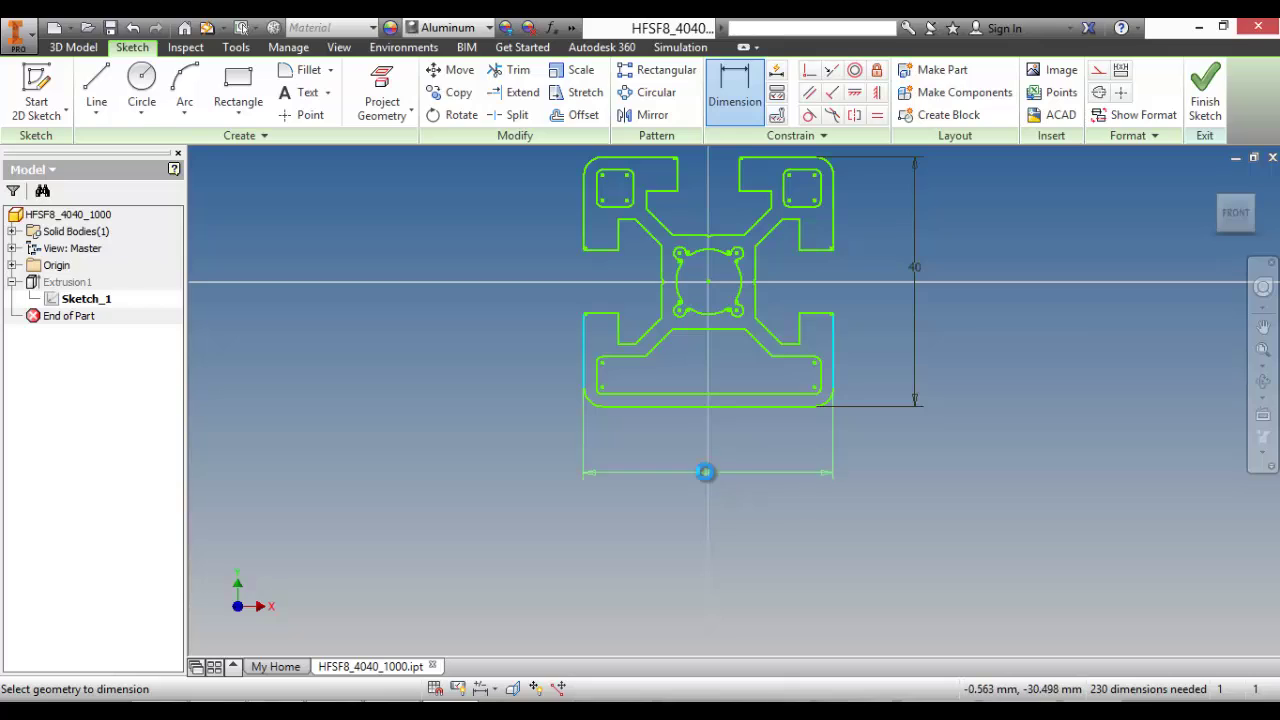
pyautogui.click(736, 480)
# Step: Name the horizontal dimension's parameter Higth with a value of 40 mm, and finish the sketch
pyautogui.press('End')
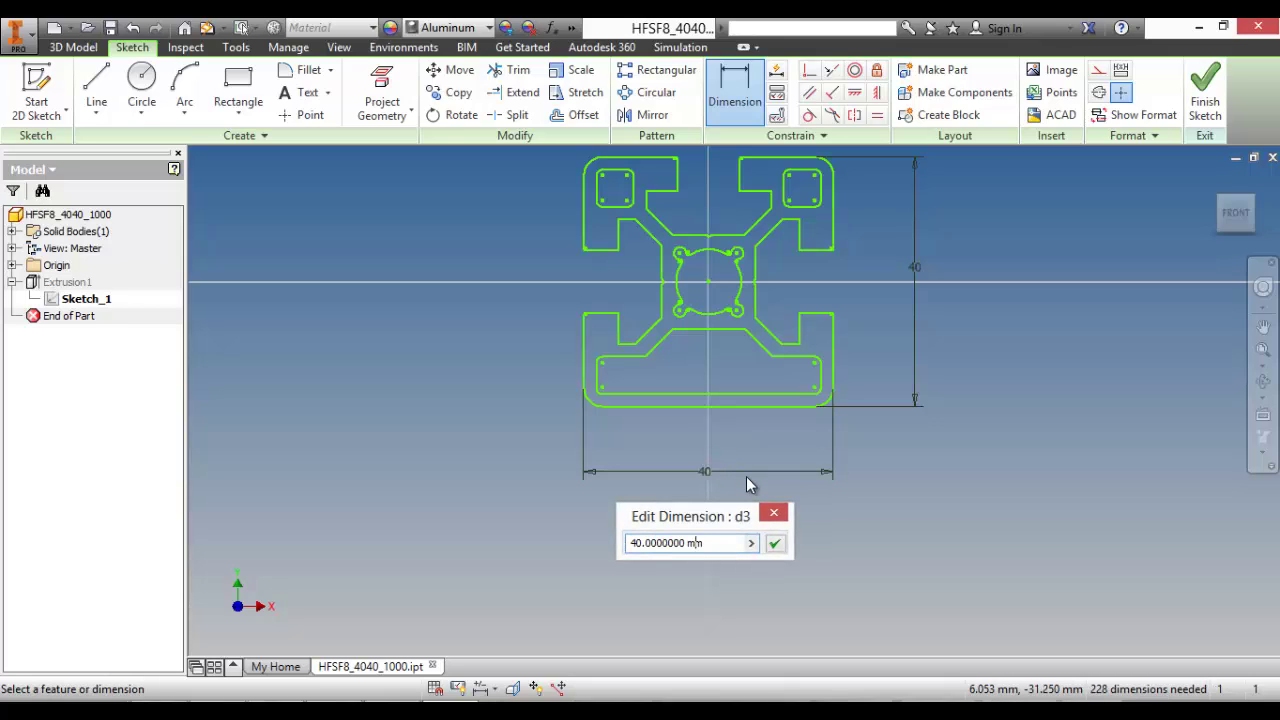
pyautogui.press('Left')
pyautogui.press('Left')
pyautogui.press('Left')
pyautogui.press('Left')
pyautogui.press('Left')
pyautogui.press('Left')
pyautogui.press('Left')
pyautogui.press('Left')
pyautogui.press('Left')
pyautogui.press('Left')
pyautogui.press('Left')
pyautogui.press('Left')
pyautogui.press('Left')
pyautogui.write('H')
pyautogui.write('i')
pyautogui.write('g')
pyautogui.write('ht')
pyautogui.write('h')
pyautogui.write('=')
pyautogui.click(774, 543)
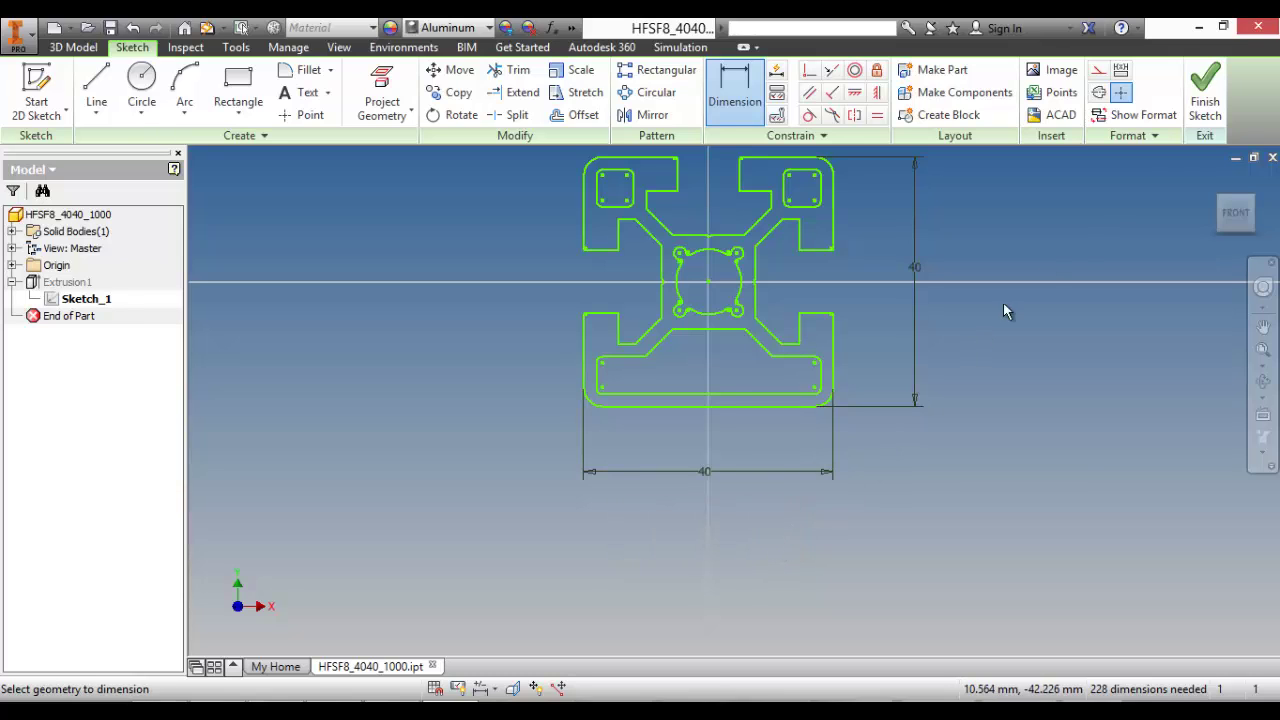
pyautogui.click(1205, 95)
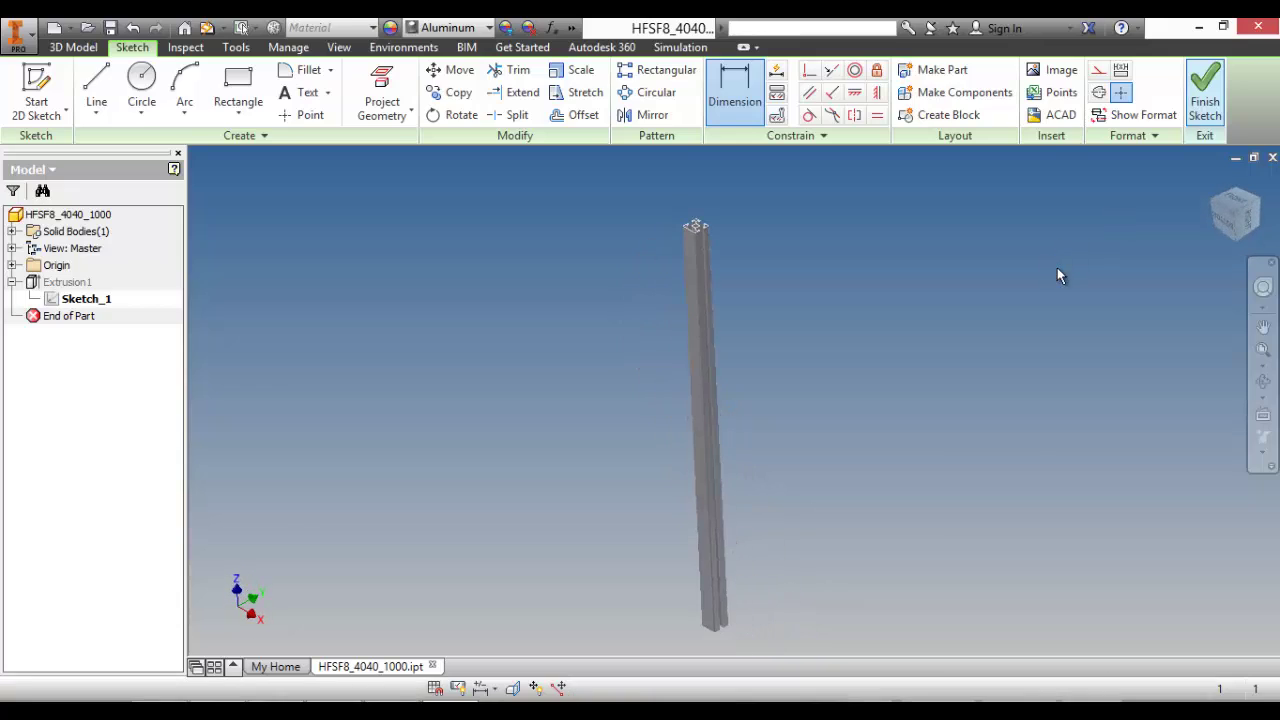
# Step: Edit Extrusion1 and enter Length=1000 mm as its distance to name the length parameter
pyautogui.doubleClick(72, 283)
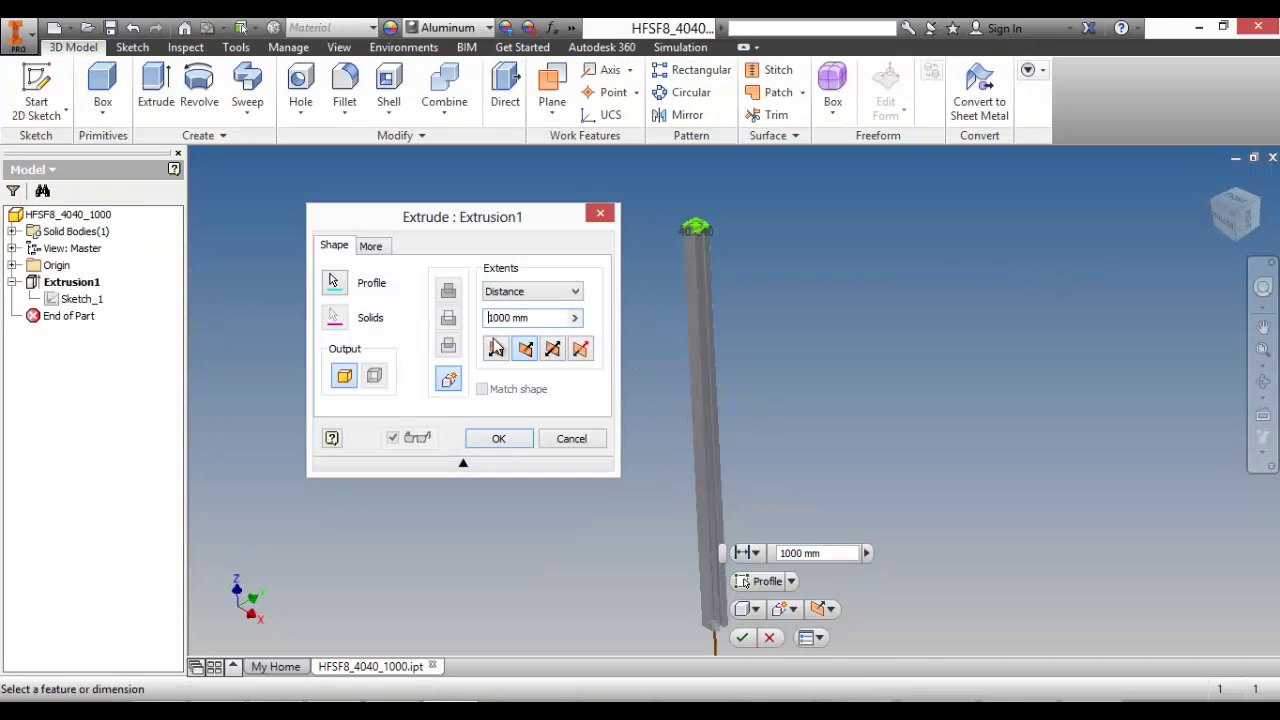
pyautogui.write('Le')
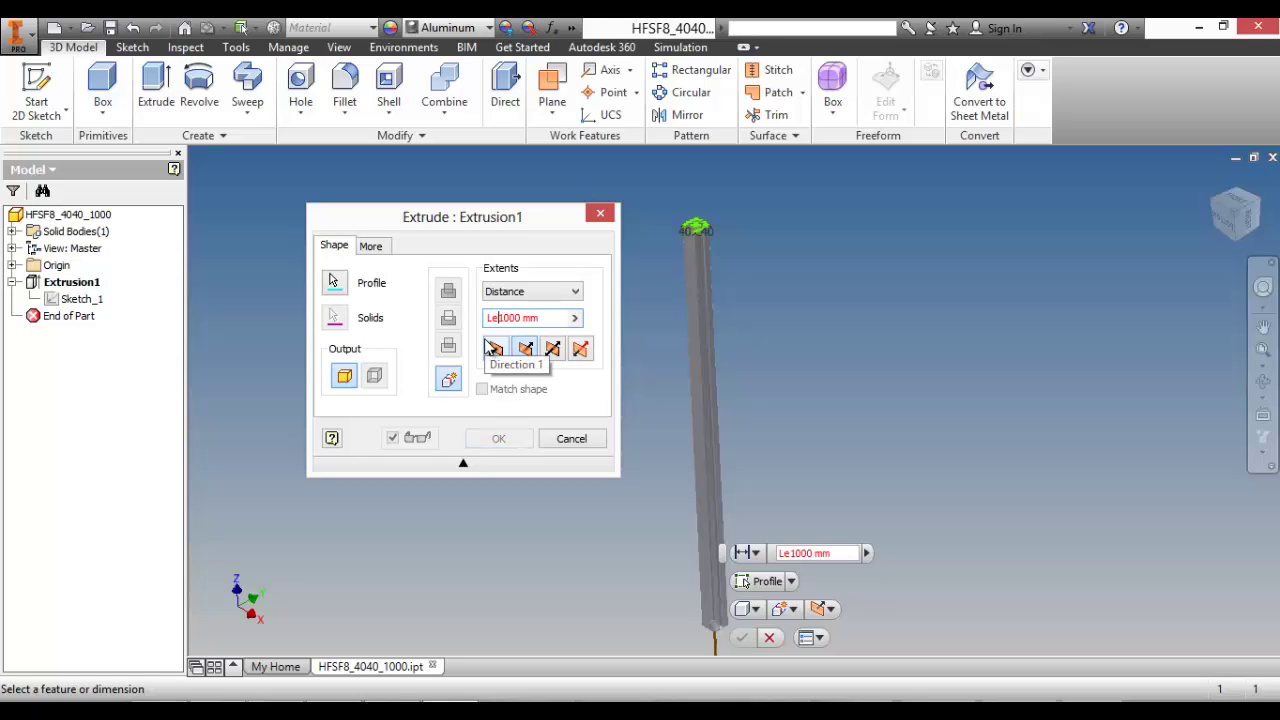
pyautogui.write('angth')
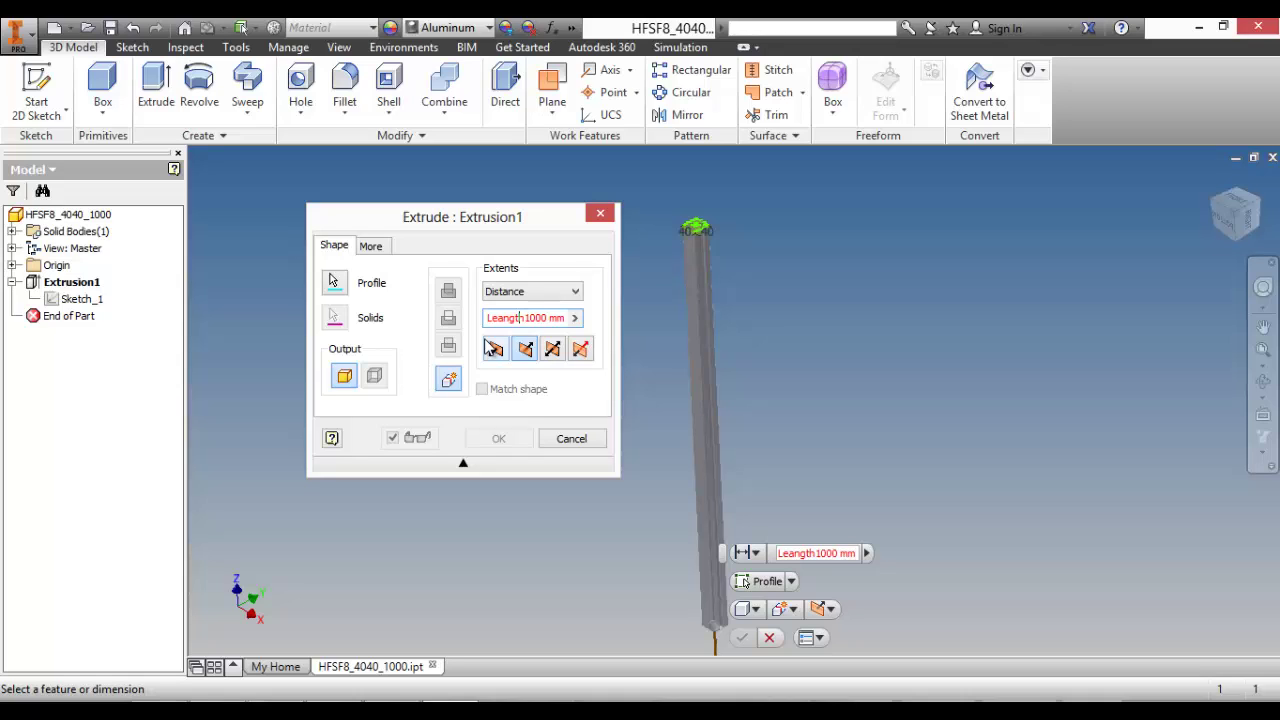
pyautogui.press('Left')
pyautogui.press('Left')
pyautogui.press('Left')
pyautogui.press('Left')
pyautogui.press('BackSpace')
pyautogui.write('=')
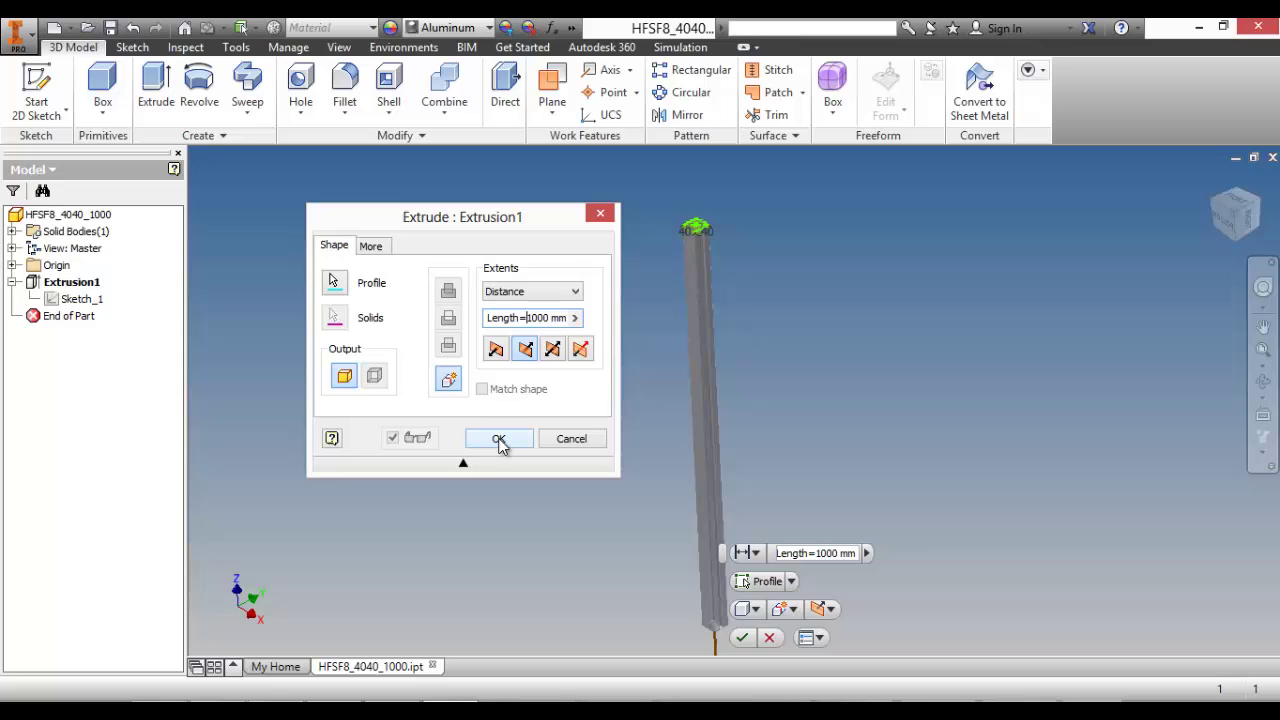
pyautogui.click(499, 440)
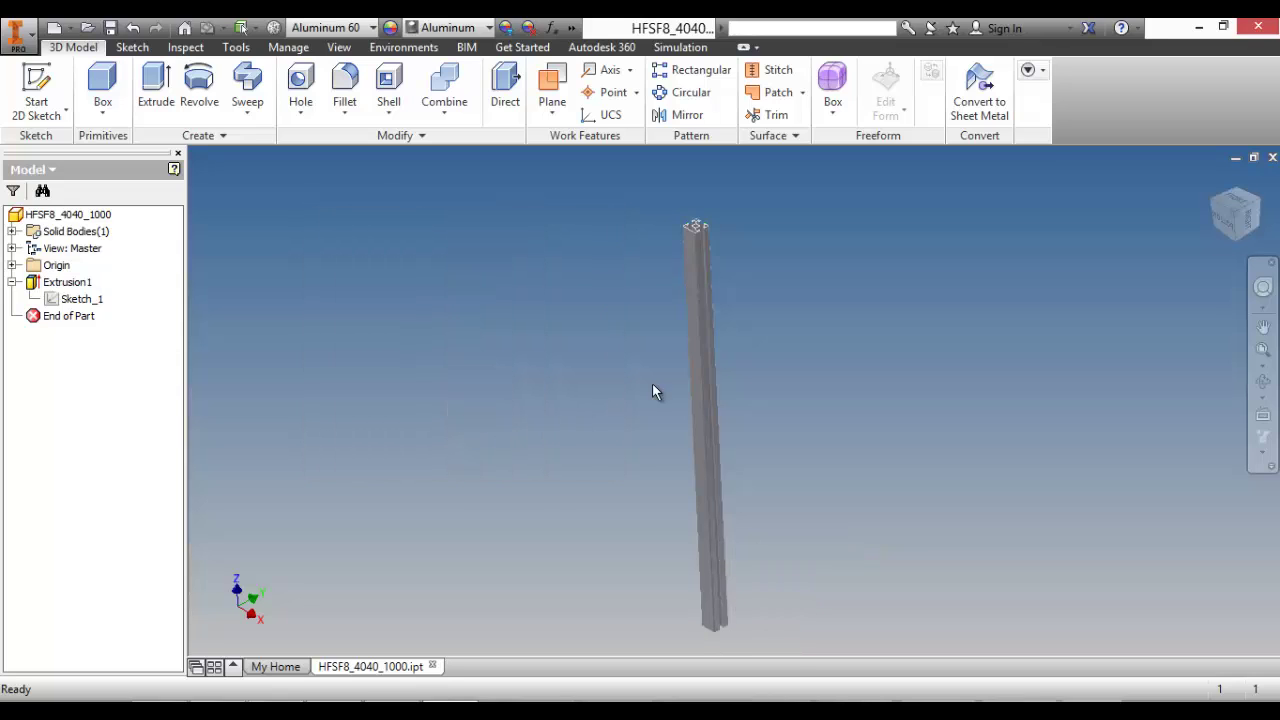
# Step: Start Structural Shape authoring for the profile part and set its category to Other
pyautogui.click(1250, 228)
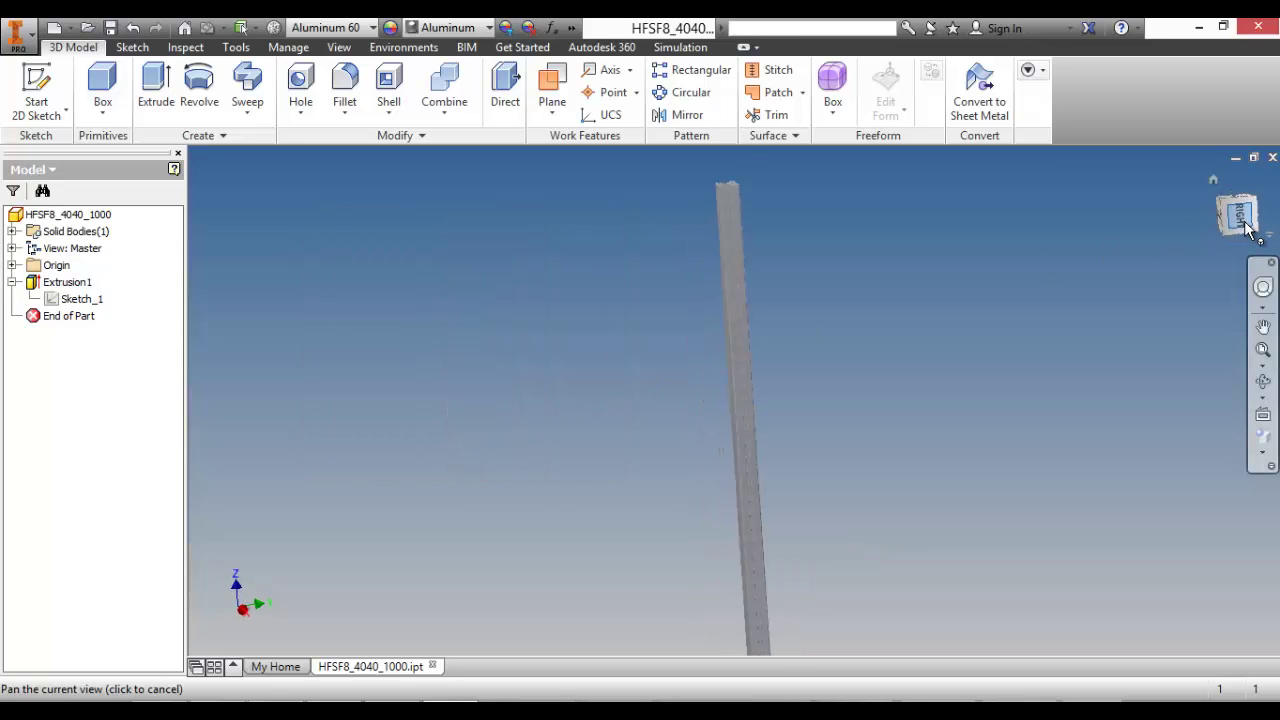
pyautogui.click(1227, 210)
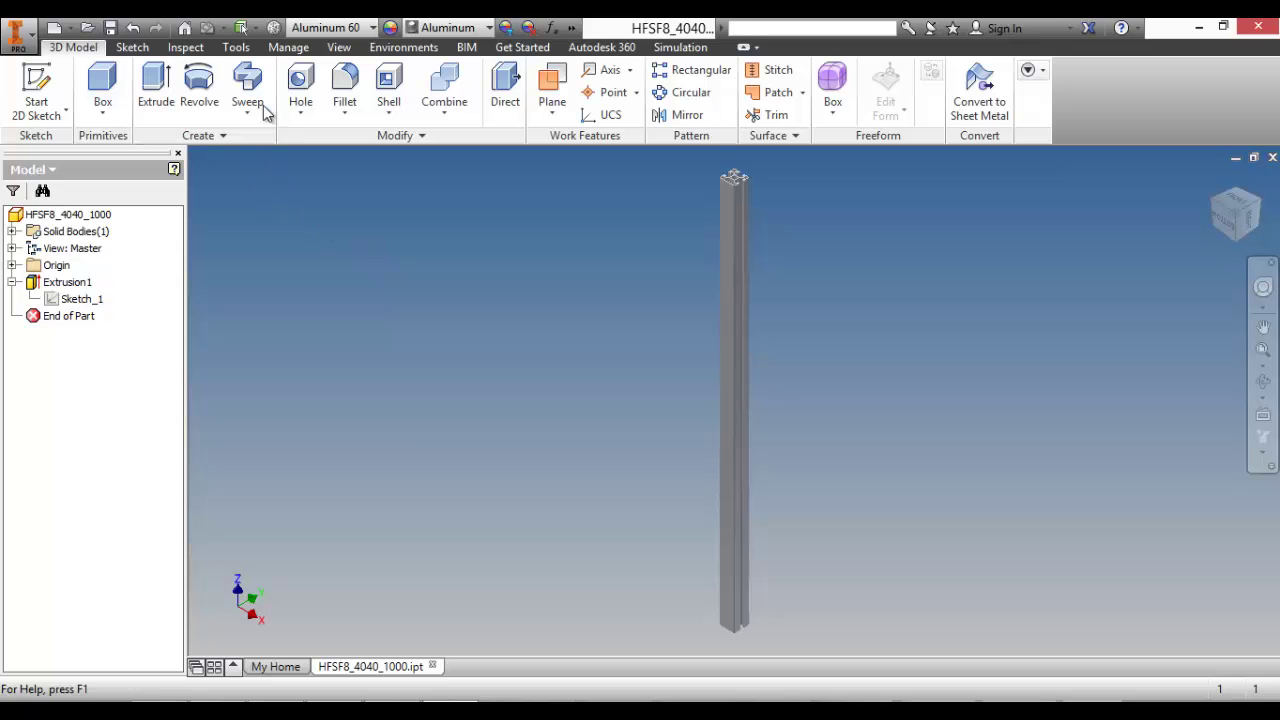
pyautogui.click(284, 49)
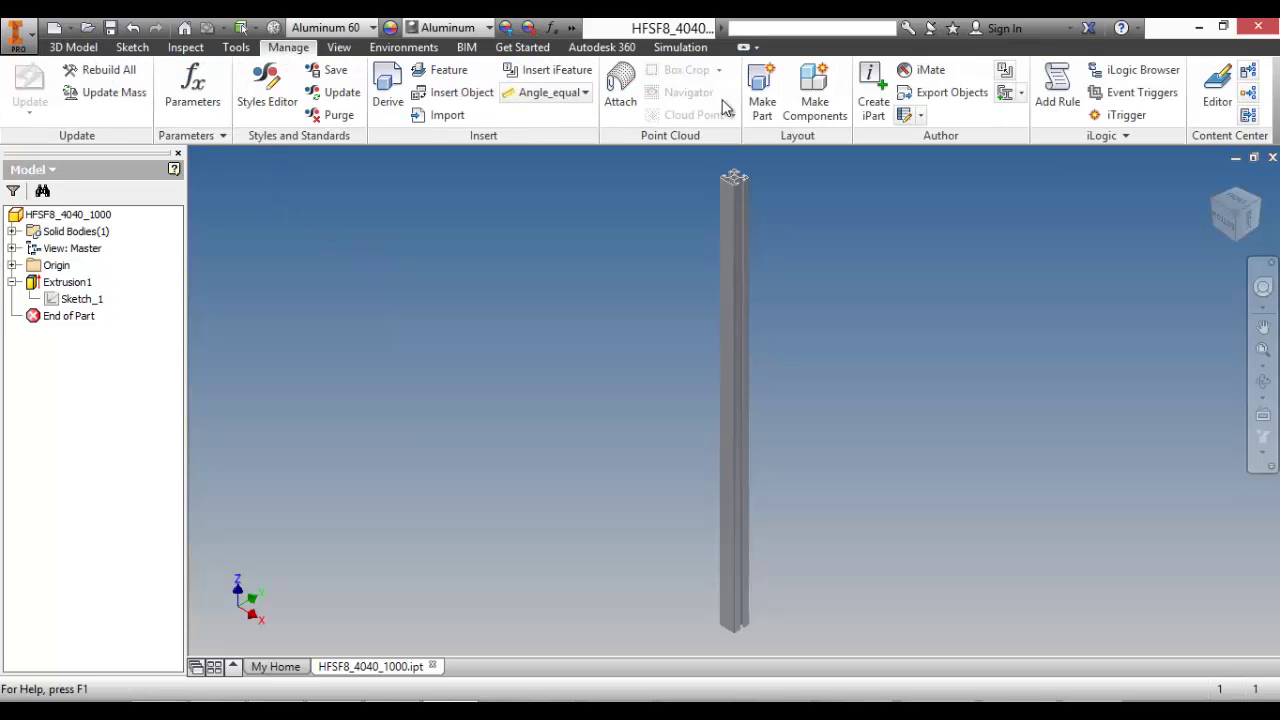
pyautogui.click(1020, 93)
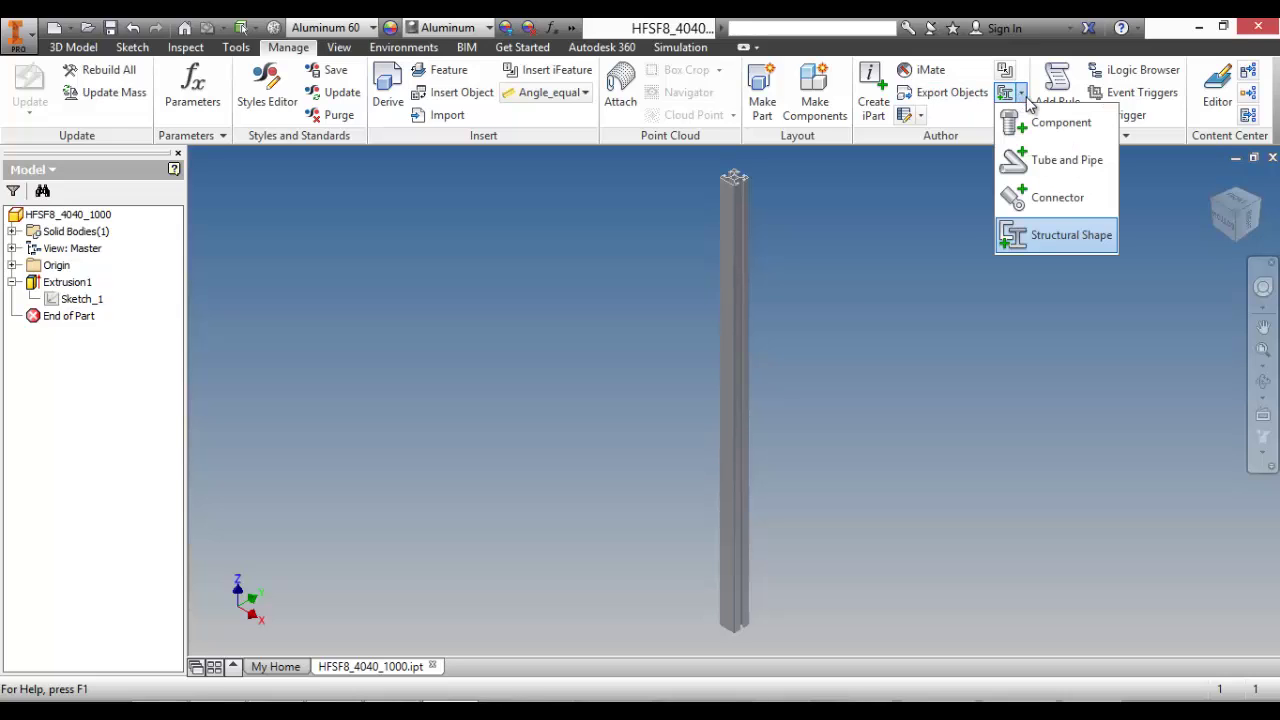
pyautogui.click(1070, 235)
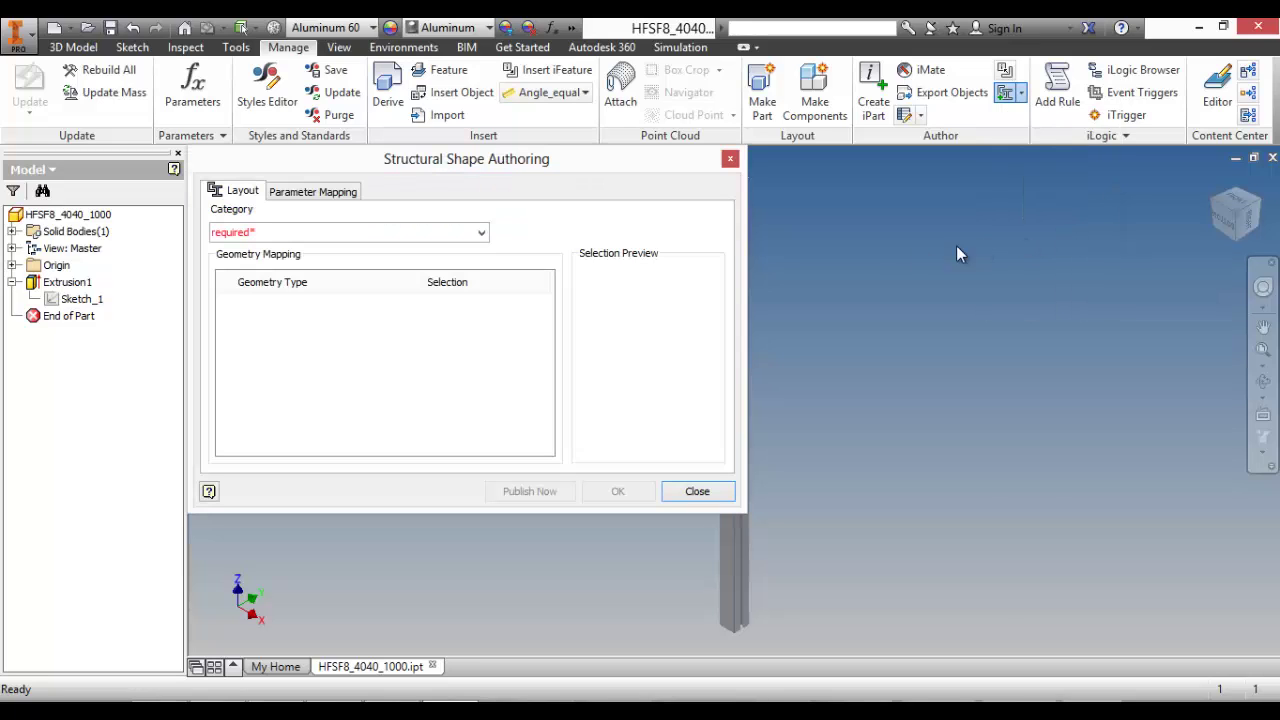
pyautogui.click(481, 233)
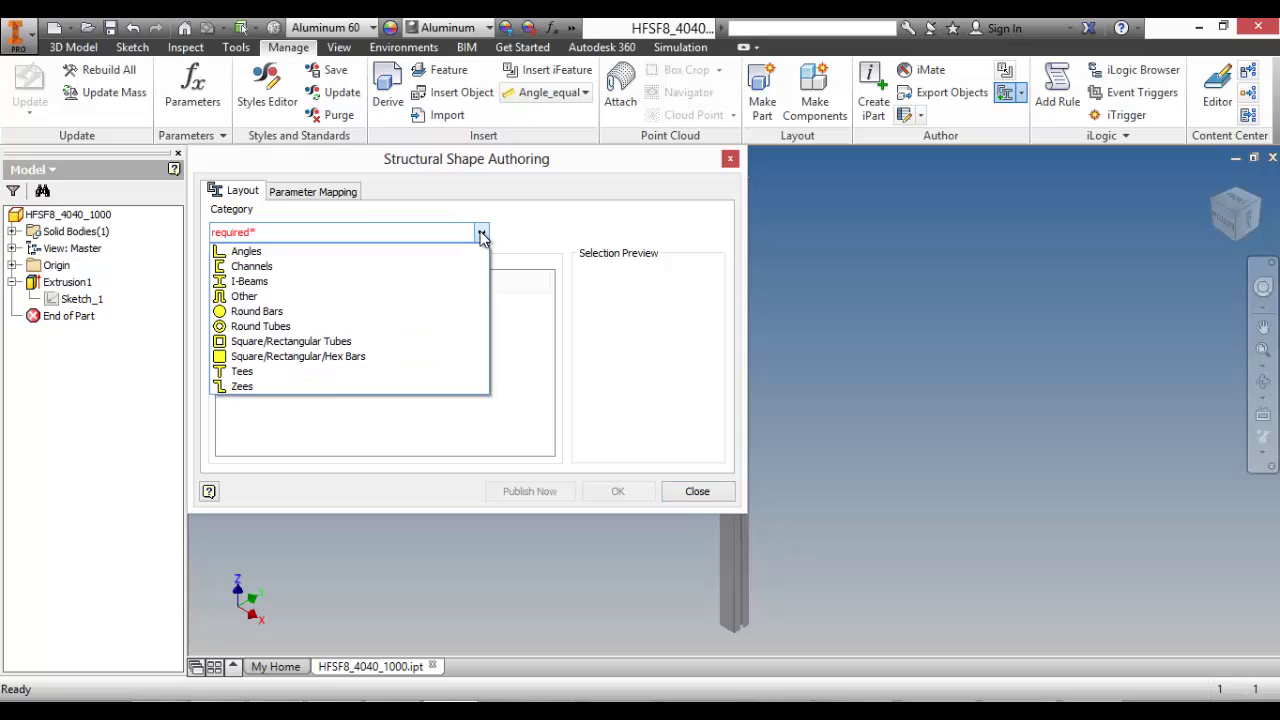
pyautogui.click(328, 303)
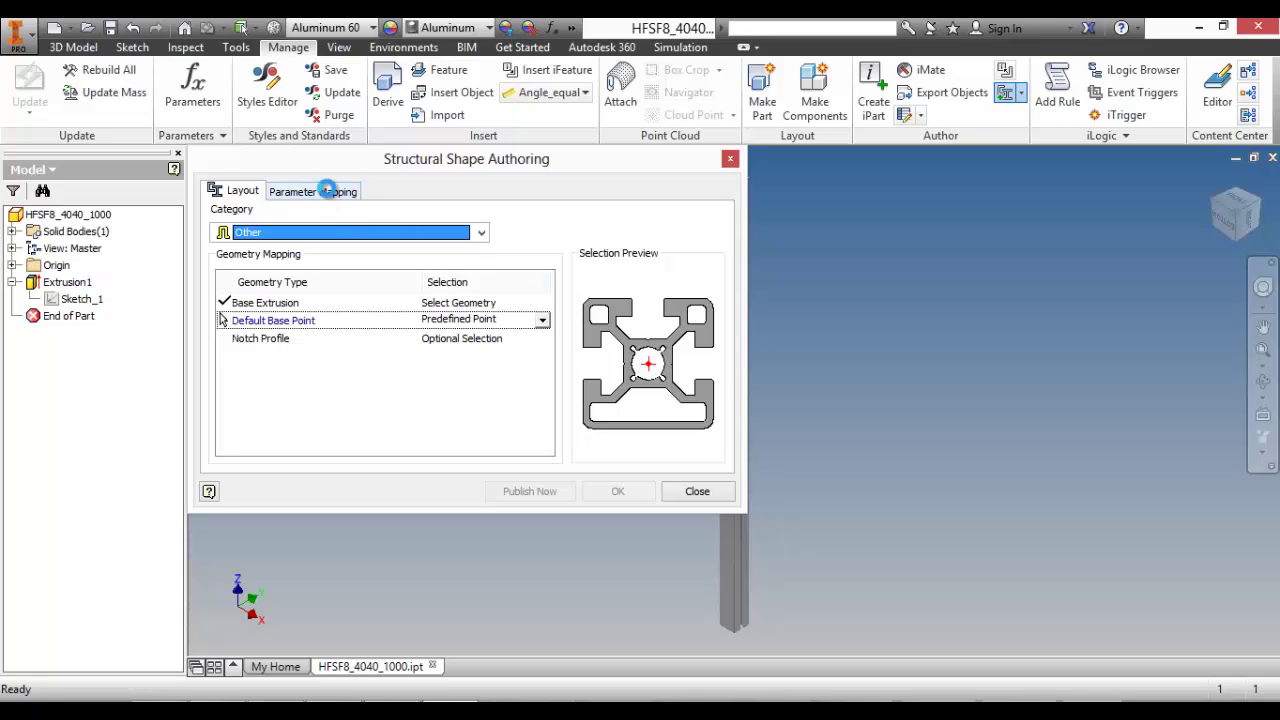
# Step: Map the Base Length category parameter to the part's Length model parameter
pyautogui.click(330, 194)
pyautogui.click(693, 242)
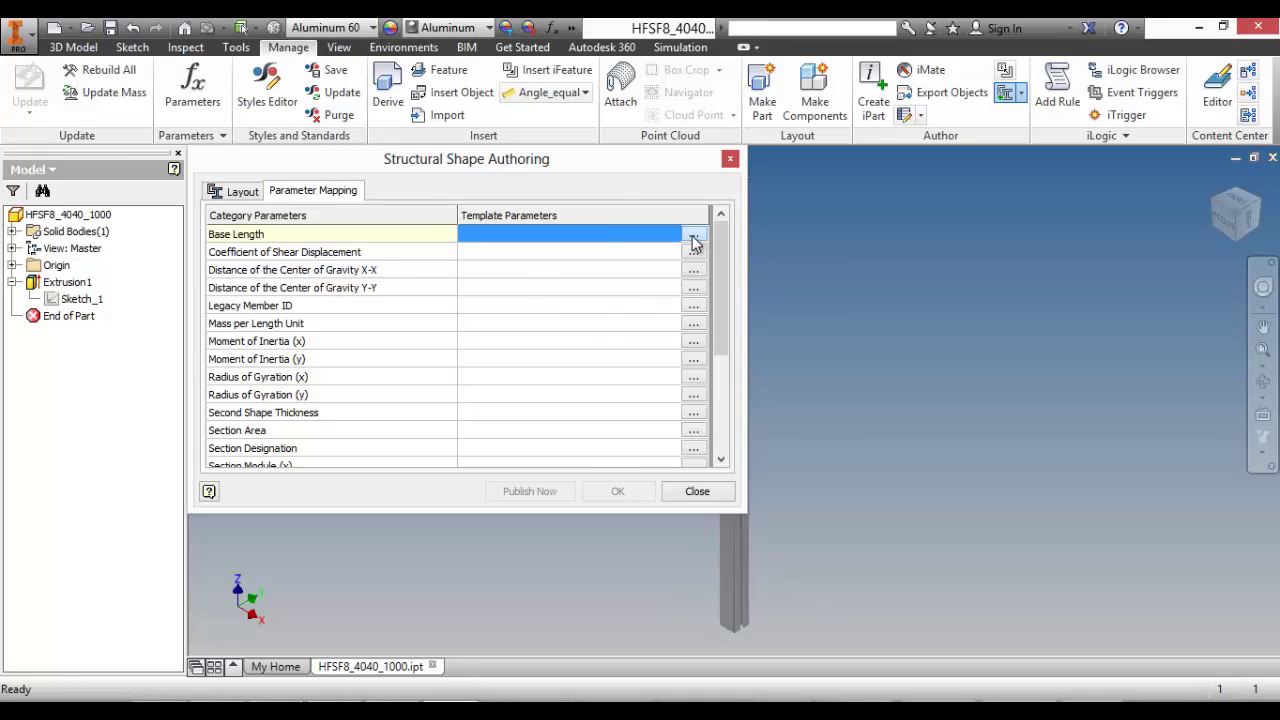
pyautogui.click(342, 220)
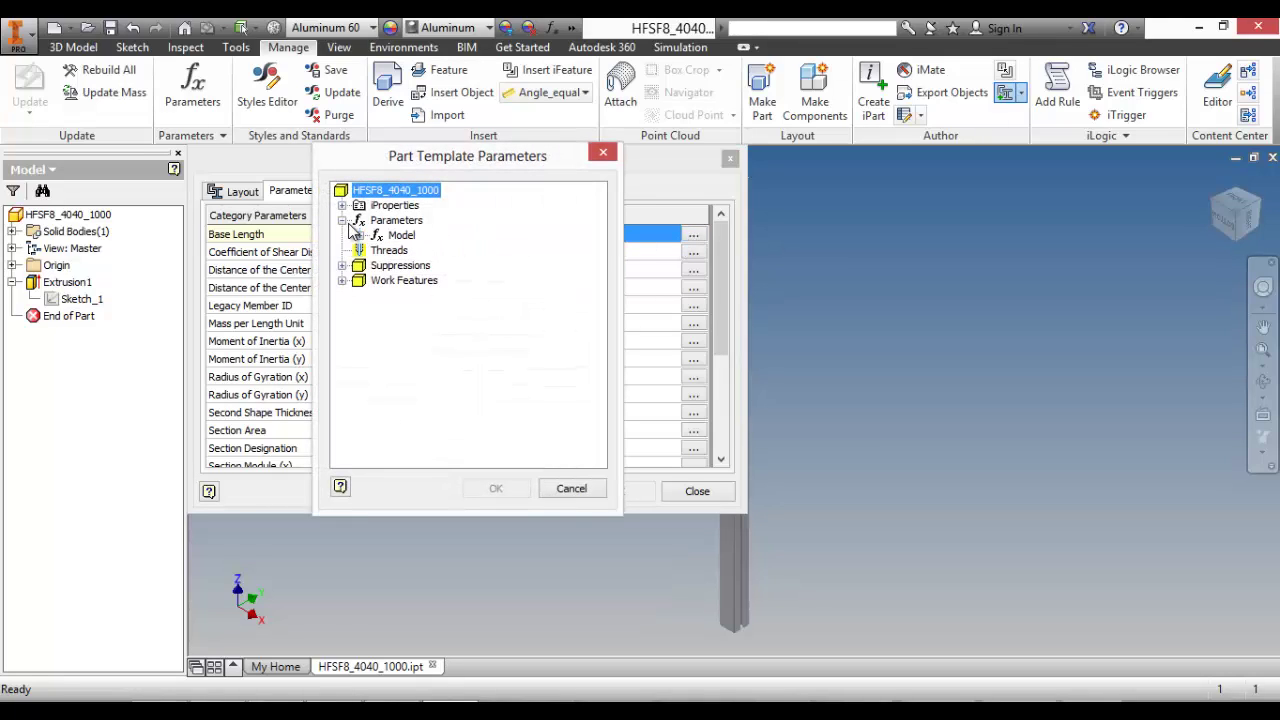
pyautogui.click(358, 236)
pyautogui.click(418, 252)
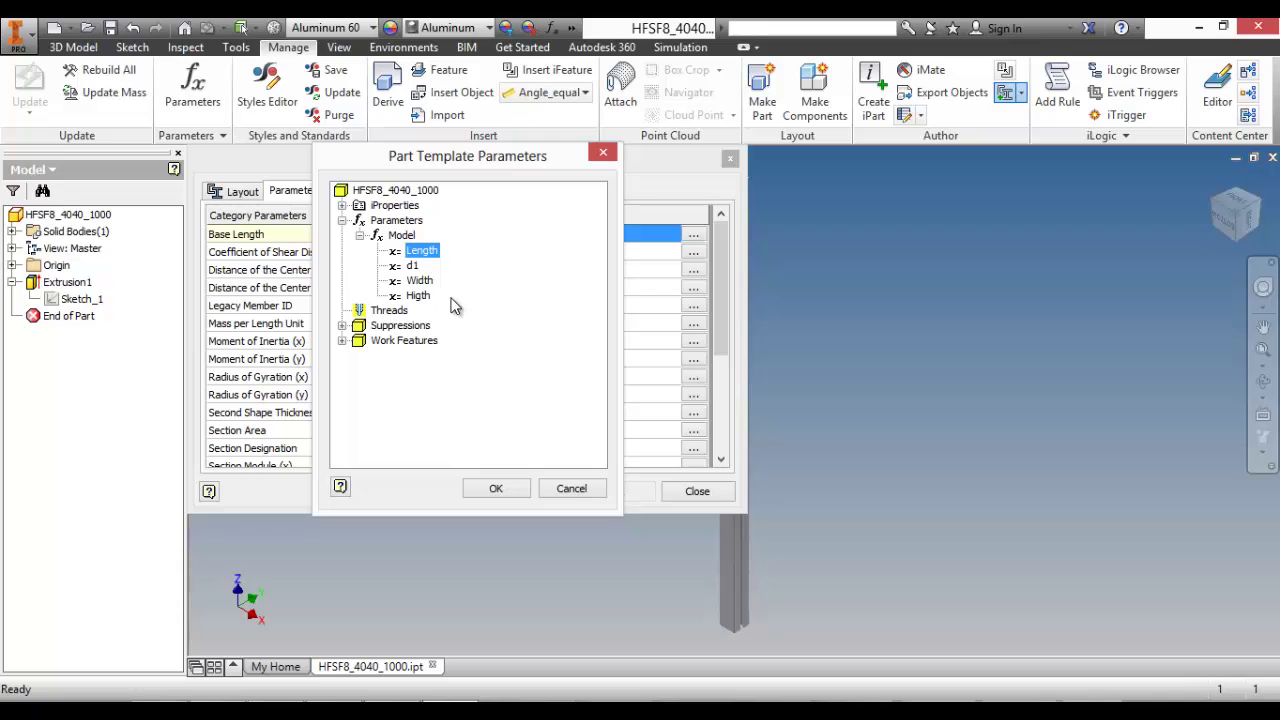
pyautogui.click(522, 488)
# Step: Map the Shape Height category parameter to the part's Higth model parameter
pyautogui.moveTo(724, 276); pyautogui.dragTo(712, 368)
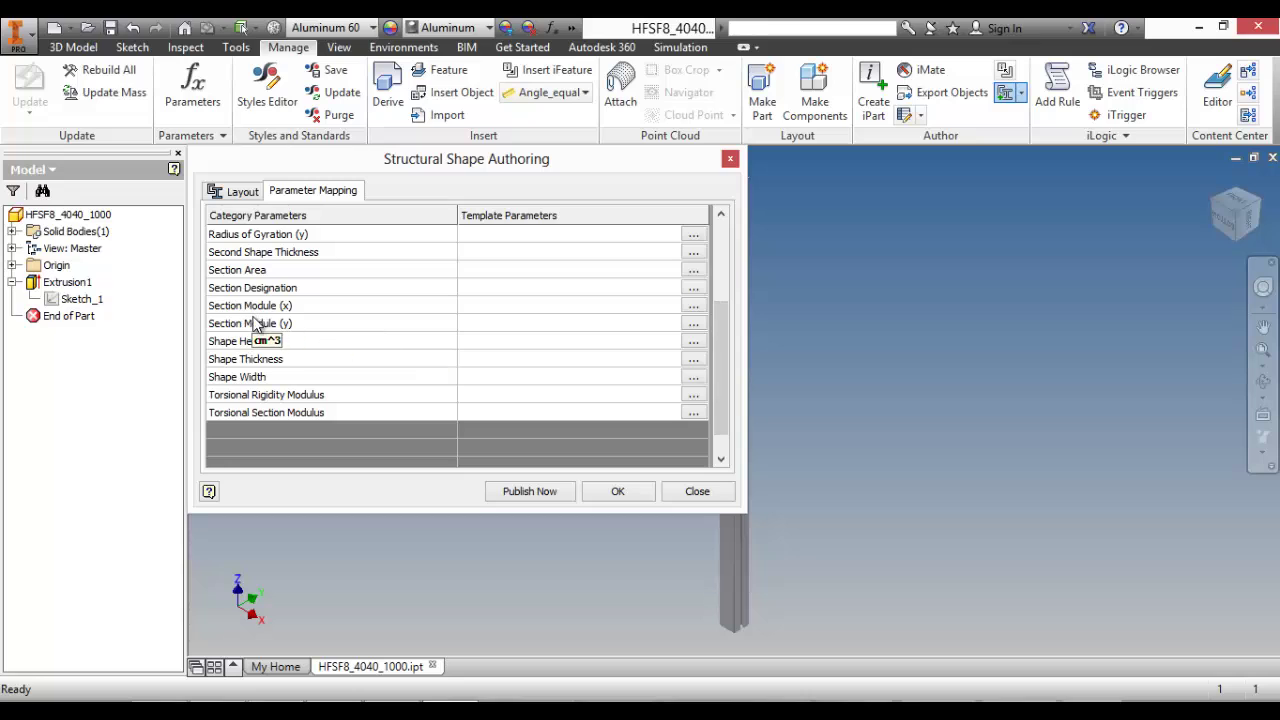
pyautogui.click(693, 343)
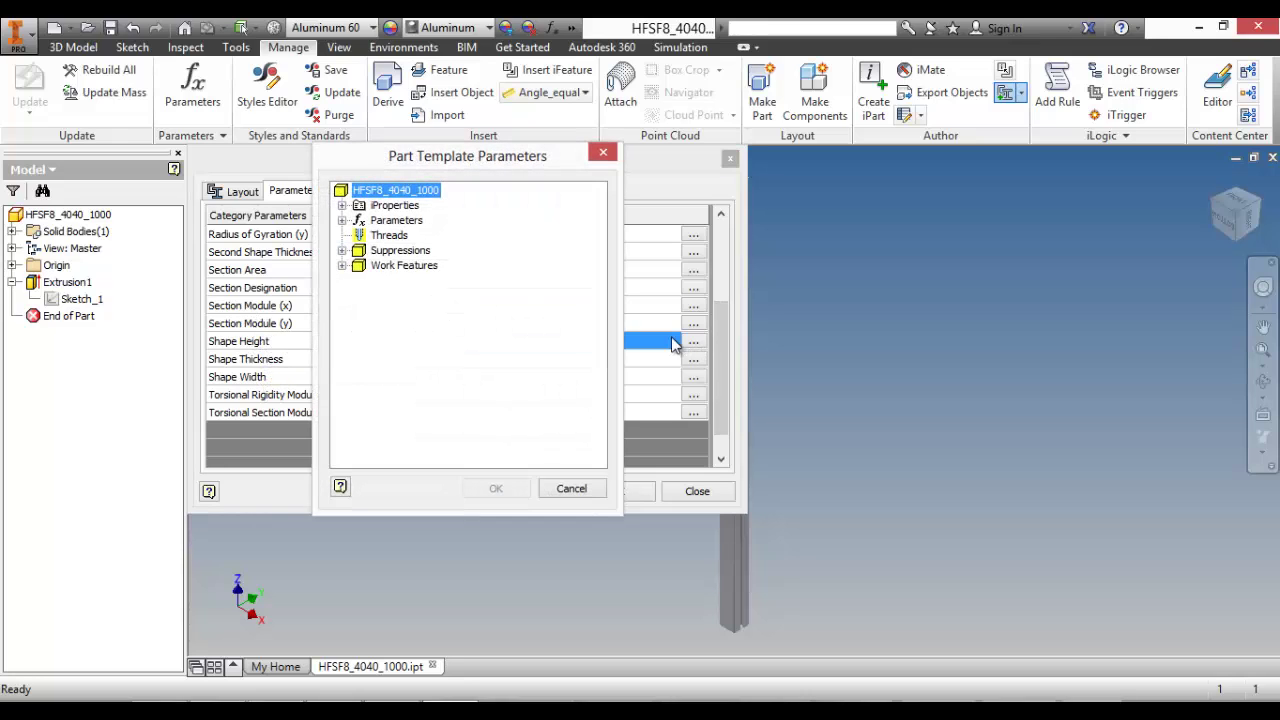
pyautogui.click(342, 220)
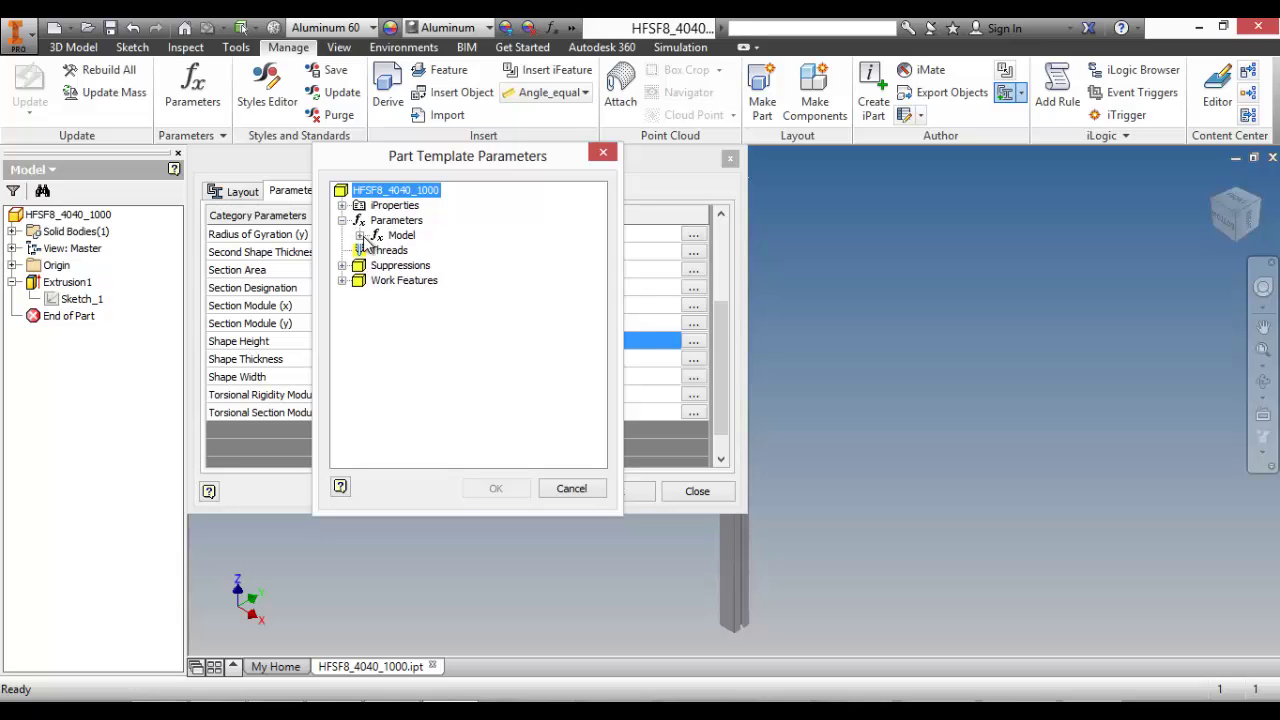
pyautogui.click(360, 236)
pyautogui.moveTo(455, 170); pyautogui.dragTo(490, 171)
pyautogui.click(464, 297)
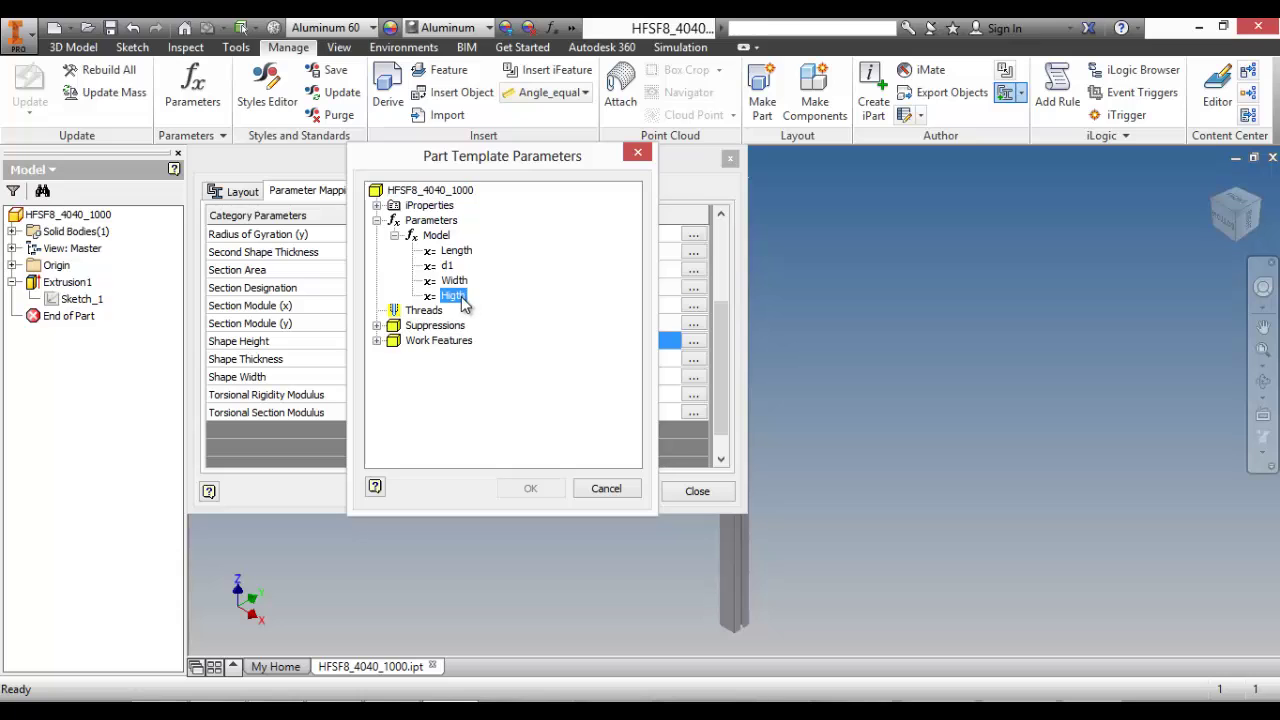
pyautogui.click(557, 489)
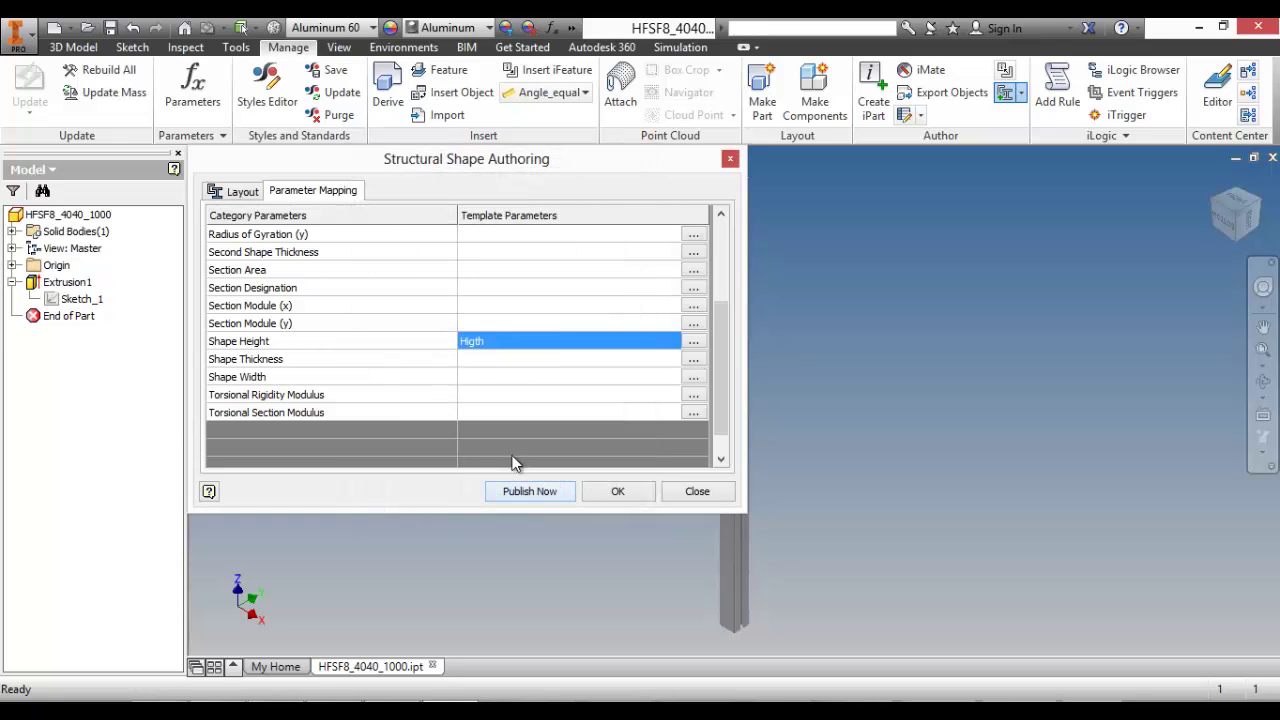
# Step: Map the Shape Width category parameter to the part's Width model parameter
pyautogui.click(693, 380)
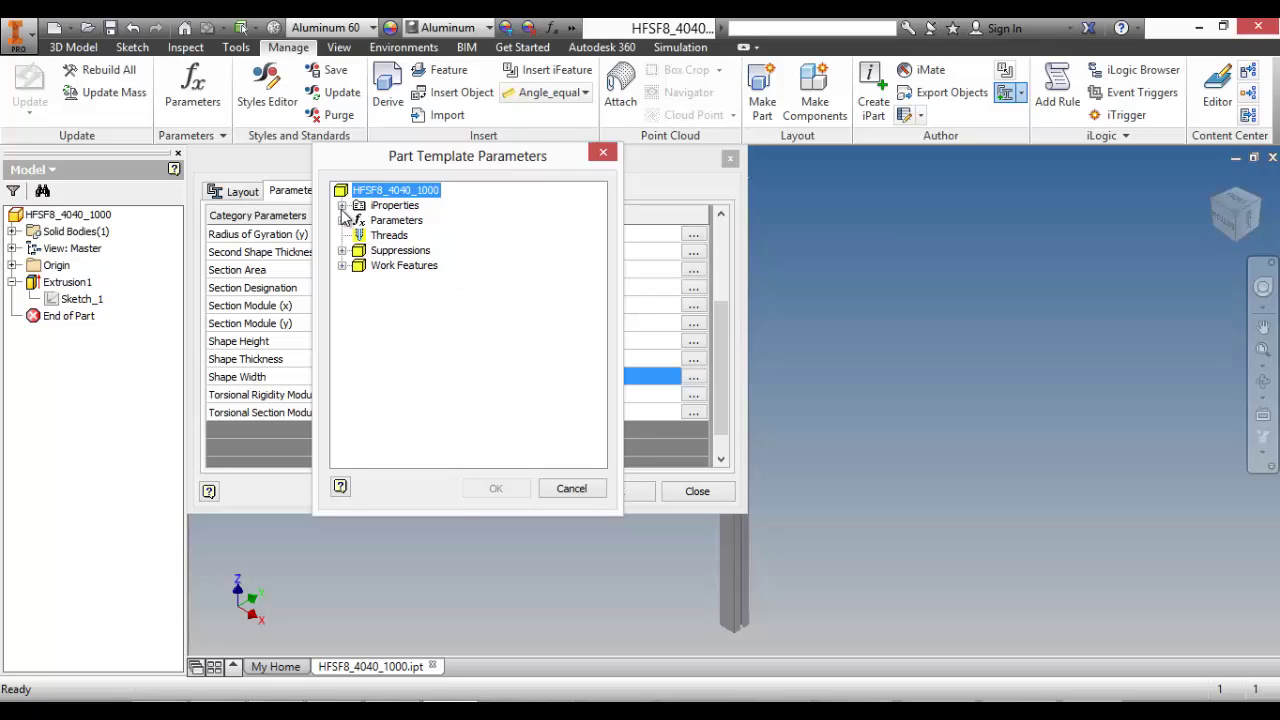
pyautogui.click(342, 220)
pyautogui.click(361, 235)
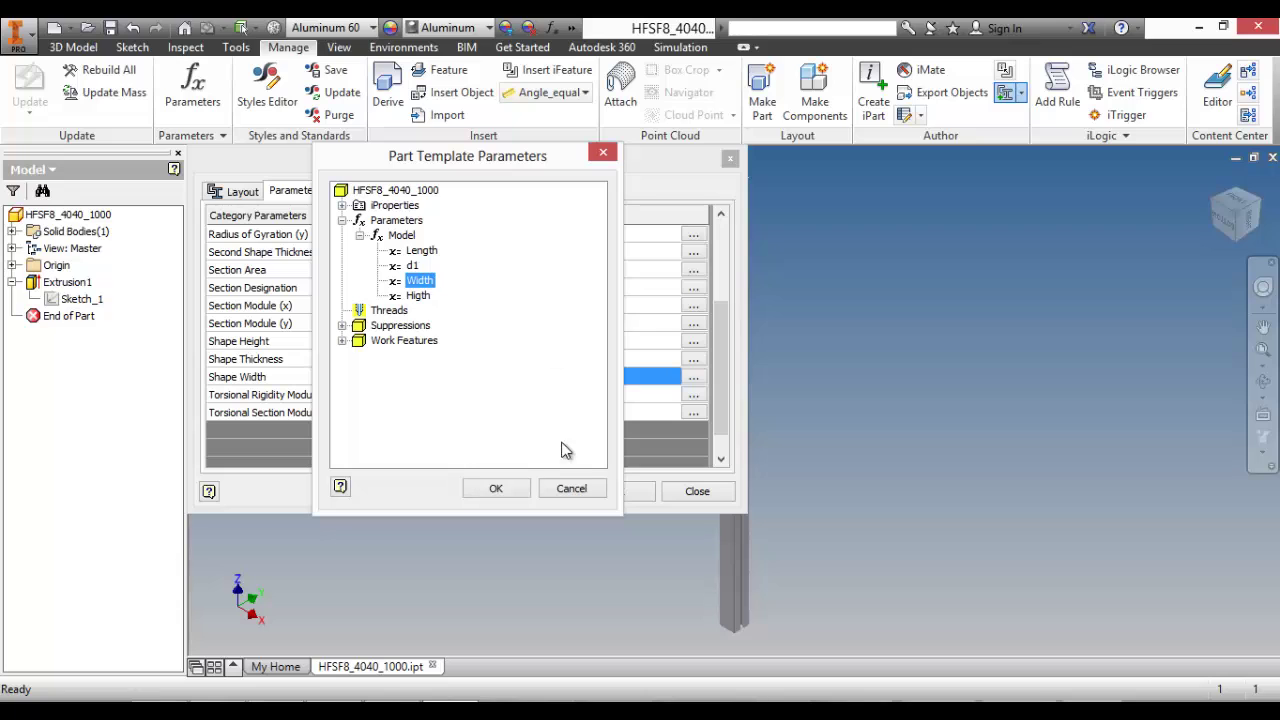
pyautogui.click(494, 487)
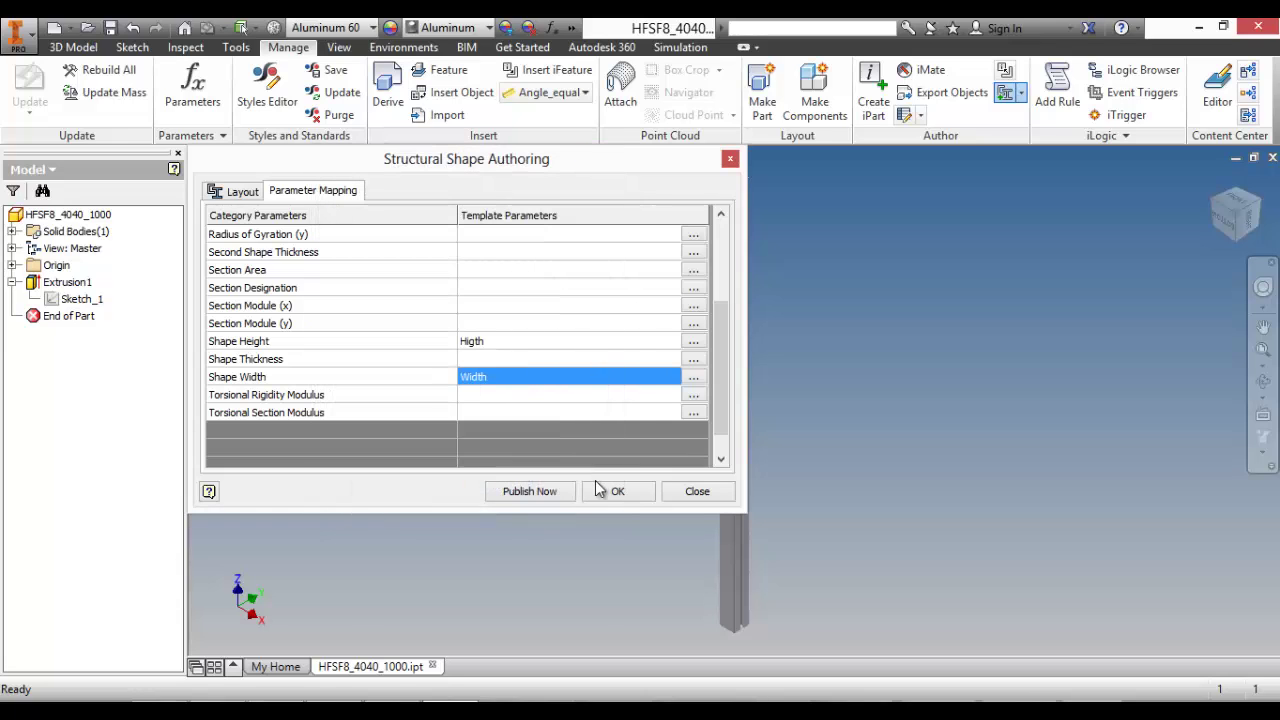
# Step: Start publishing the authored profile and choose the Aluminum Frame library with English as the language
pyautogui.click(560, 495)
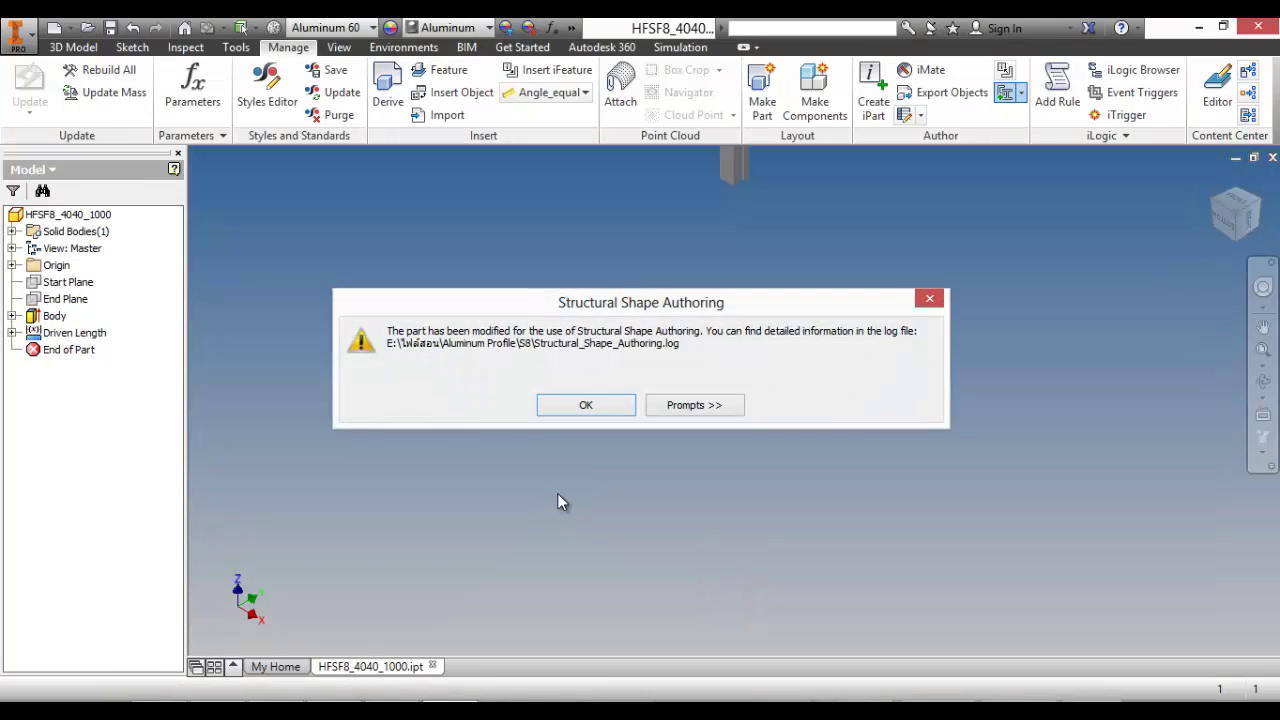
pyautogui.click(586, 418)
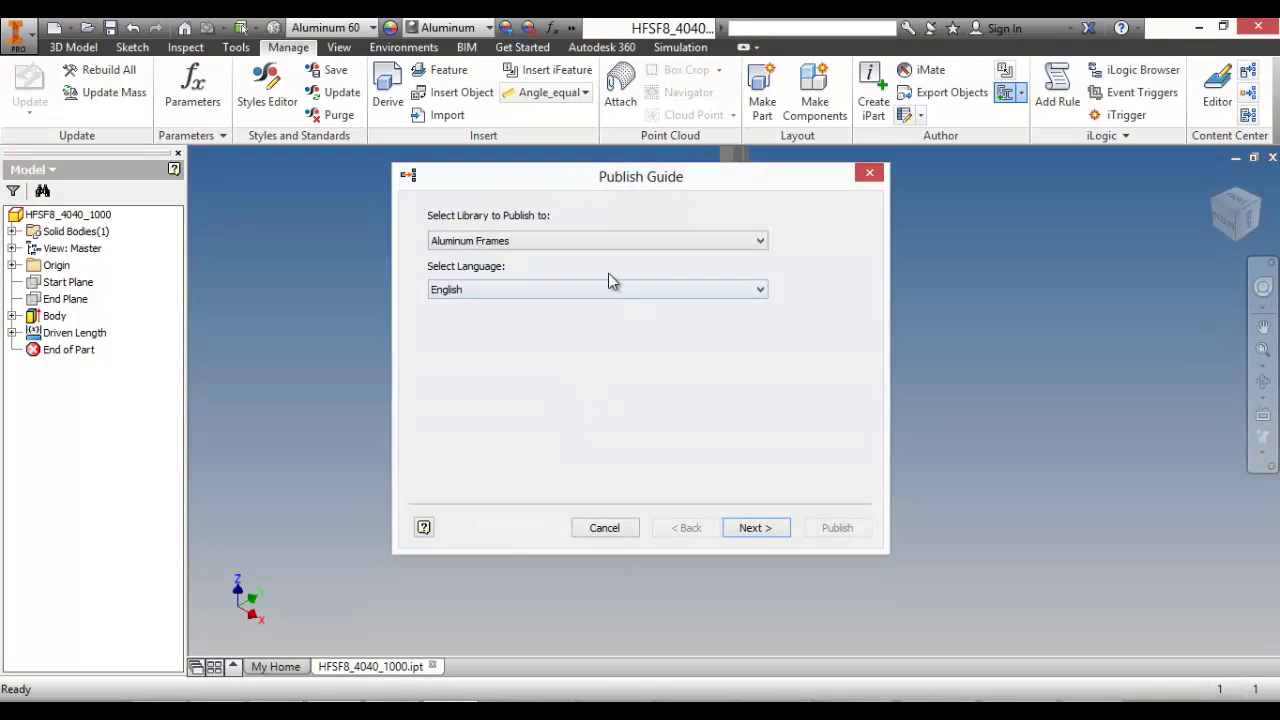
pyautogui.click(617, 245)
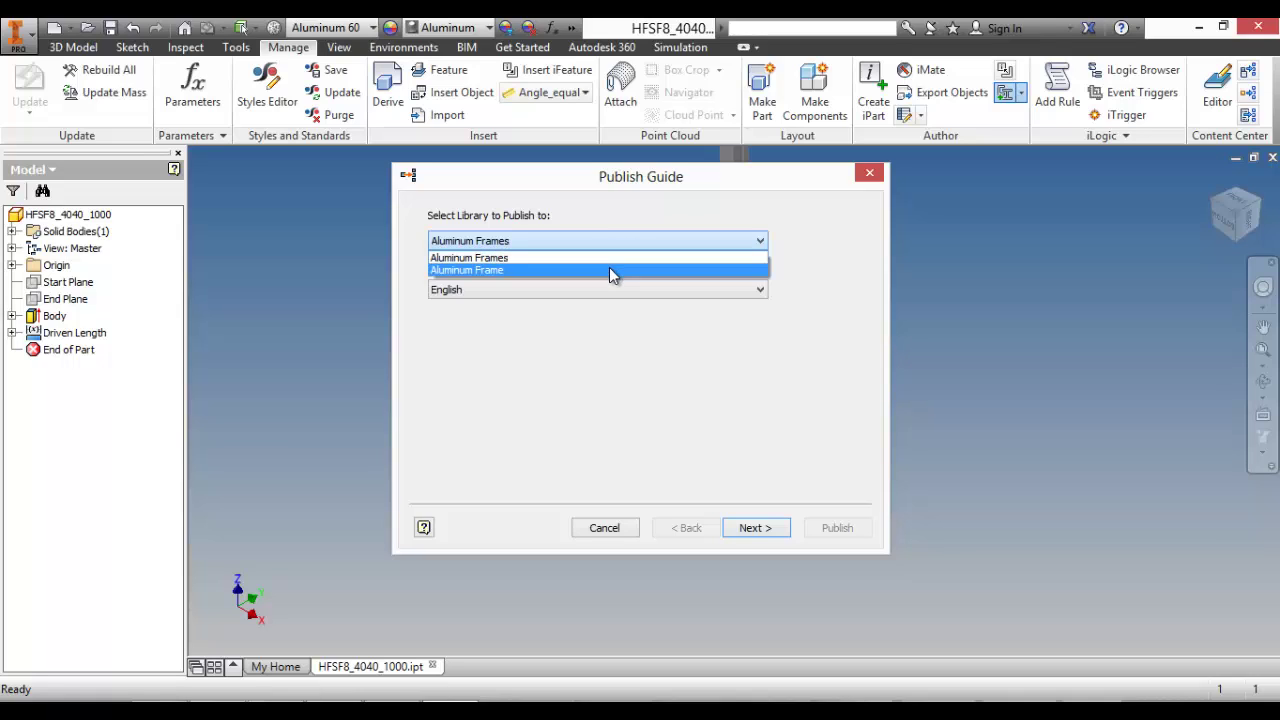
pyautogui.click(610, 270)
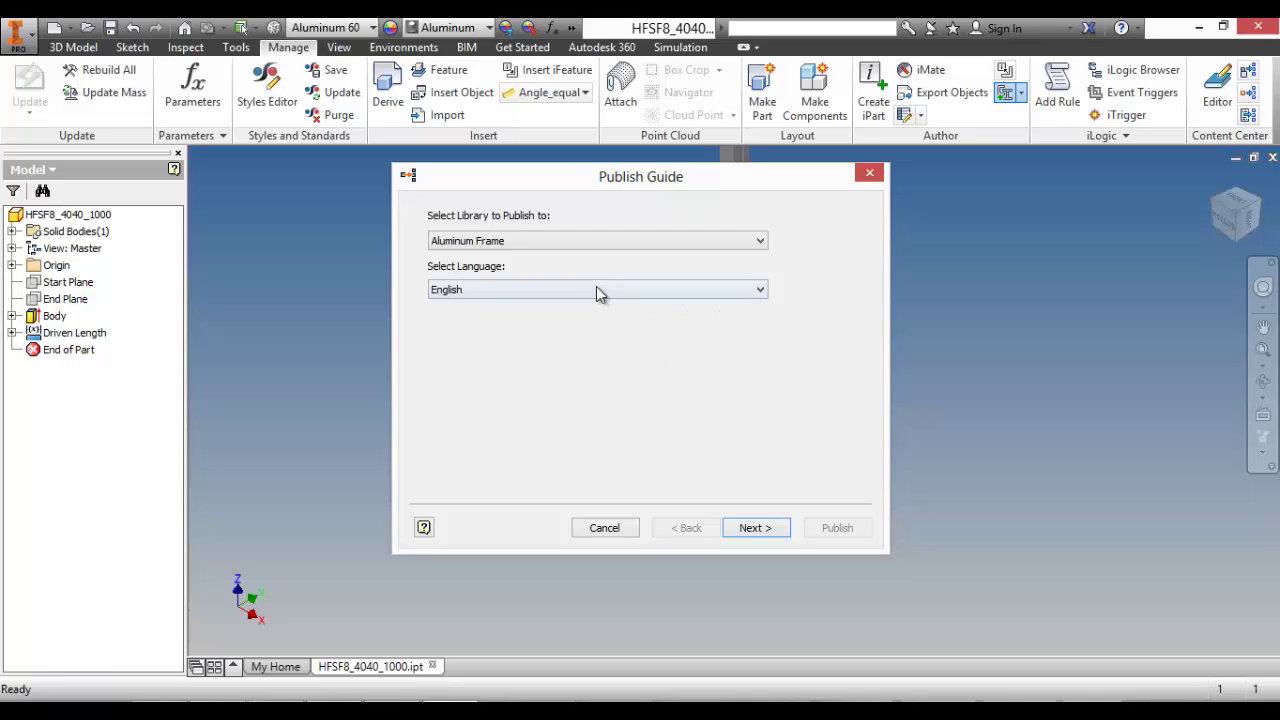
pyautogui.click(756, 527)
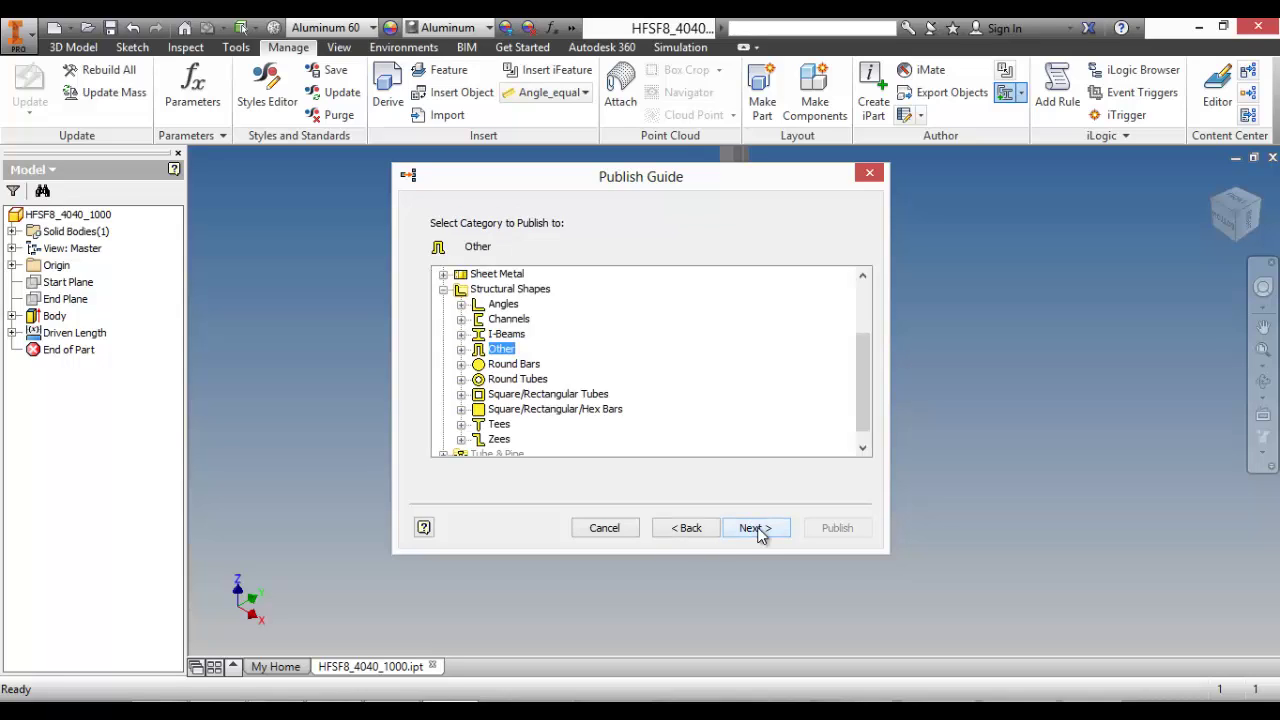
# Step: Accept Other under Structural Shapes as the publishing category and keep the existing family column mappings
pyautogui.click(756, 527)
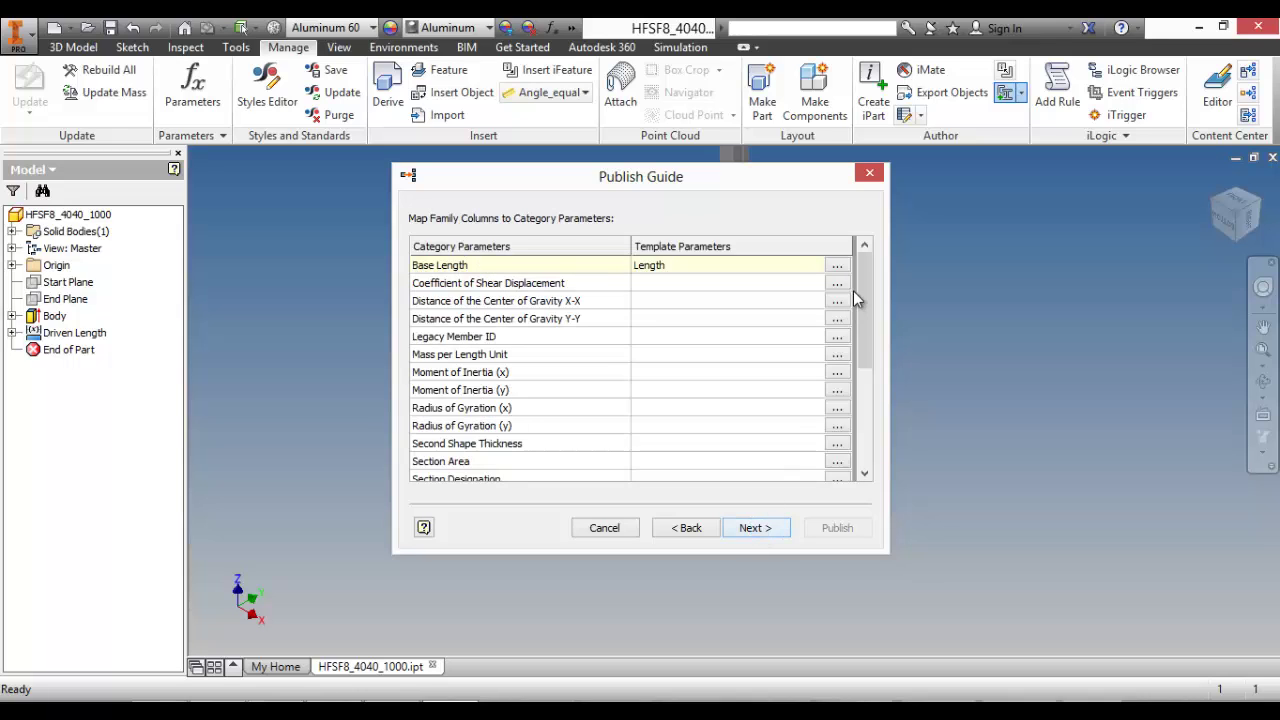
pyautogui.moveTo(858, 296); pyautogui.dragTo(860, 382)
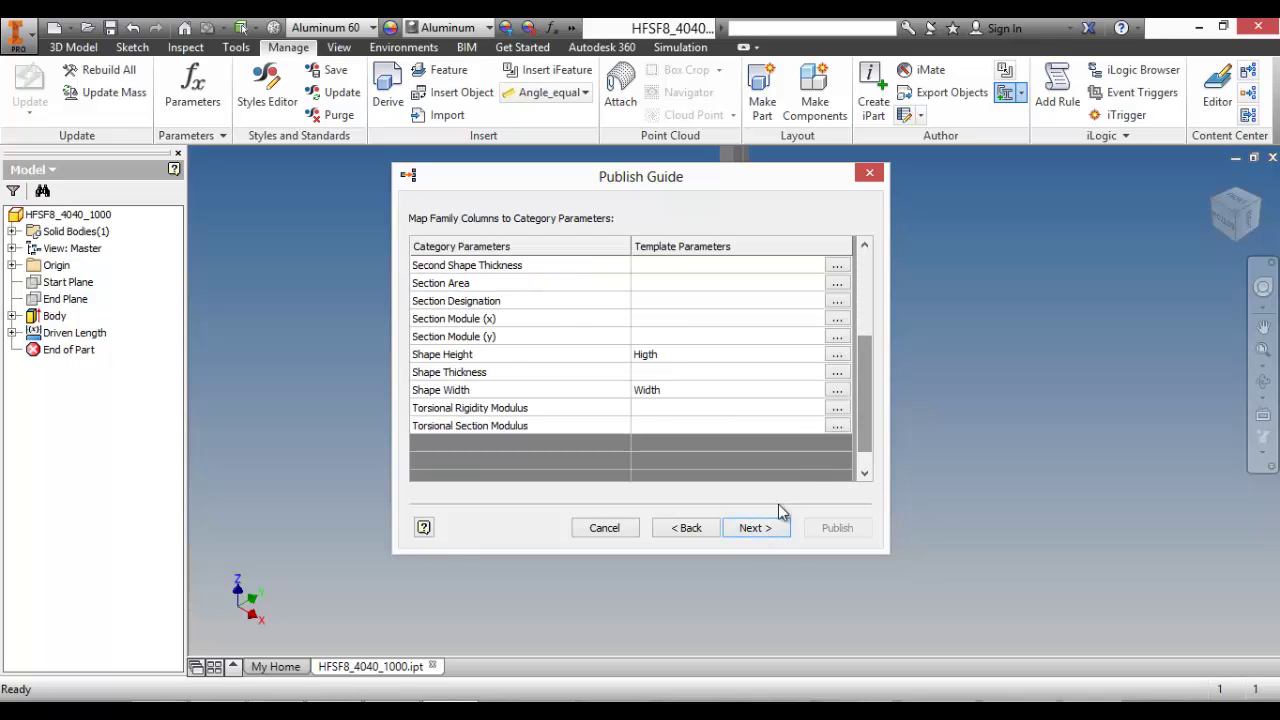
pyautogui.click(764, 530)
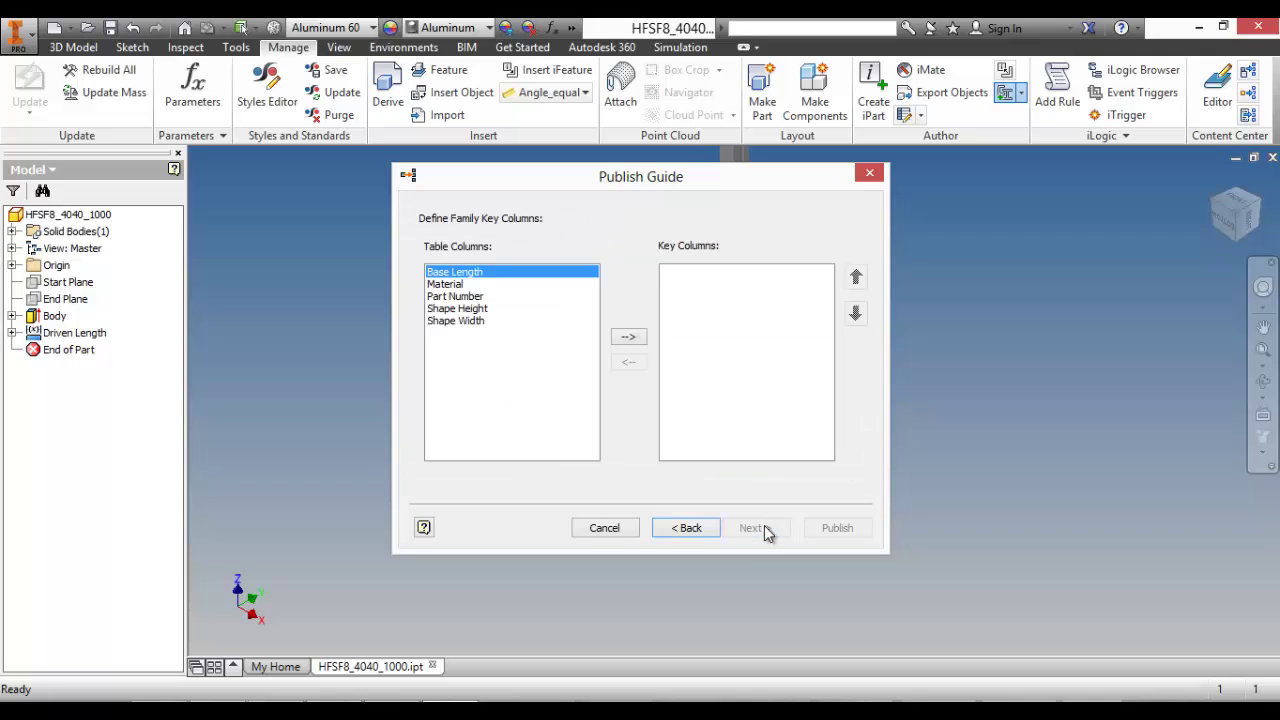
# Step: Define Base Length, Material, Shape Height and Shape Width as the family key columns, leaving out Part Number
pyautogui.click(630, 338)
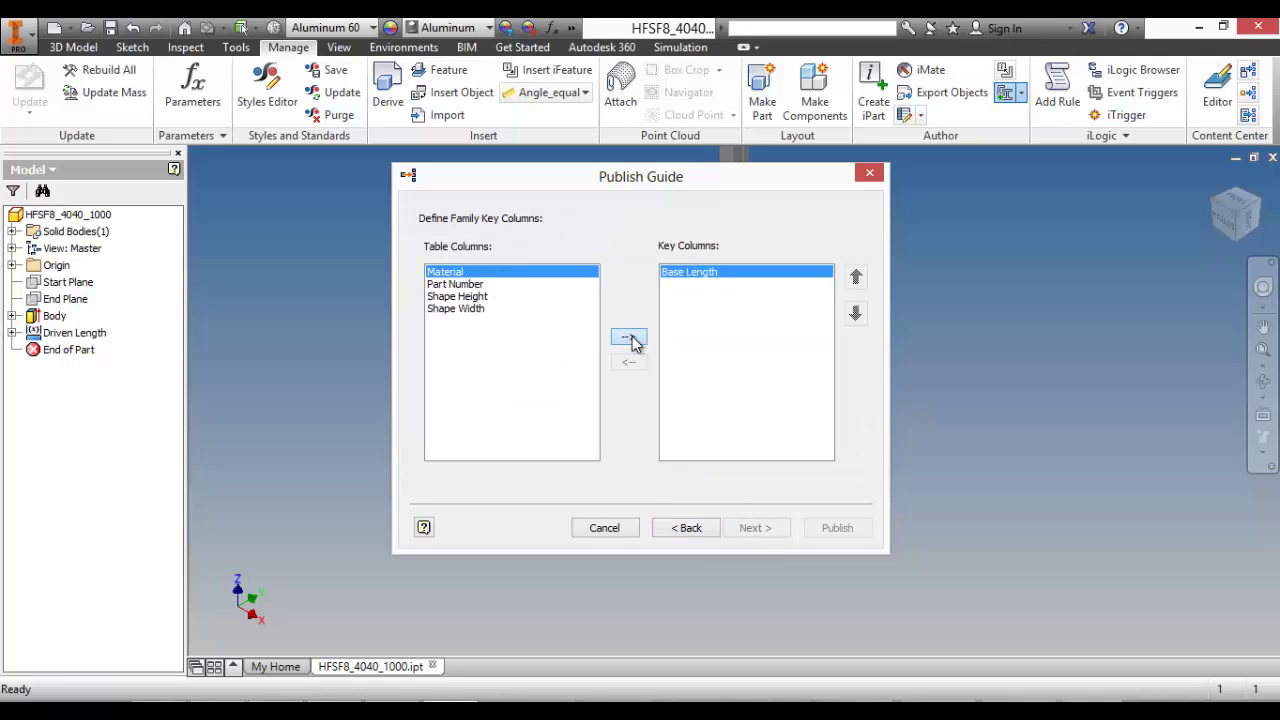
pyautogui.click(632, 342)
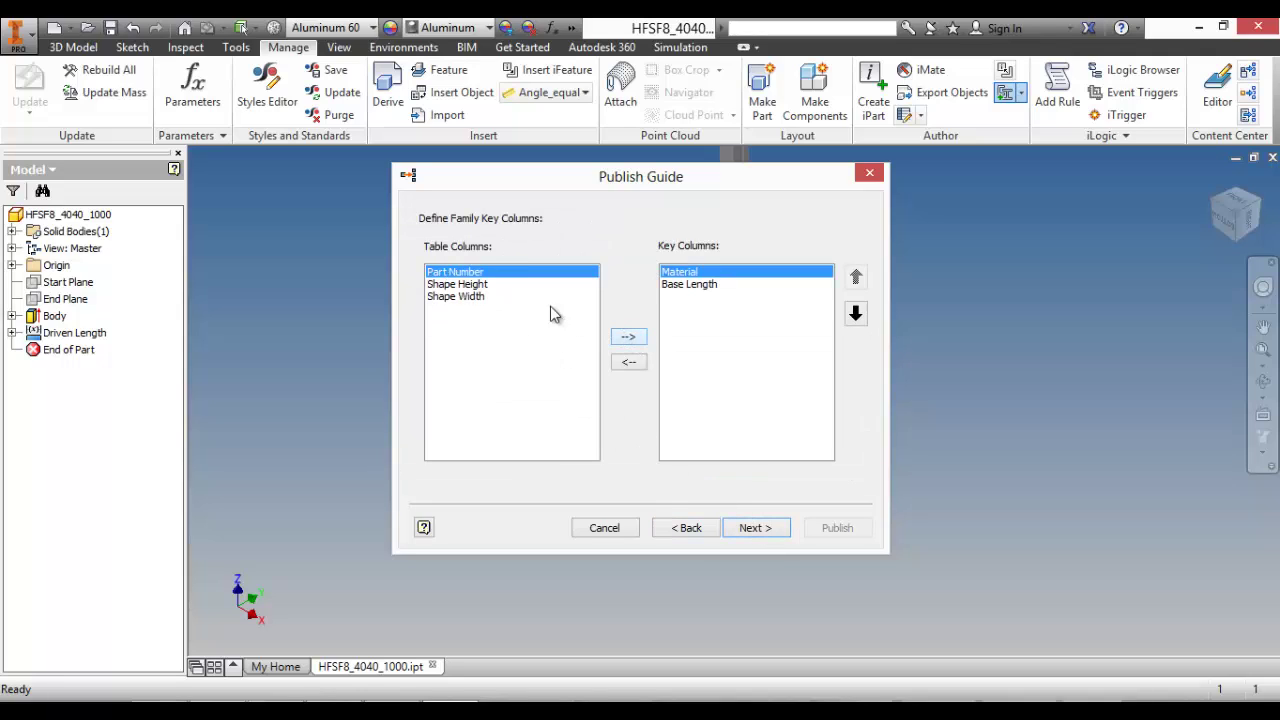
pyautogui.click(505, 285)
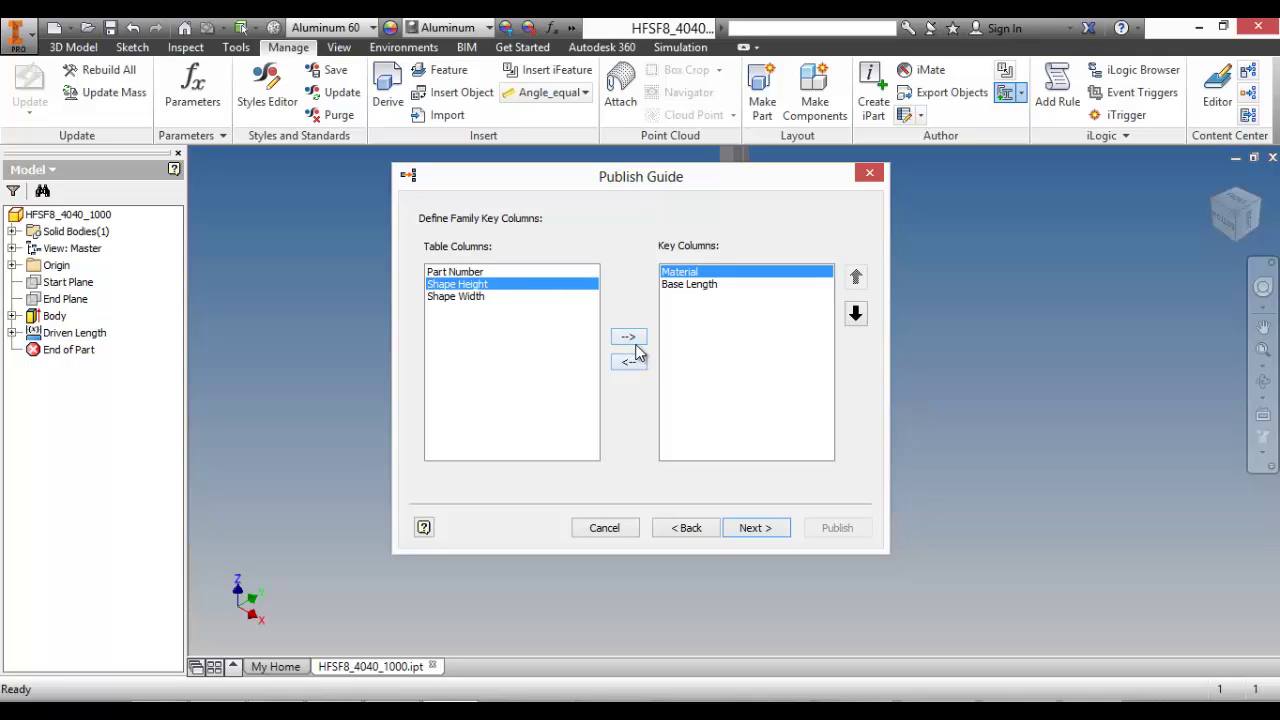
pyautogui.click(632, 339)
pyautogui.click(643, 341)
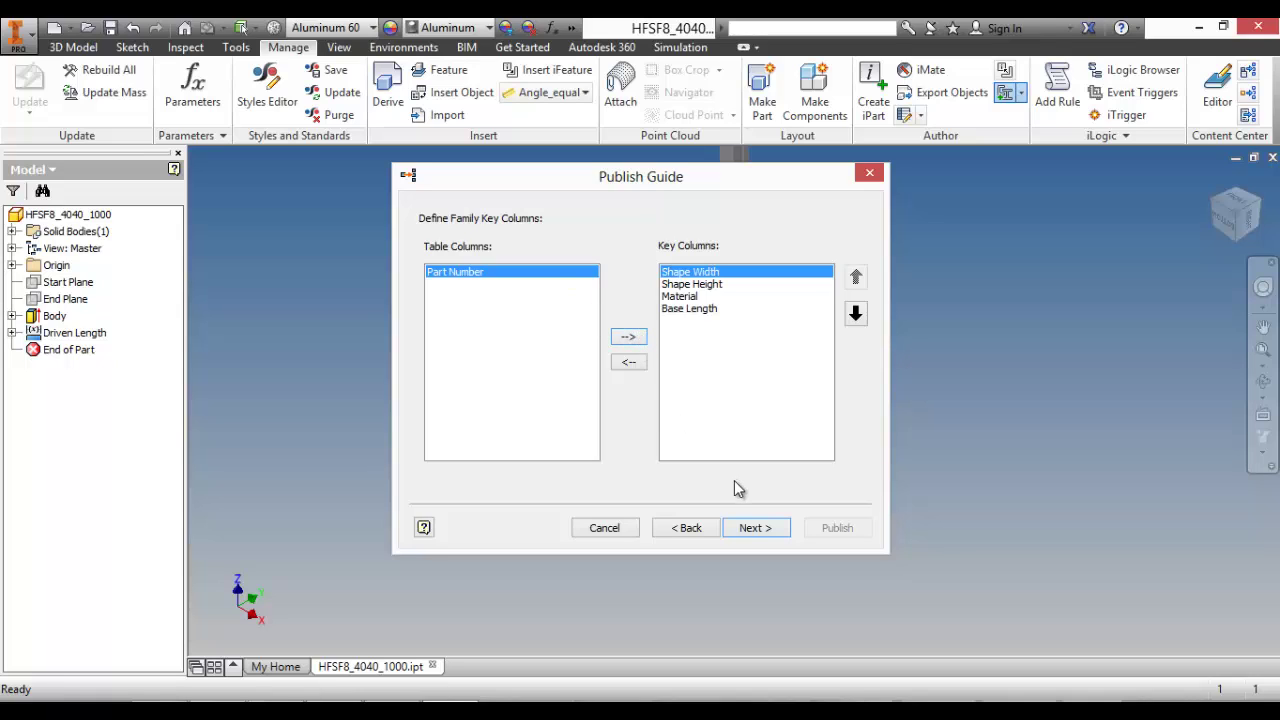
pyautogui.click(772, 527)
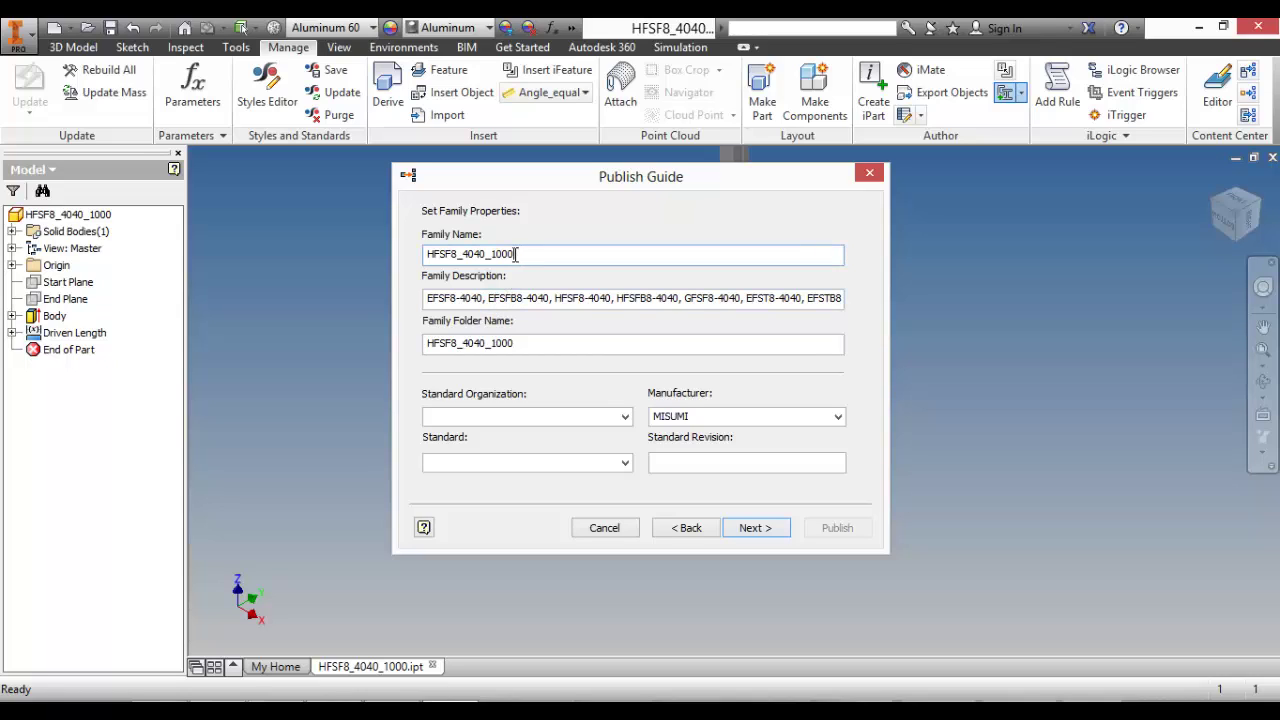
# Step: Set the family name to Aluminum Frame
pyautogui.moveTo(515, 254); pyautogui.dragTo(427, 255)
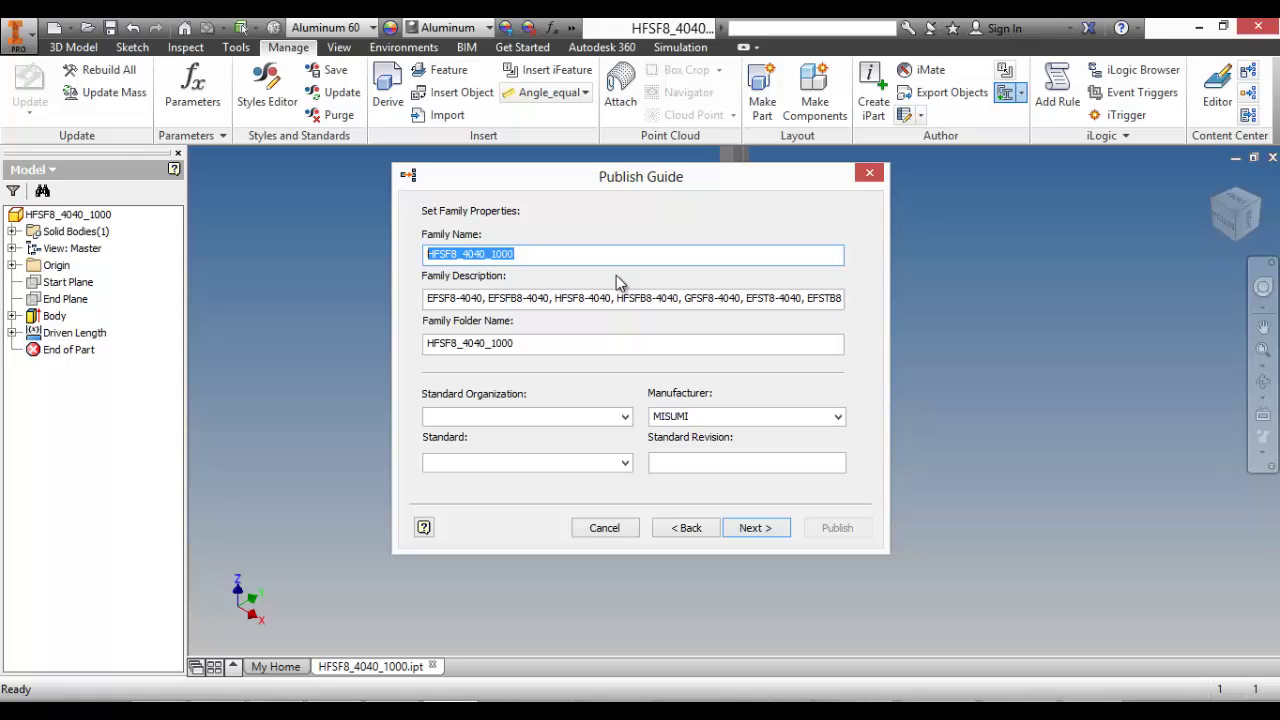
pyautogui.write('A')
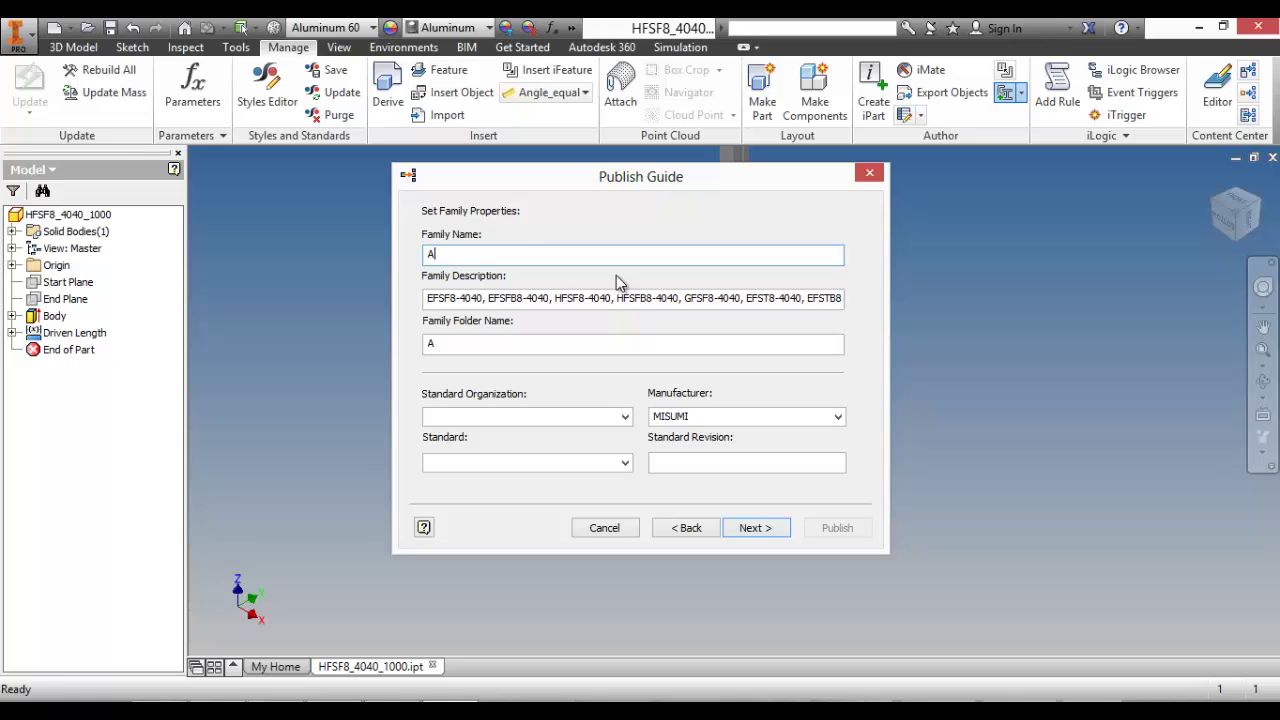
pyautogui.write('lminu')
pyautogui.press('Left')
pyautogui.press('Left')
pyautogui.press('Left')
pyautogui.write('u')
pyautogui.press('Right')
pyautogui.press('Right')
pyautogui.press('Right')
pyautogui.press('Right')
pyautogui.write('fame')
pyautogui.press('BackSpace')
pyautogui.press('BackSpace')
pyautogui.press('BackSpace')
pyautogui.press('BackSpace')
pyautogui.write('m Frame')
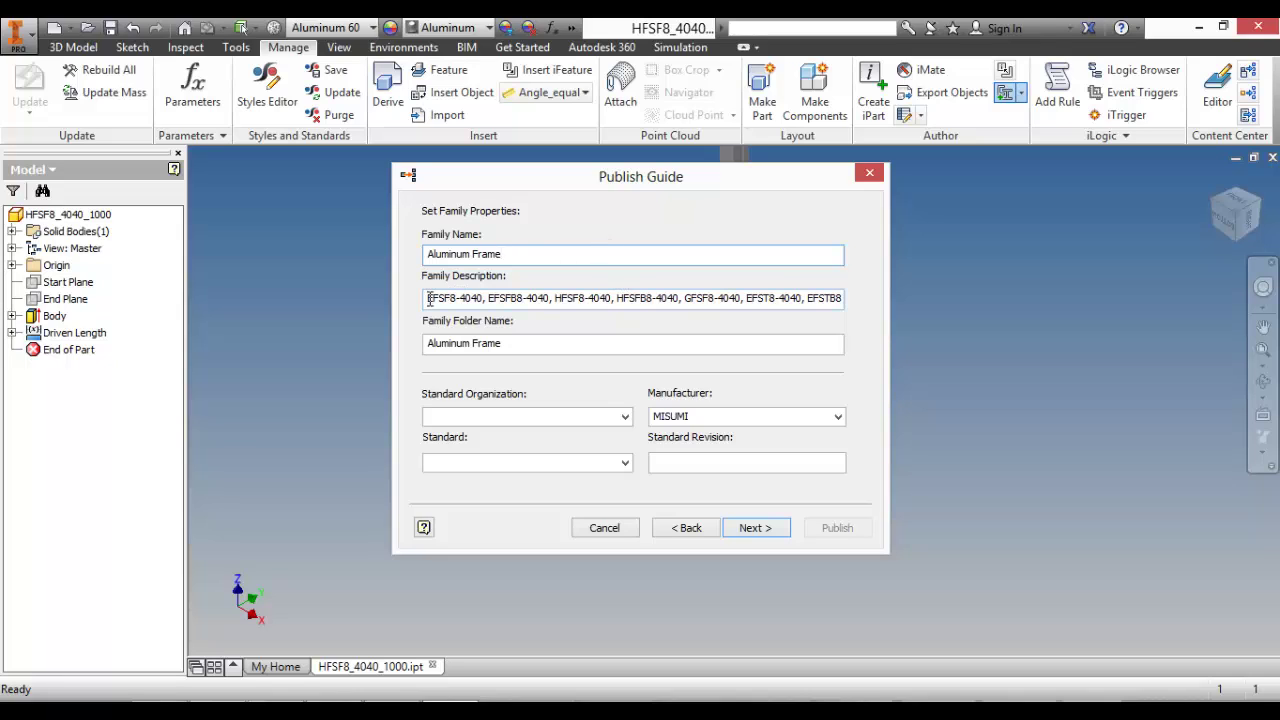
# Step: Shorten the family description to "8 Series Aluminum Extrusions 40 Square"
pyautogui.moveTo(426, 298); pyautogui.dragTo(637, 298)
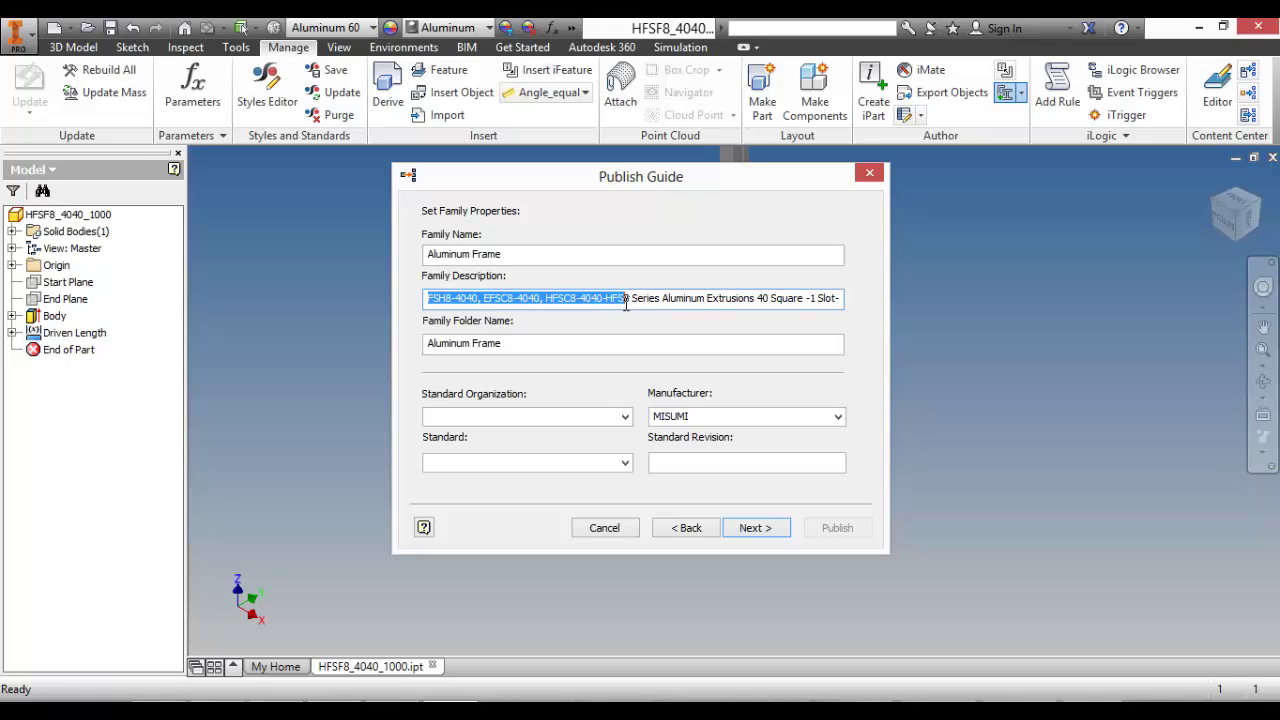
pyautogui.moveTo(626, 303); pyautogui.dragTo(620, 304)
pyautogui.press('BackSpace')
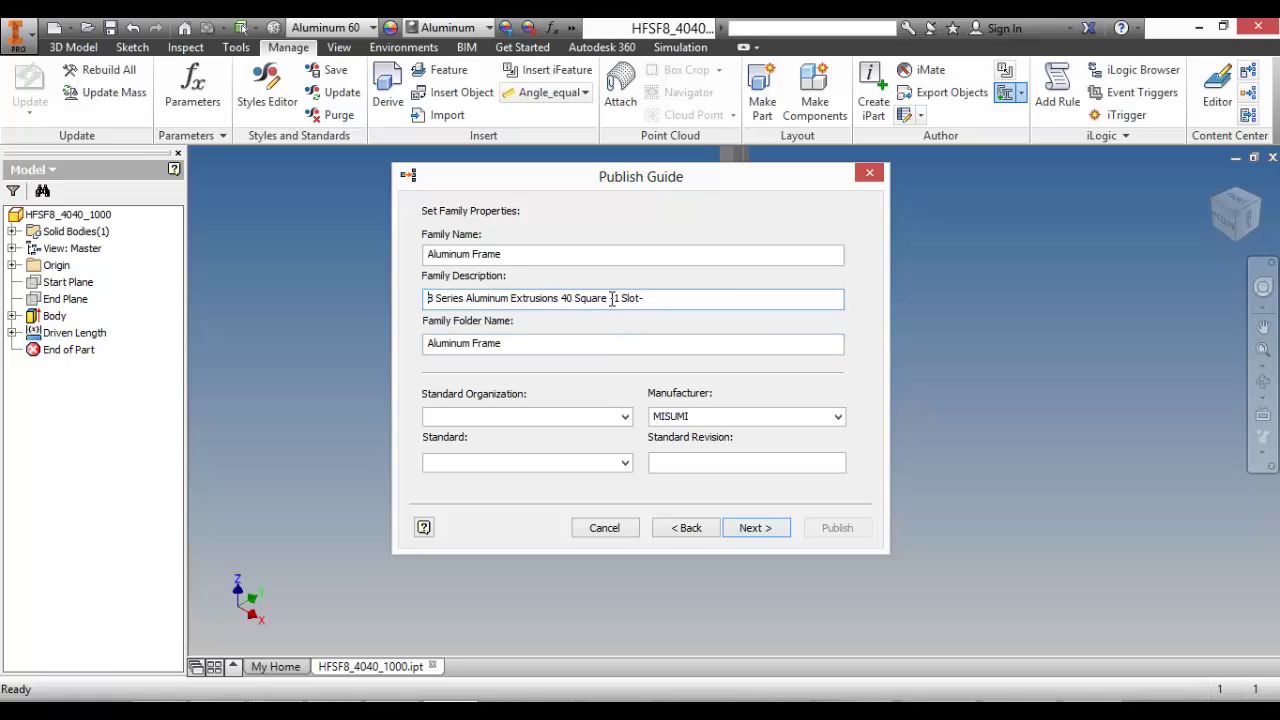
pyautogui.moveTo(611, 298); pyautogui.dragTo(653, 300)
pyautogui.press('BackSpace')
pyautogui.click(625, 417)
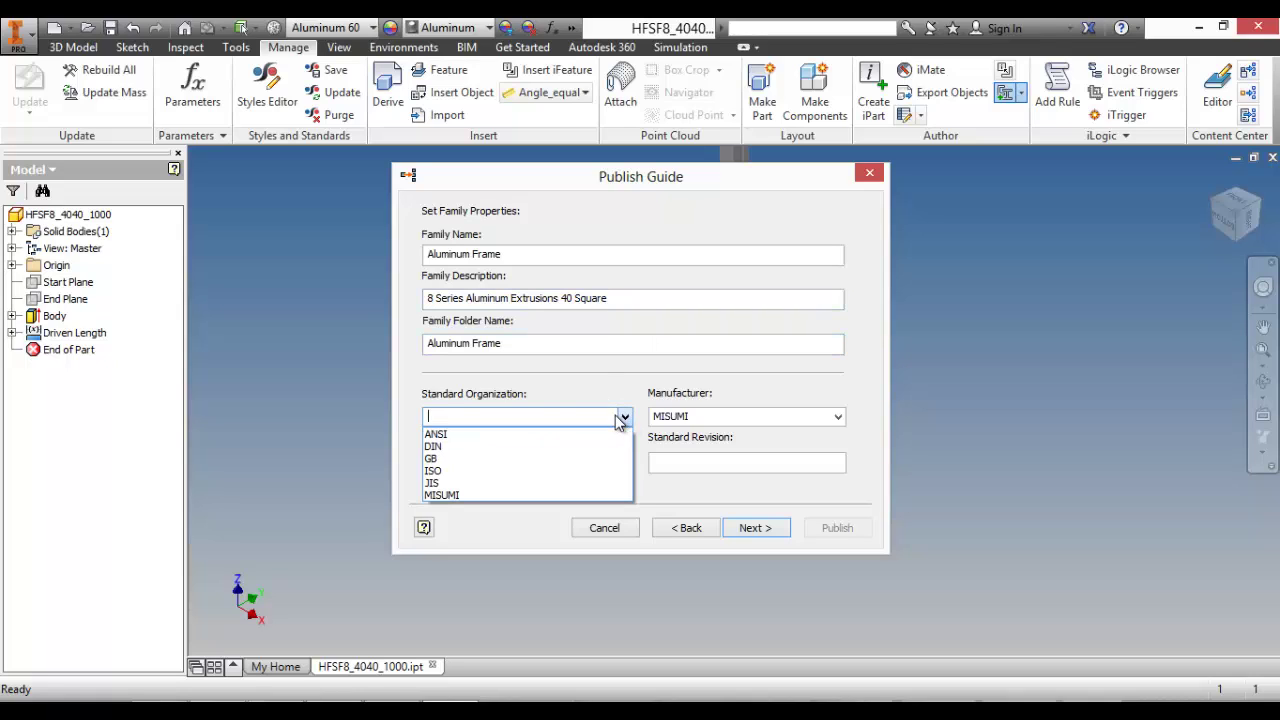
pyautogui.click(565, 495)
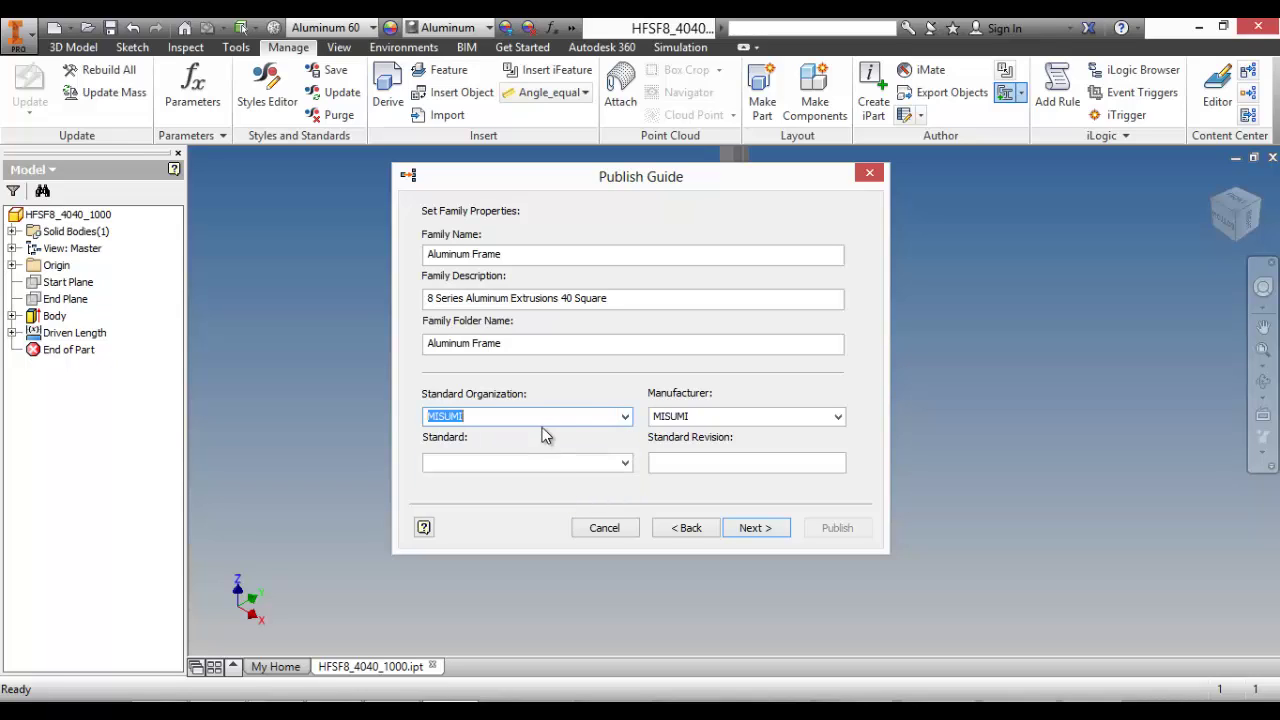
pyautogui.press('BackSpace')
pyautogui.write('misumi')
pyautogui.press('BackSpace')
pyautogui.press('BackSpace')
pyautogui.press('BackSpace')
pyautogui.press('BackSpace')
pyautogui.press('BackSpace')
pyautogui.press('BackSpace')
# Step: Set both the standard organization and the standard of the family to MISUMI
pyautogui.click(624, 416)
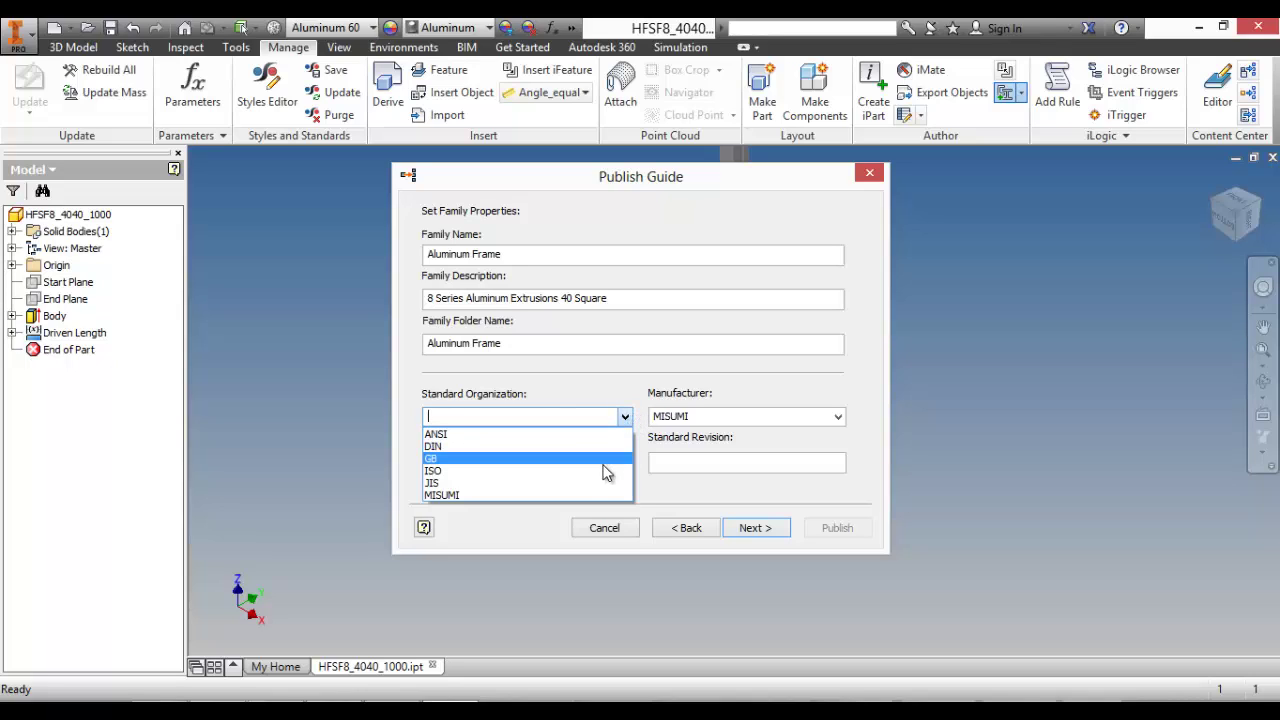
pyautogui.click(590, 495)
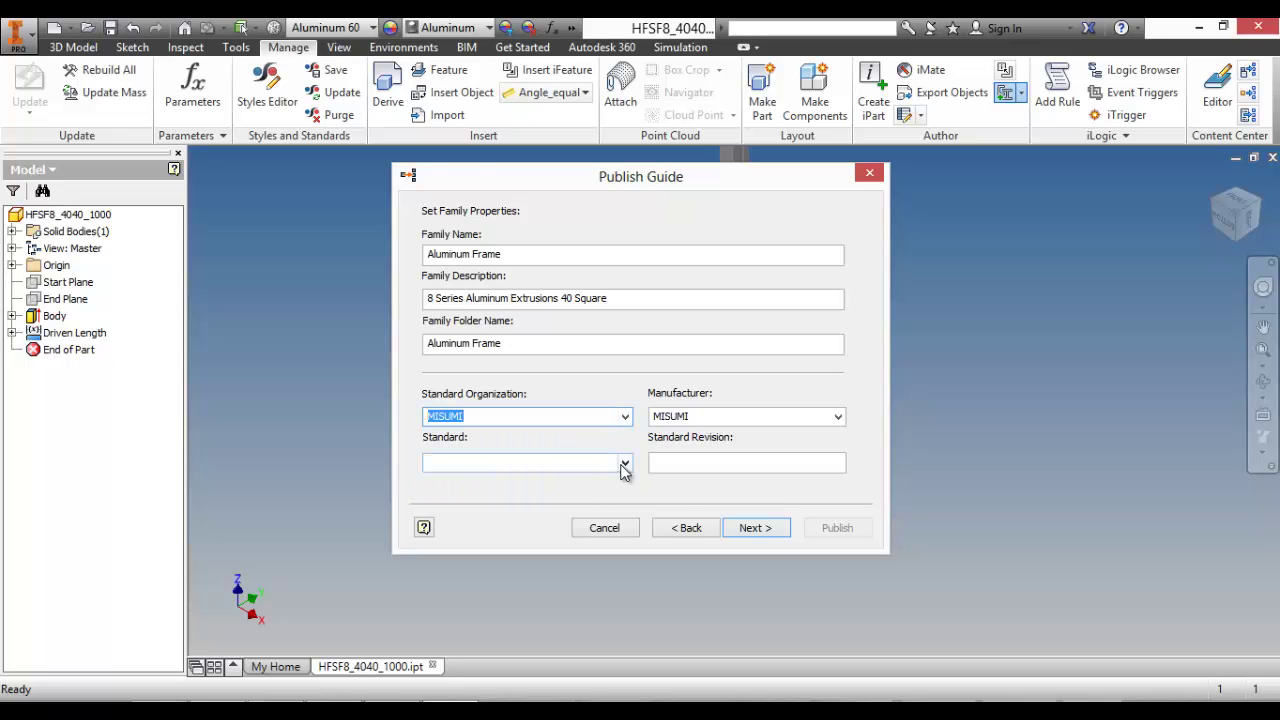
pyautogui.click(624, 466)
pyautogui.click(593, 466)
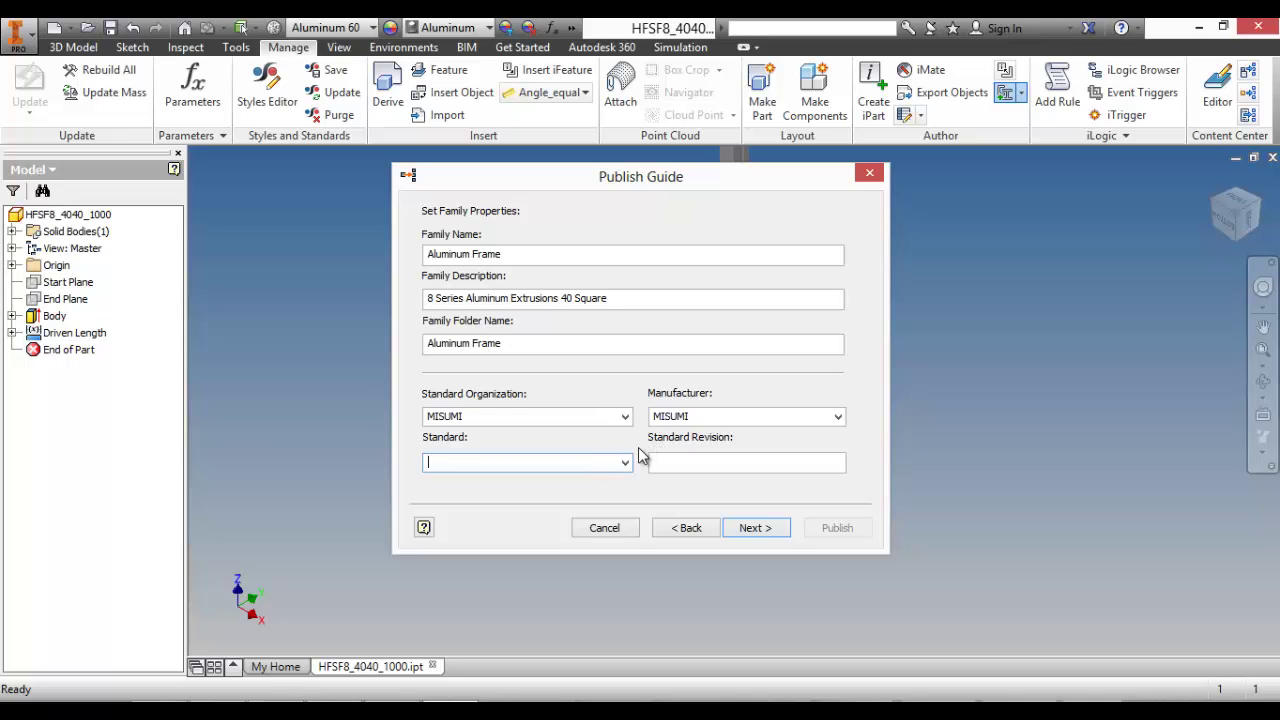
pyautogui.click(626, 462)
pyautogui.scroll(-15, 594, 374)
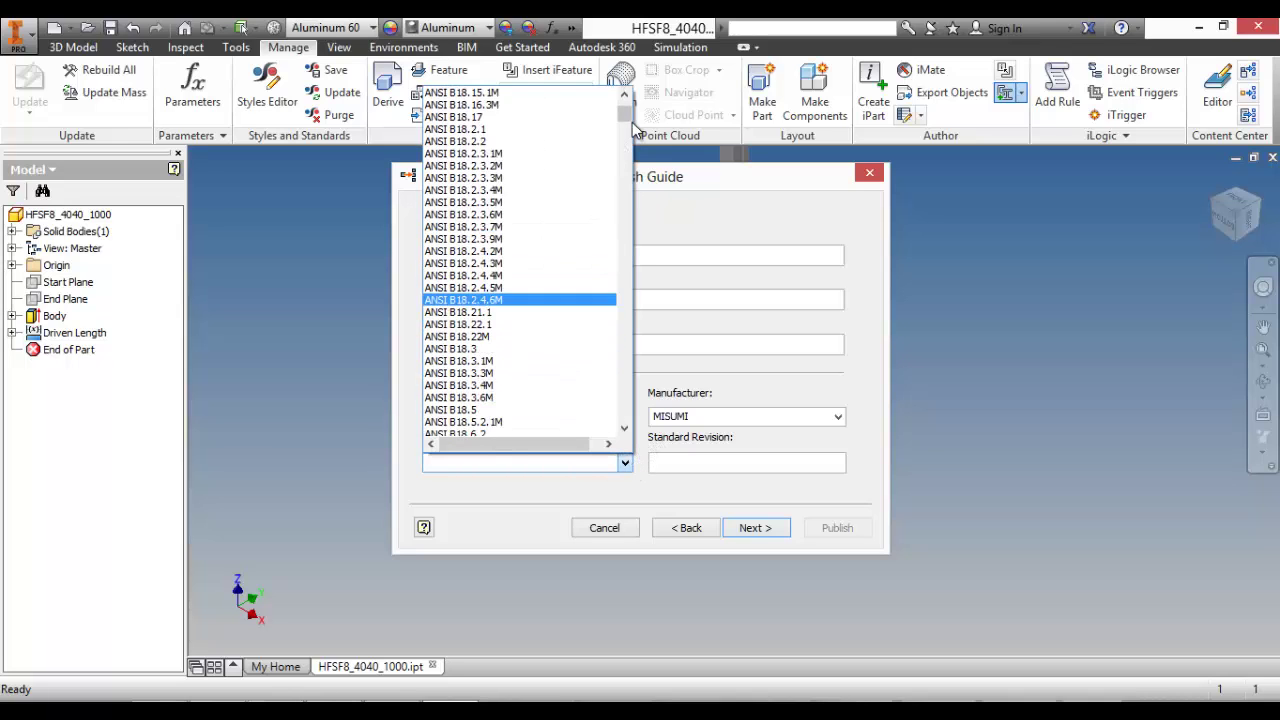
pyautogui.click(627, 392)
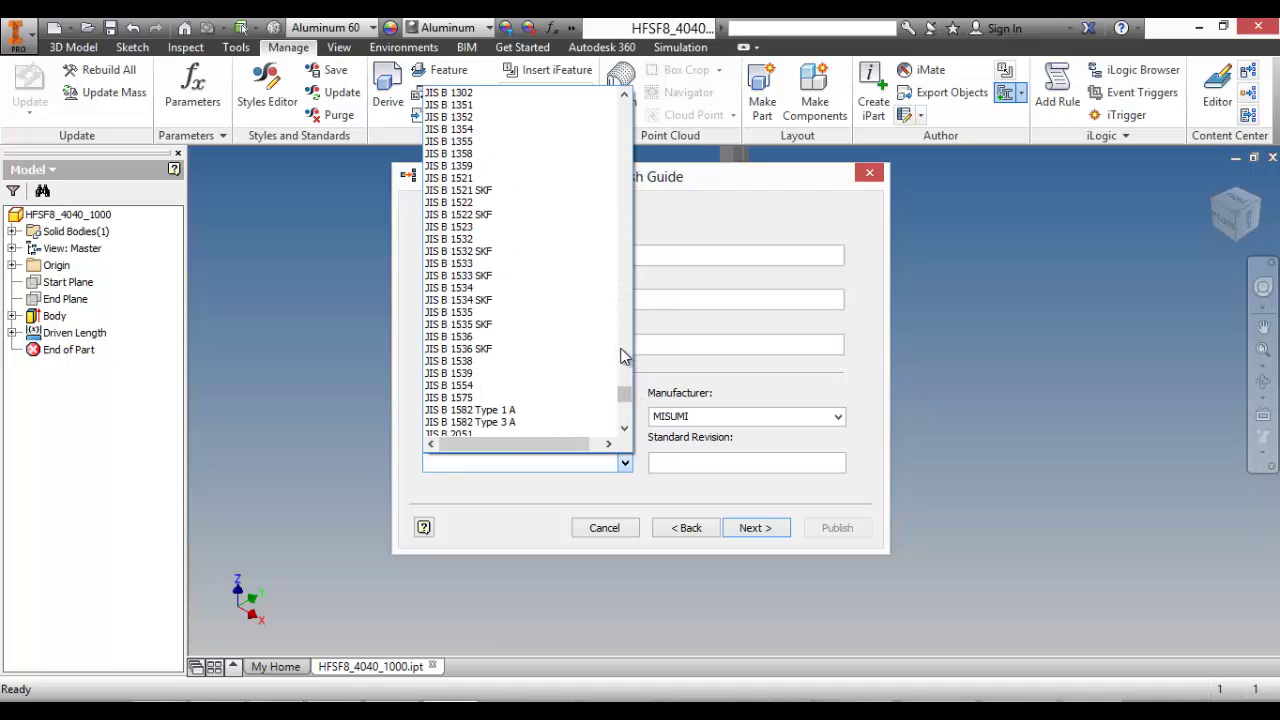
pyautogui.scroll(-2, 624, 355)
pyautogui.scroll(-10, 624, 355)
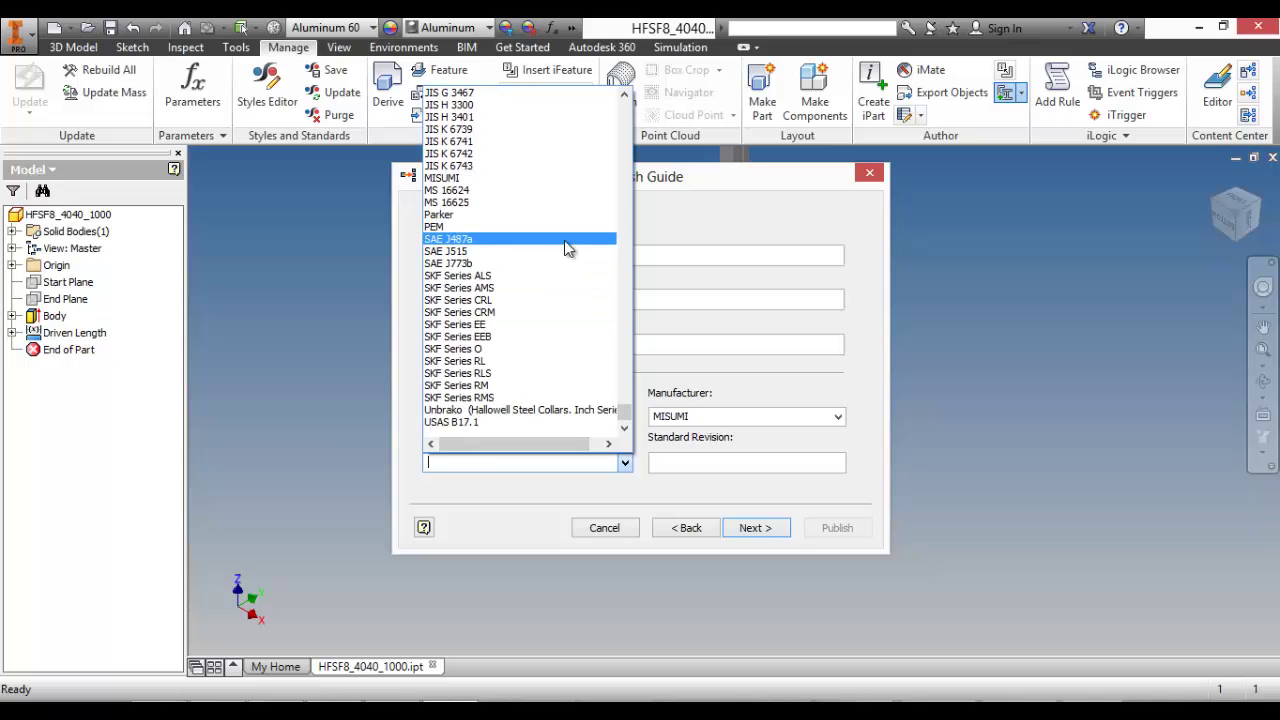
pyautogui.click(545, 178)
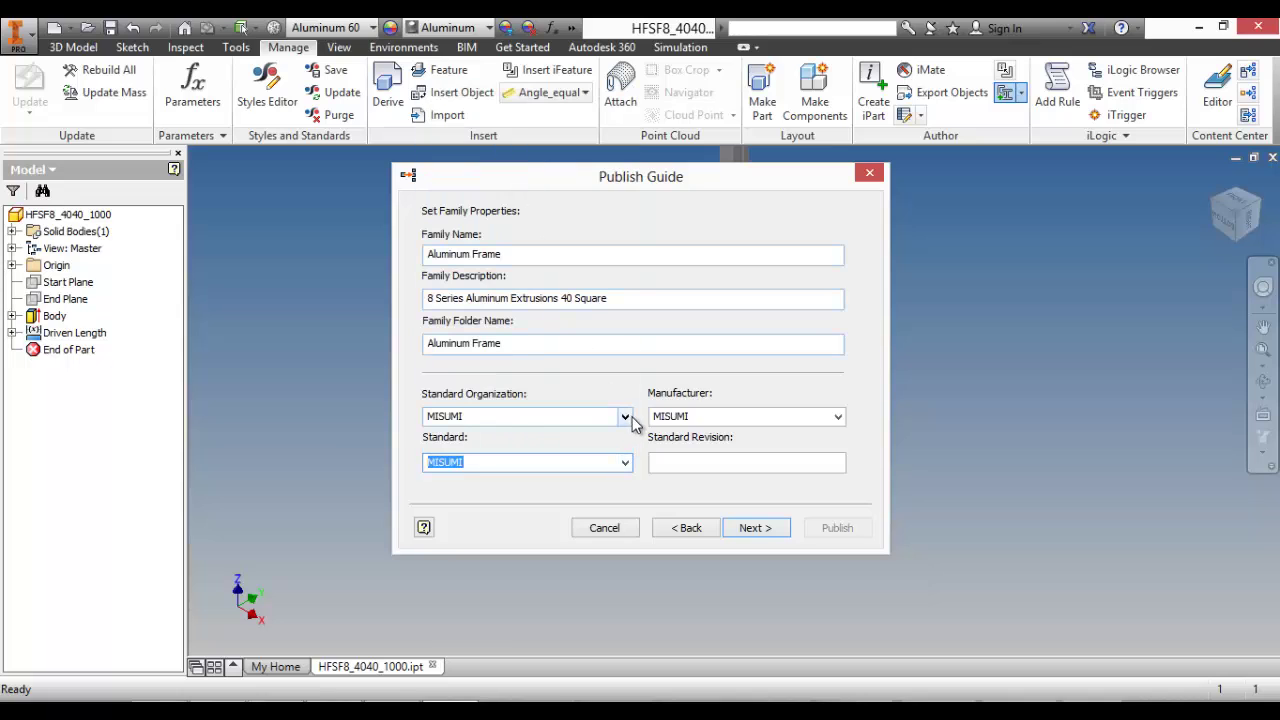
# Step: Keep the default profile thumbnail and publish the family to the library
pyautogui.click(750, 533)
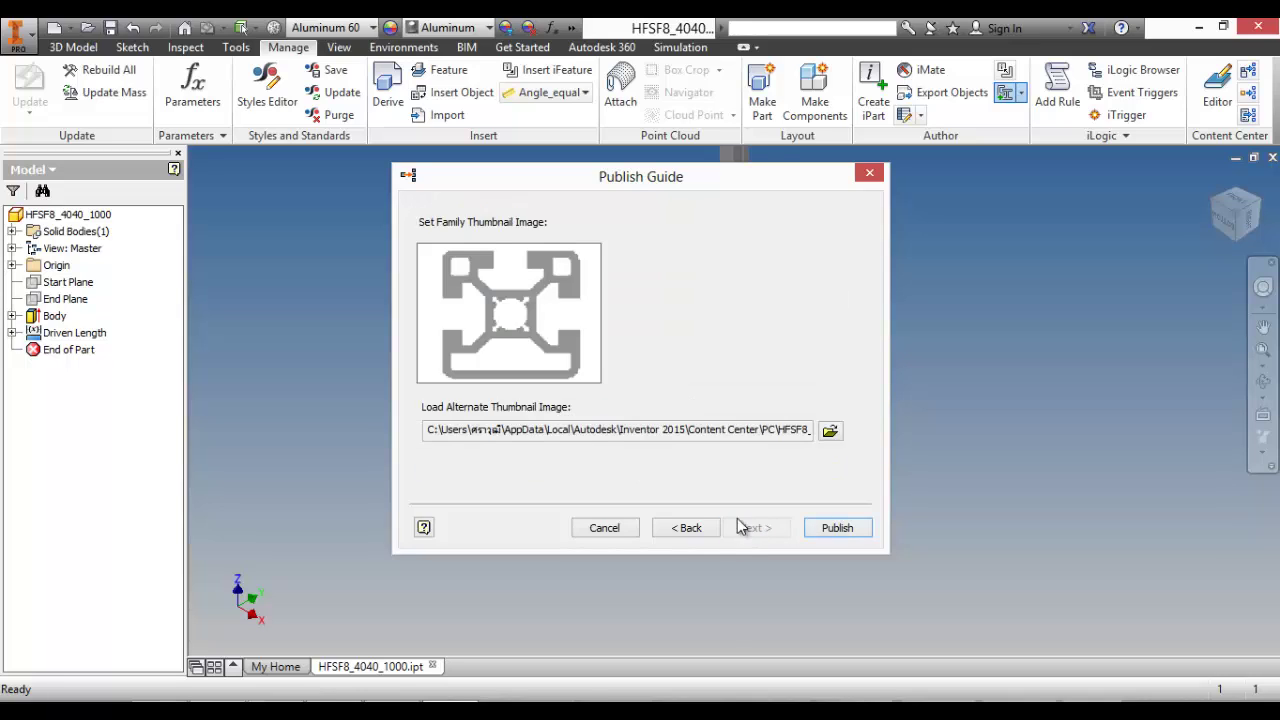
pyautogui.click(828, 526)
pyautogui.click(705, 428)
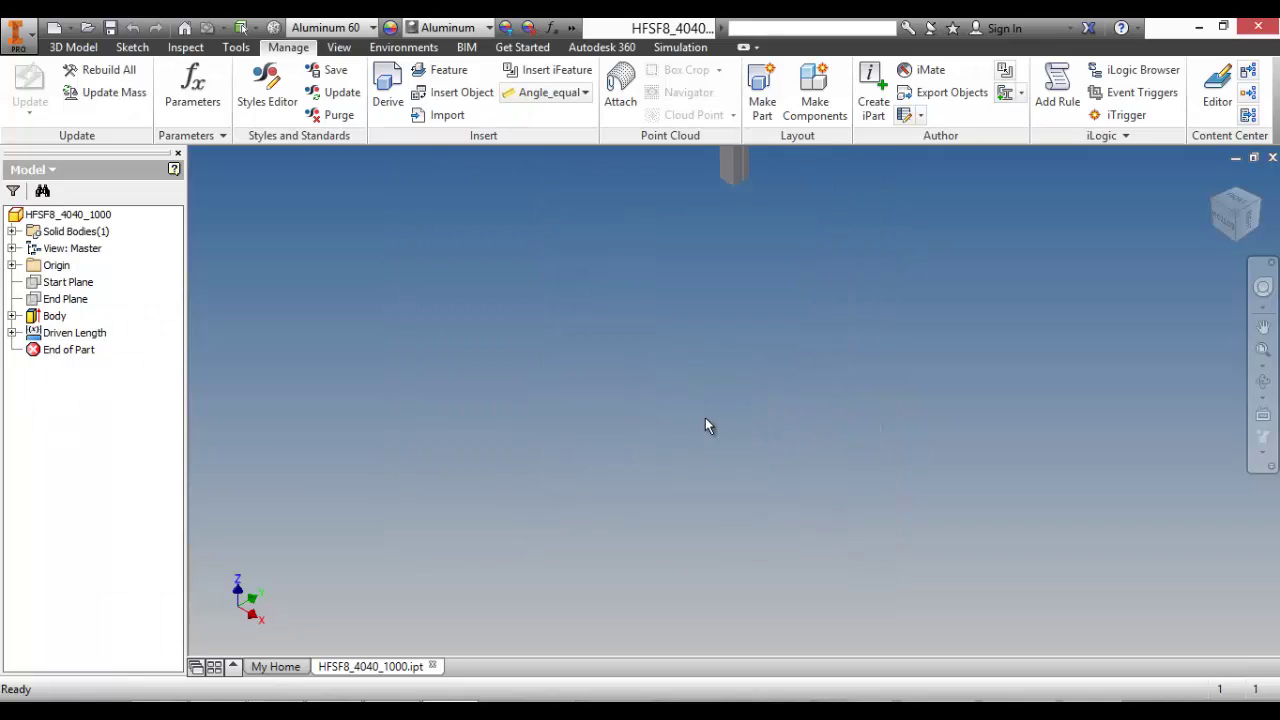
pyautogui.scroll(-5, 694, 309)
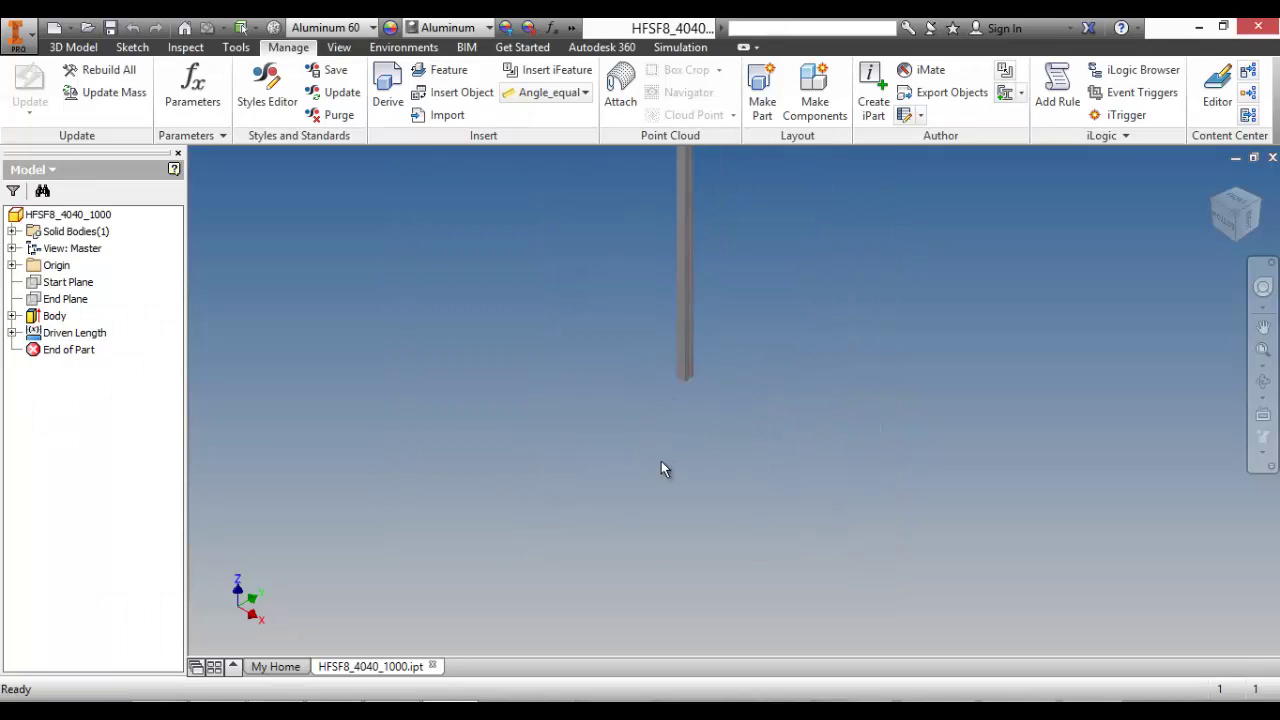
pyautogui.scroll(5, 671, 285)
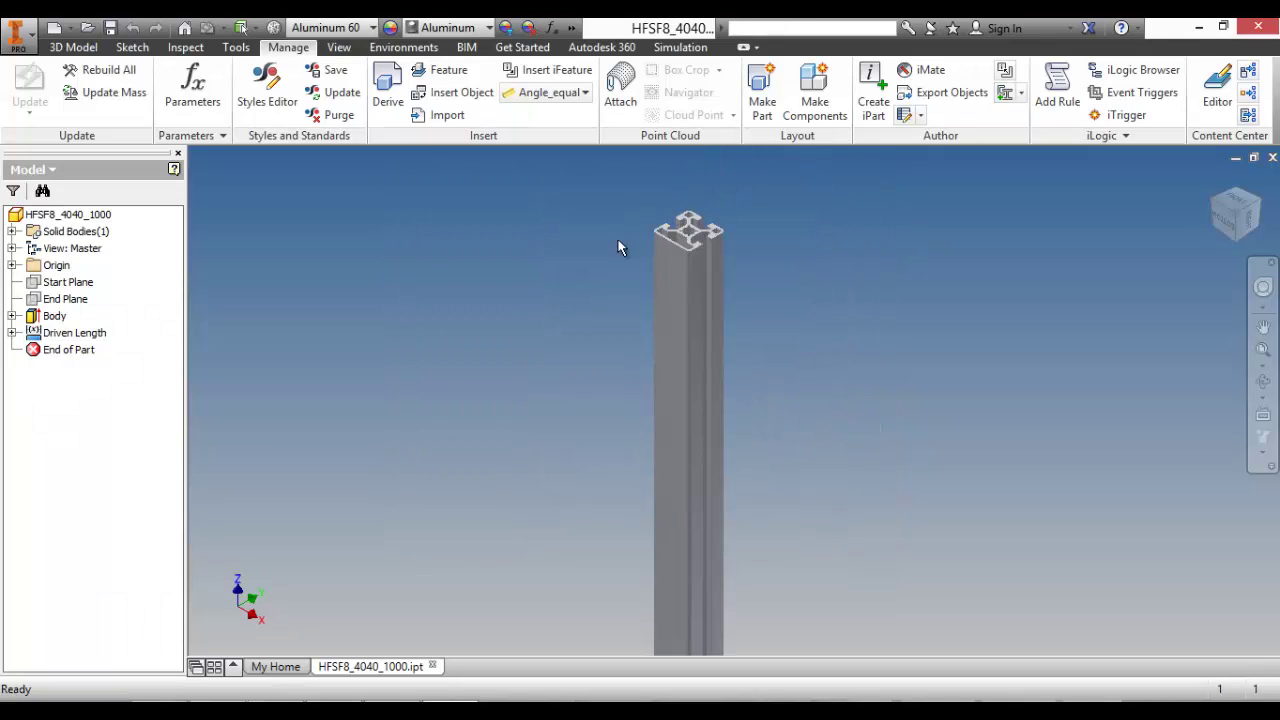
pyautogui.press('F2')
pyautogui.press('Escape')
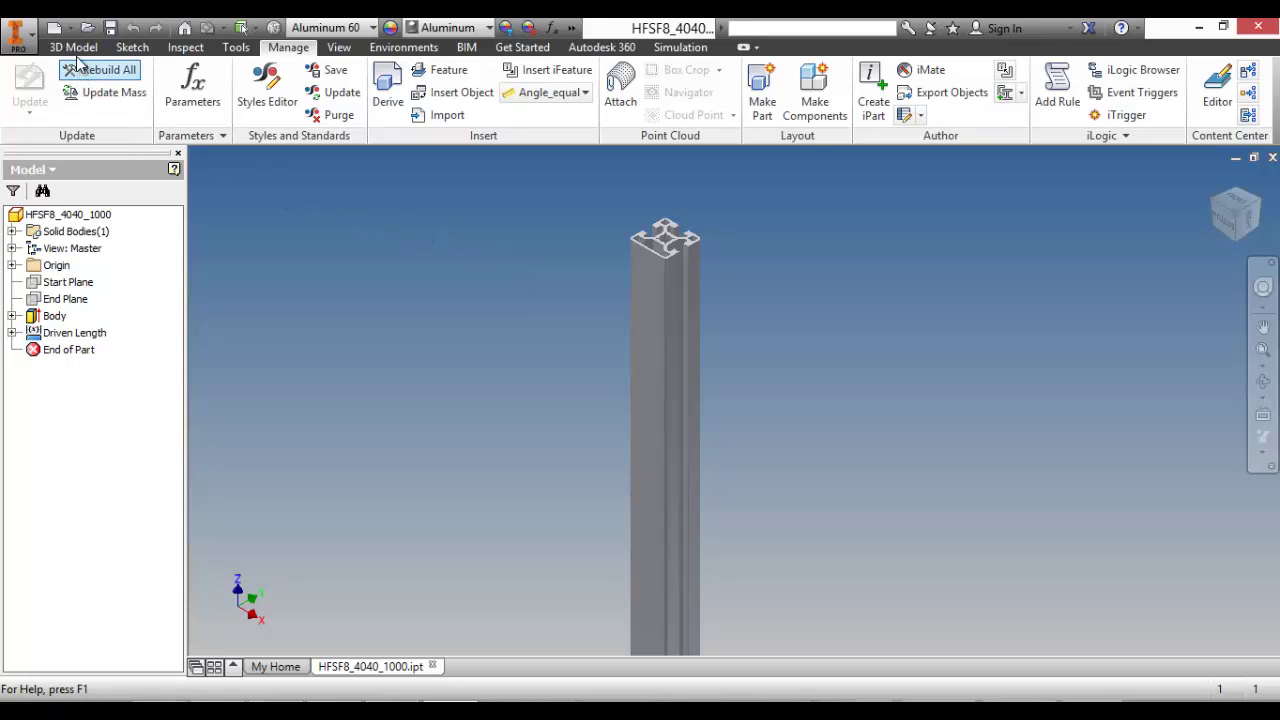
# Step: Create a new assembly from the Standard.iam template
pyautogui.click(62, 28)
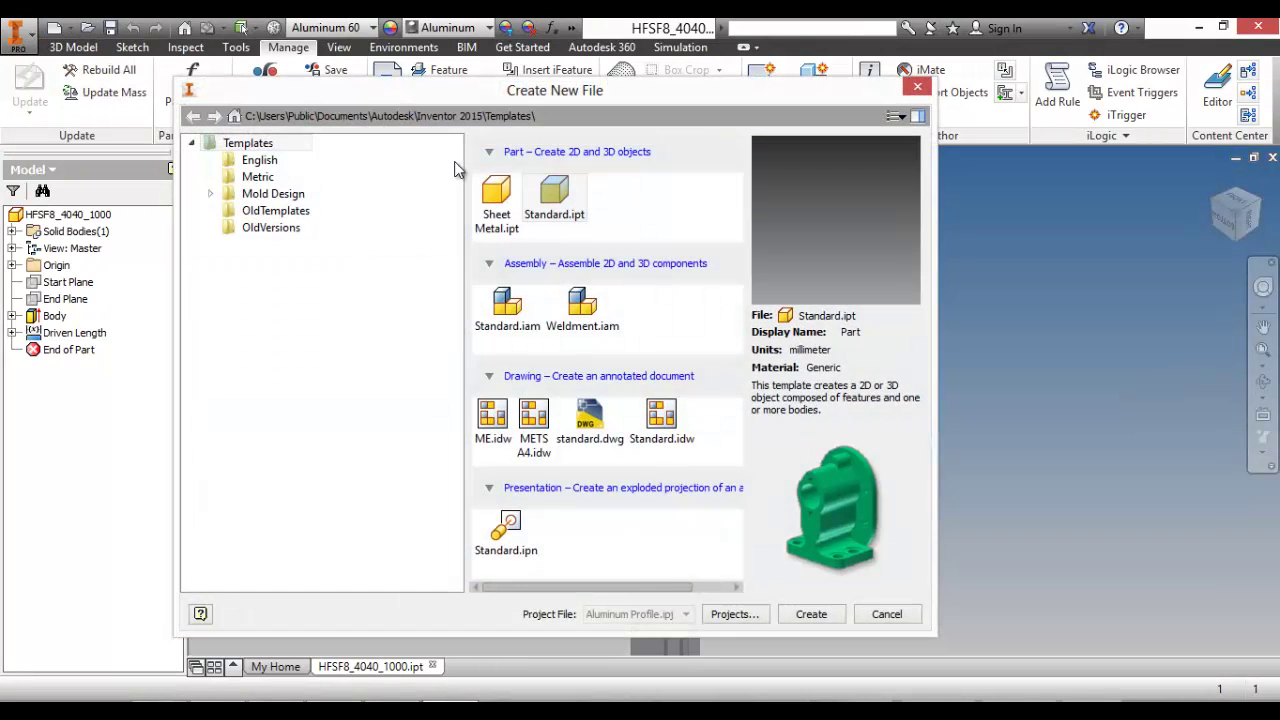
pyautogui.click(507, 305)
pyautogui.doubleClick(507, 308)
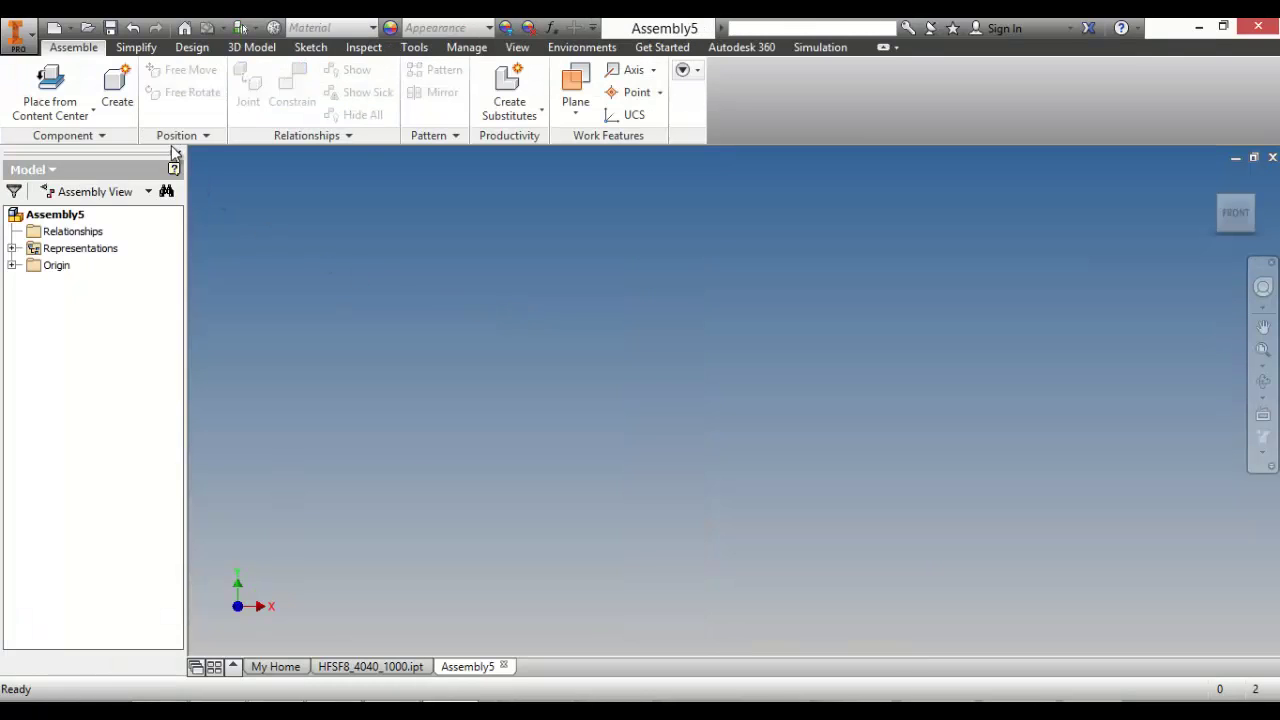
# Step: Create an in-place part in the assembly from the Standard.ipt template, keeping the default name, file location and Normal BOM structure
pyautogui.click(117, 88)
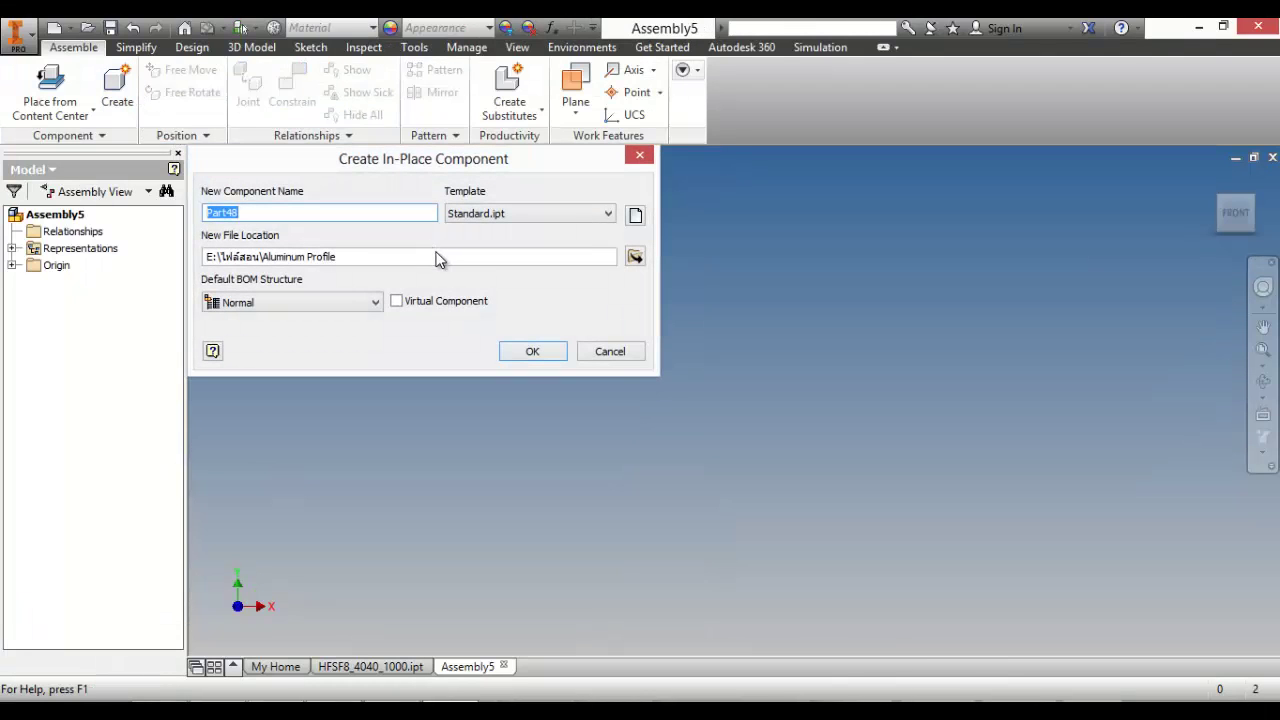
pyautogui.click(541, 351)
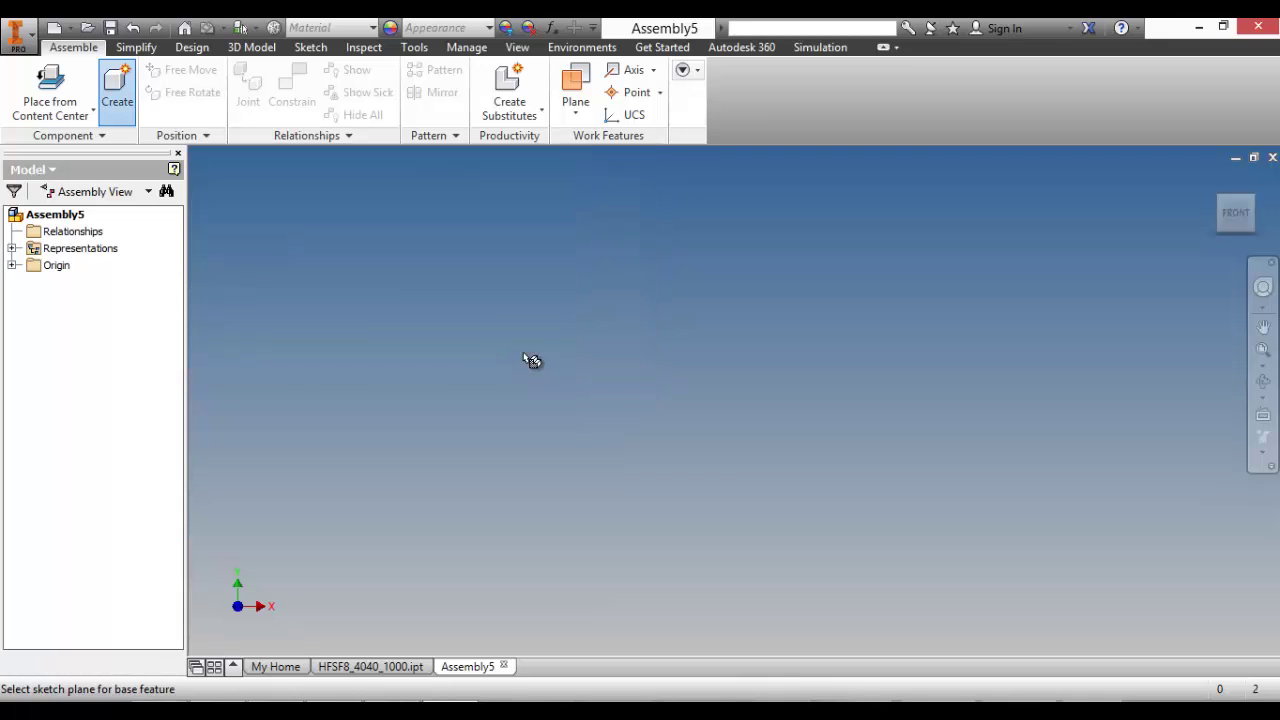
pyautogui.click(13, 265)
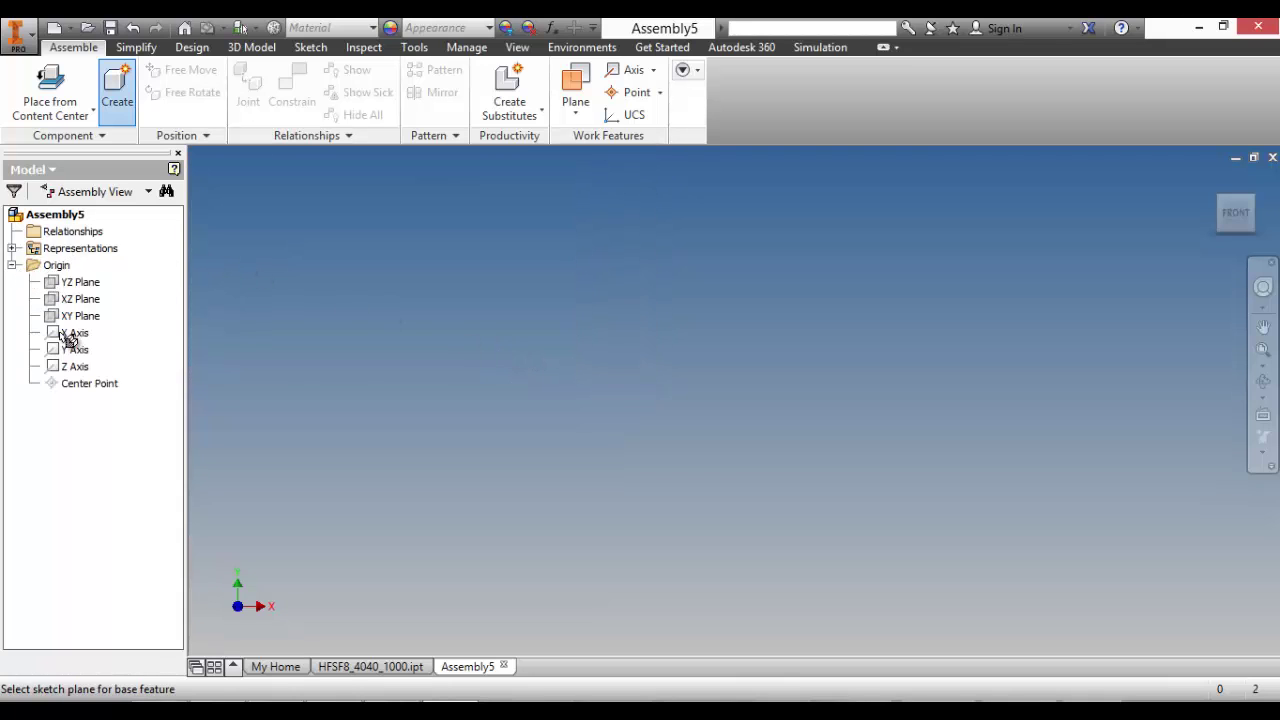
pyautogui.click(308, 409)
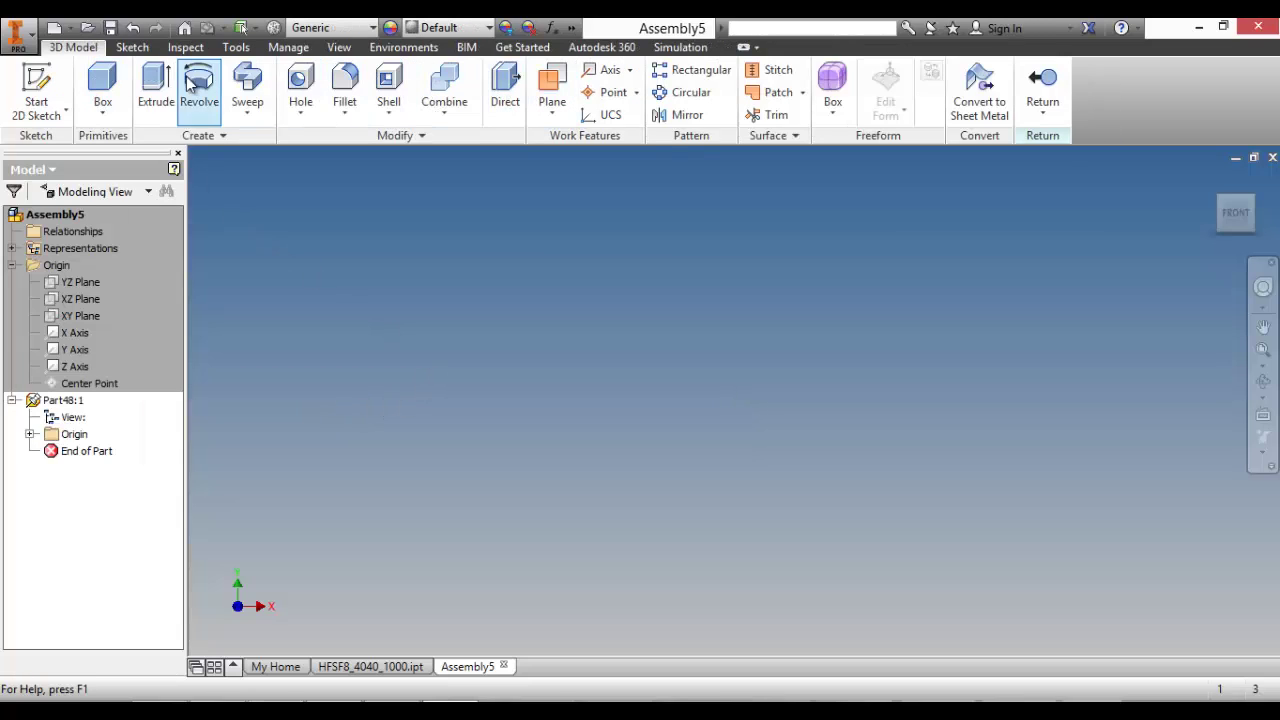
# Step: Sketch a 500 by 500 mm center rectangle about the origin on the part's horizontal XZ plane and finish the sketch
pyautogui.click(37, 88)
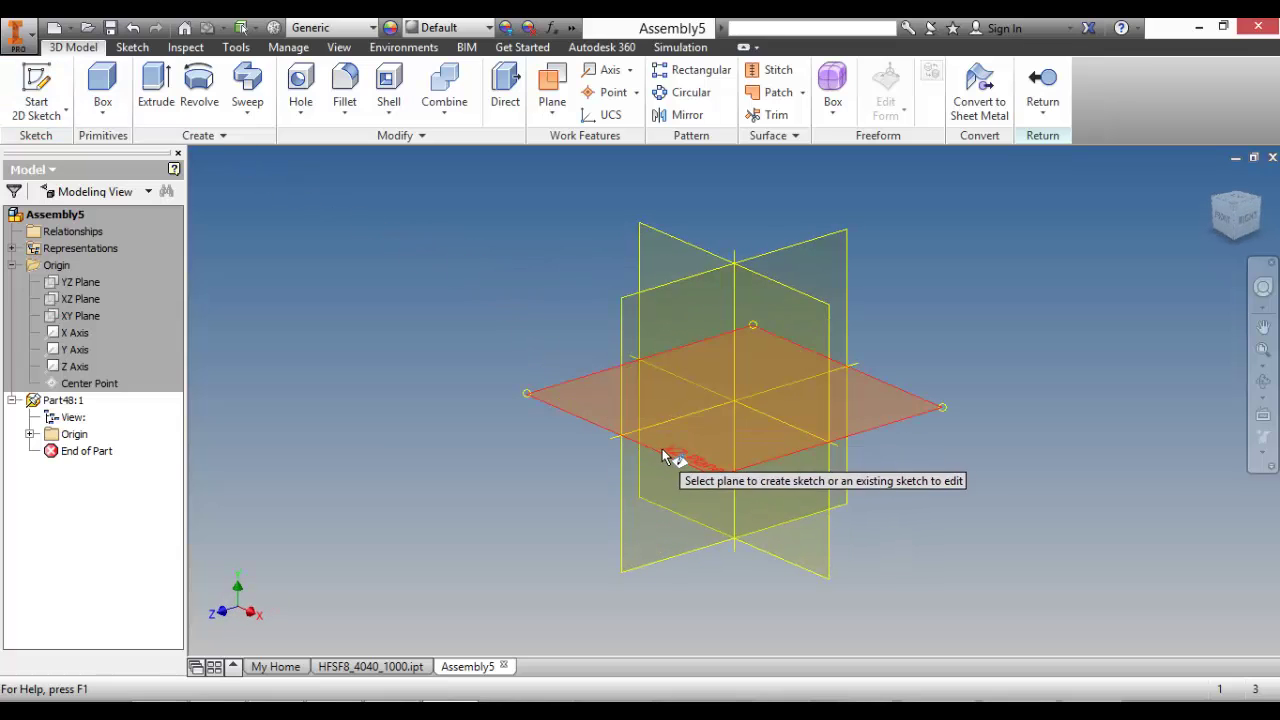
pyautogui.click(671, 451)
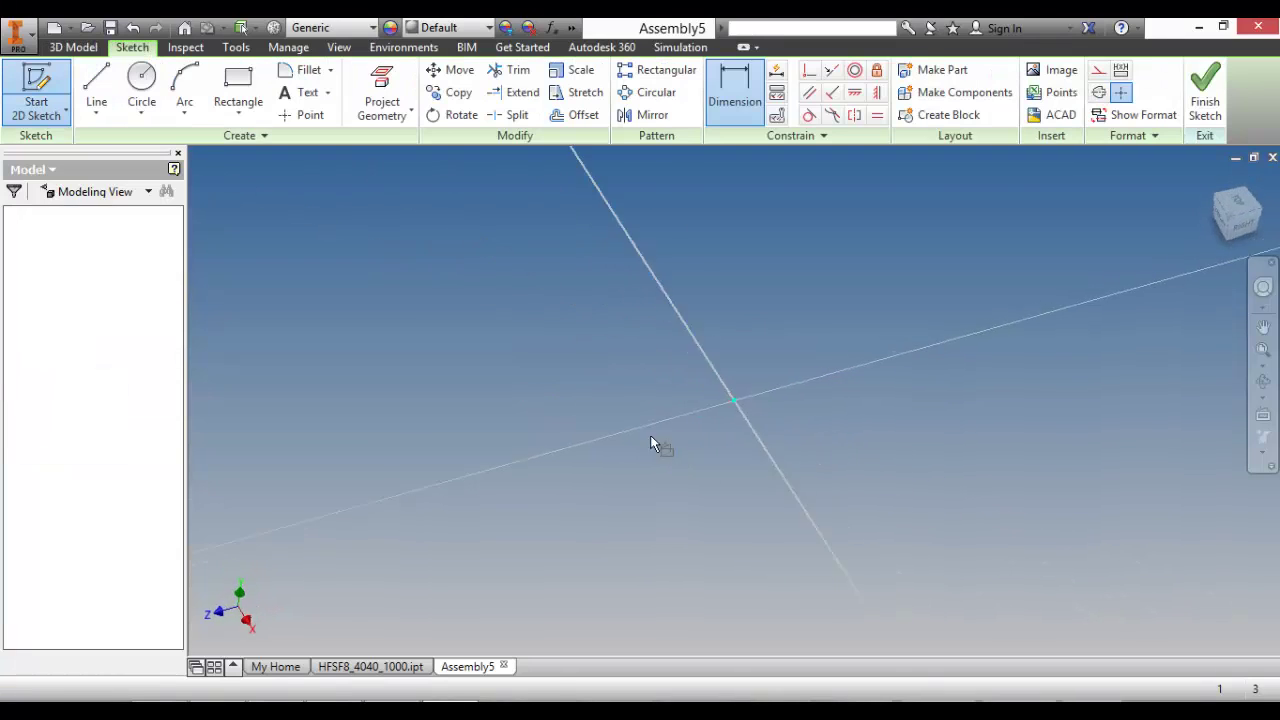
pyautogui.click(238, 113)
pyautogui.click(250, 220)
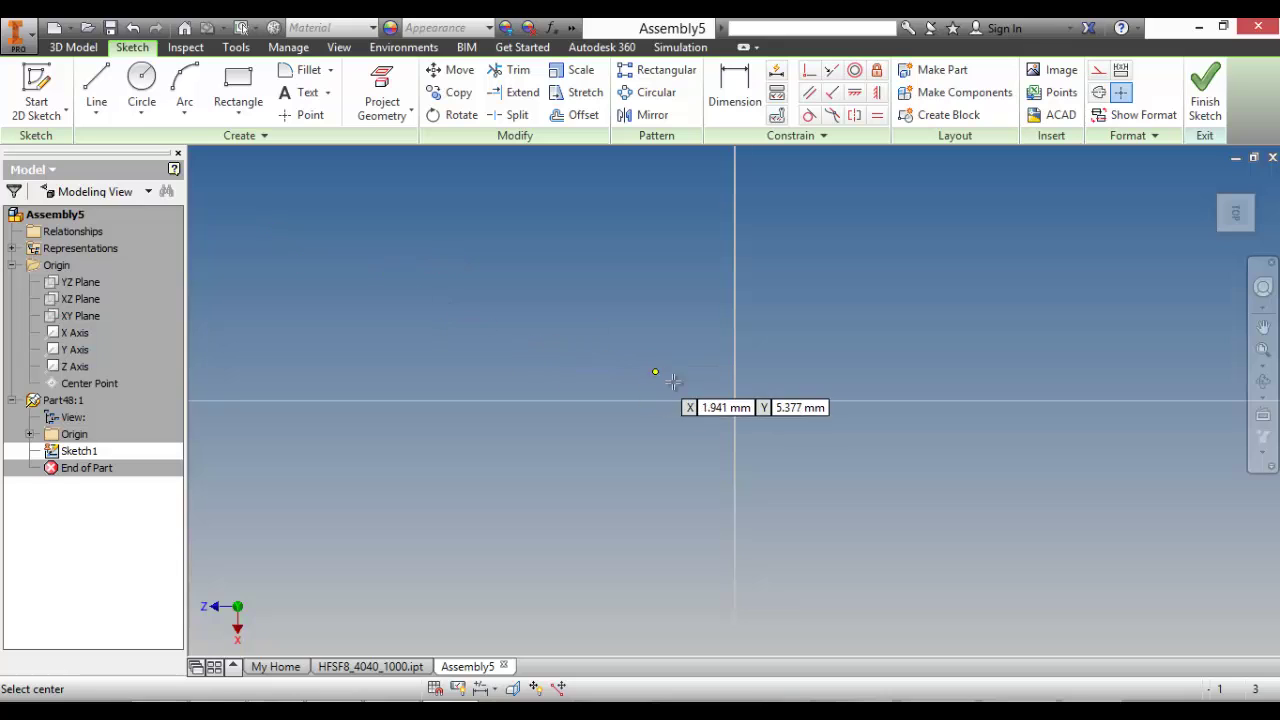
pyautogui.click(734, 401)
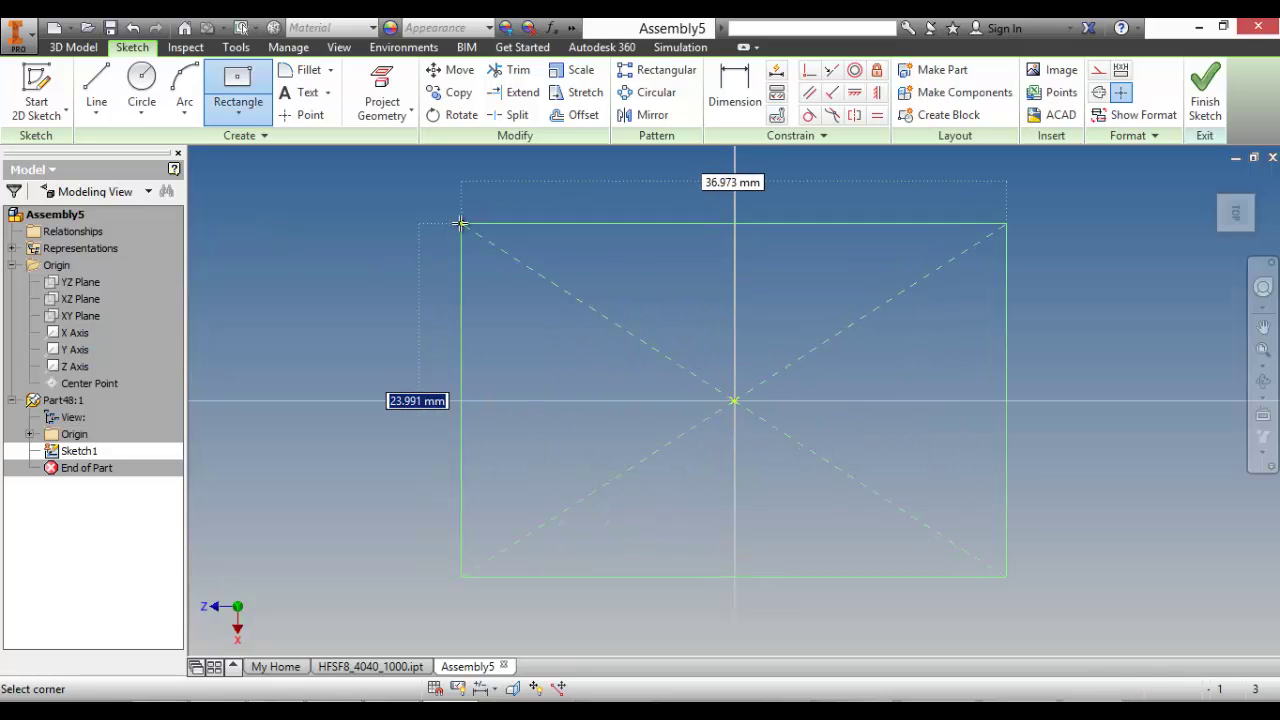
pyautogui.write('500')
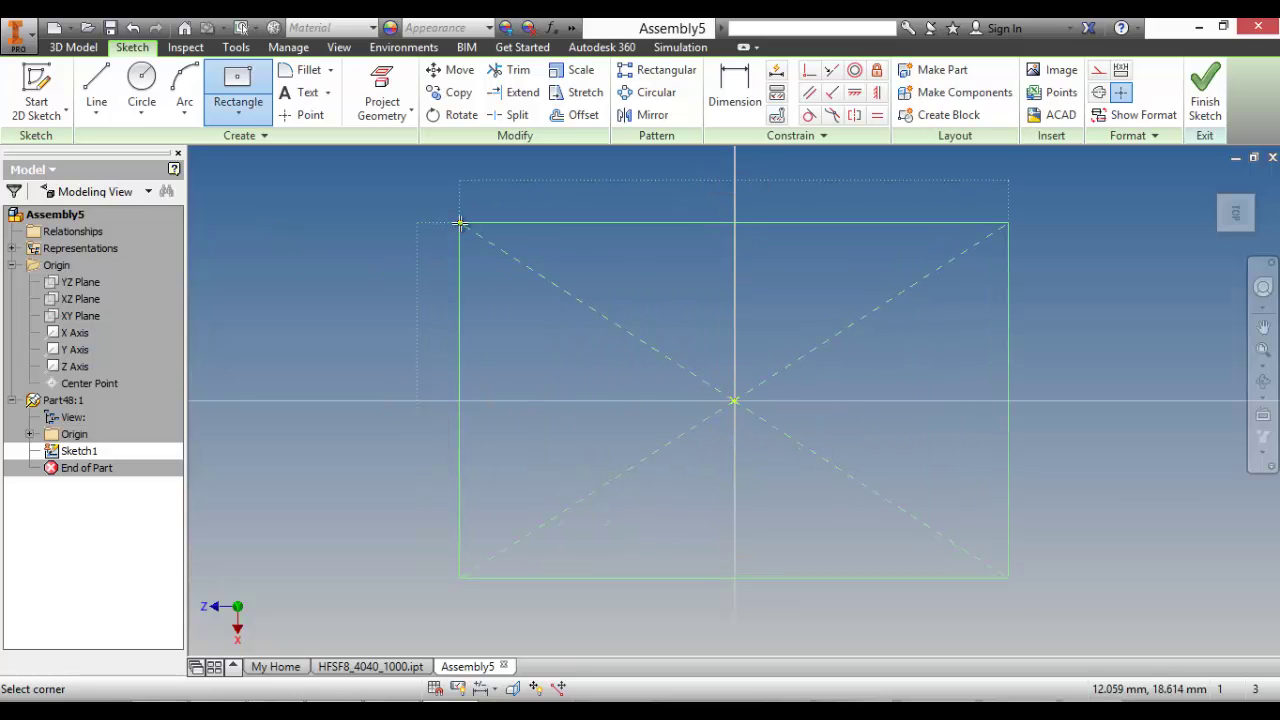
pyautogui.press('Tab')
pyautogui.write('500')
pyautogui.press('Return')
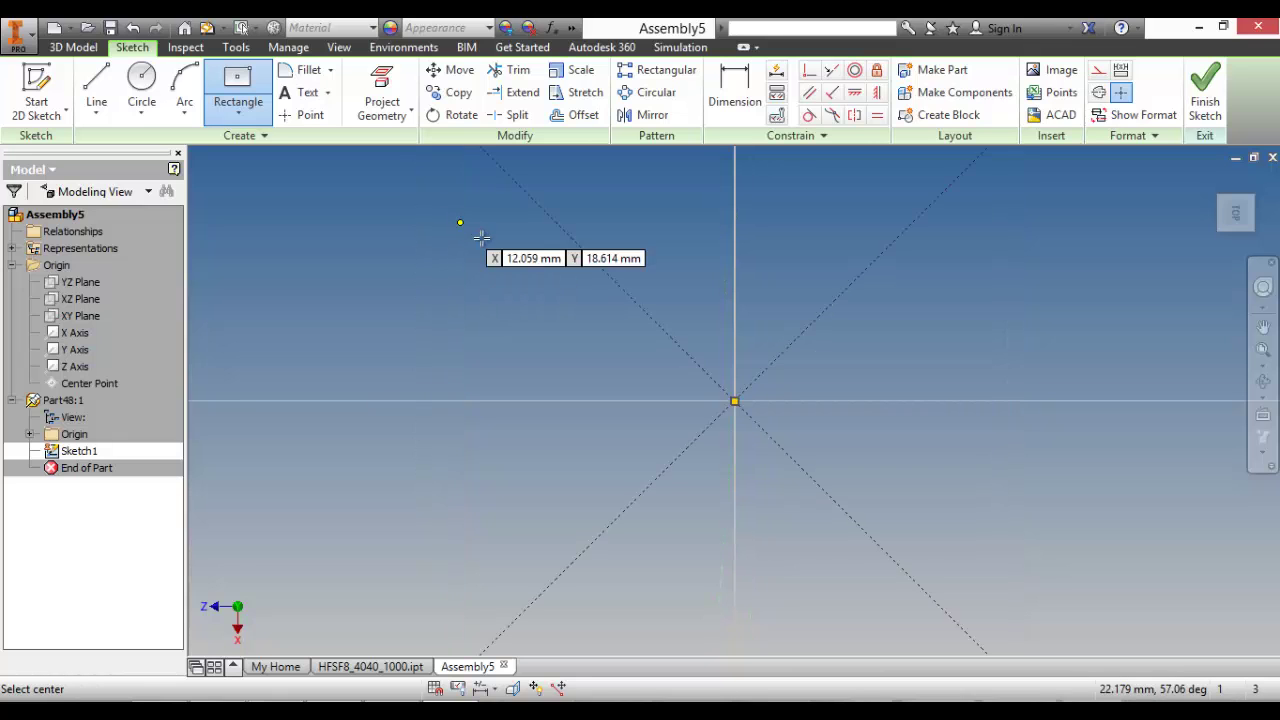
pyautogui.scroll(-5, 480, 237)
pyautogui.rightClick(659, 294)
pyautogui.click(730, 294)
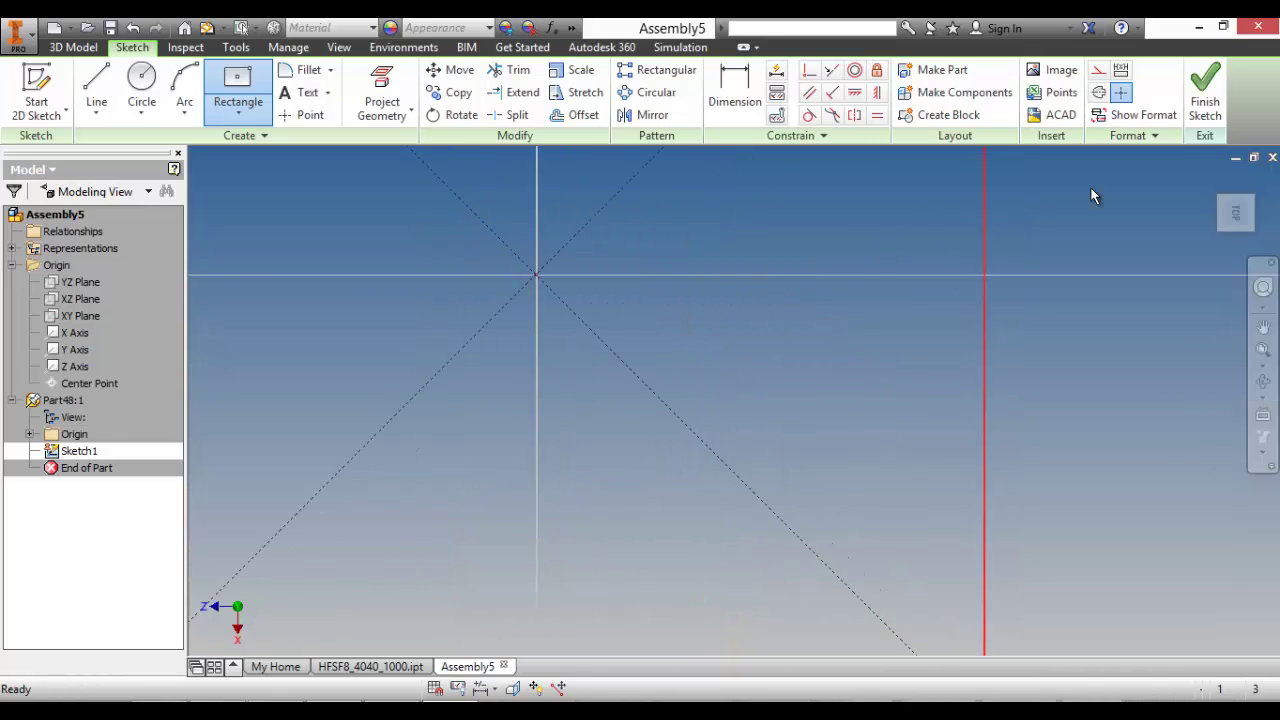
pyautogui.click(1205, 95)
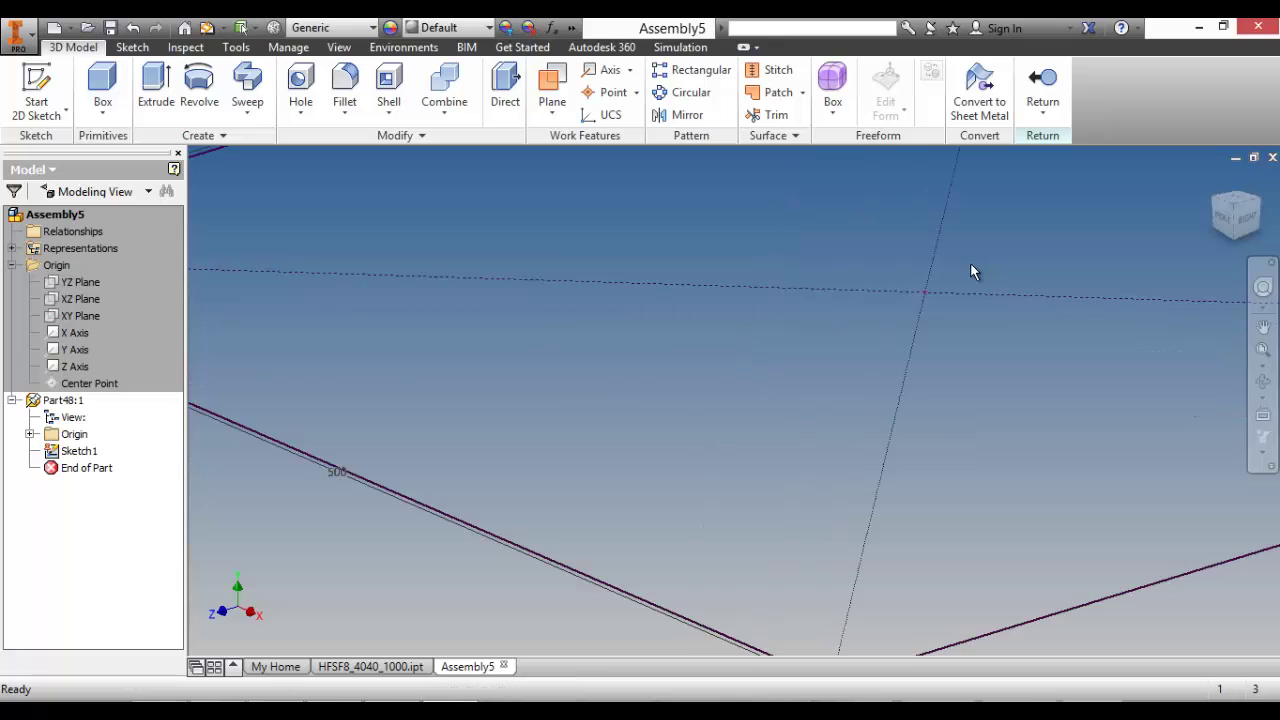
# Step: Extrude the square as a surface over a distance of 500 mm and return to the assembly
pyautogui.click(154, 95)
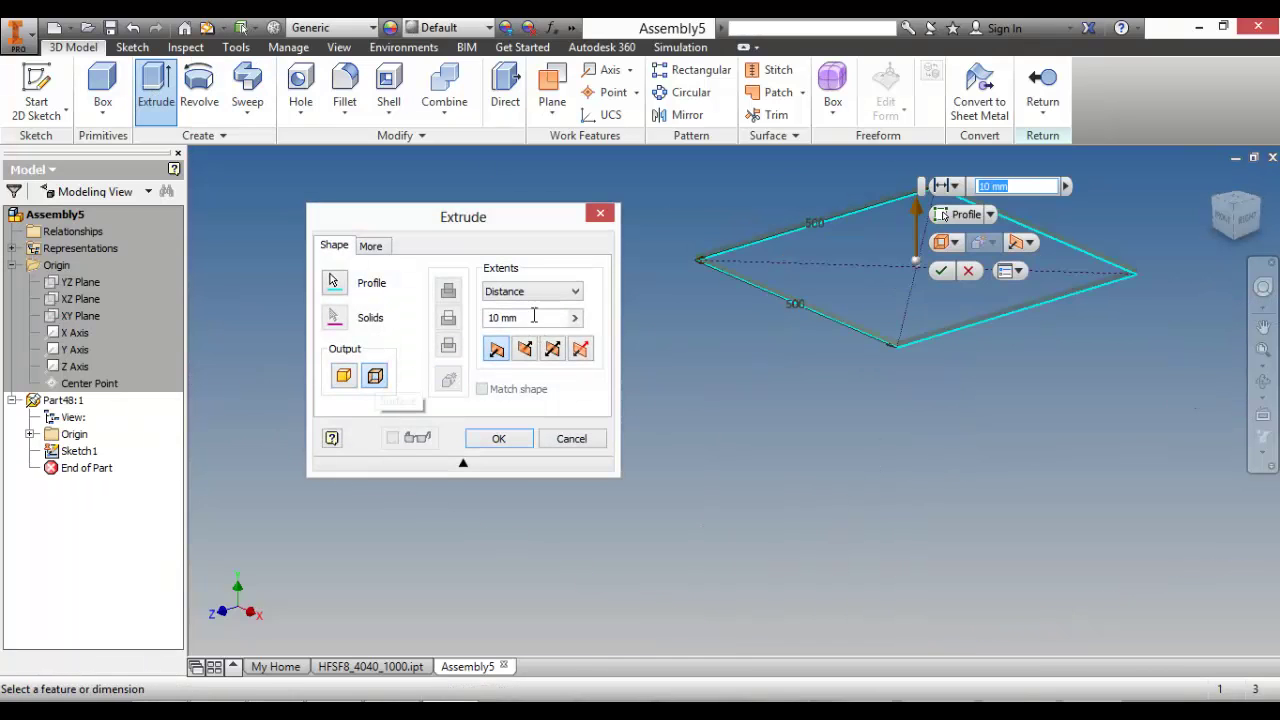
pyautogui.click(534, 316)
pyautogui.write('50')
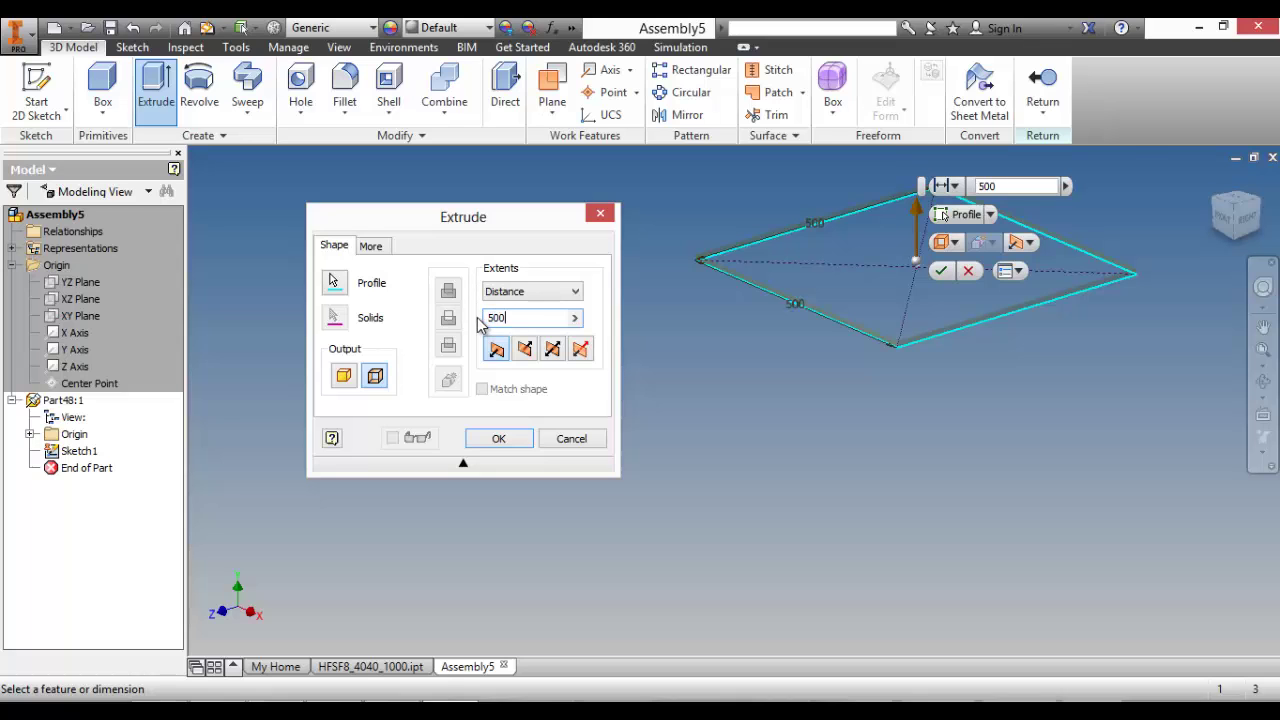
pyautogui.write('0')
pyautogui.press('Return')
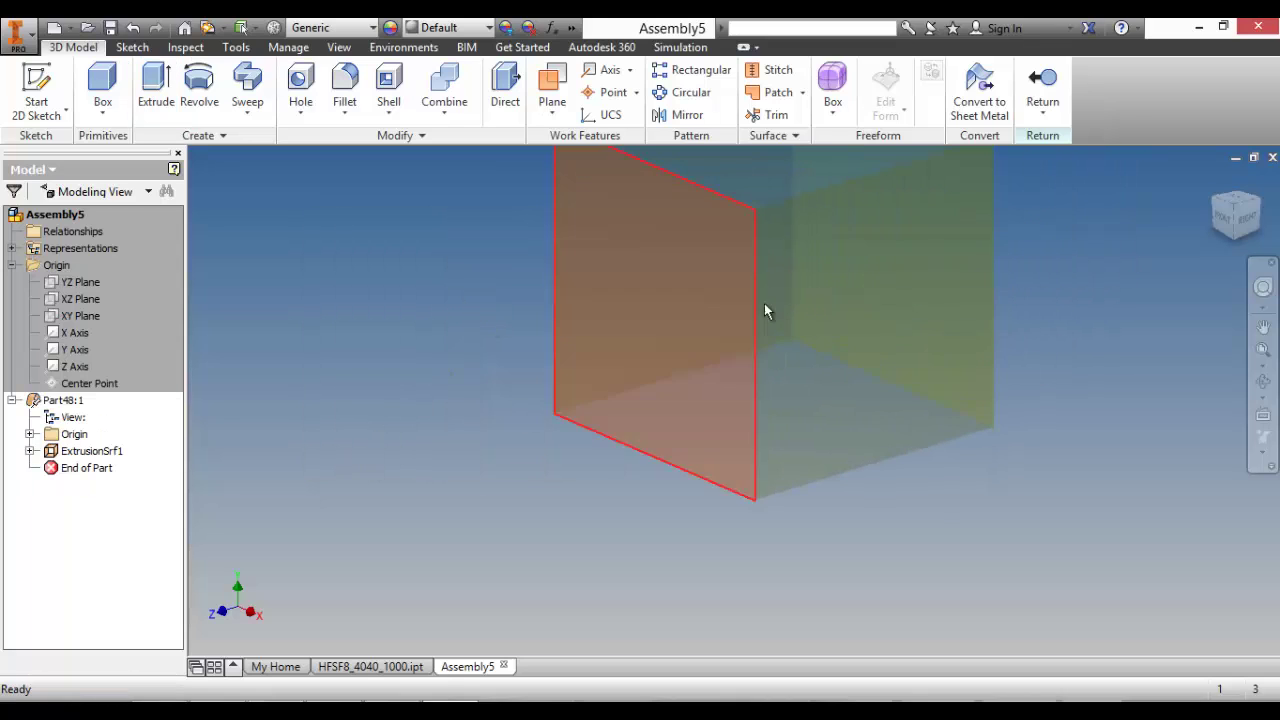
pyautogui.click(1042, 90)
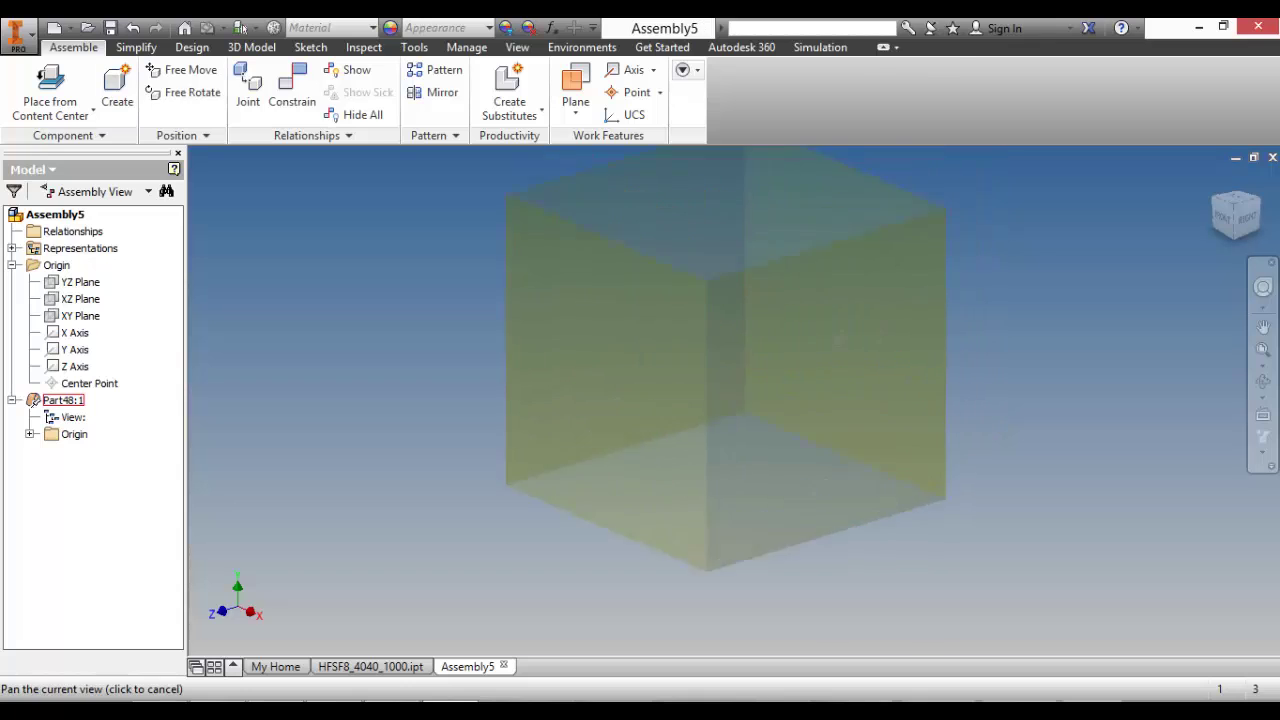
# Step: Save the assembly as Test in the Aluminum Profile folder together with its new part
pyautogui.click(110, 27)
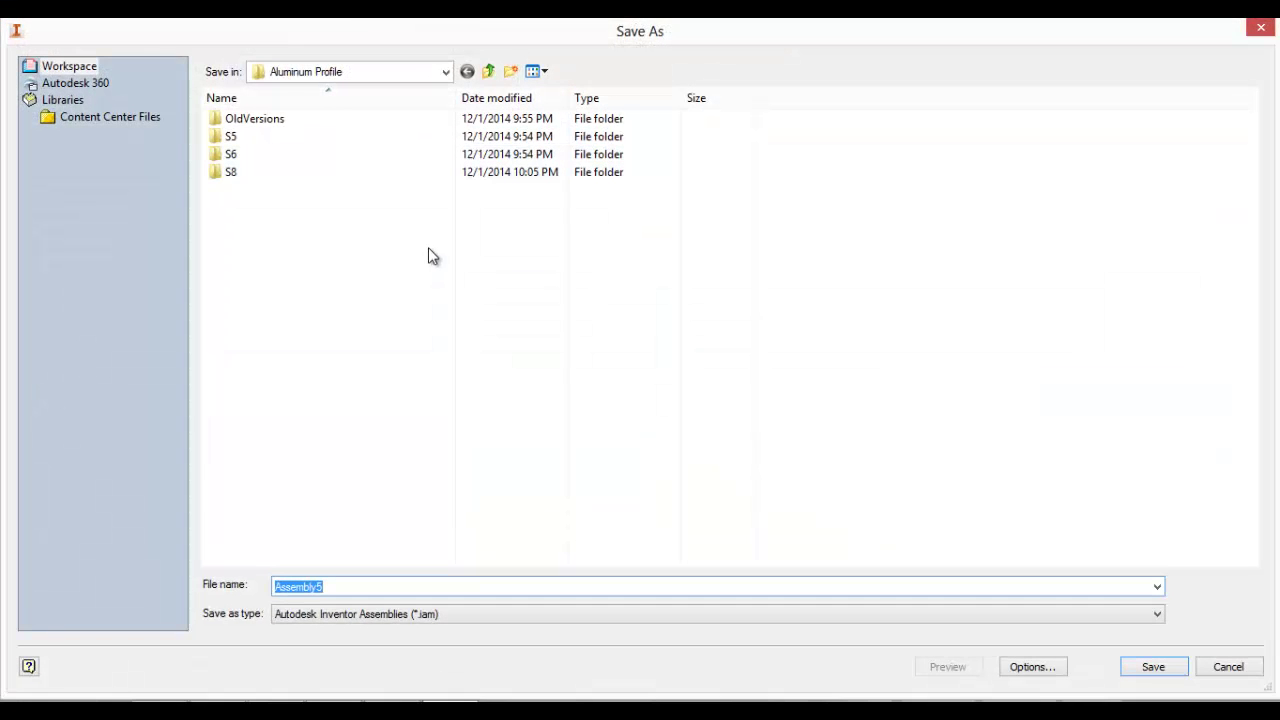
pyautogui.write('T')
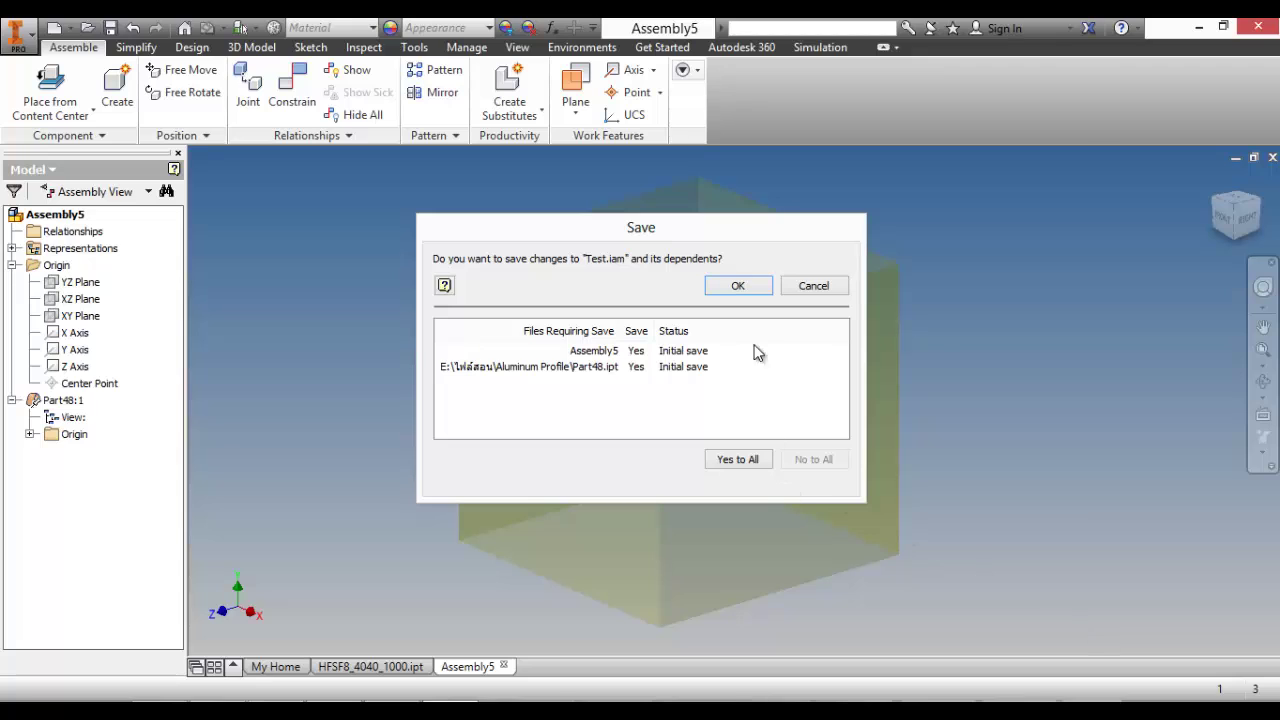
pyautogui.click(744, 286)
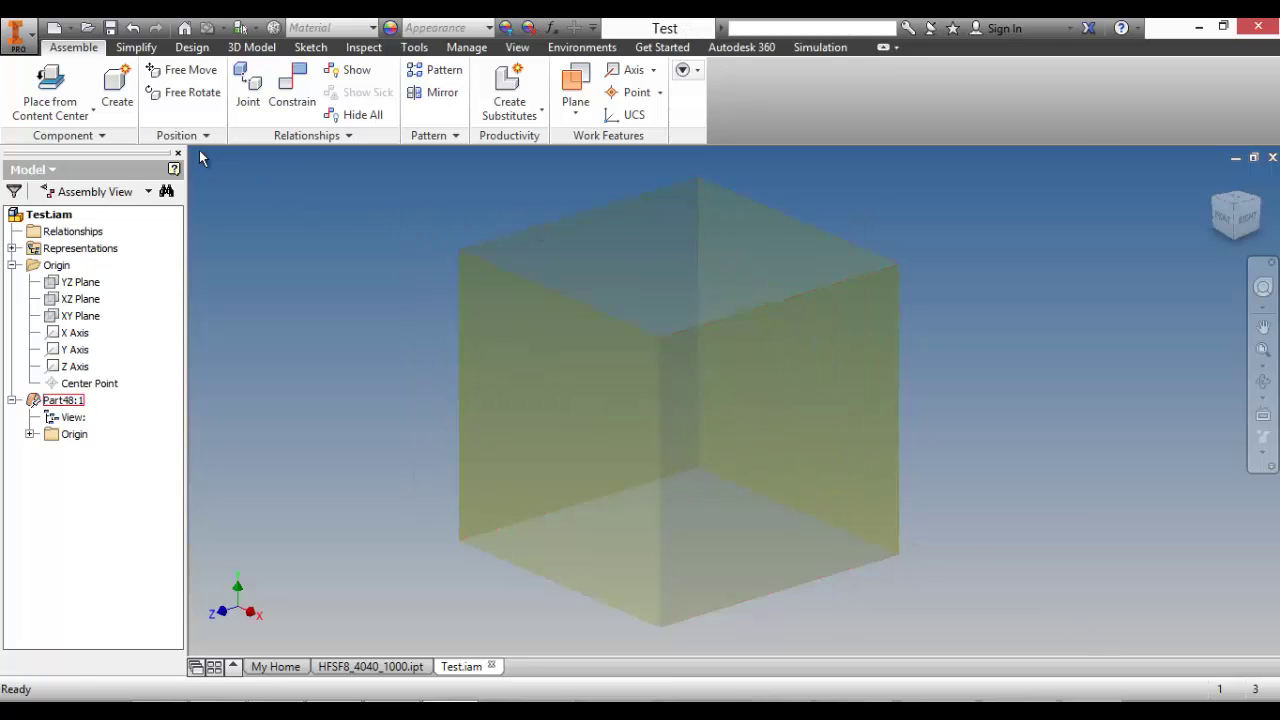
# Step: Start Insert Frame with the MISUMI standard, the family "Aluminum Frame - 8 Series Aluminum Extrusions 40 Square" and size 40x40
pyautogui.click(186, 48)
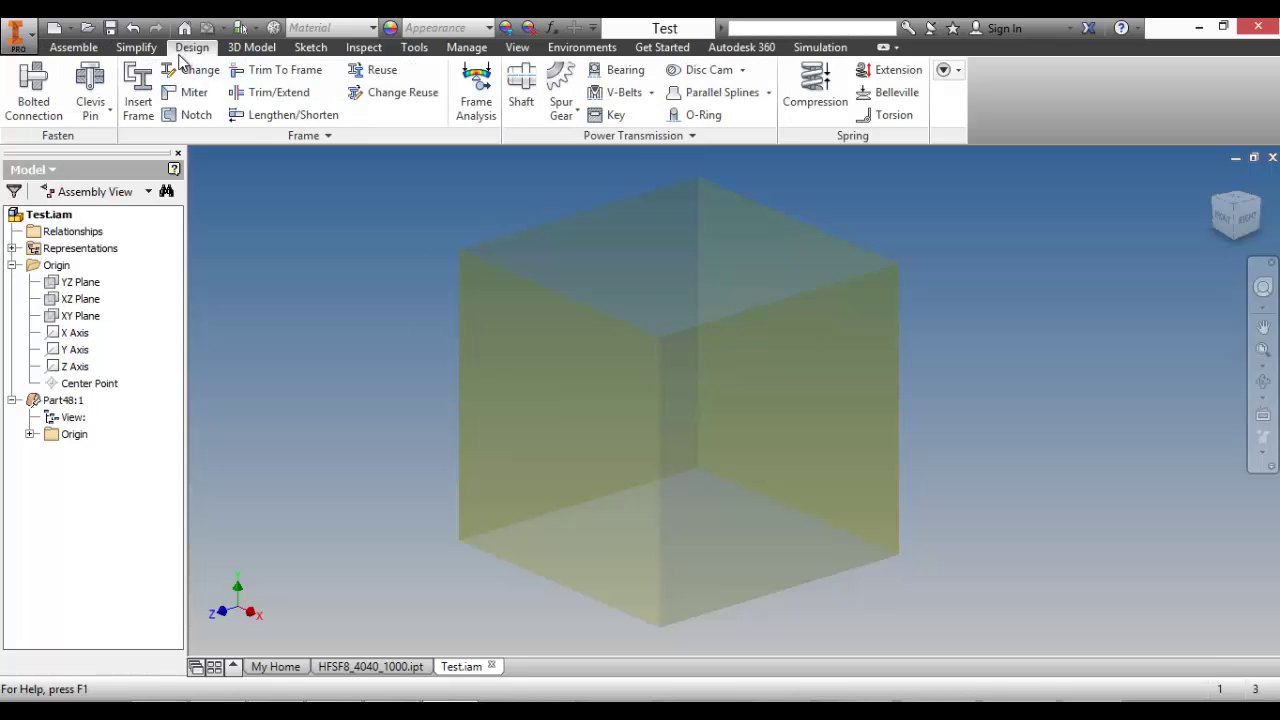
pyautogui.click(140, 88)
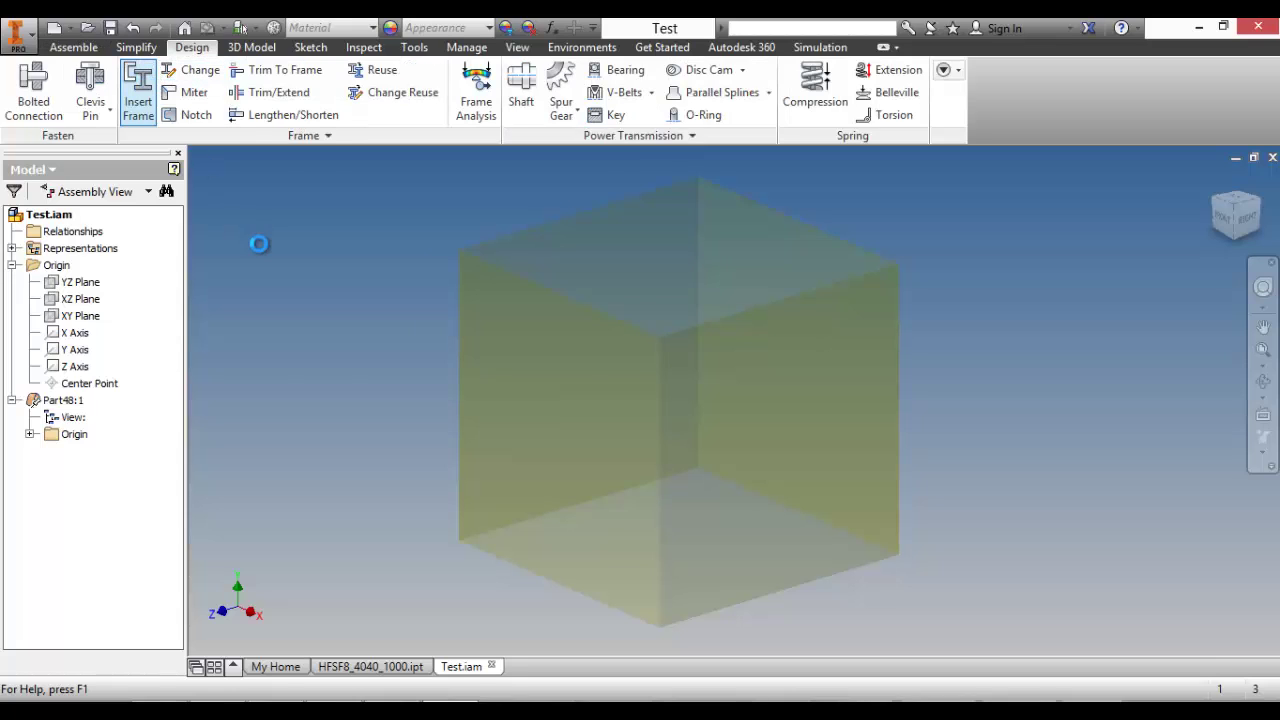
pyautogui.click(250, 310)
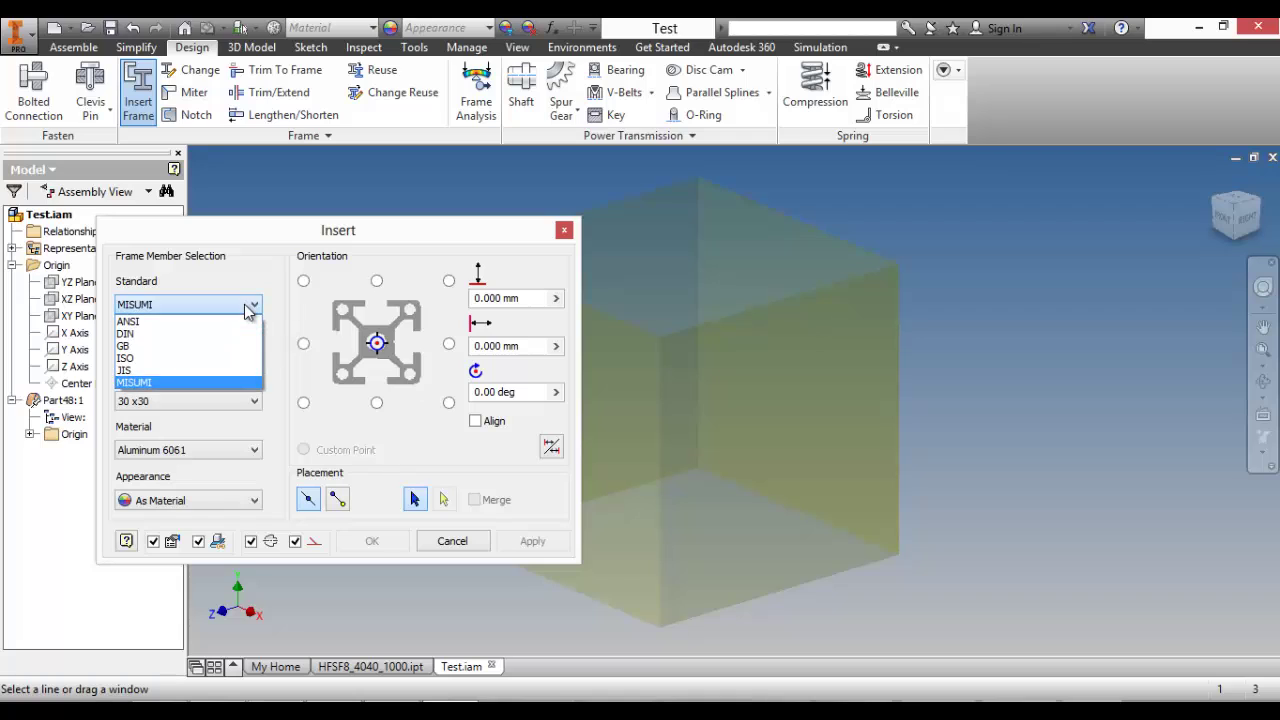
pyautogui.click(222, 387)
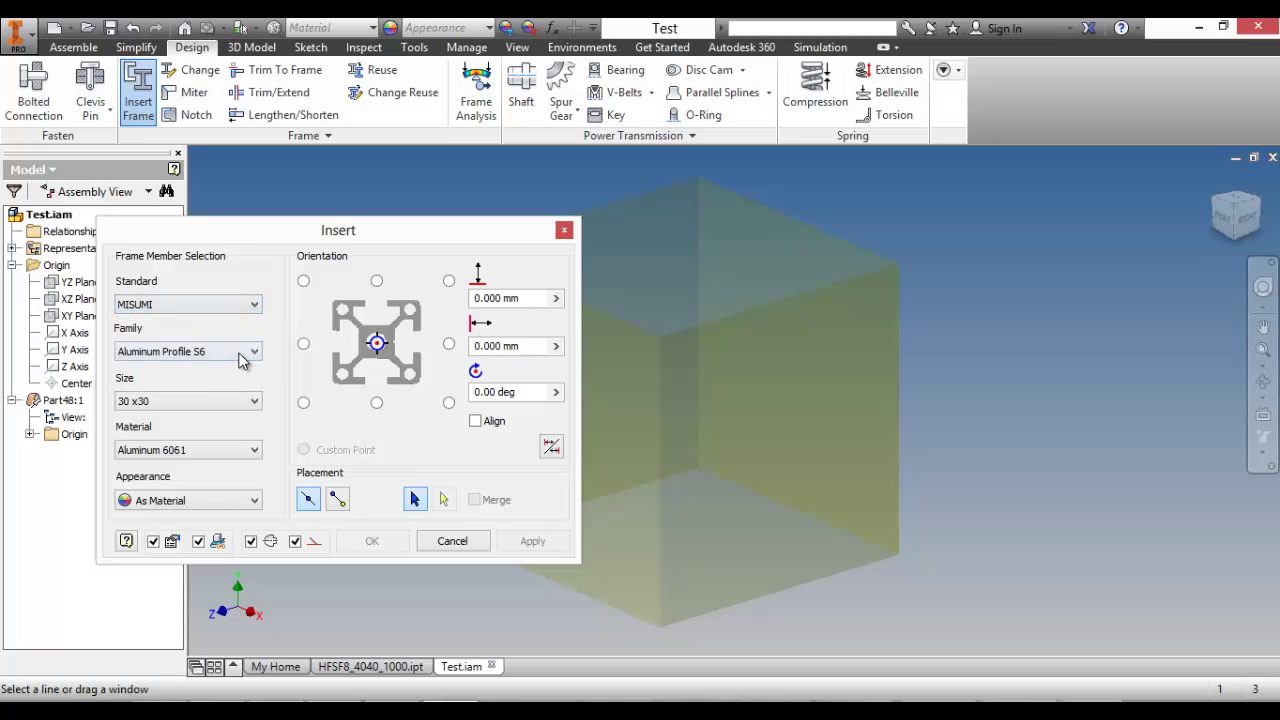
pyautogui.click(242, 357)
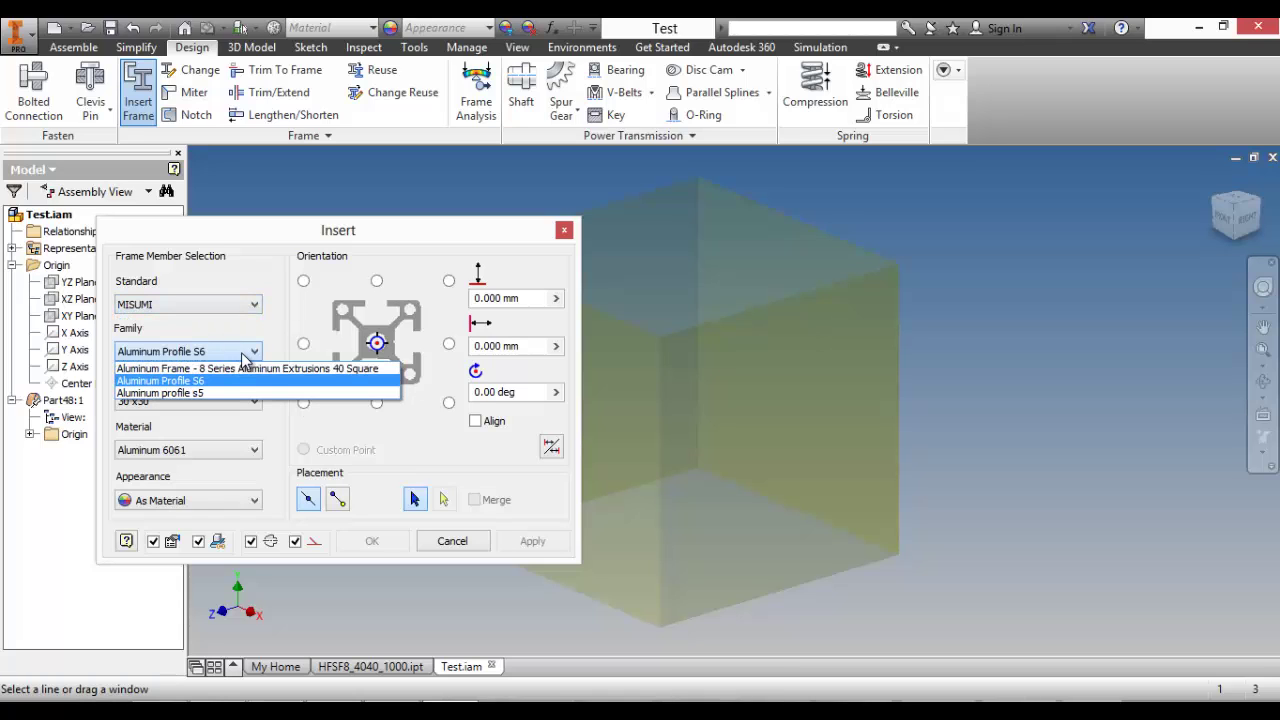
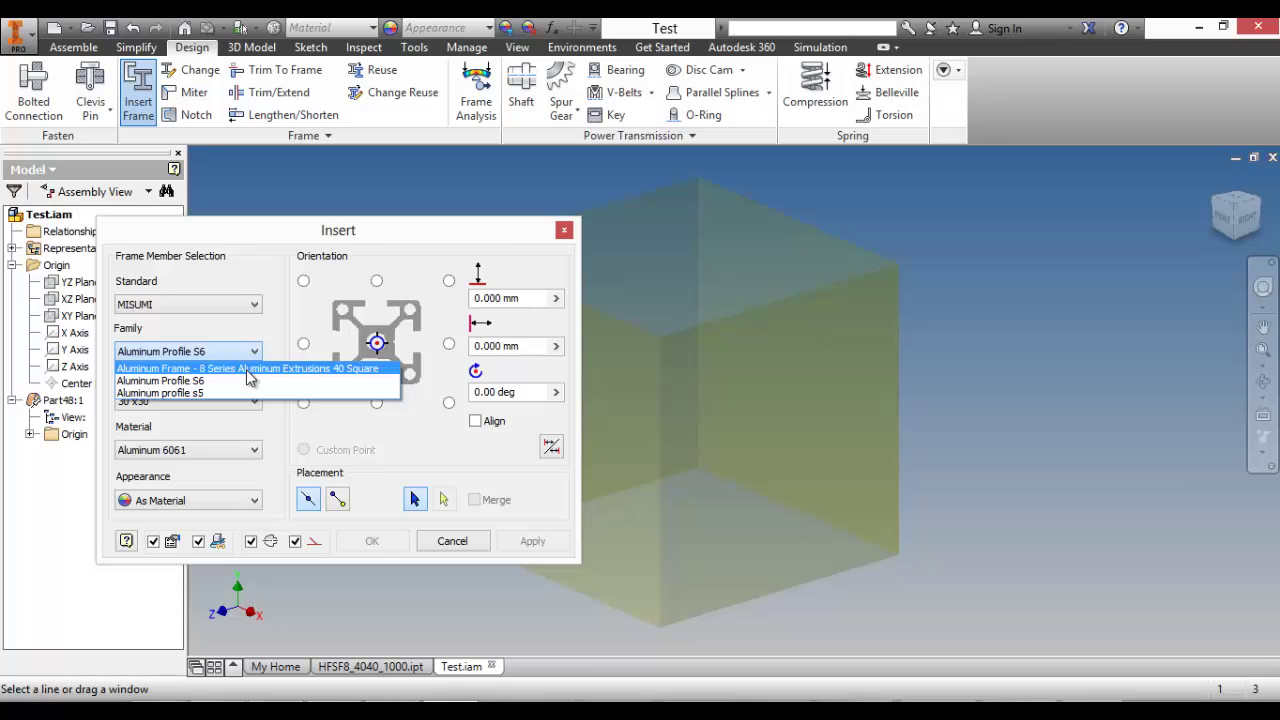
pyautogui.click(247, 370)
pyautogui.click(245, 401)
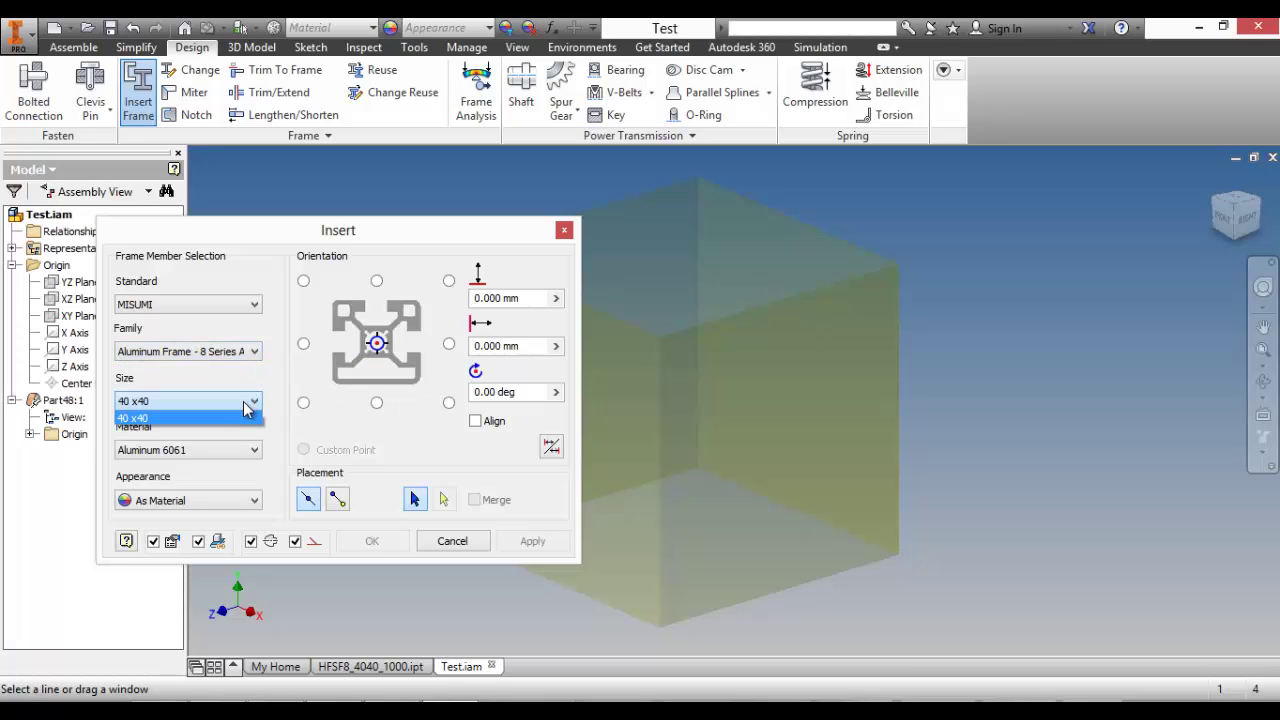
pyautogui.click(237, 418)
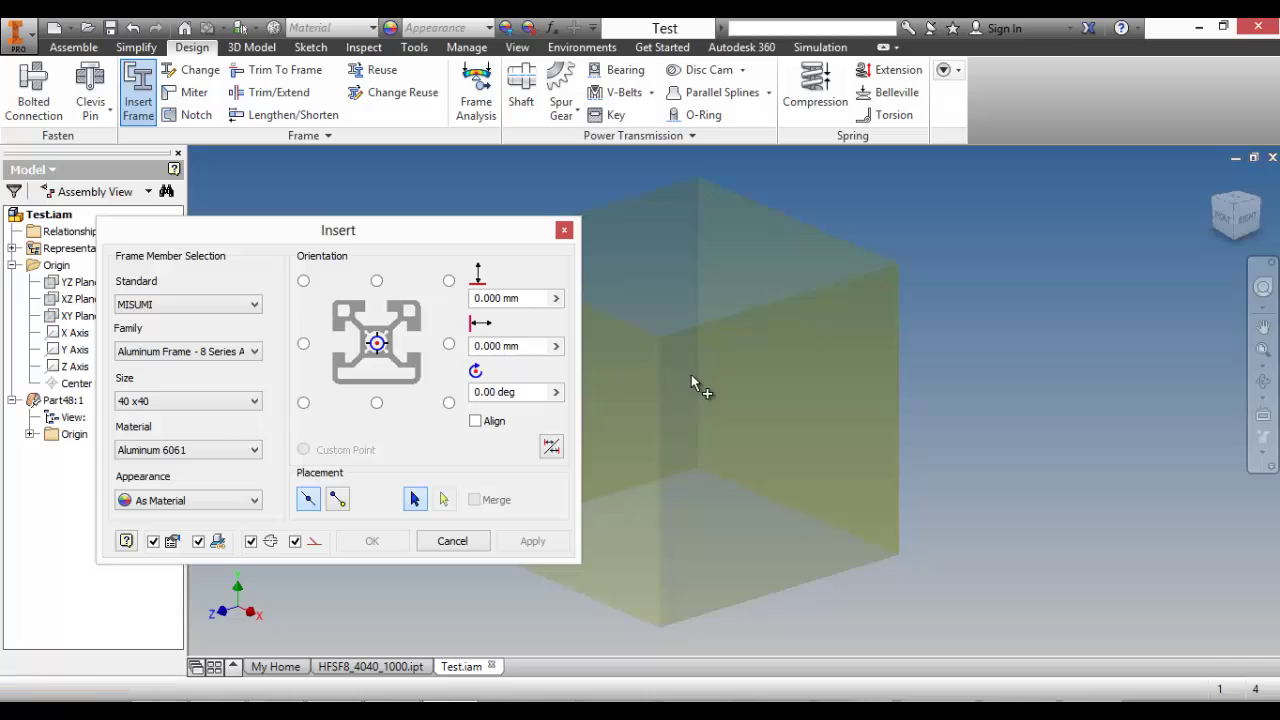
# Step: Place frame members on all edges of the surface cube and create the frame with the default frame, skeleton and member file names
pyautogui.moveTo(694, 389); pyautogui.dragTo(945, 400, button='middle')
pyautogui.moveTo(752, 236); pyautogui.dragTo(1137, 580)
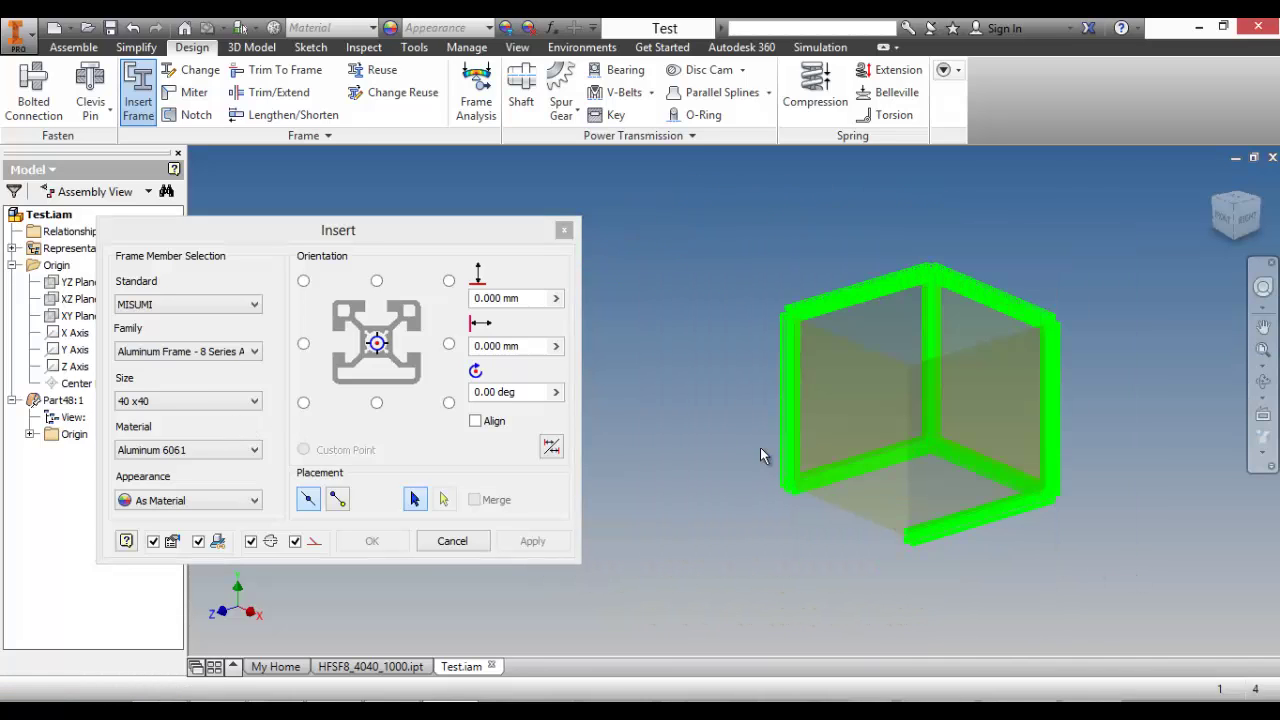
pyautogui.click(389, 543)
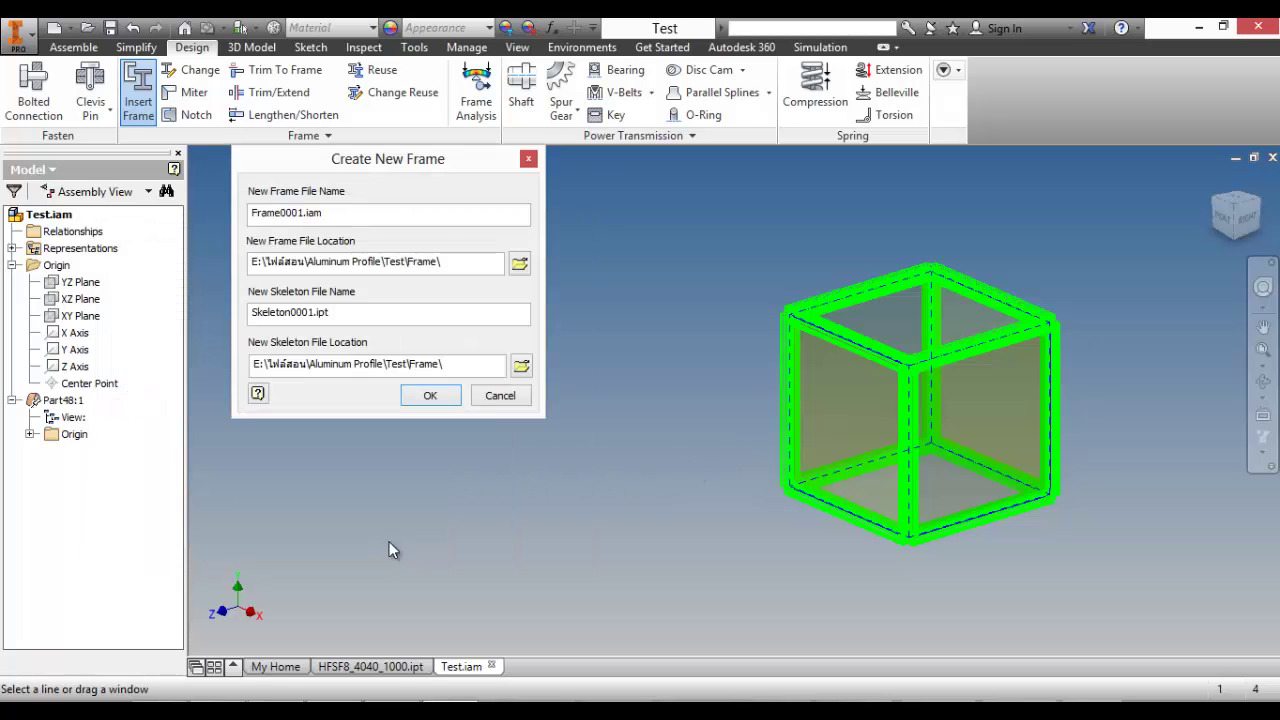
pyautogui.click(449, 396)
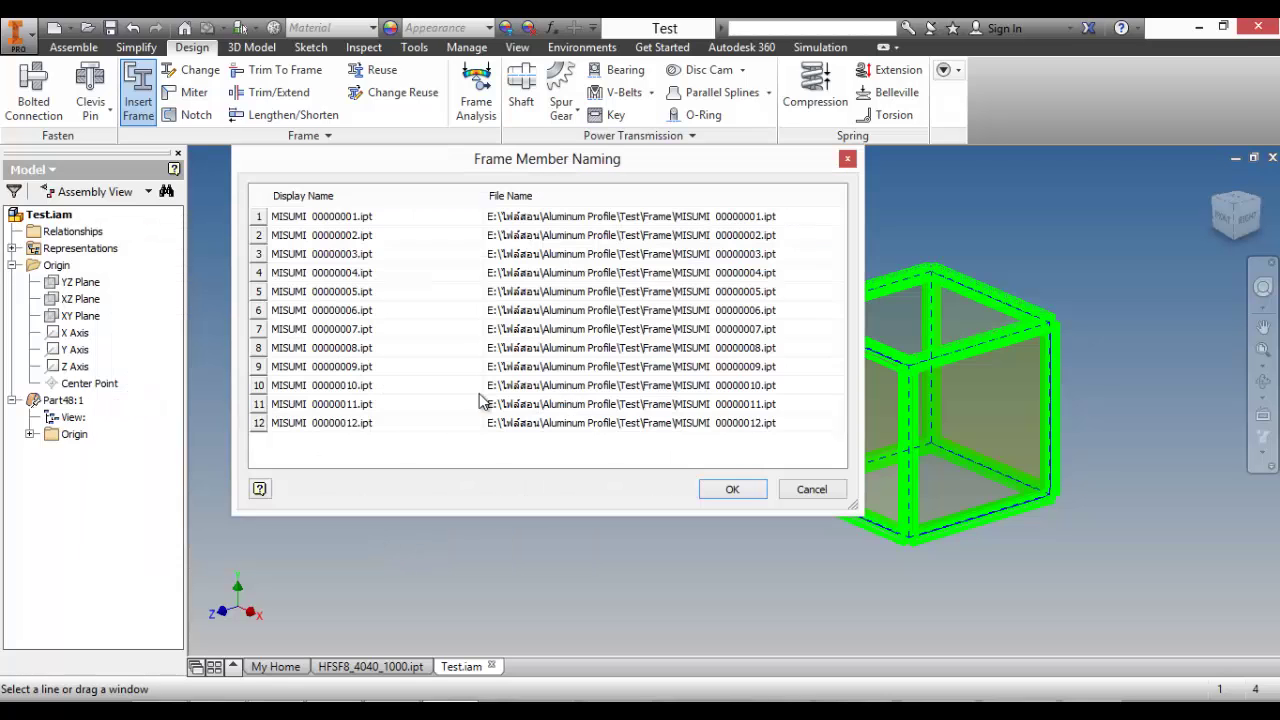
pyautogui.click(733, 490)
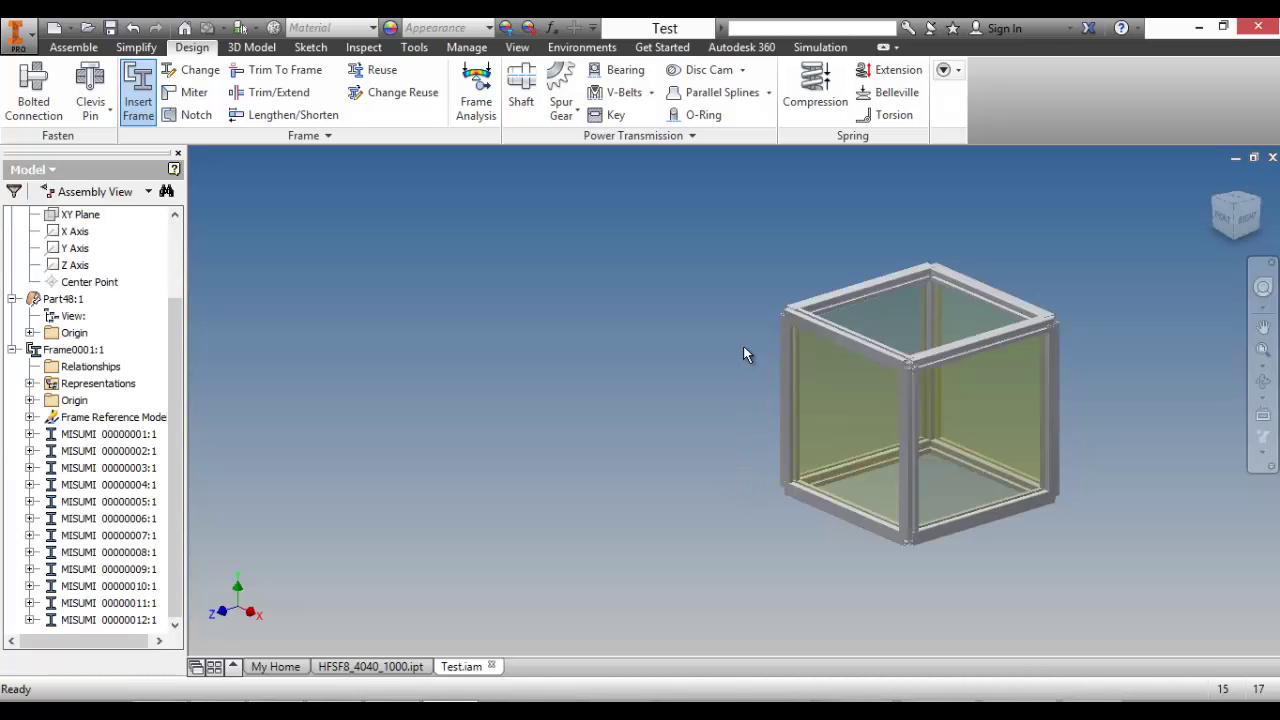
pyautogui.scroll(5, 743, 346)
pyautogui.scroll(-3, 729, 306)
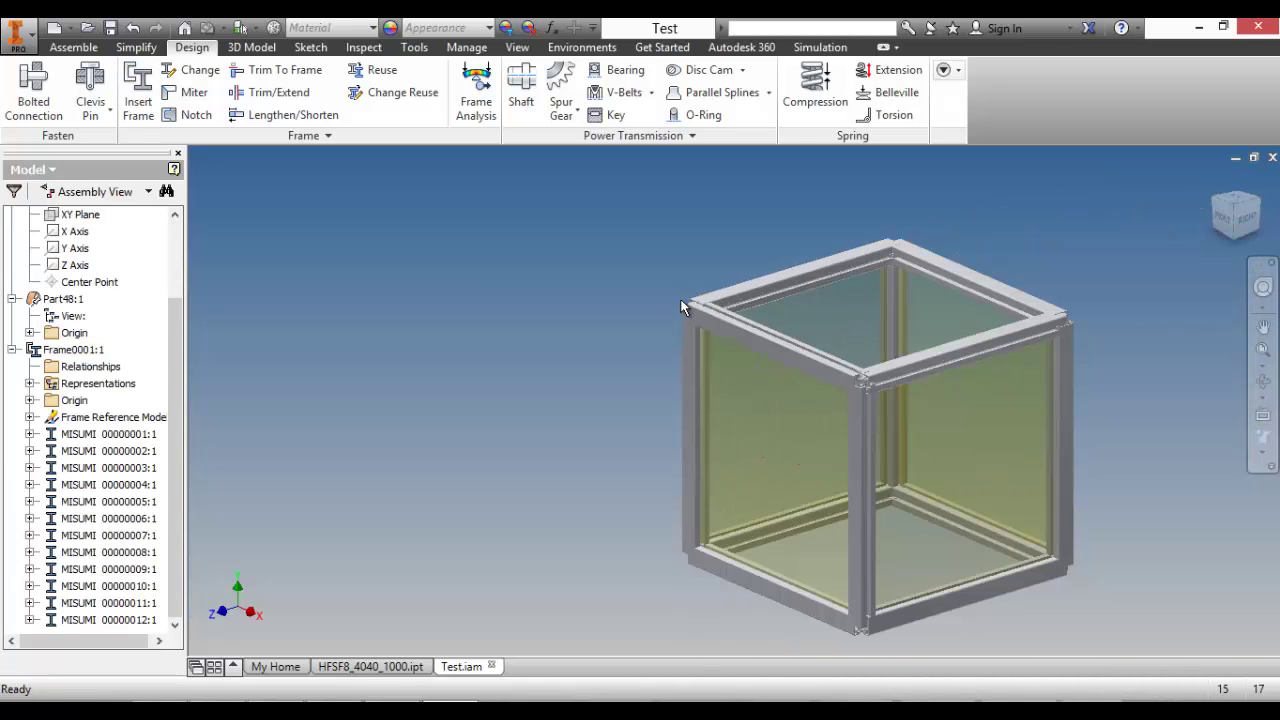
pyautogui.click(689, 305)
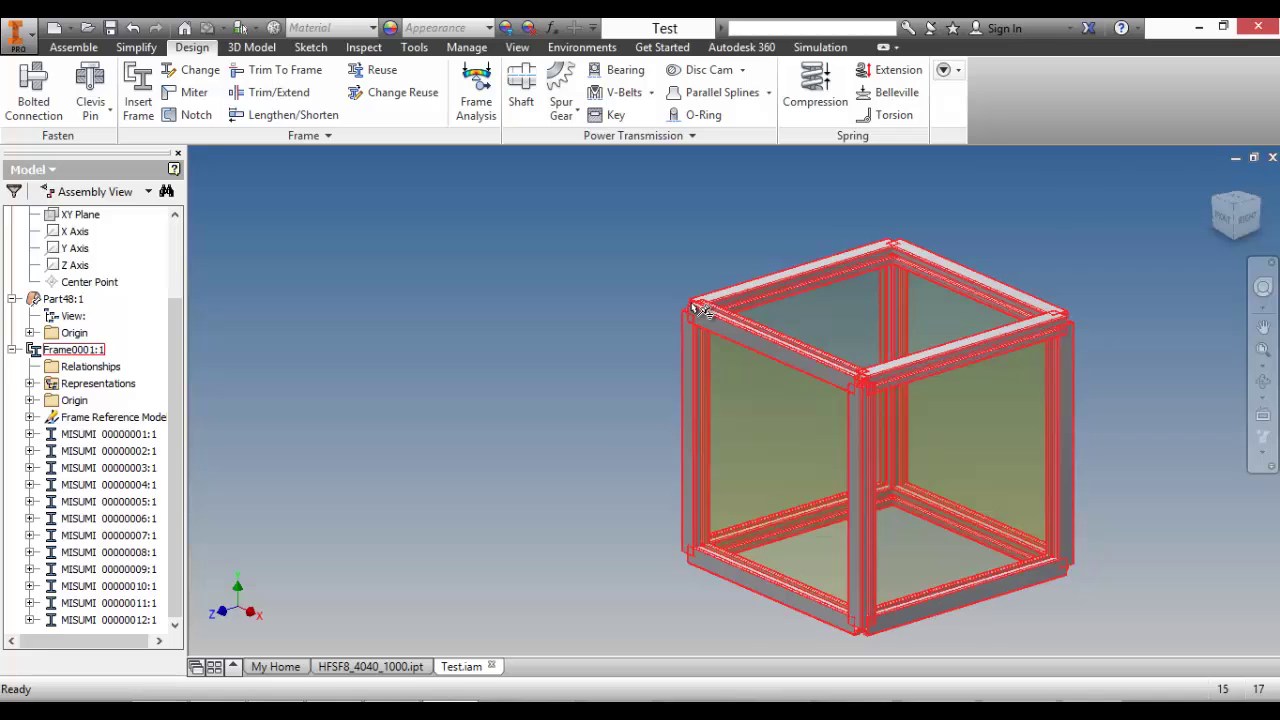
# Step: Remove the generated frame from the surface cube and check the MISUMI family names offered by Insert Frame
pyautogui.click(676, 308)
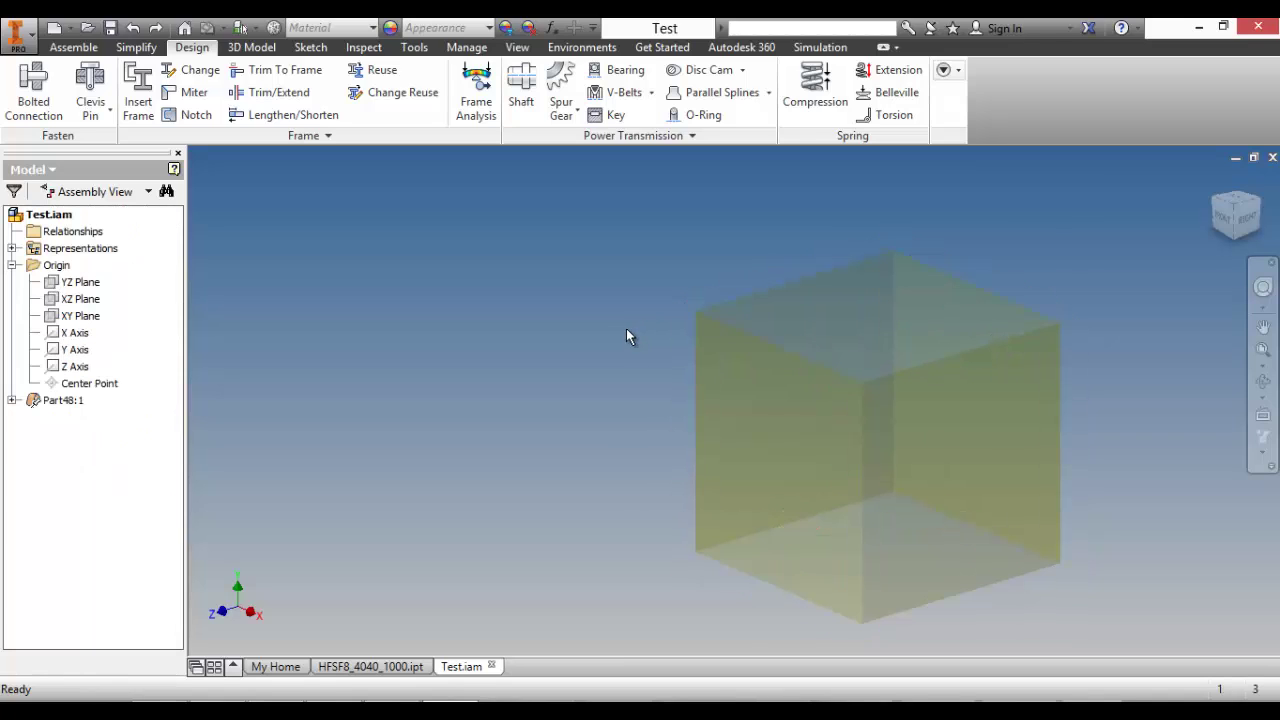
pyautogui.click(139, 104)
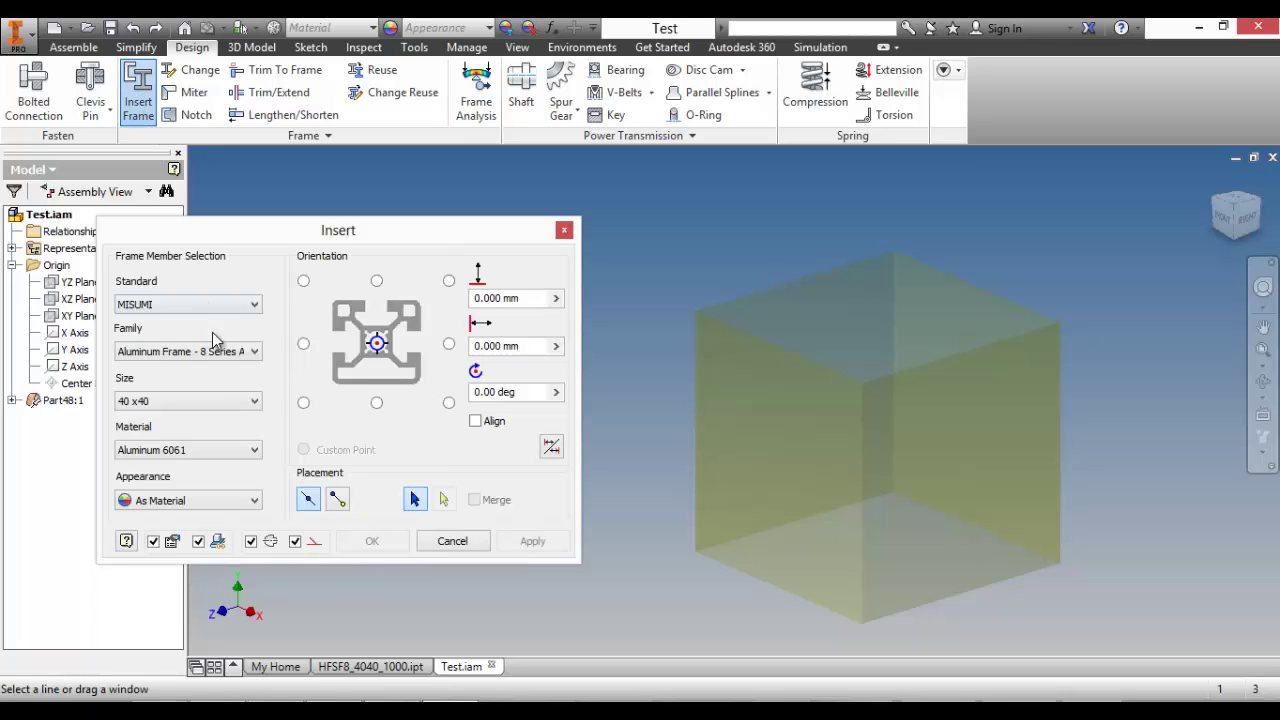
pyautogui.click(224, 359)
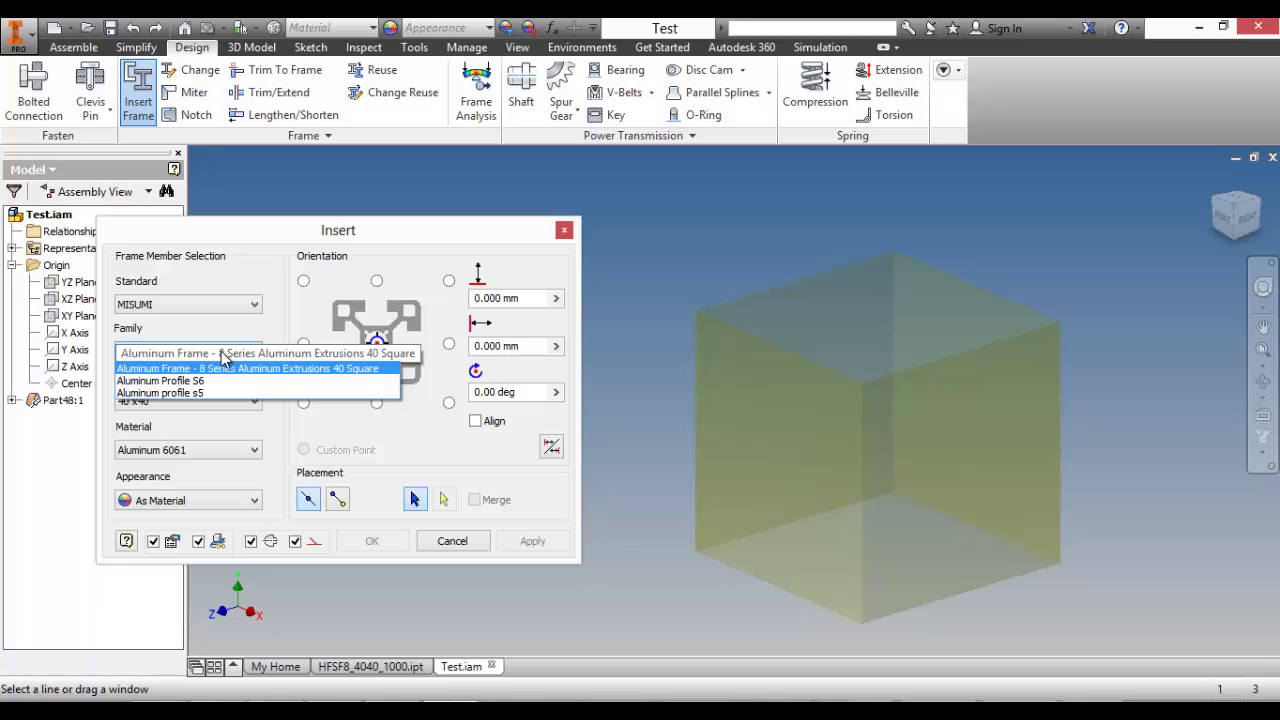
pyautogui.click(224, 359)
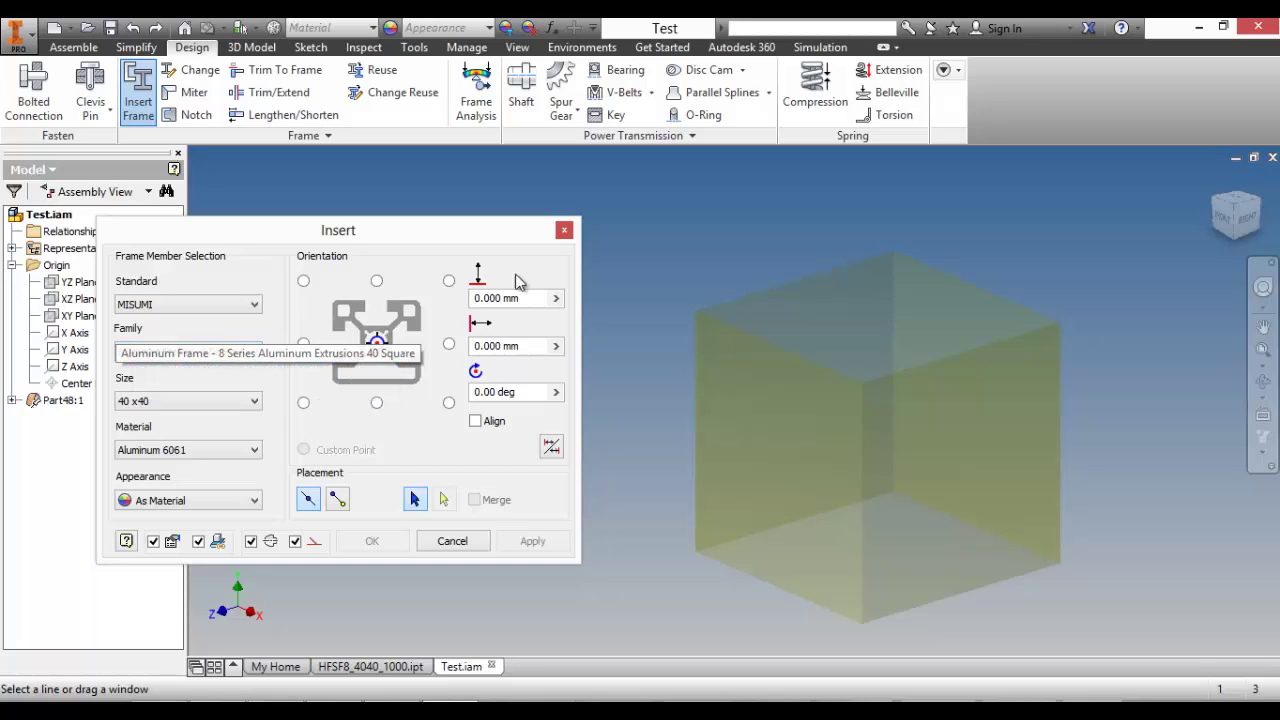
pyautogui.click(565, 231)
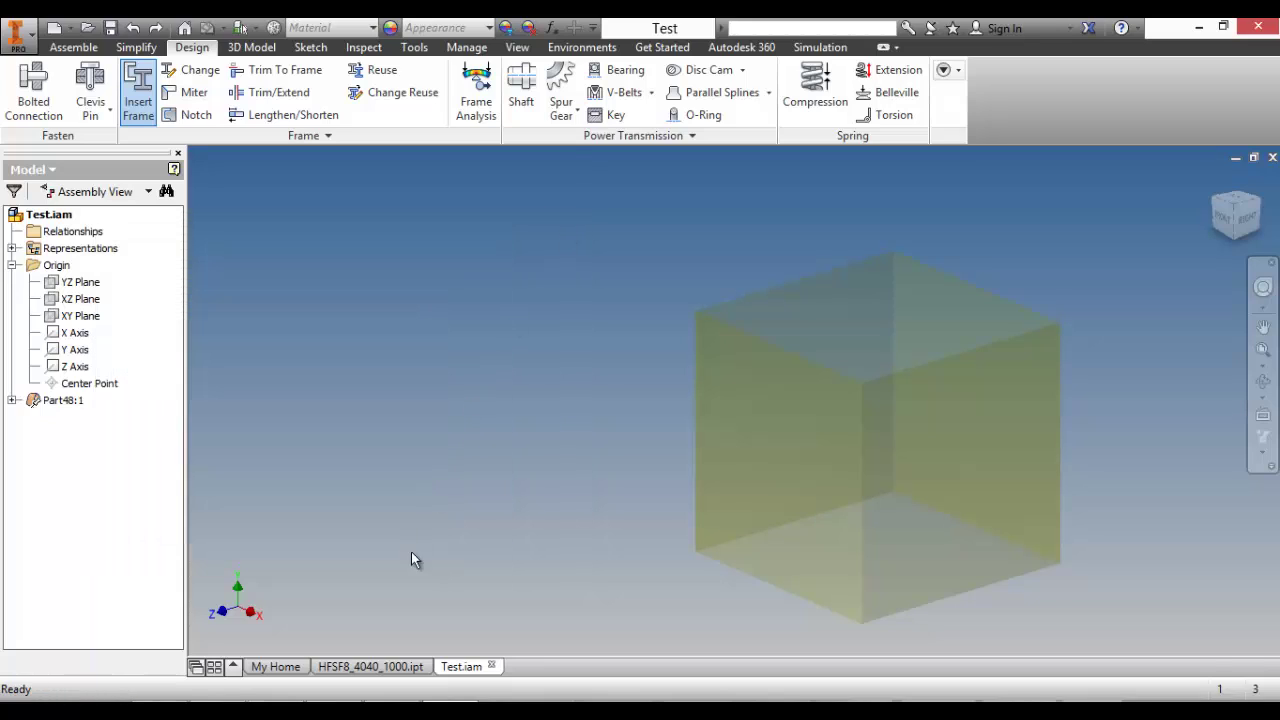
# Step: In the Content Center Editor, rename the family in the Aluminum Frame library to Aluminum Frame S8
pyautogui.click(462, 49)
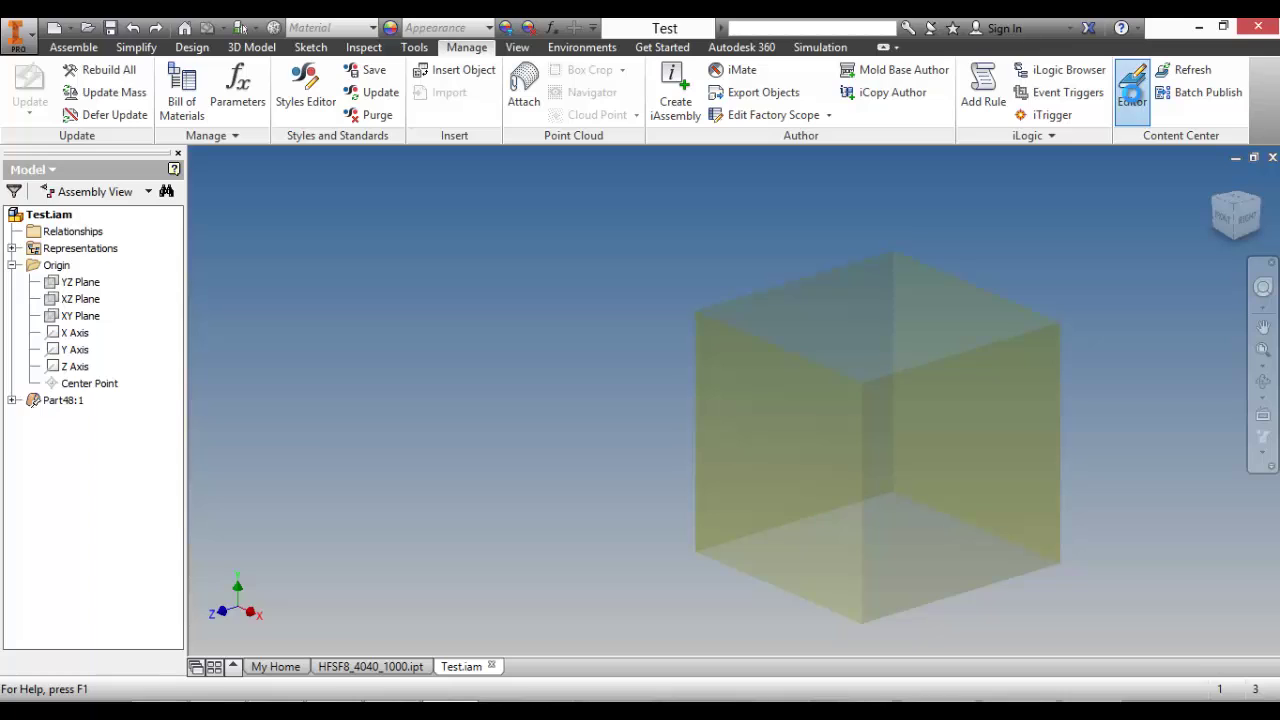
pyautogui.click(1132, 92)
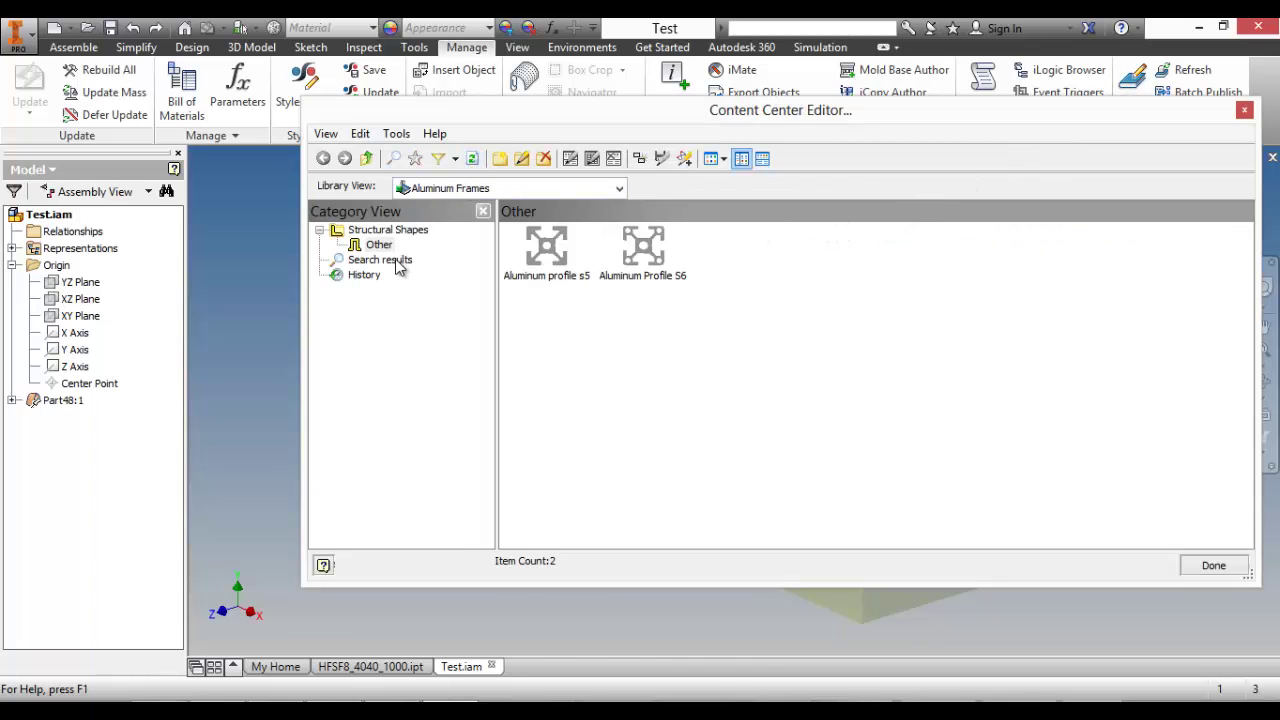
pyautogui.click(378, 245)
pyautogui.click(619, 189)
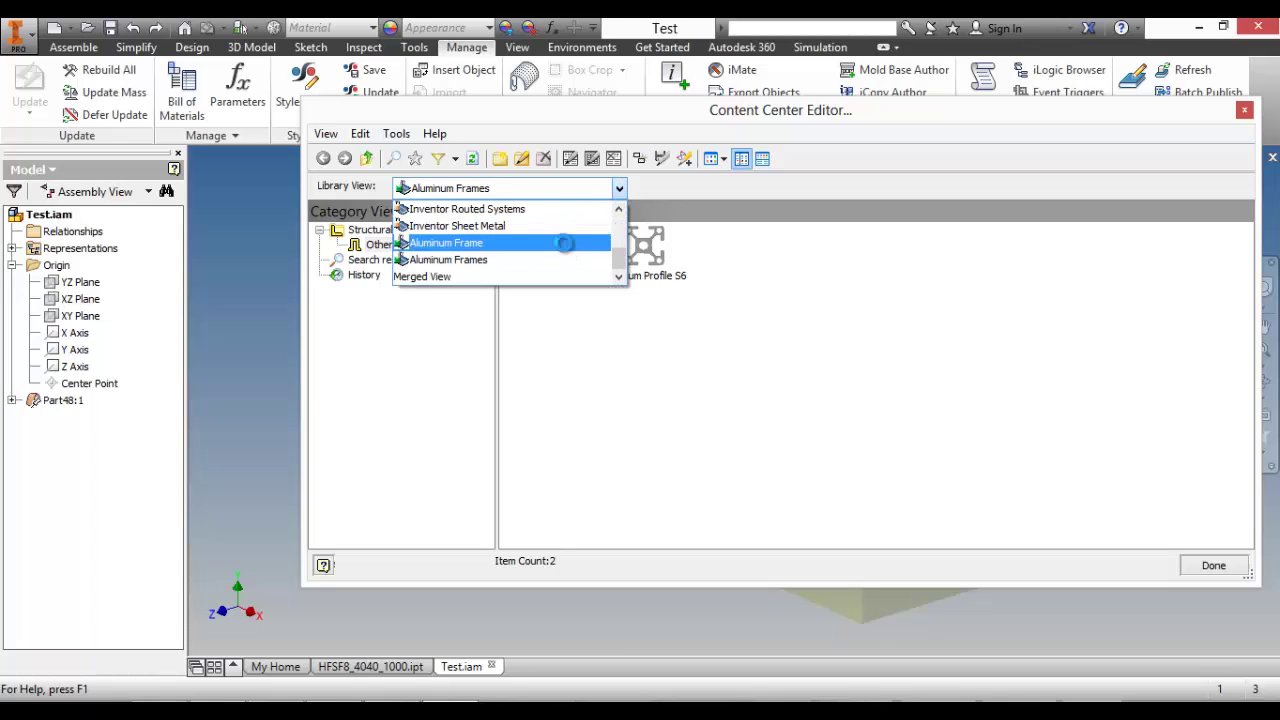
pyautogui.click(565, 243)
pyautogui.click(565, 263)
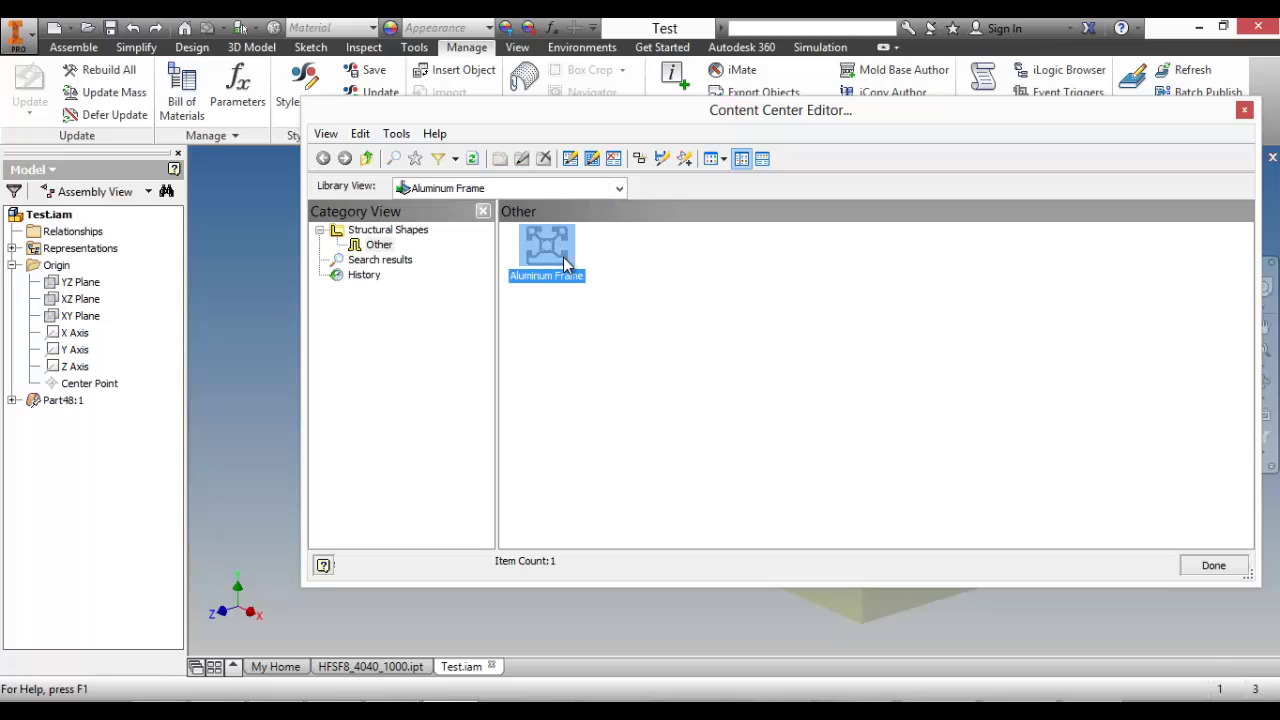
pyautogui.rightClick(565, 263)
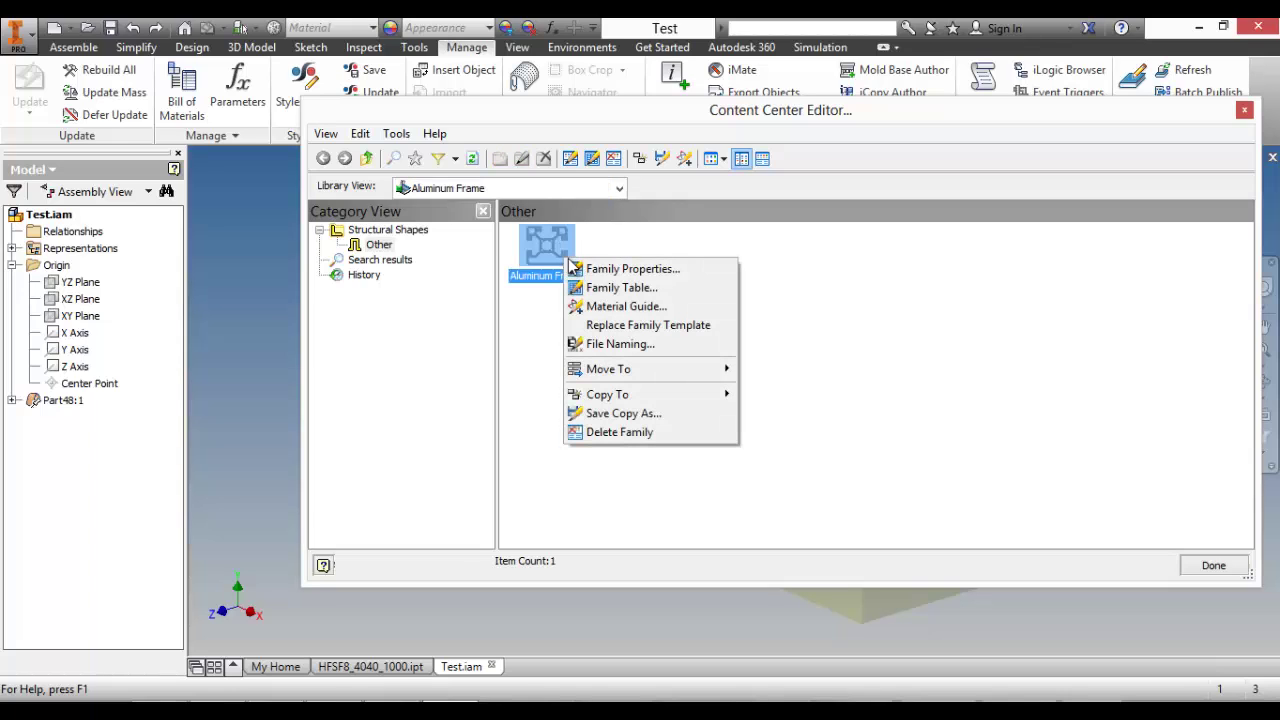
pyautogui.click(600, 269)
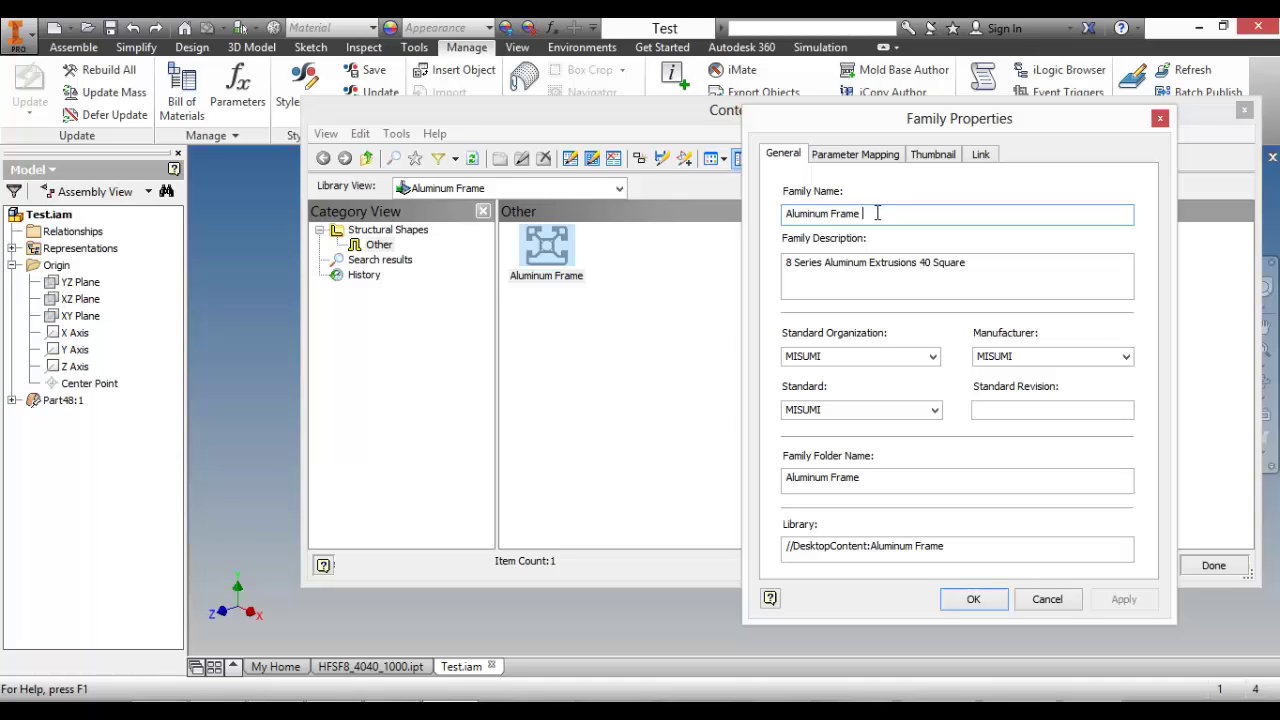
pyautogui.press('BackSpace')
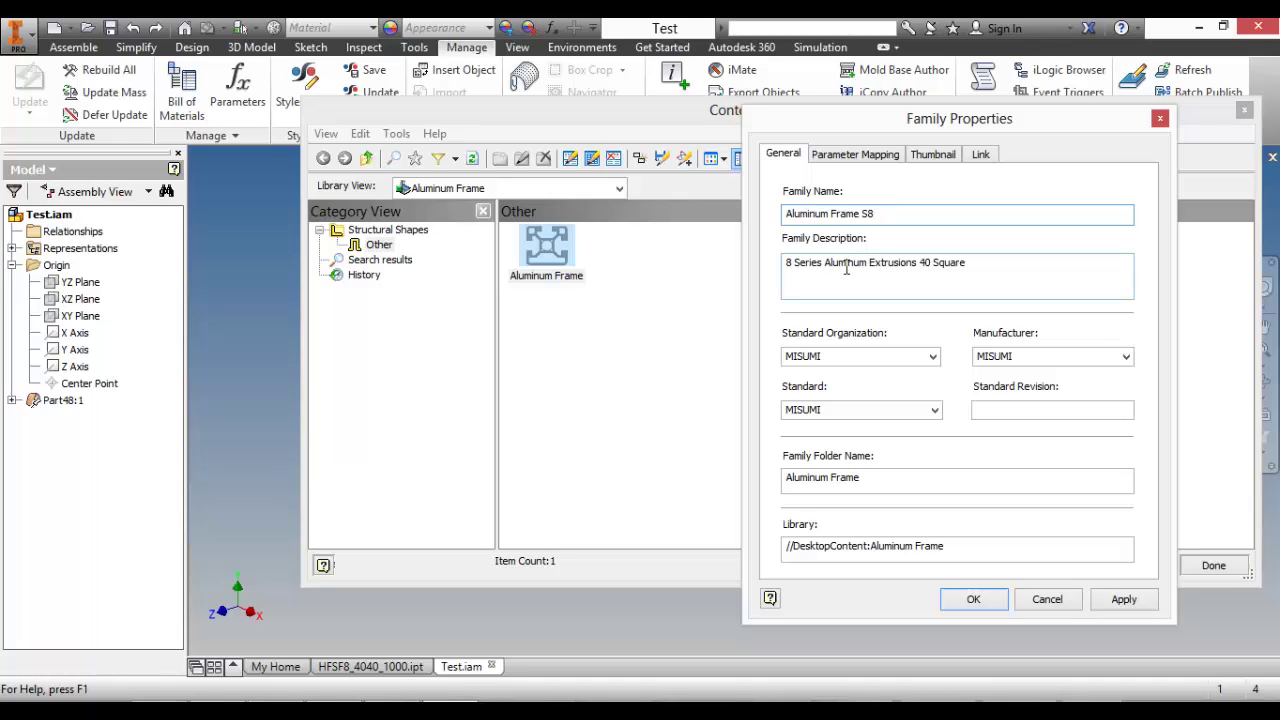
# Step: Shorten the family description to "Series 8 Square", apply the family properties and close the Content Center Editor
pyautogui.moveTo(824, 265); pyautogui.dragTo(809, 267)
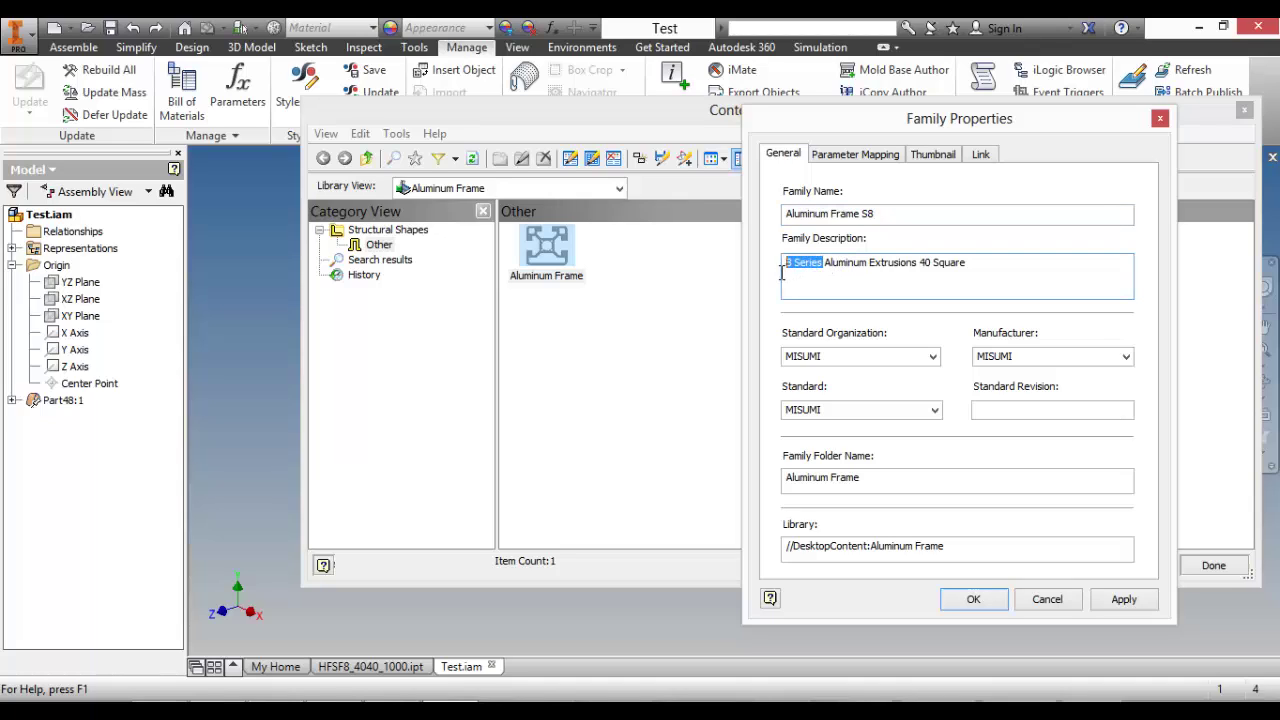
pyautogui.click(792, 263)
pyautogui.rightClick(790, 273)
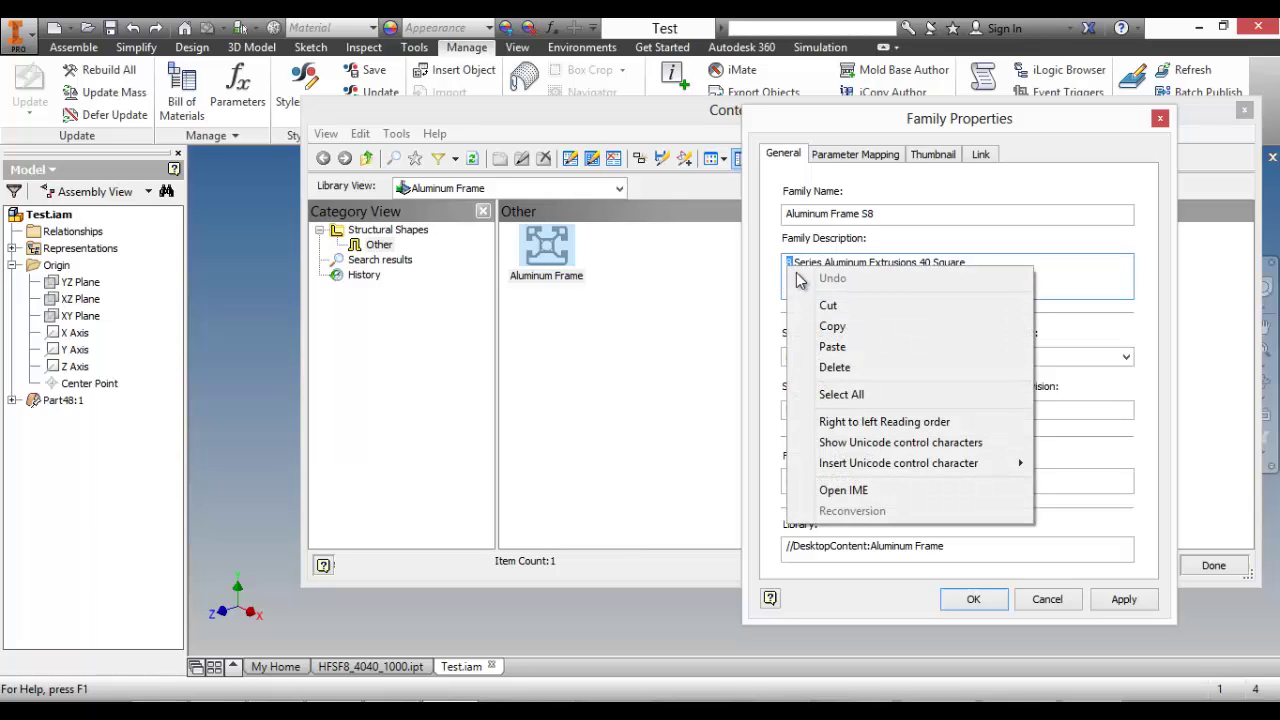
pyautogui.click(826, 305)
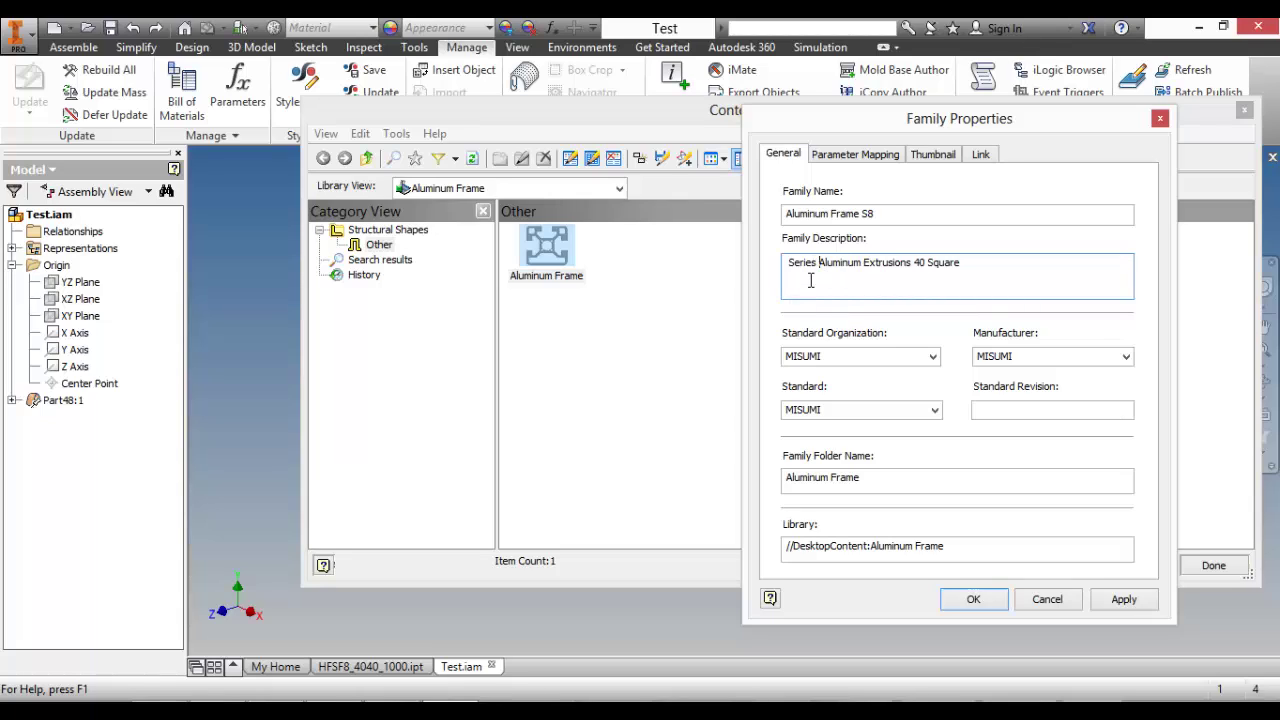
pyautogui.hotkey('ctrl', 'v')
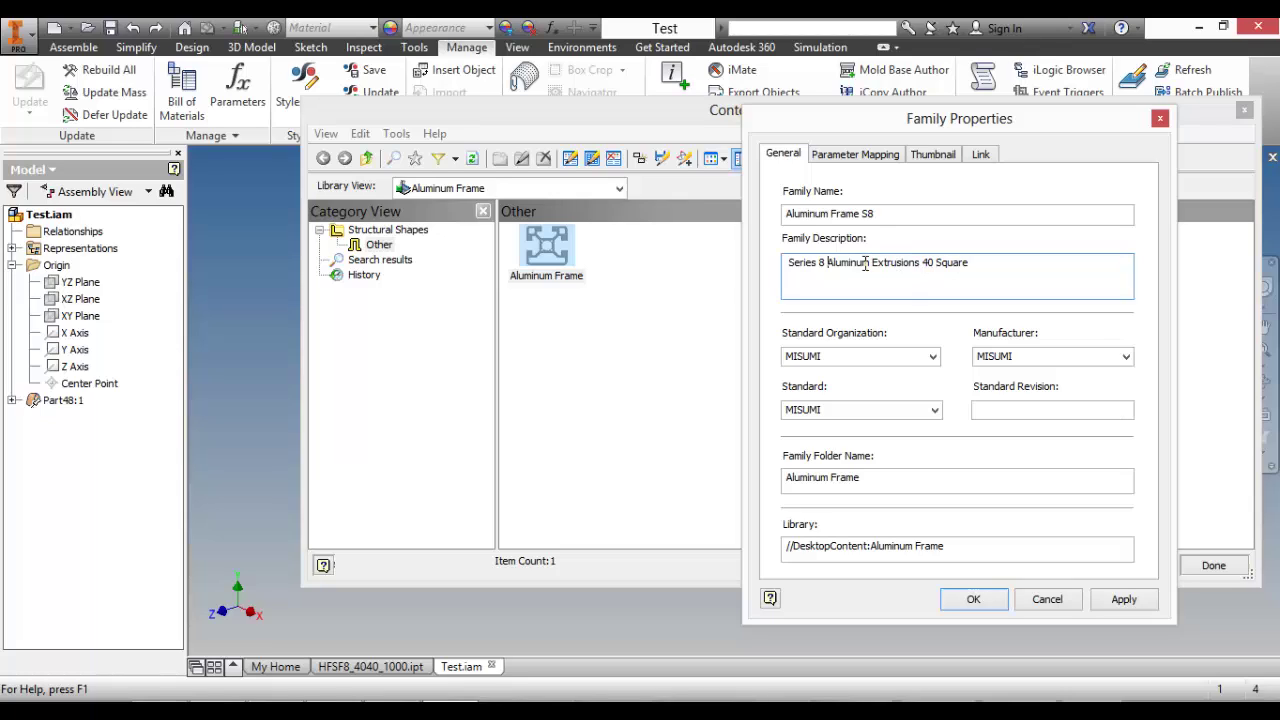
pyautogui.moveTo(828, 263); pyautogui.dragTo(862, 263)
pyautogui.press('Delete')
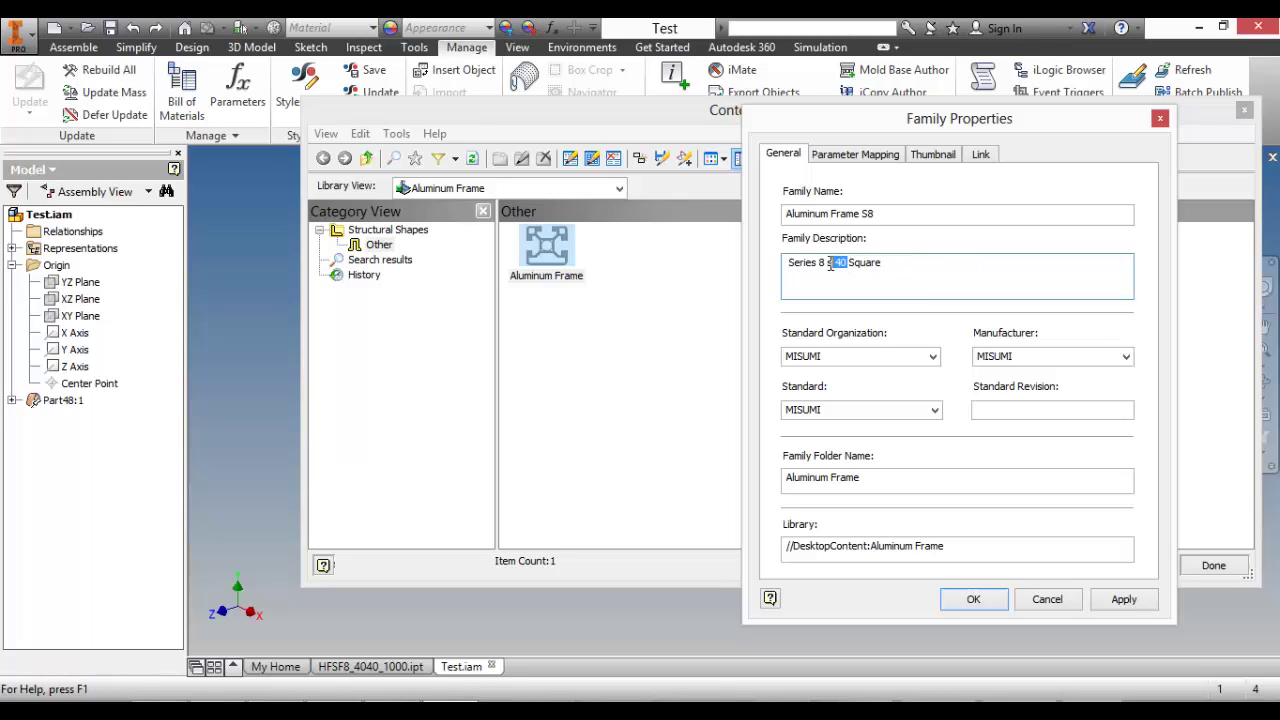
pyautogui.press('Delete')
pyautogui.click(973, 600)
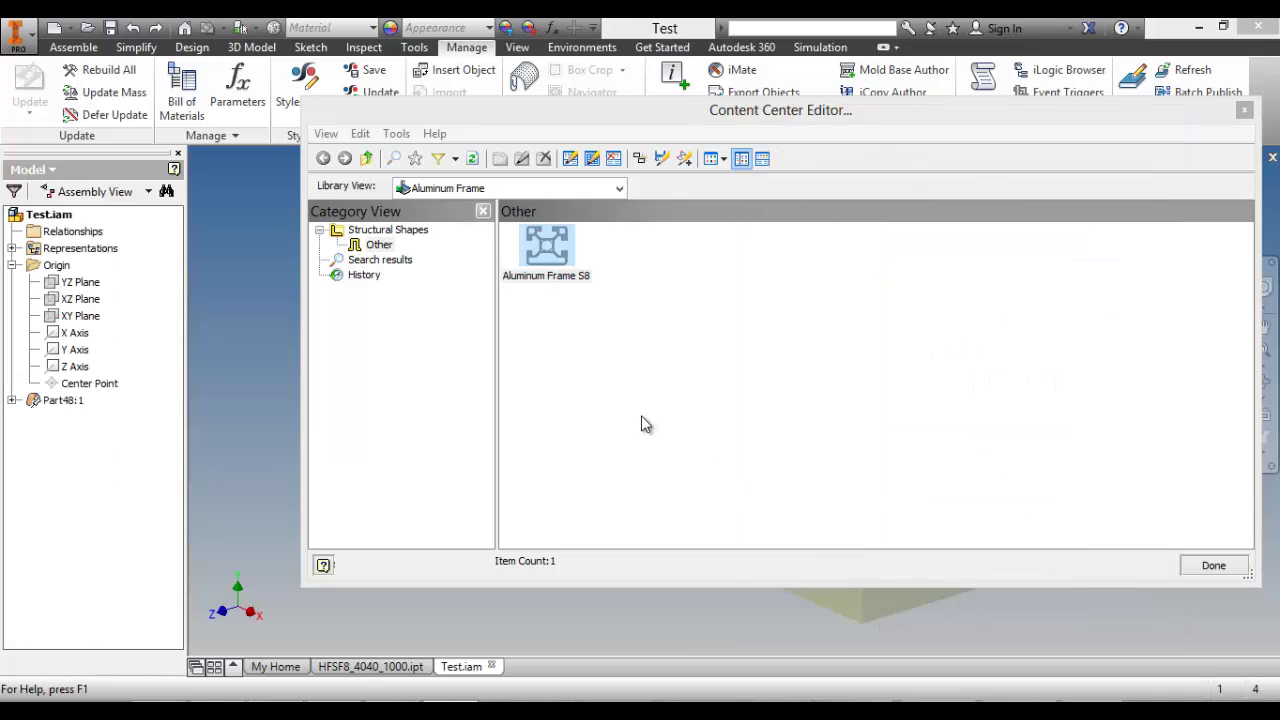
pyautogui.click(1210, 566)
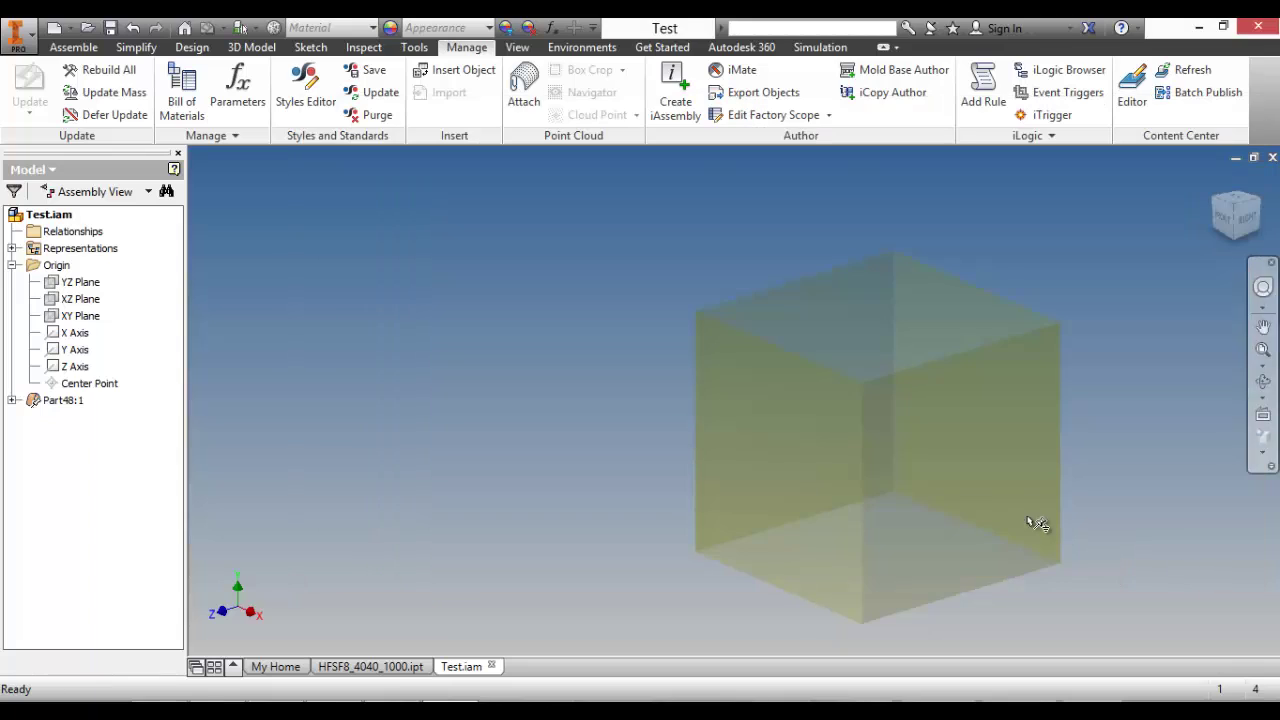
# Step: Check how the renamed Aluminum Frame S8 family is listed under the MISUMI standard in Insert Frame, without placing members
pyautogui.moveTo(585, 345); pyautogui.dragTo(371, 289, button='middle')
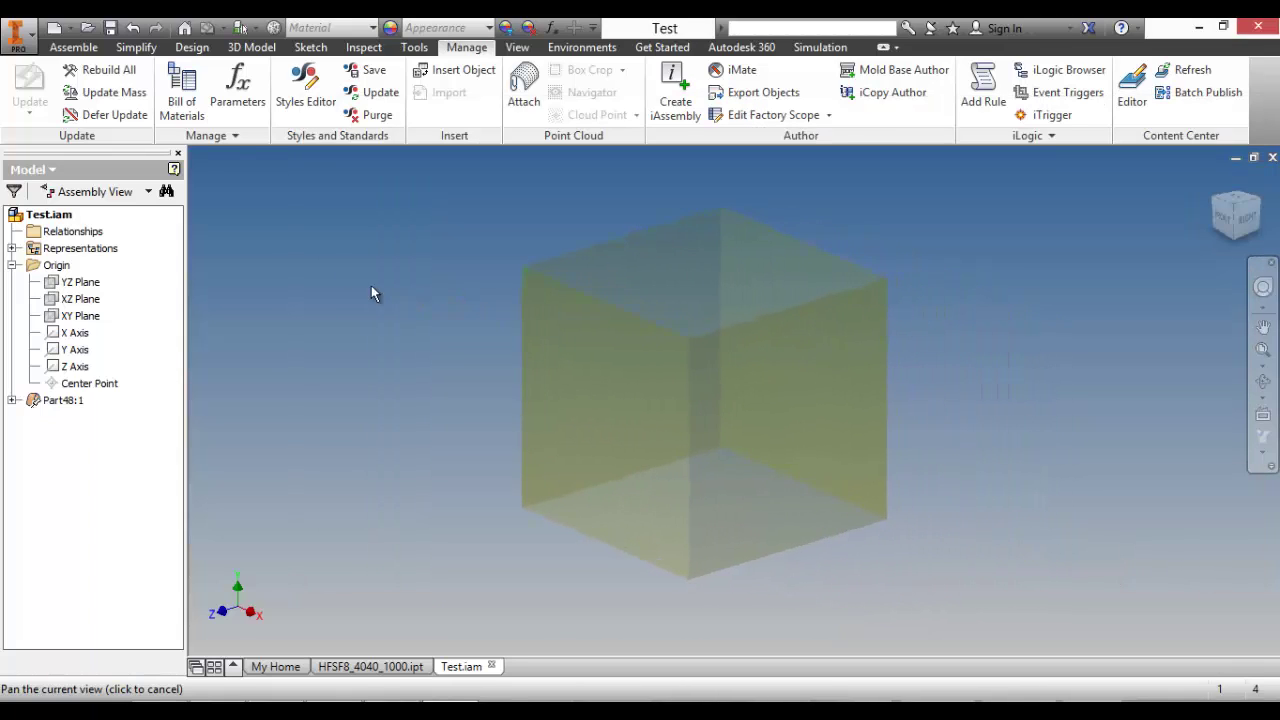
pyautogui.click(190, 48)
pyautogui.click(138, 95)
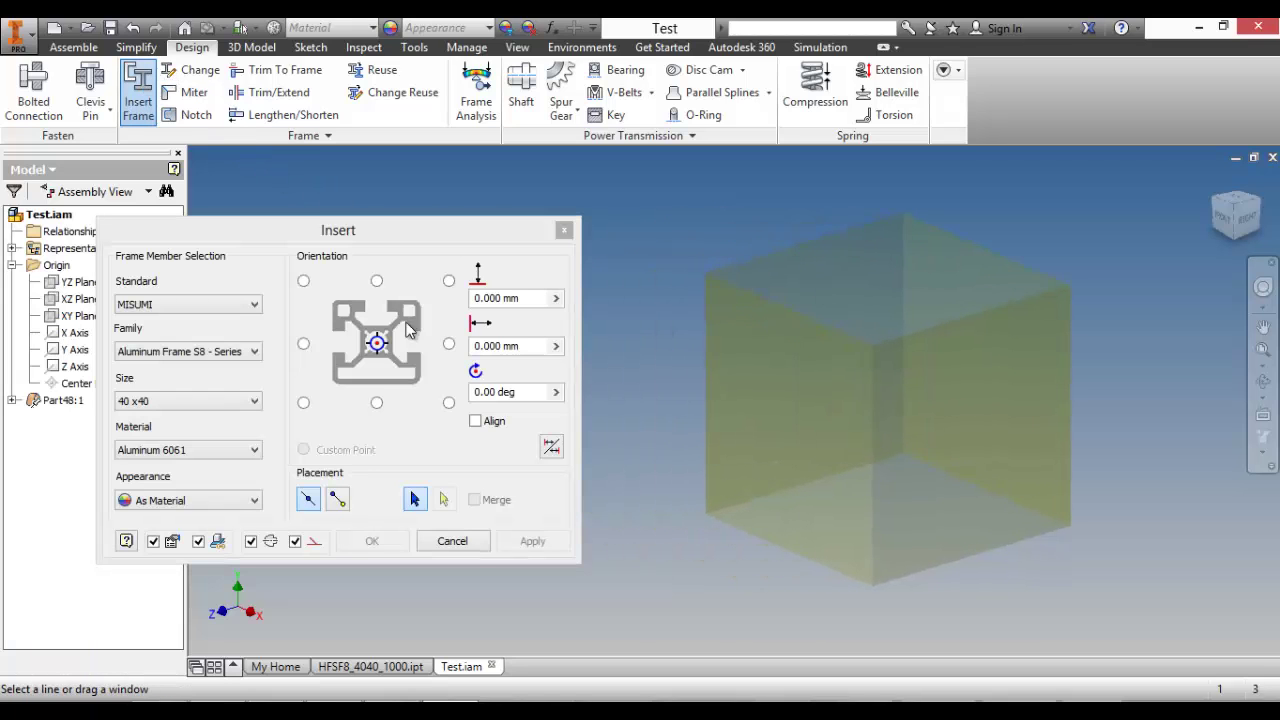
pyautogui.click(214, 308)
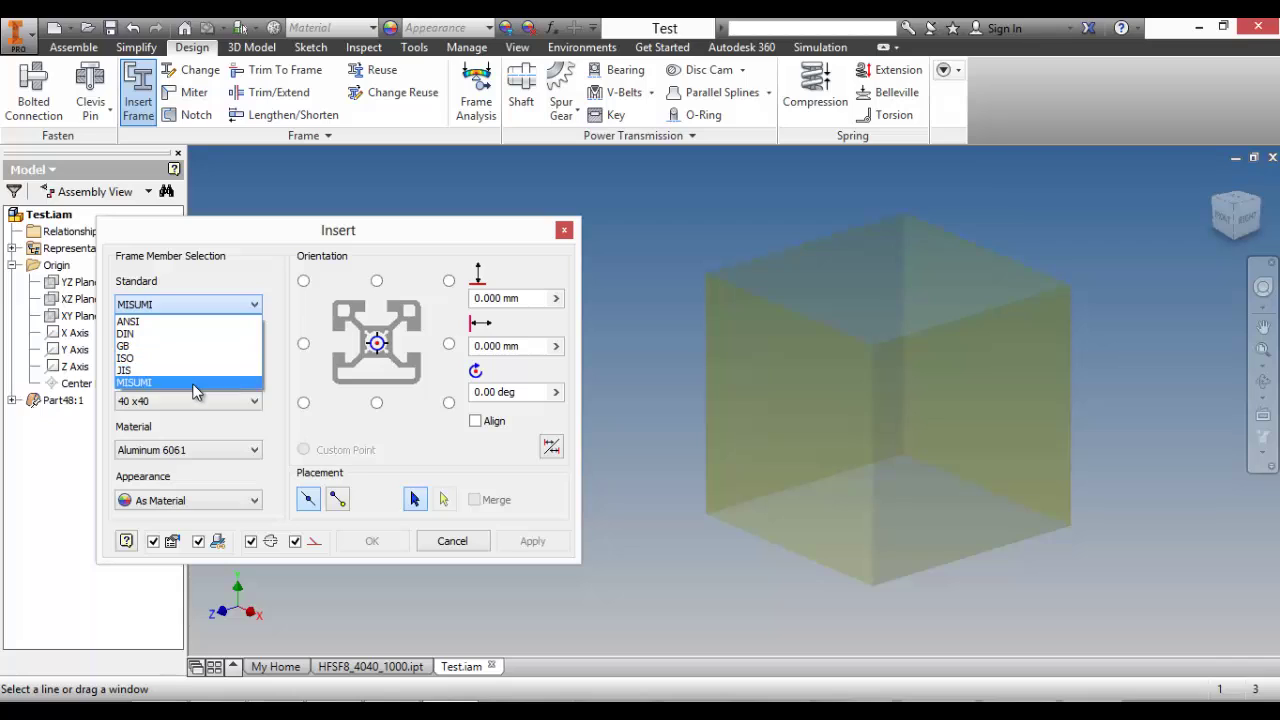
pyautogui.click(194, 384)
pyautogui.click(244, 348)
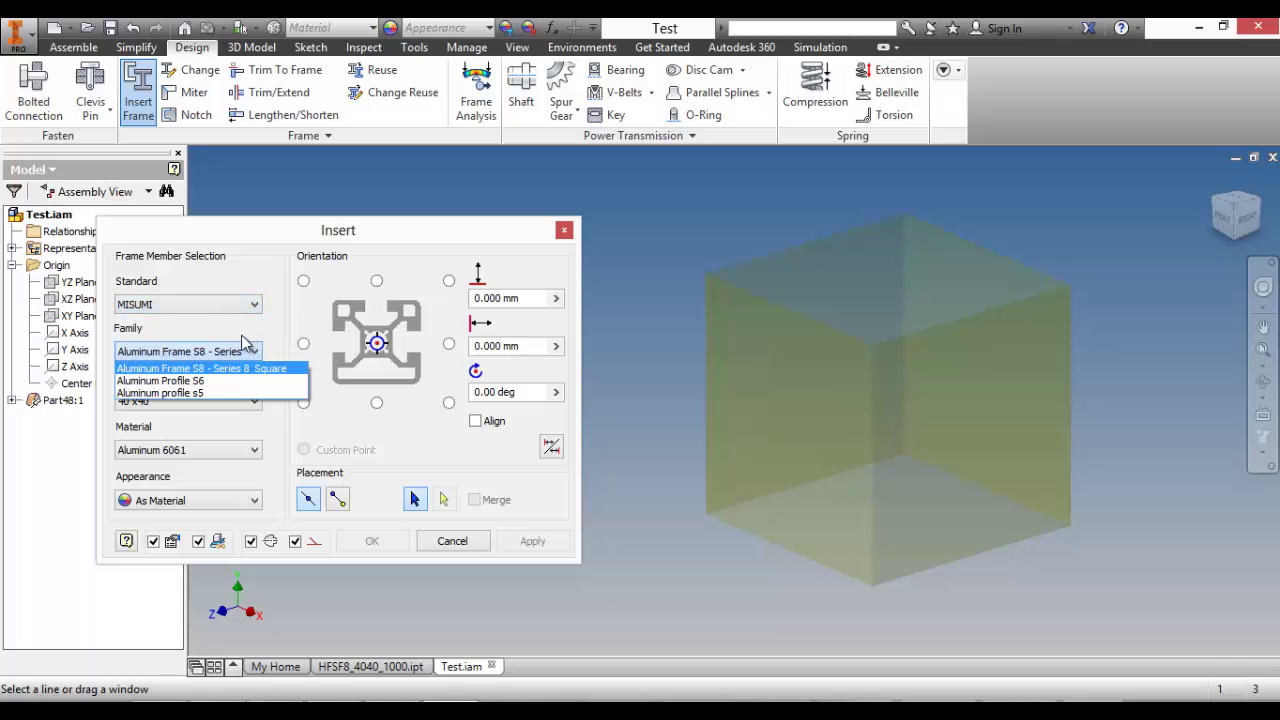
pyautogui.click(234, 369)
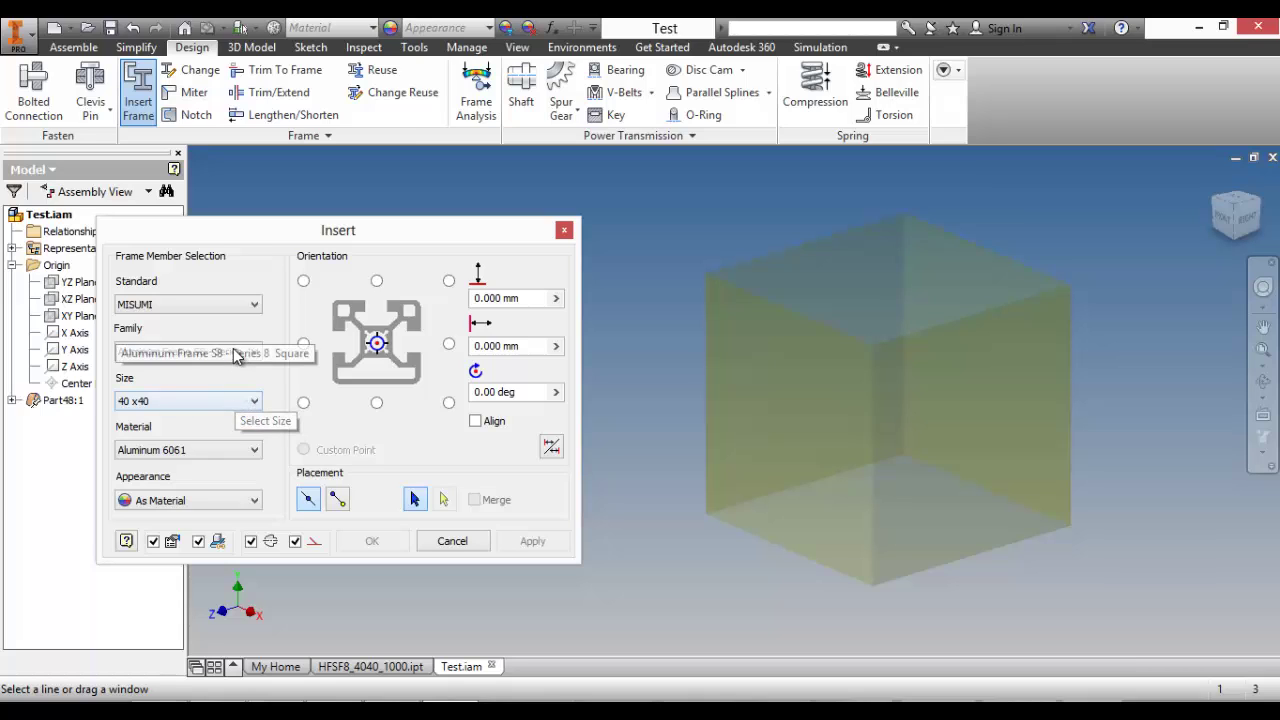
pyautogui.click(238, 352)
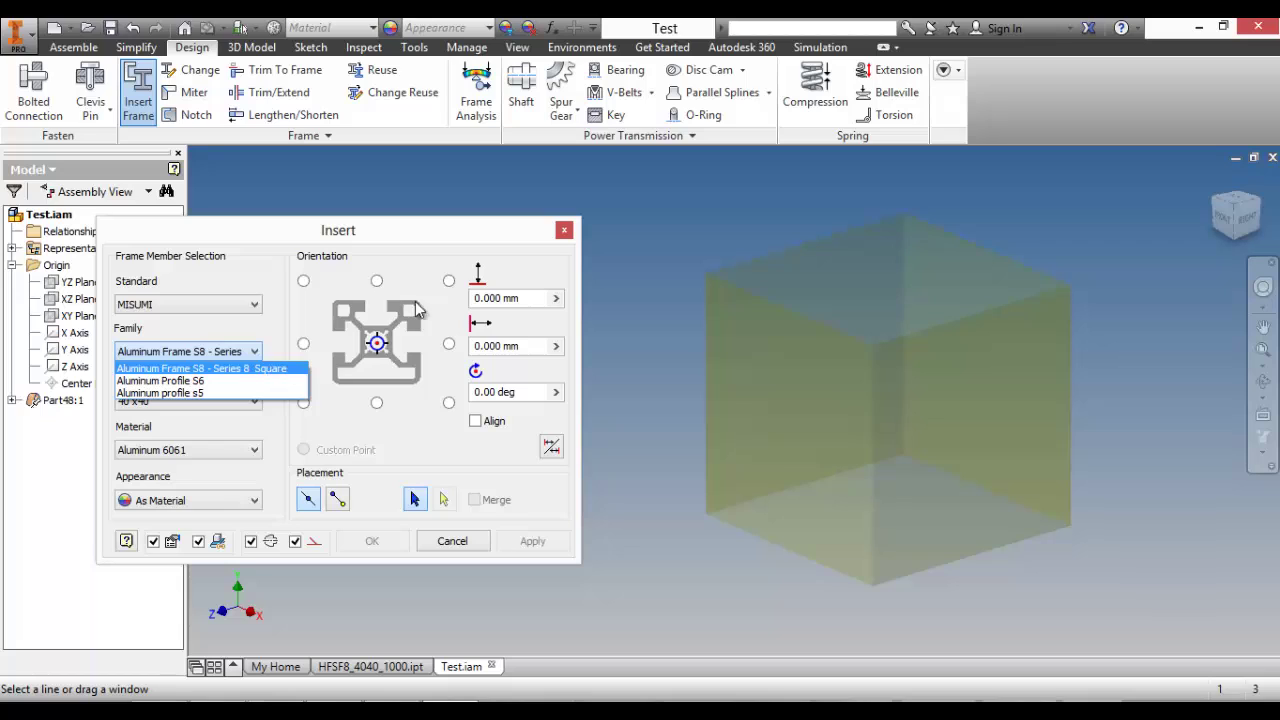
pyautogui.click(563, 235)
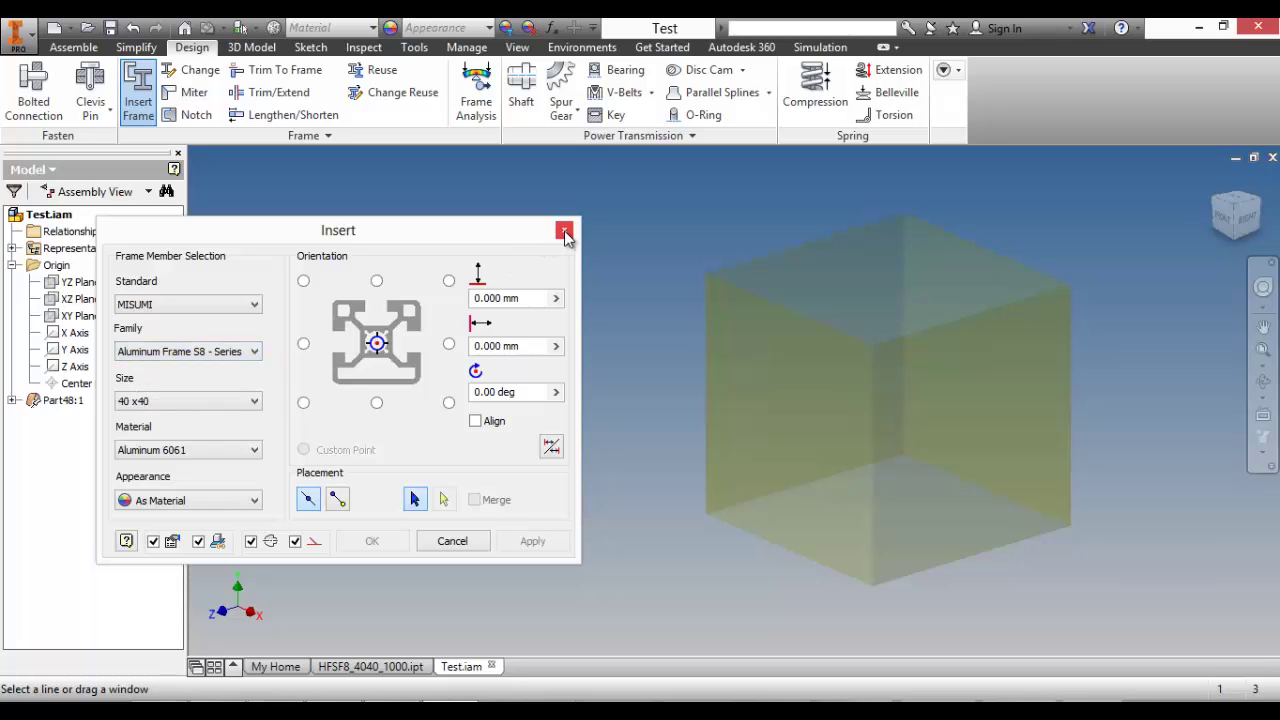
pyautogui.click(564, 232)
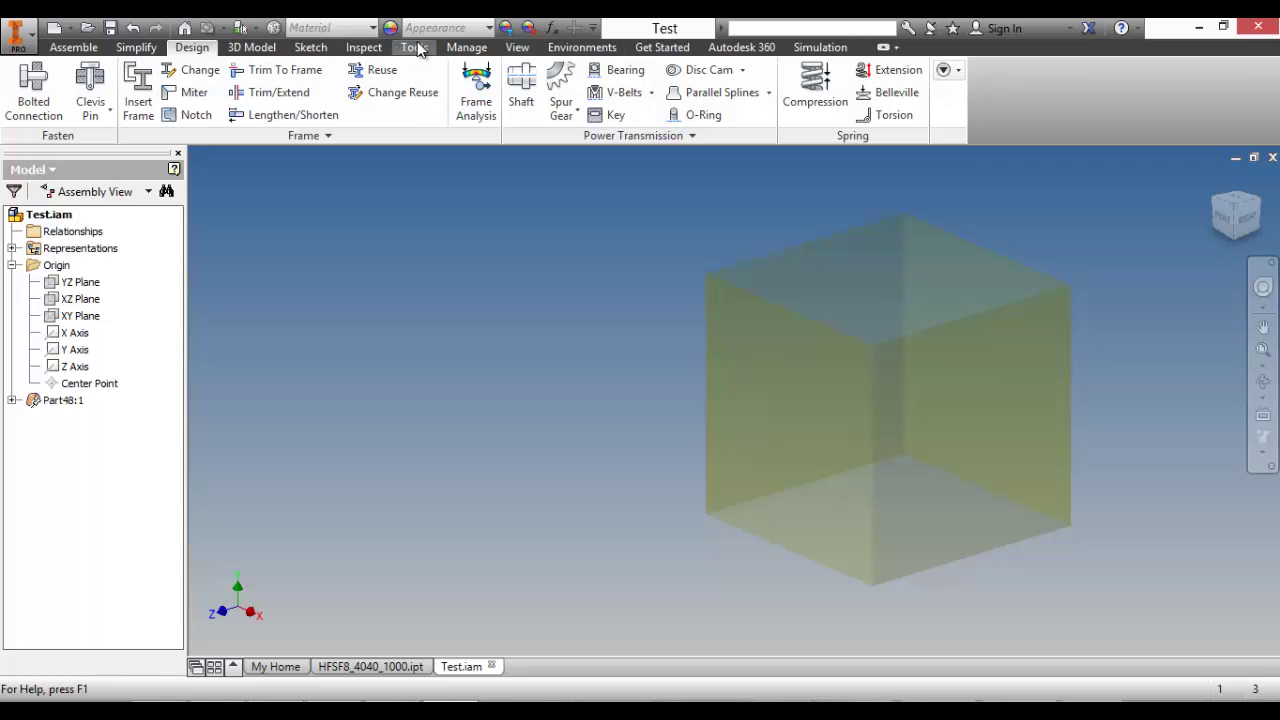
# Step: Clear the family description of Aluminum Frame S8 in the Content Center Editor and close the editor
pyautogui.click(466, 47)
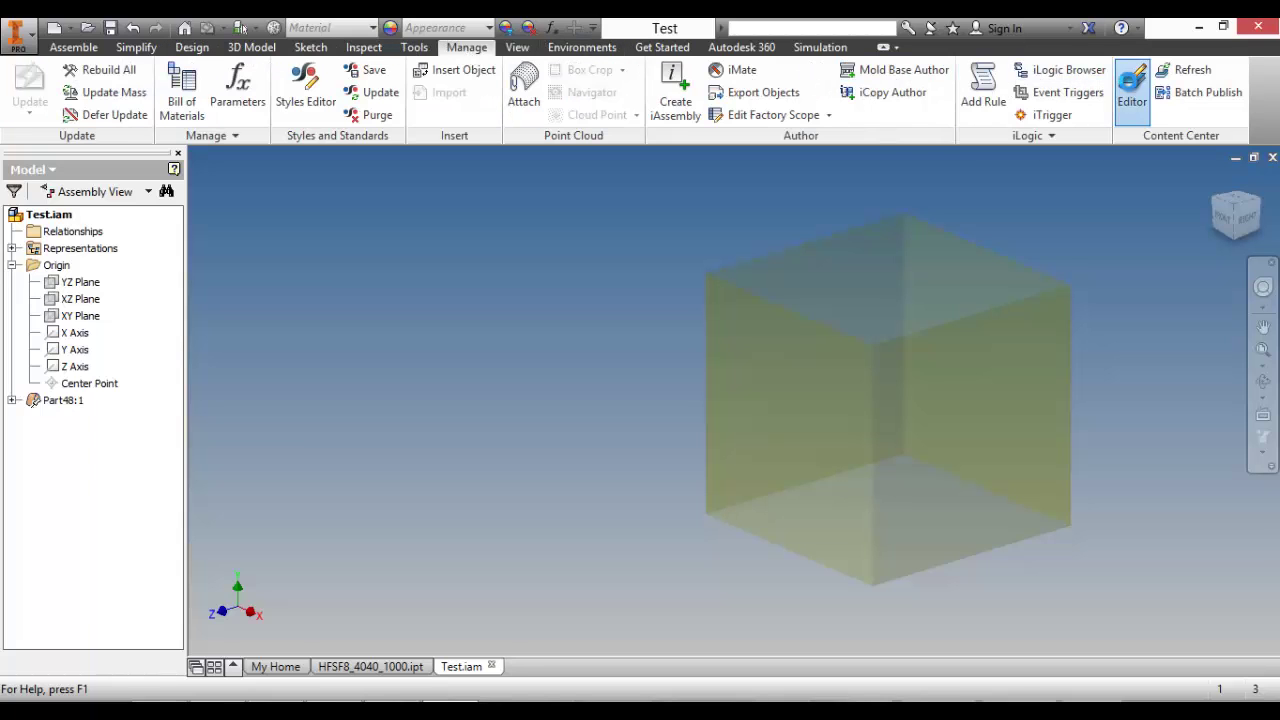
pyautogui.click(1132, 90)
pyautogui.rightClick(560, 260)
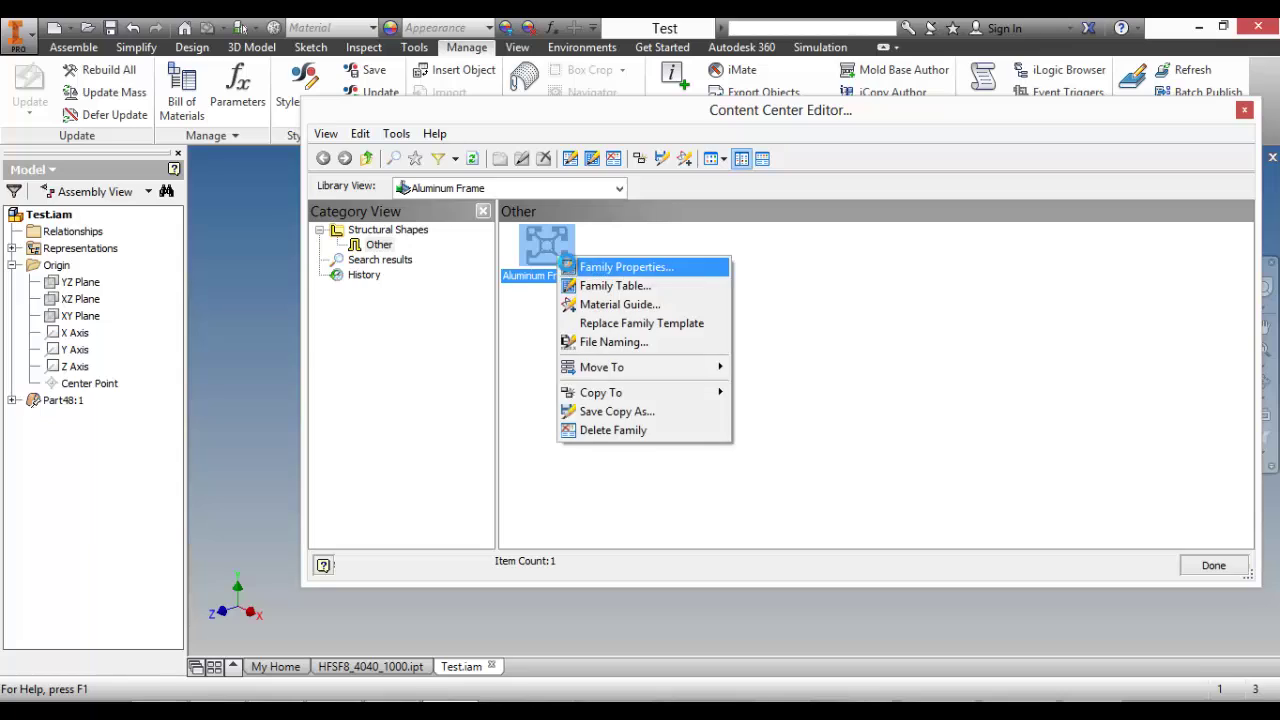
pyautogui.click(650, 267)
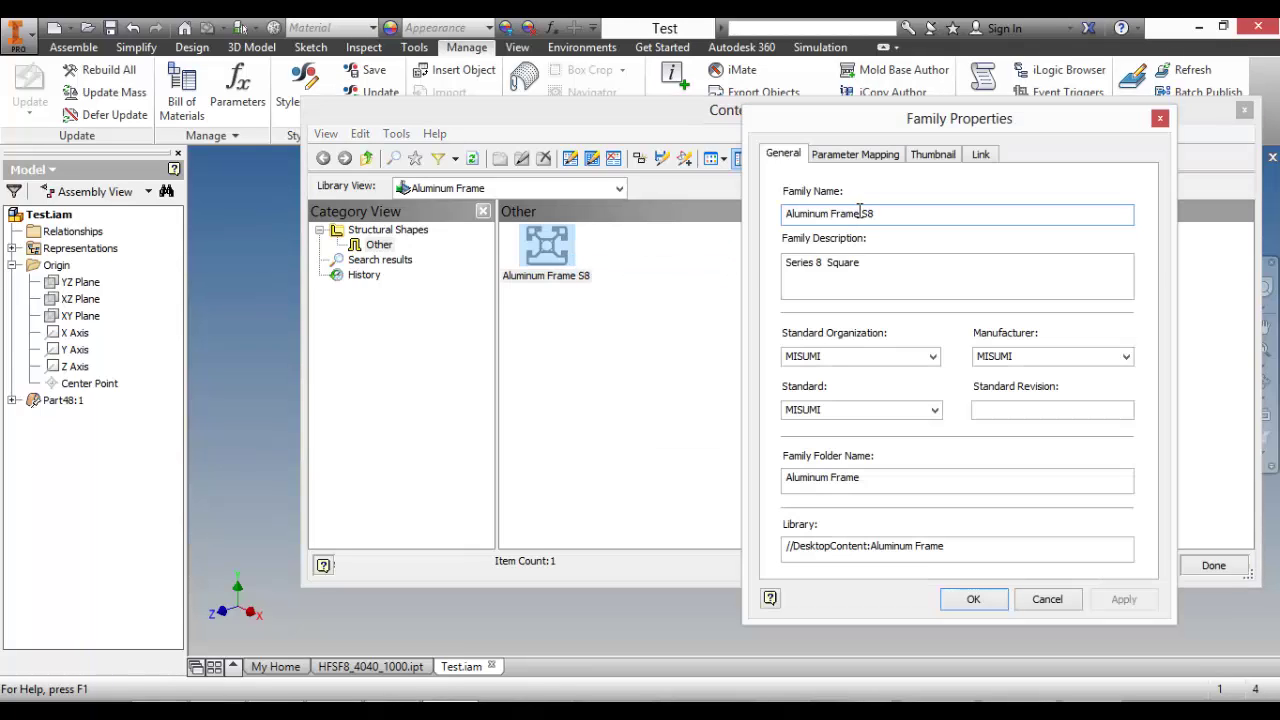
pyautogui.moveTo(864, 263); pyautogui.dragTo(740, 266)
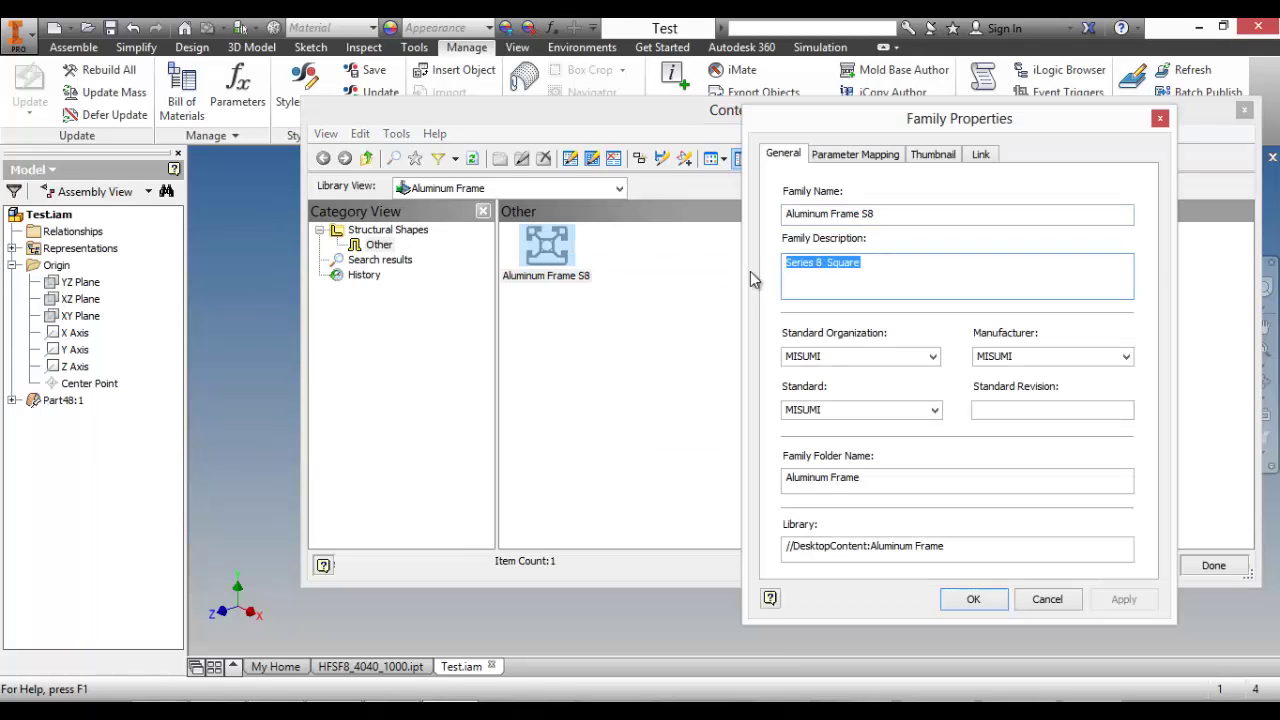
pyautogui.press('Delete')
pyautogui.click(975, 600)
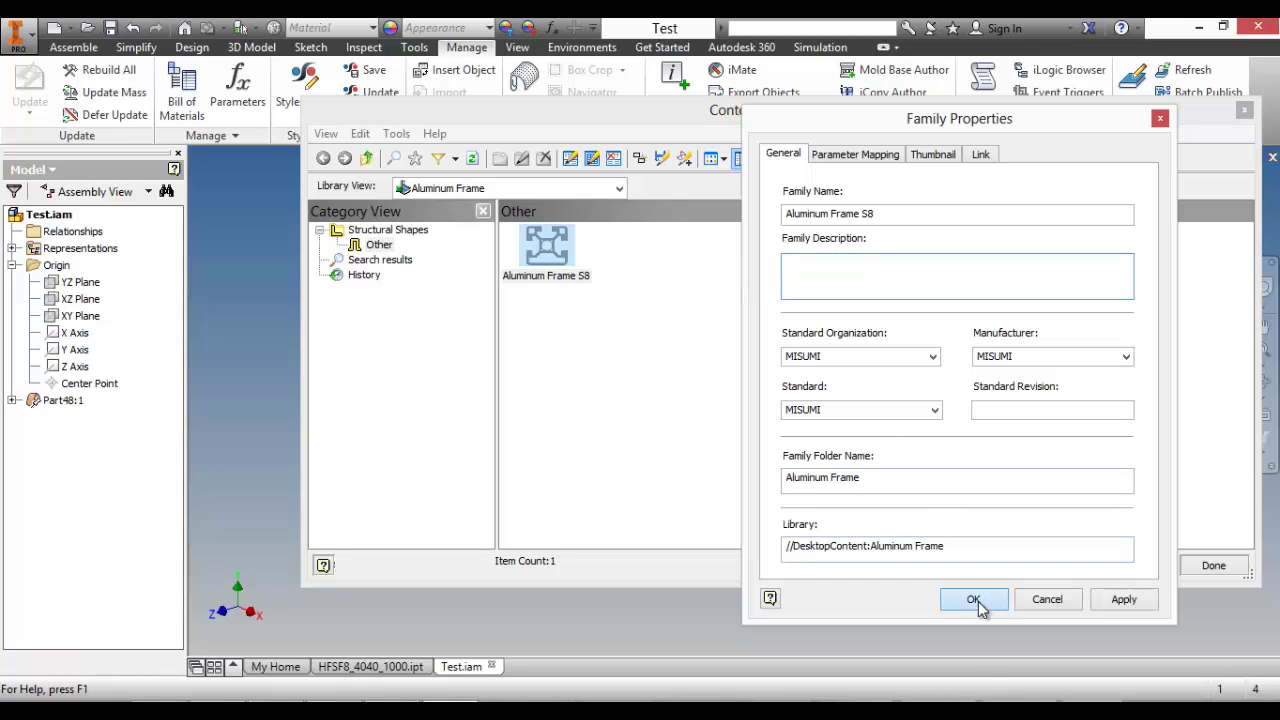
pyautogui.click(1244, 109)
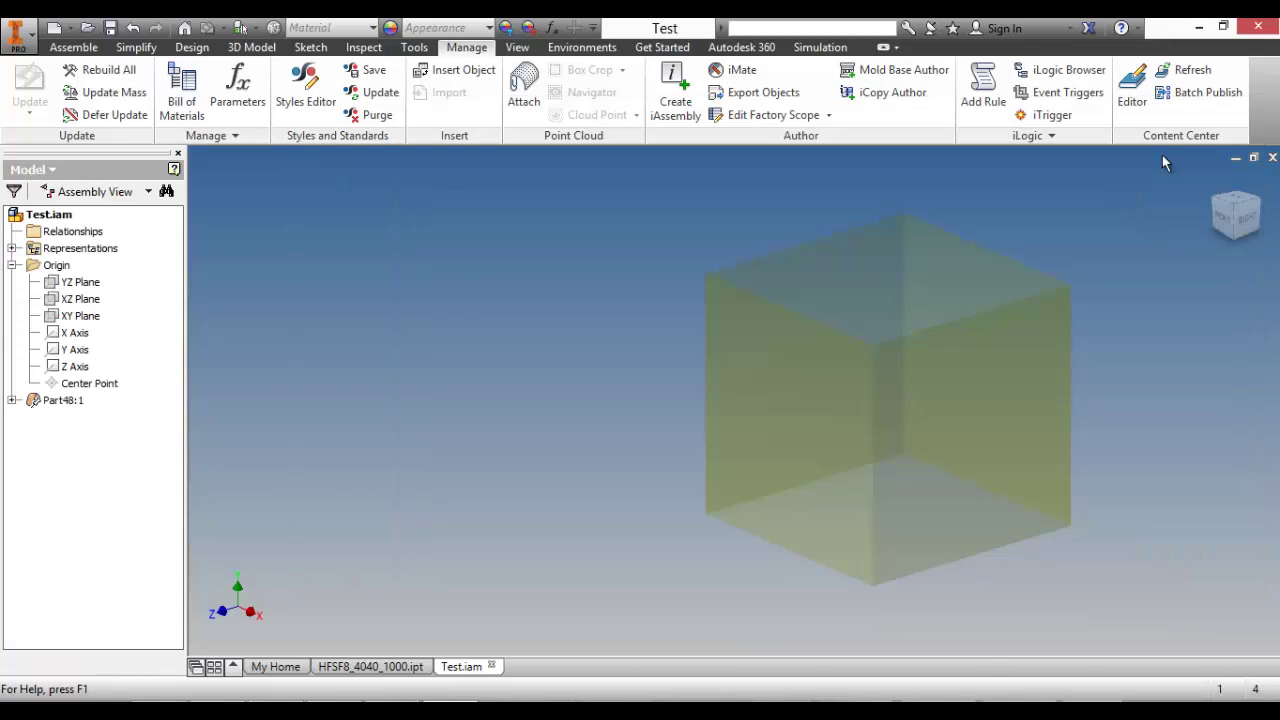
# Step: Insert MISUMI Aluminum Frame S8 members, size 40 x40 in Aluminum 6061, along all edges of the cube and accept the default naming
pyautogui.click(190, 47)
pyautogui.click(138, 90)
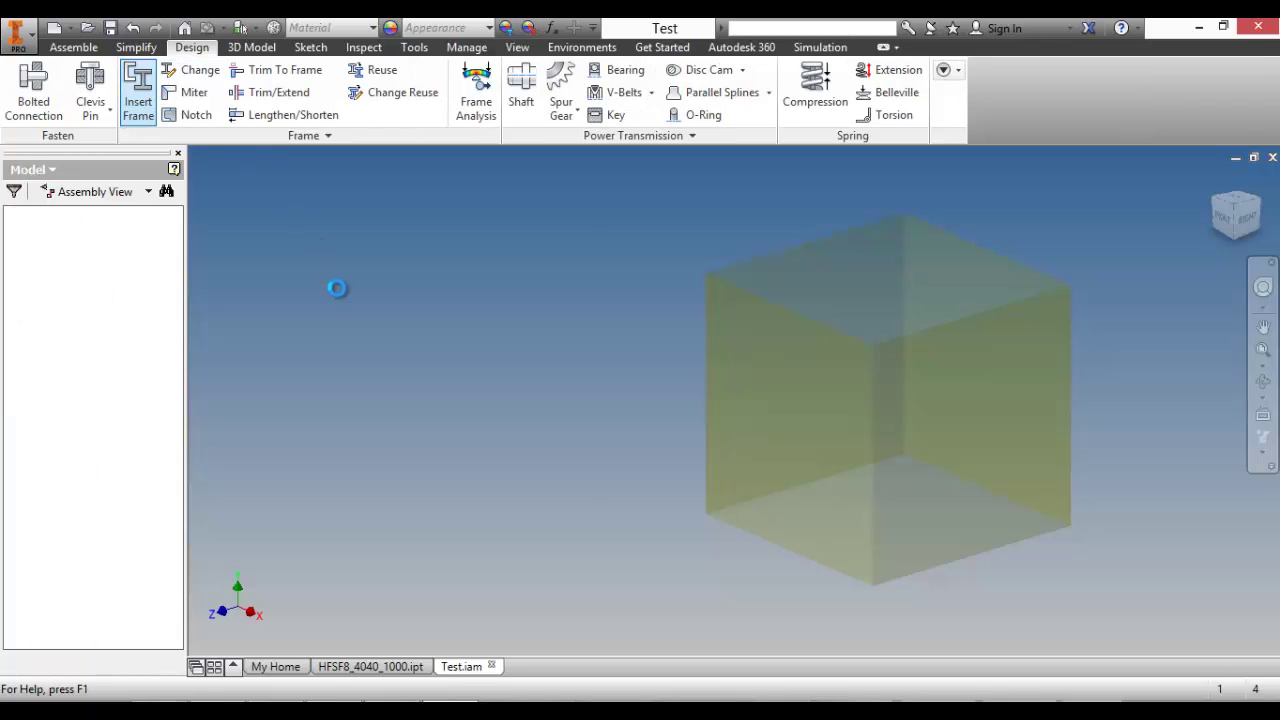
pyautogui.click(245, 355)
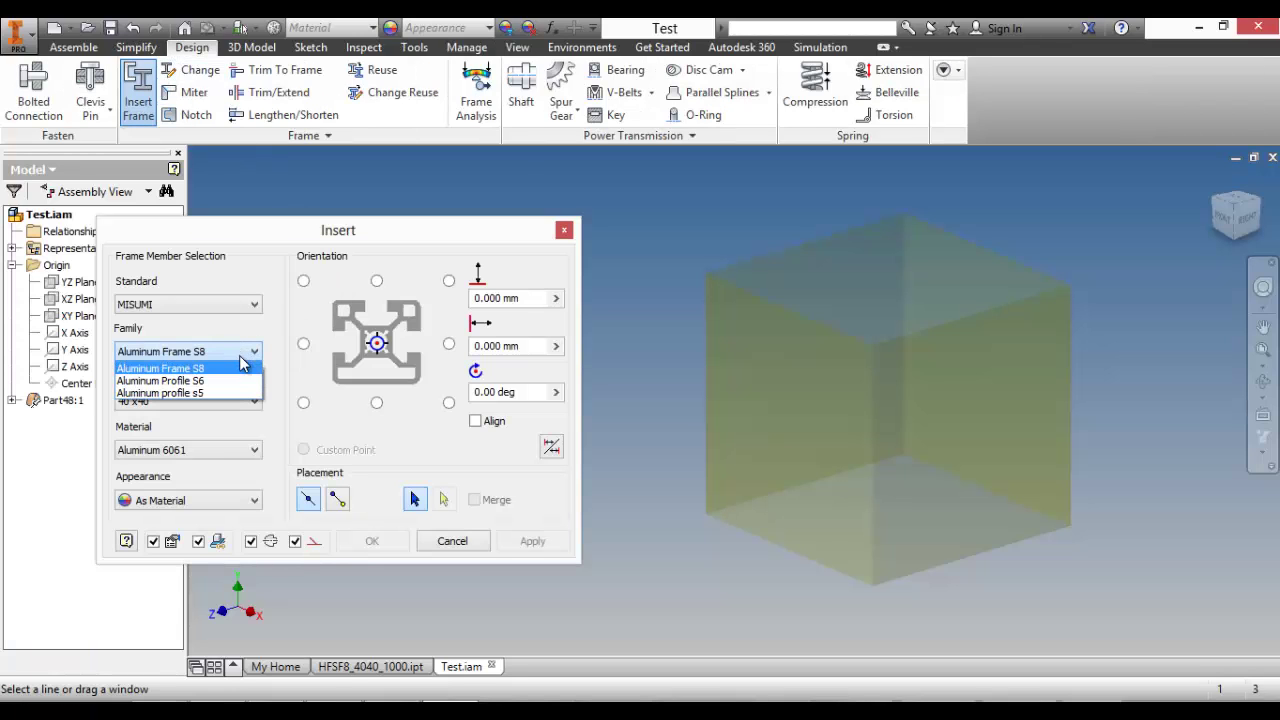
pyautogui.click(231, 370)
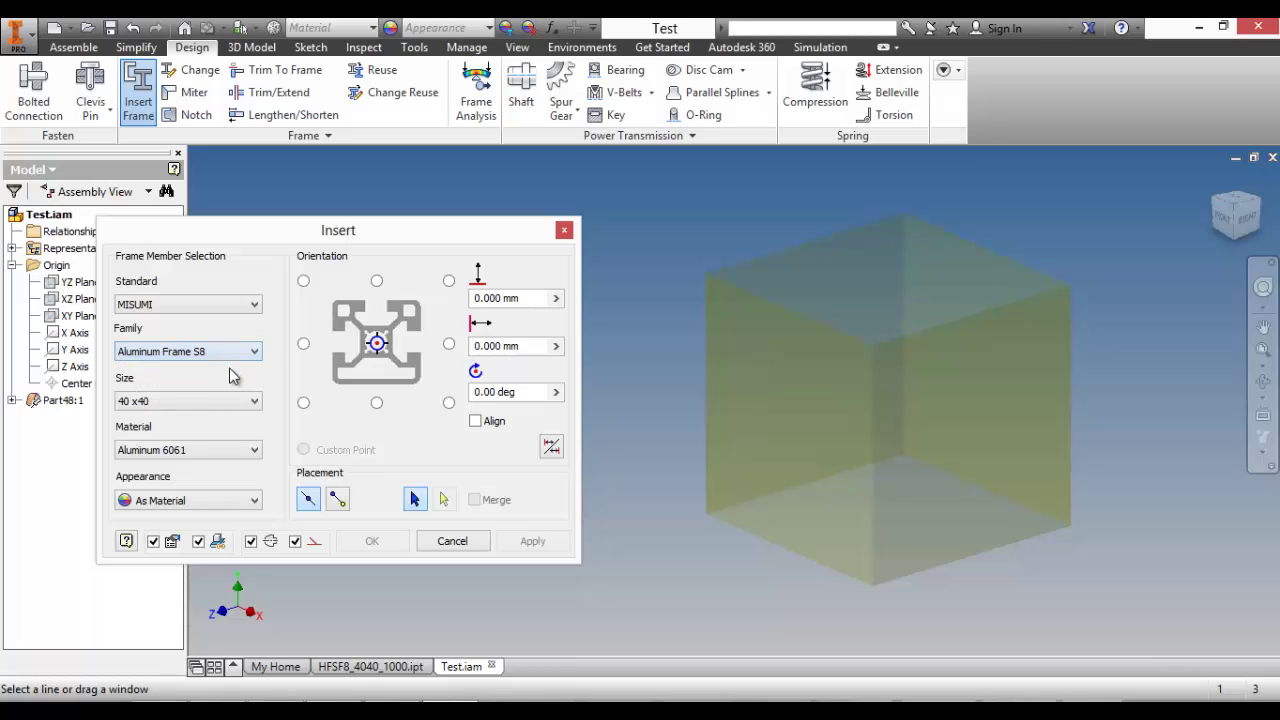
pyautogui.moveTo(658, 182); pyautogui.dragTo(1112, 598)
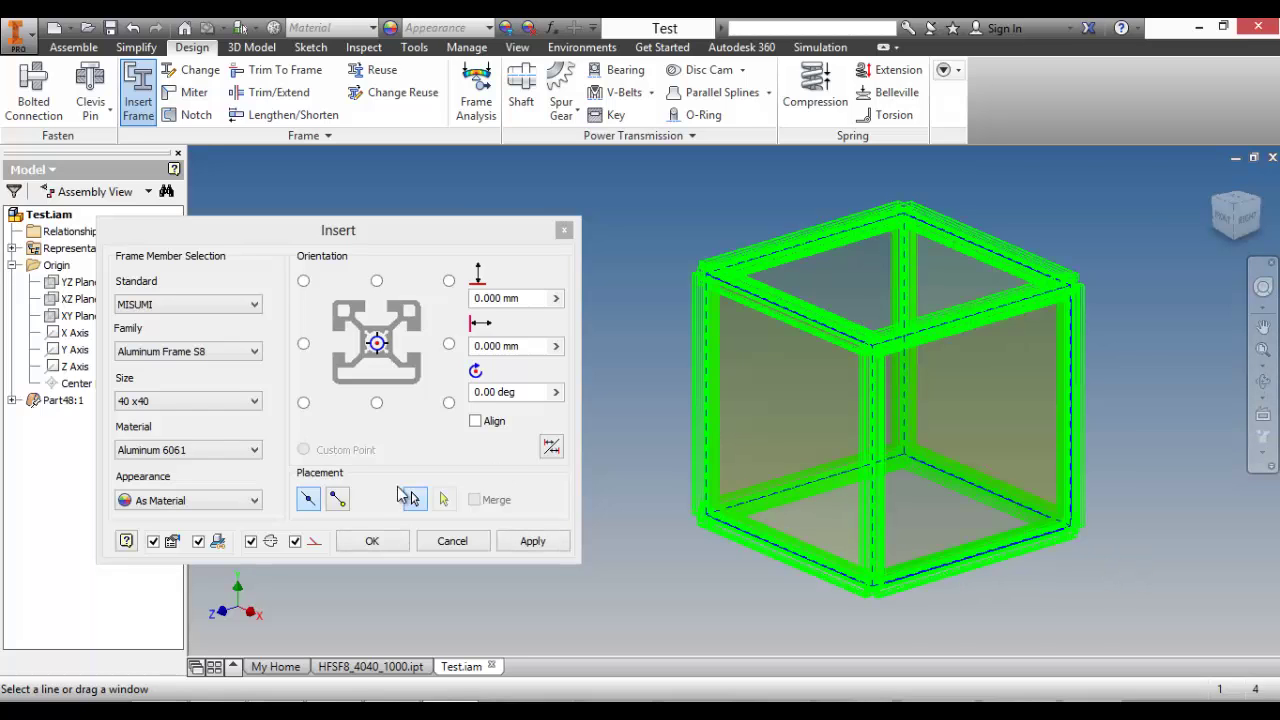
pyautogui.click(371, 541)
pyautogui.click(430, 396)
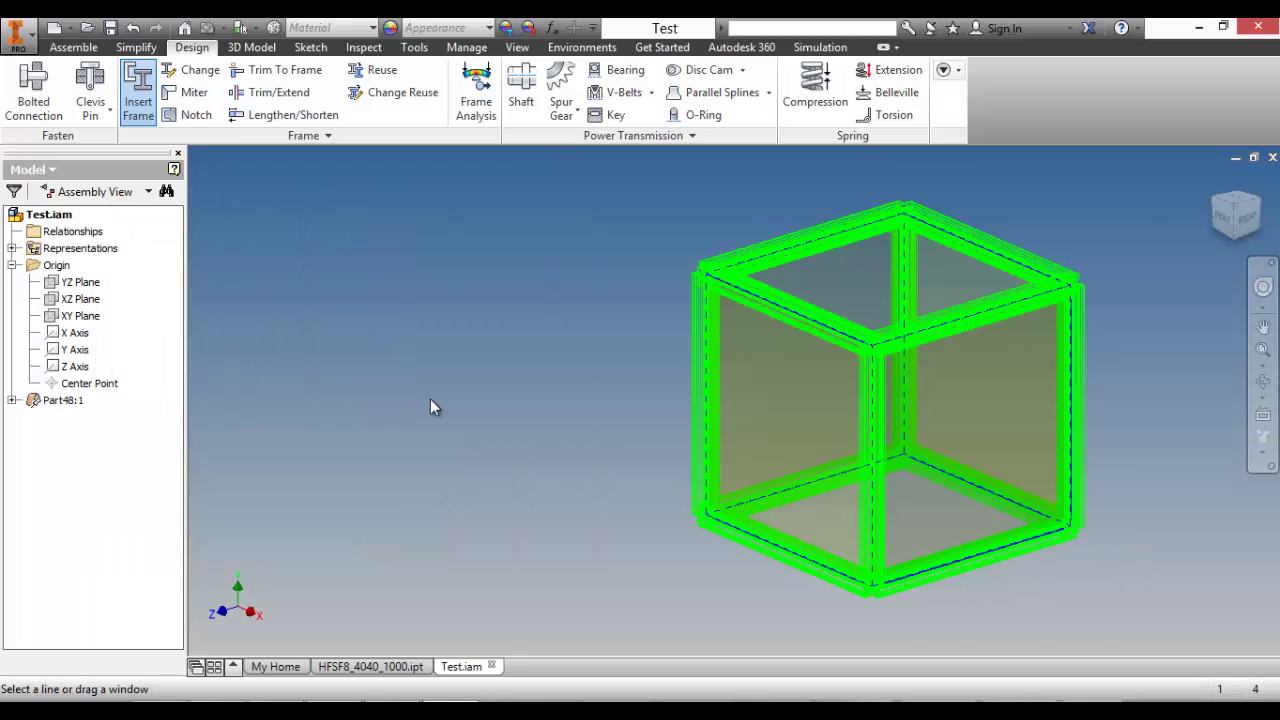
pyautogui.click(732, 489)
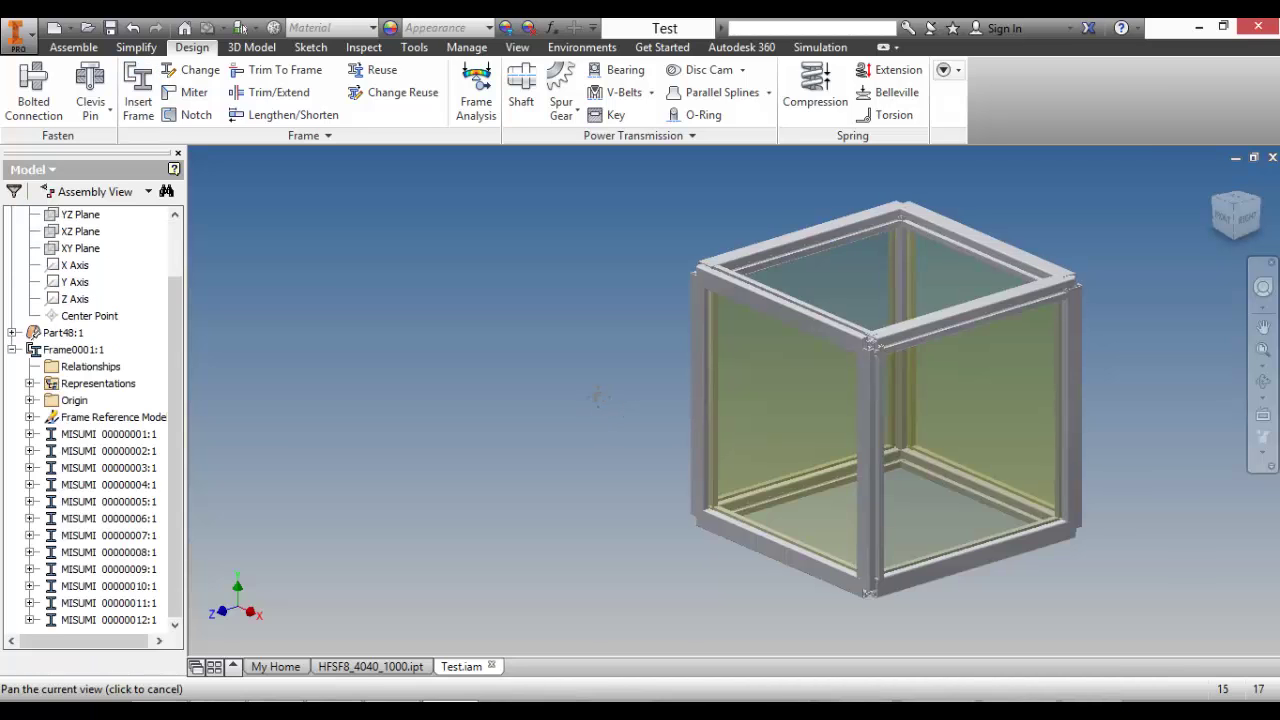
# Step: Trim/extend the four horizontal members parallel to the X axis to the inner face of an adjoining upright, with 0 mm offset
pyautogui.moveTo(603, 400); pyautogui.dragTo(580, 412)
pyautogui.scroll(6, 391, 360)
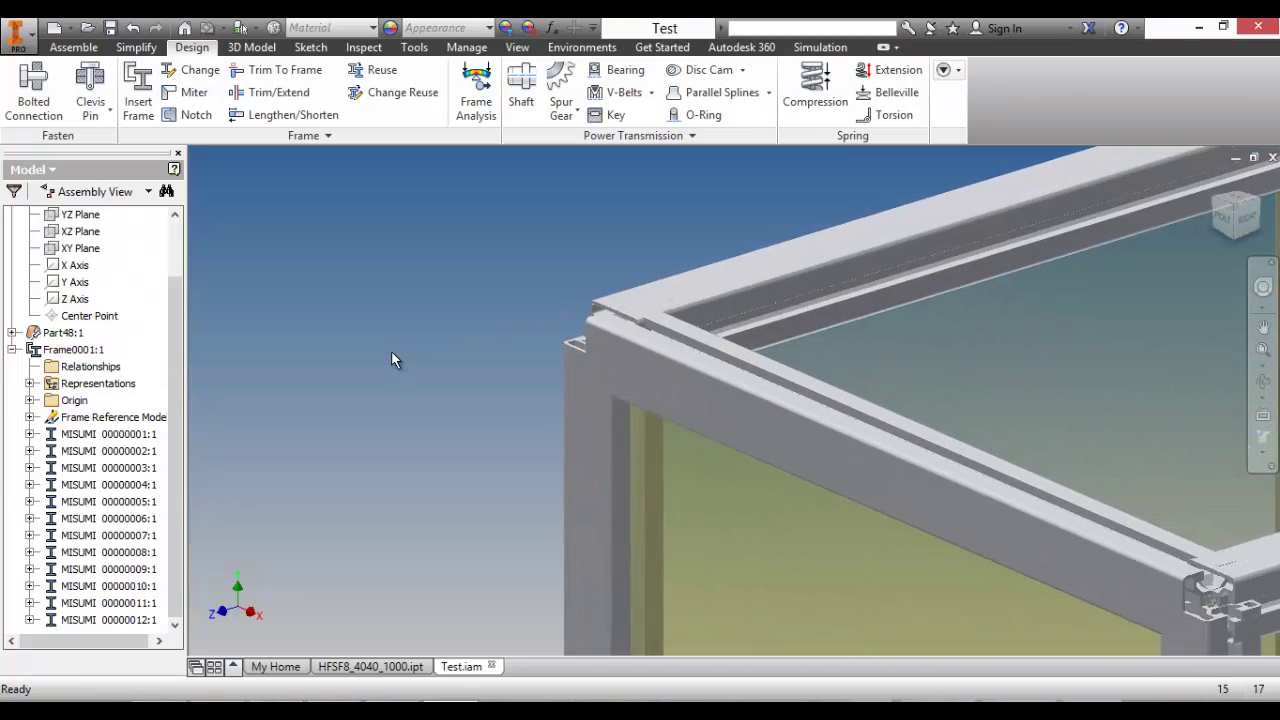
pyautogui.scroll(-6, 391, 360)
pyautogui.click(280, 92)
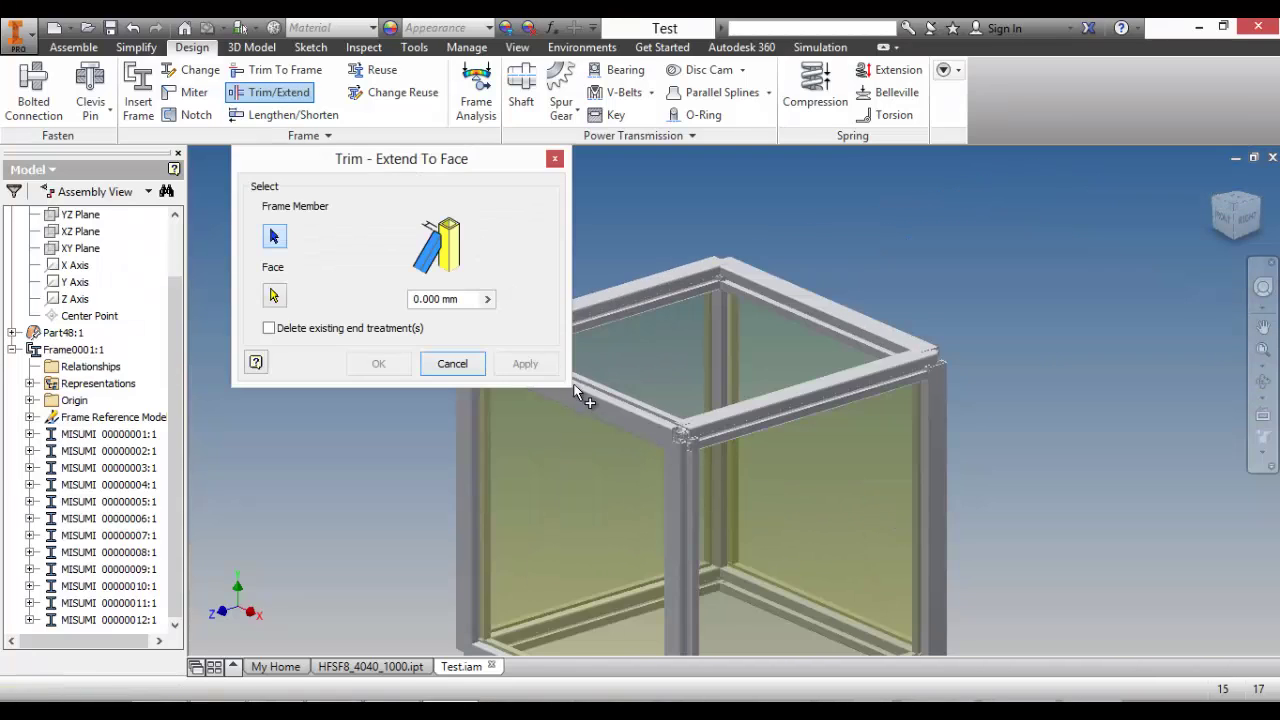
pyautogui.click(645, 412)
pyautogui.click(814, 318)
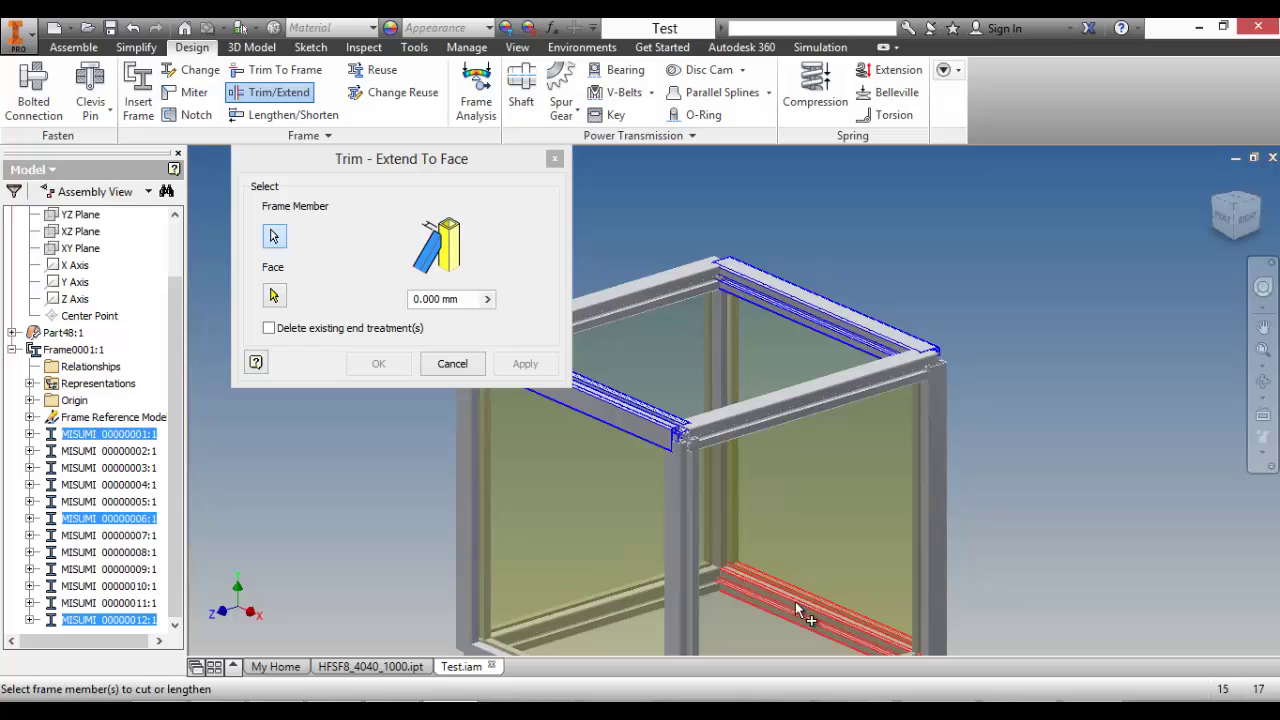
pyautogui.click(797, 605)
pyautogui.scroll(2, 797, 605)
pyautogui.click(663, 591)
pyautogui.rightClick(616, 598)
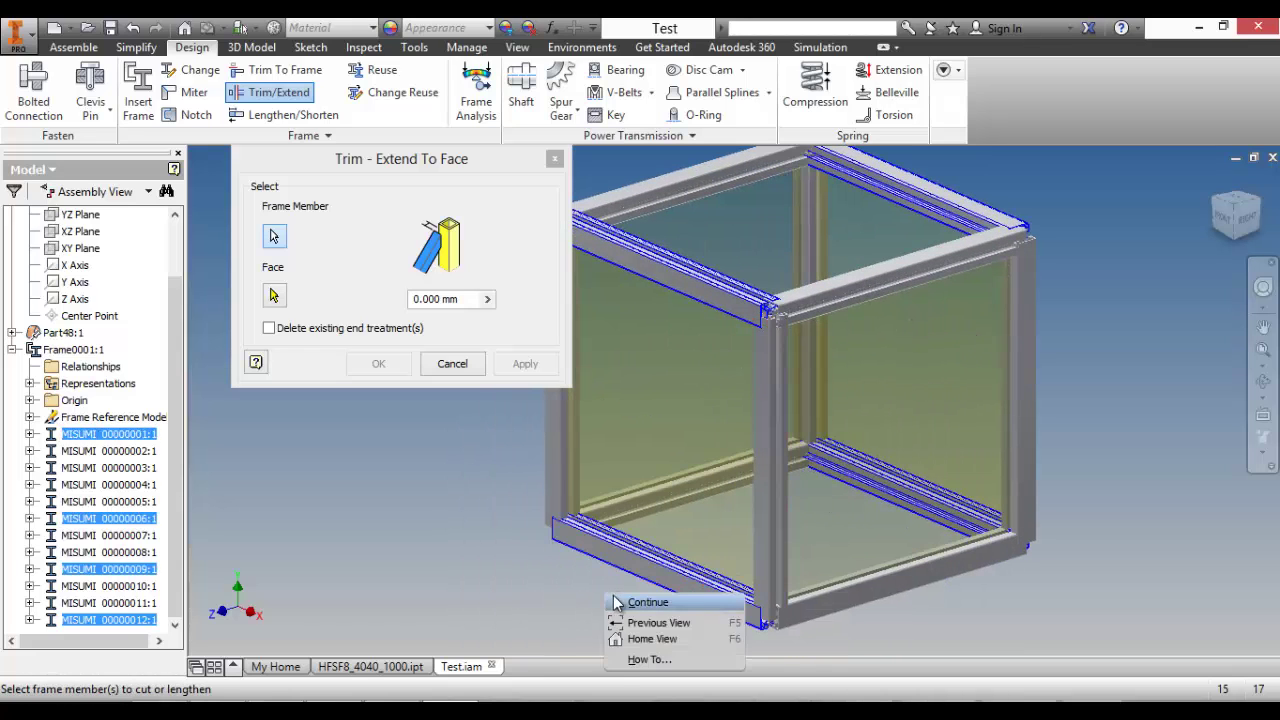
pyautogui.click(616, 602)
pyautogui.scroll(5, 555, 492)
pyautogui.click(595, 490)
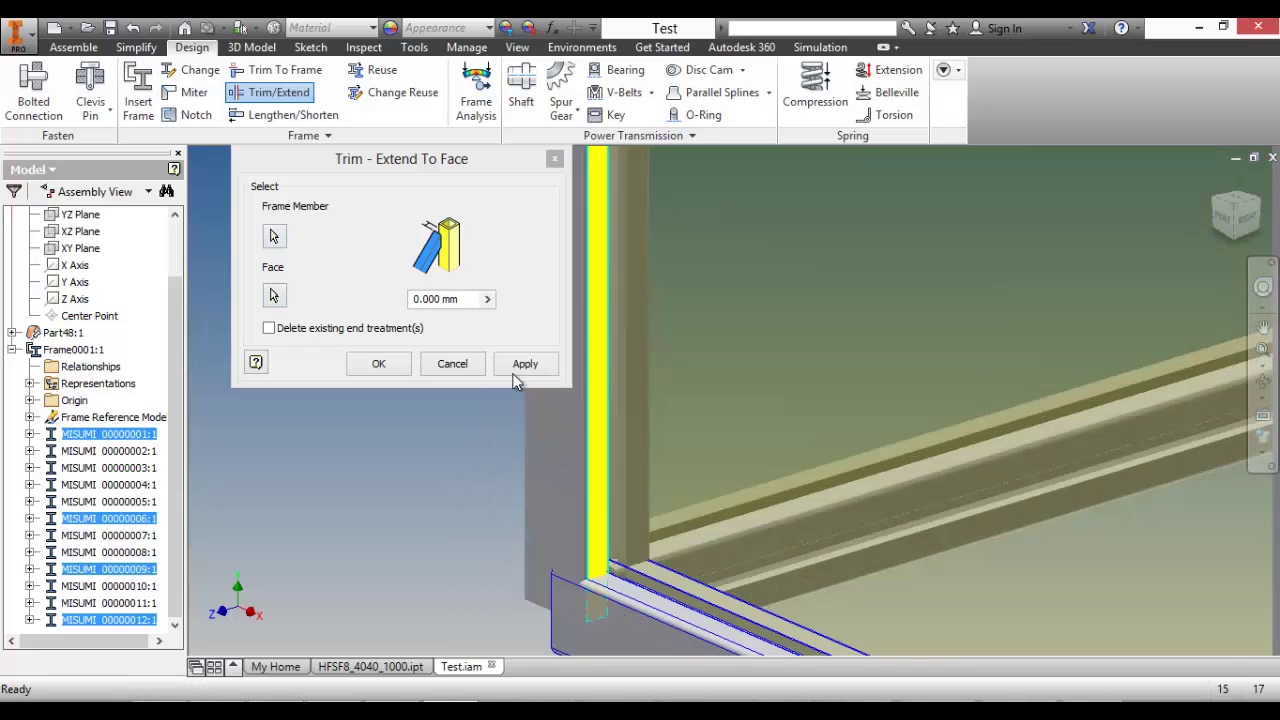
pyautogui.click(516, 365)
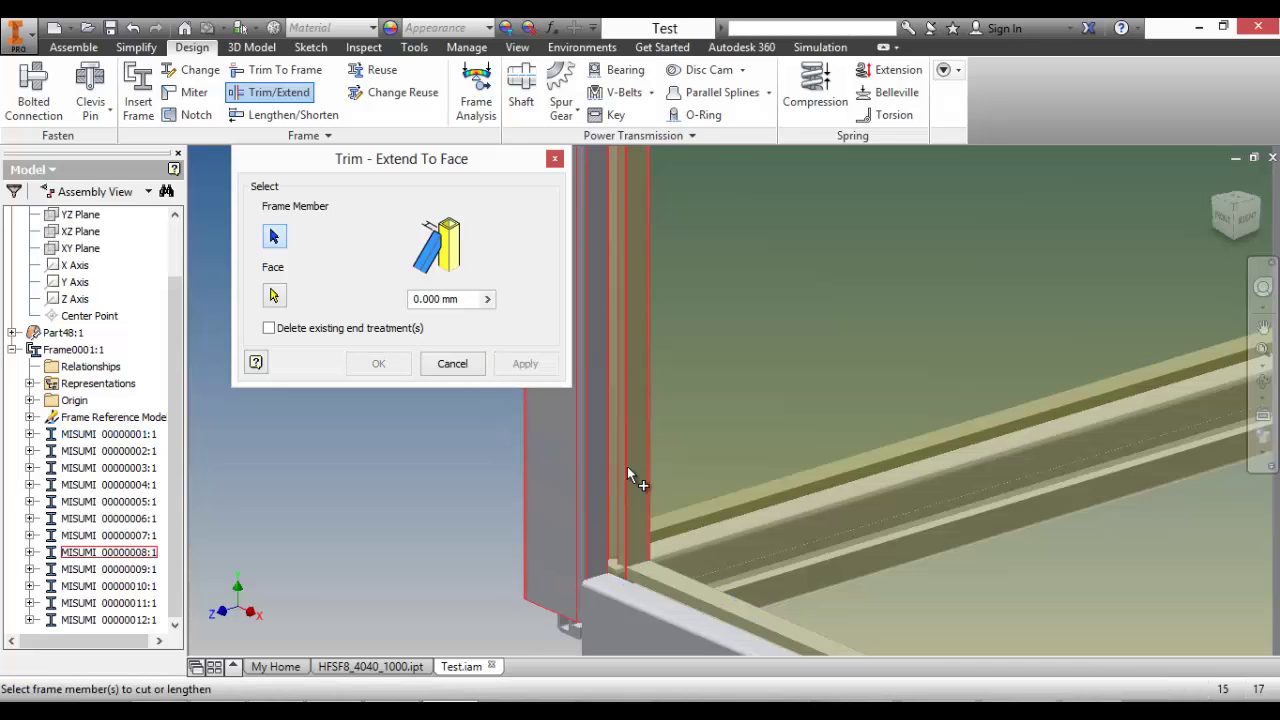
# Step: Trim the opposite ends of the same four X-direction members to the inner profile face at the other side, with 0 mm offset
pyautogui.scroll(-5, 705, 437)
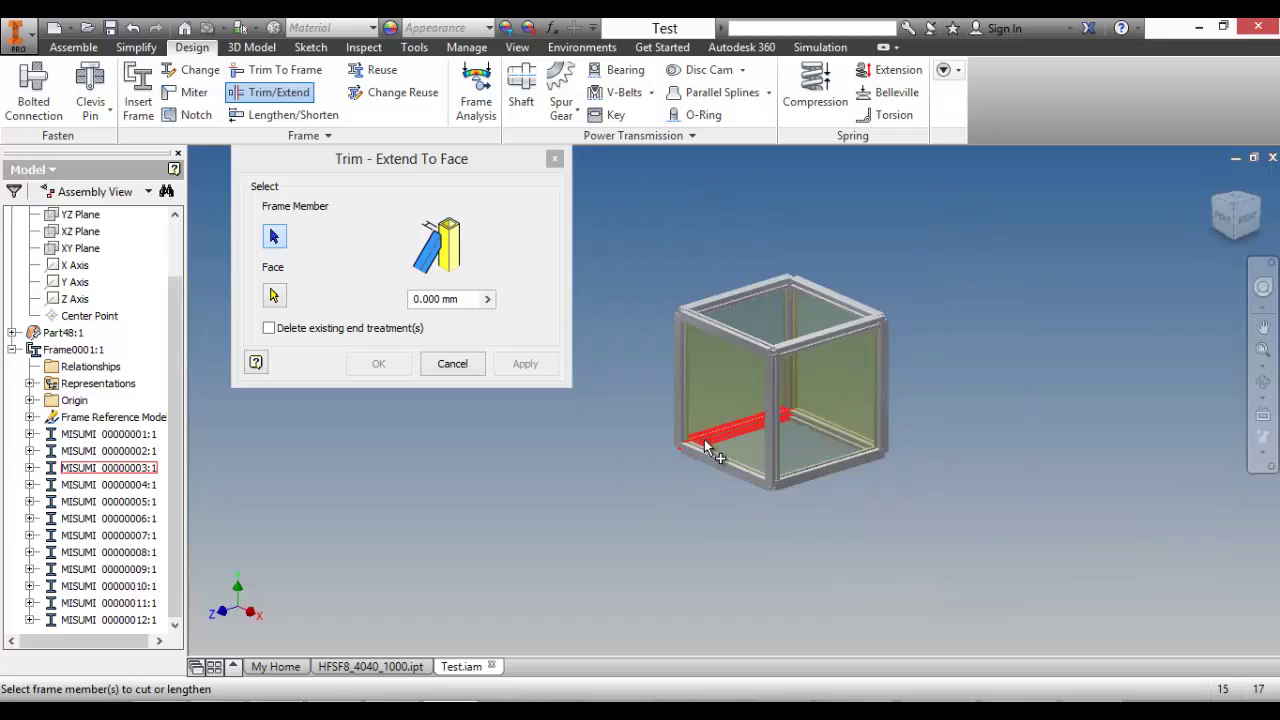
pyautogui.click(705, 457)
pyautogui.click(742, 345)
pyautogui.click(807, 302)
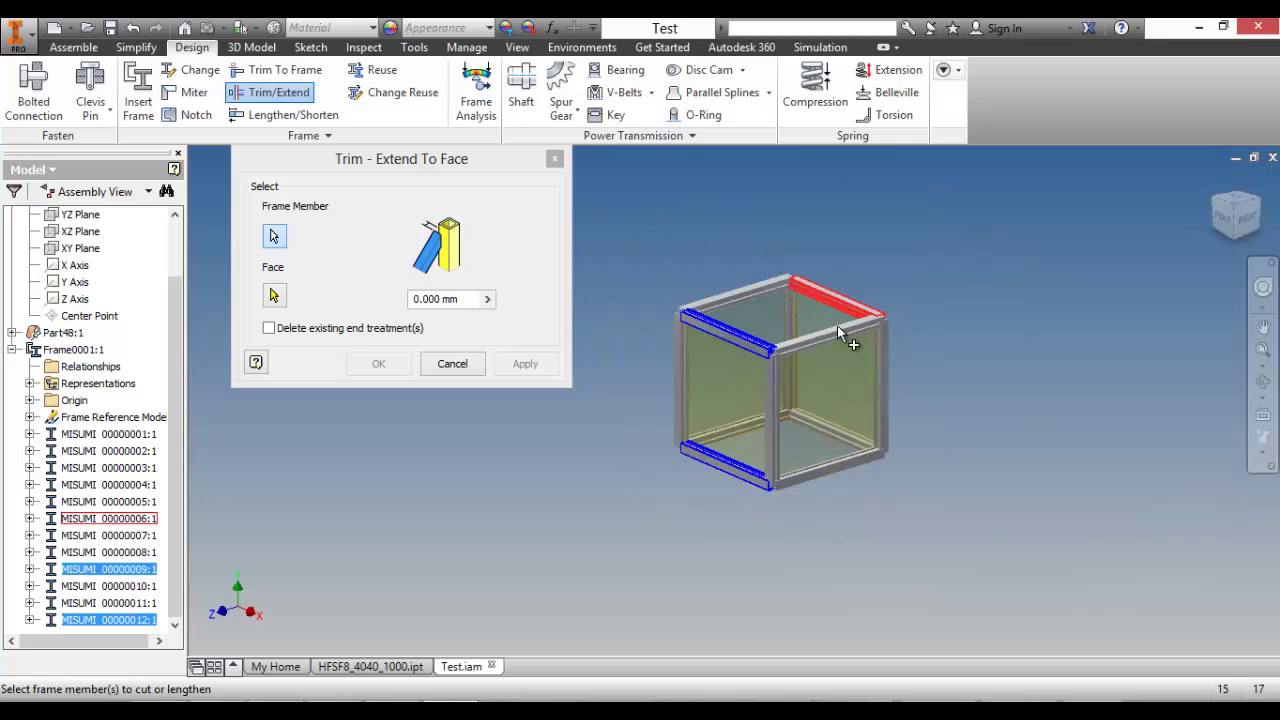
pyautogui.click(832, 308)
pyautogui.keyDown('shift'); pyautogui.moveTo(683, 462); pyautogui.dragTo(931, 491, button='middle'); pyautogui.keyUp('shift')
pyautogui.rightClick(931, 492)
pyautogui.click(957, 502)
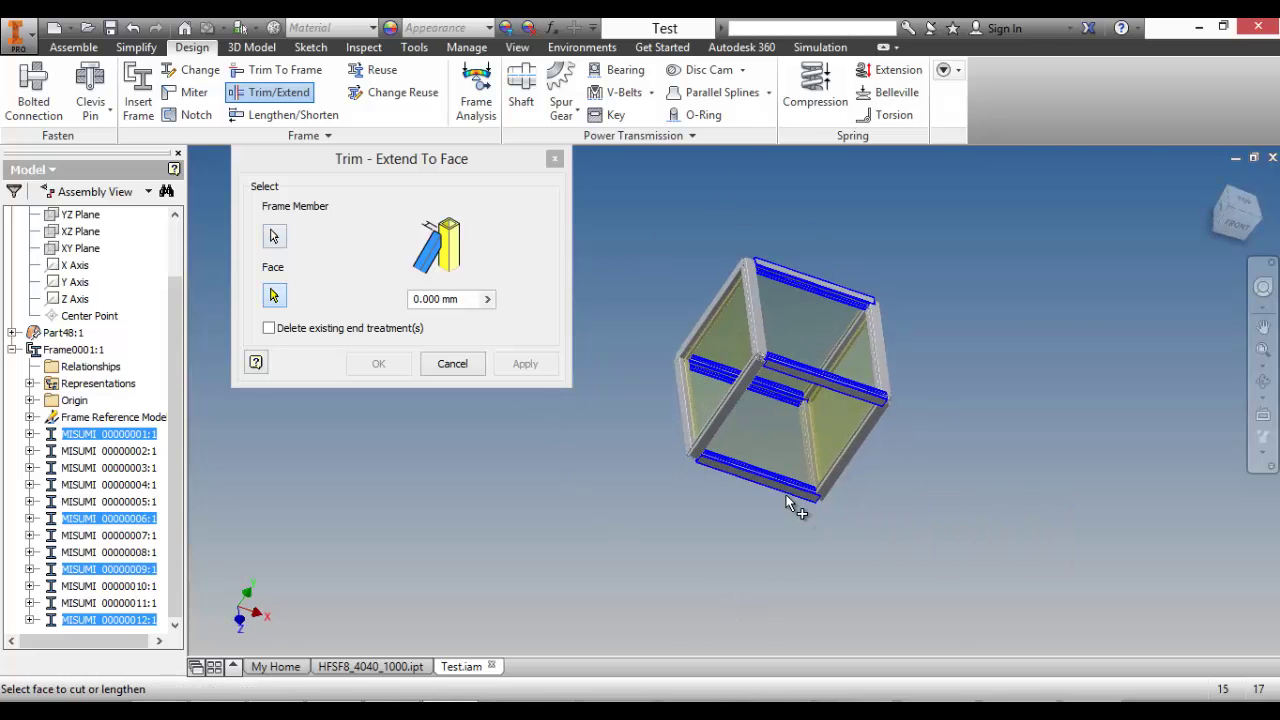
pyautogui.scroll(6, 850, 420)
pyautogui.scroll(-5, 912, 448)
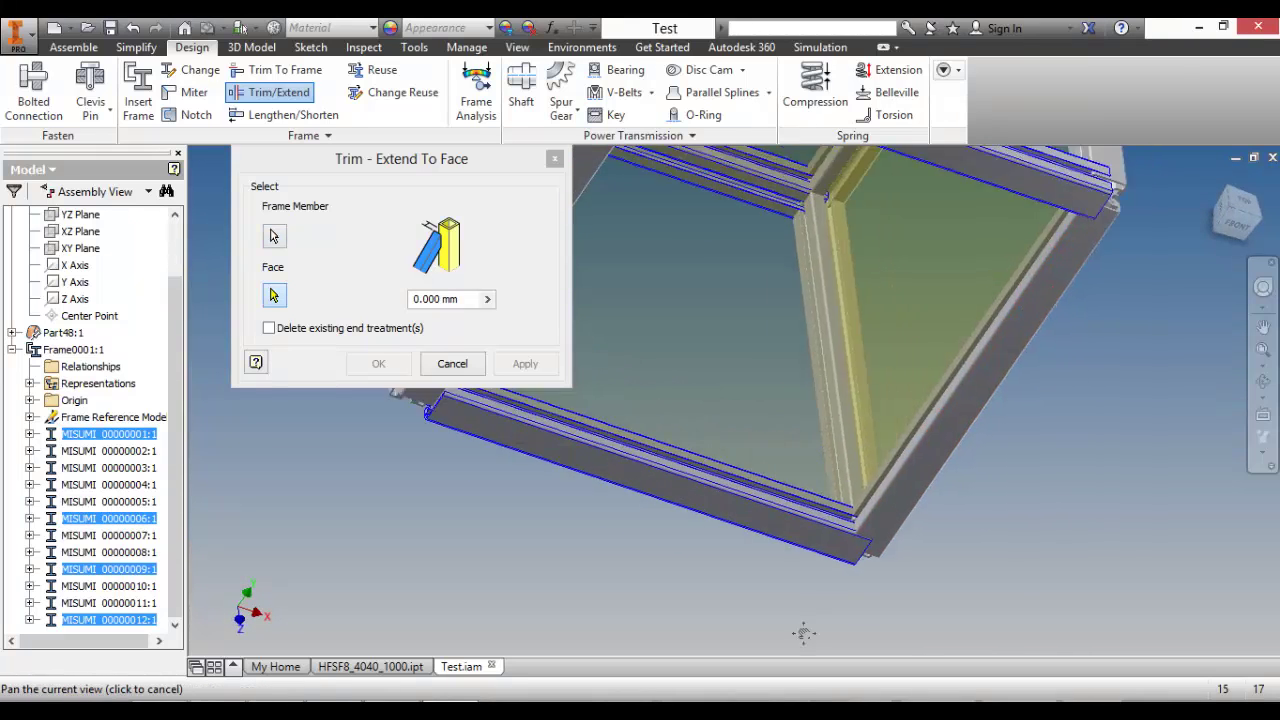
pyautogui.moveTo(912, 448); pyautogui.dragTo(960, 320, button='middle')
pyautogui.scroll(5, 985, 265)
pyautogui.click(982, 259)
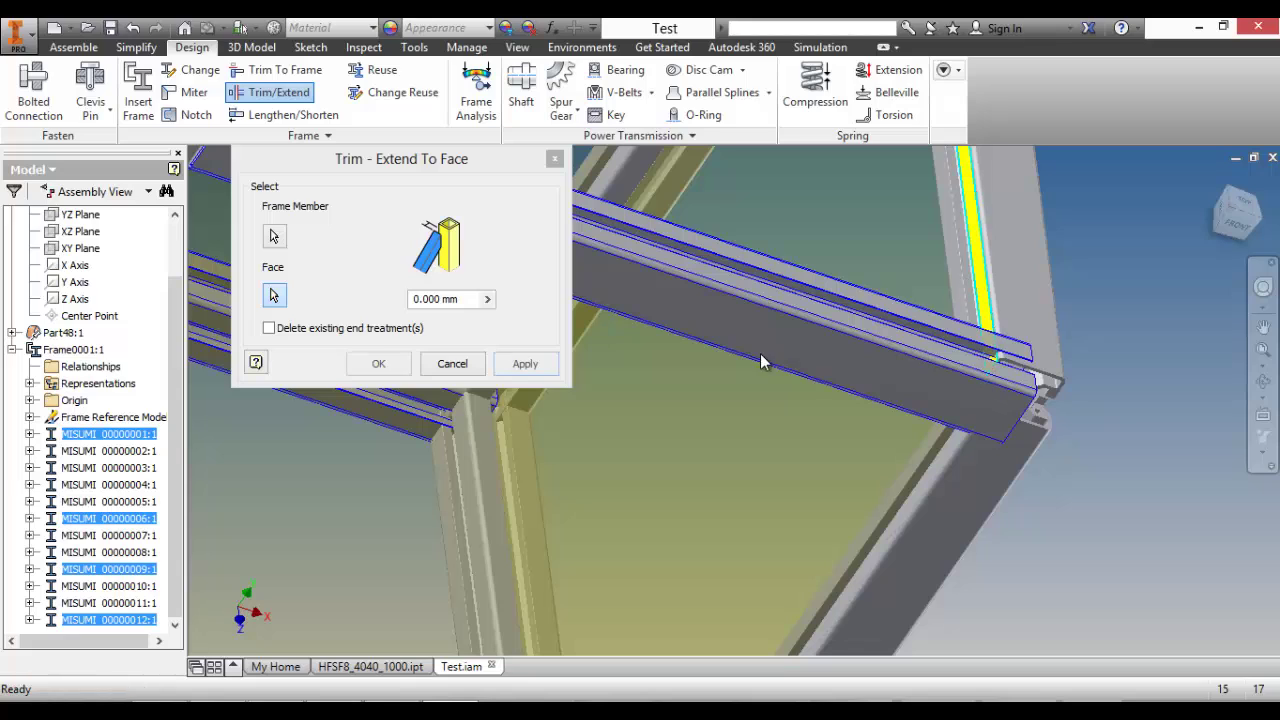
pyautogui.click(523, 363)
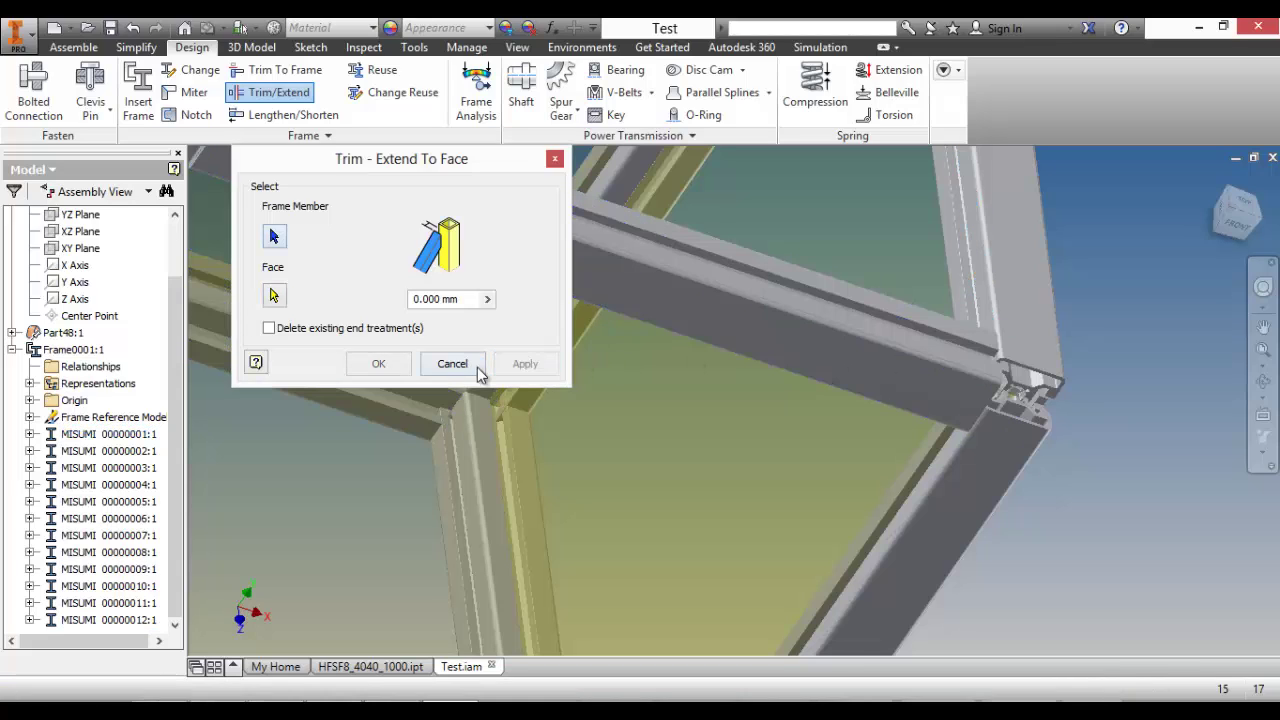
pyautogui.click(452, 364)
# Step: Hide the reference cube Part48 so that only the frame members are displayed
pyautogui.scroll(-5, 460, 350)
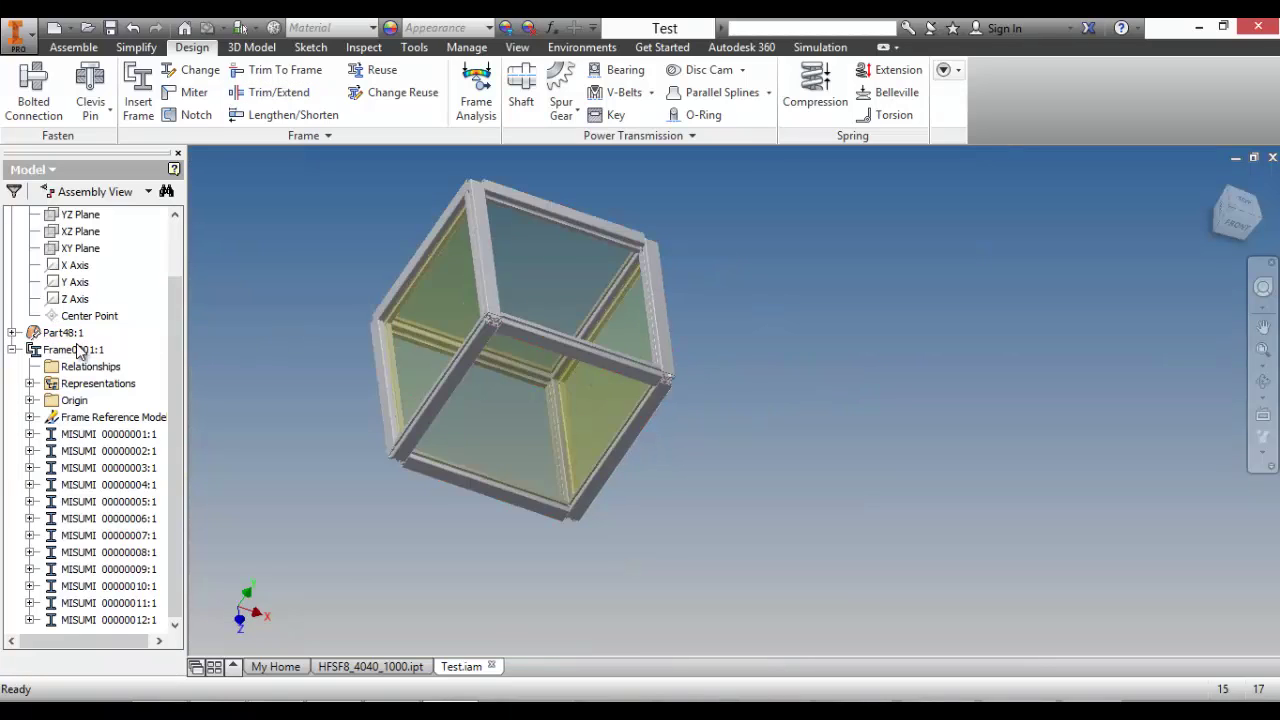
pyautogui.rightClick(60, 333)
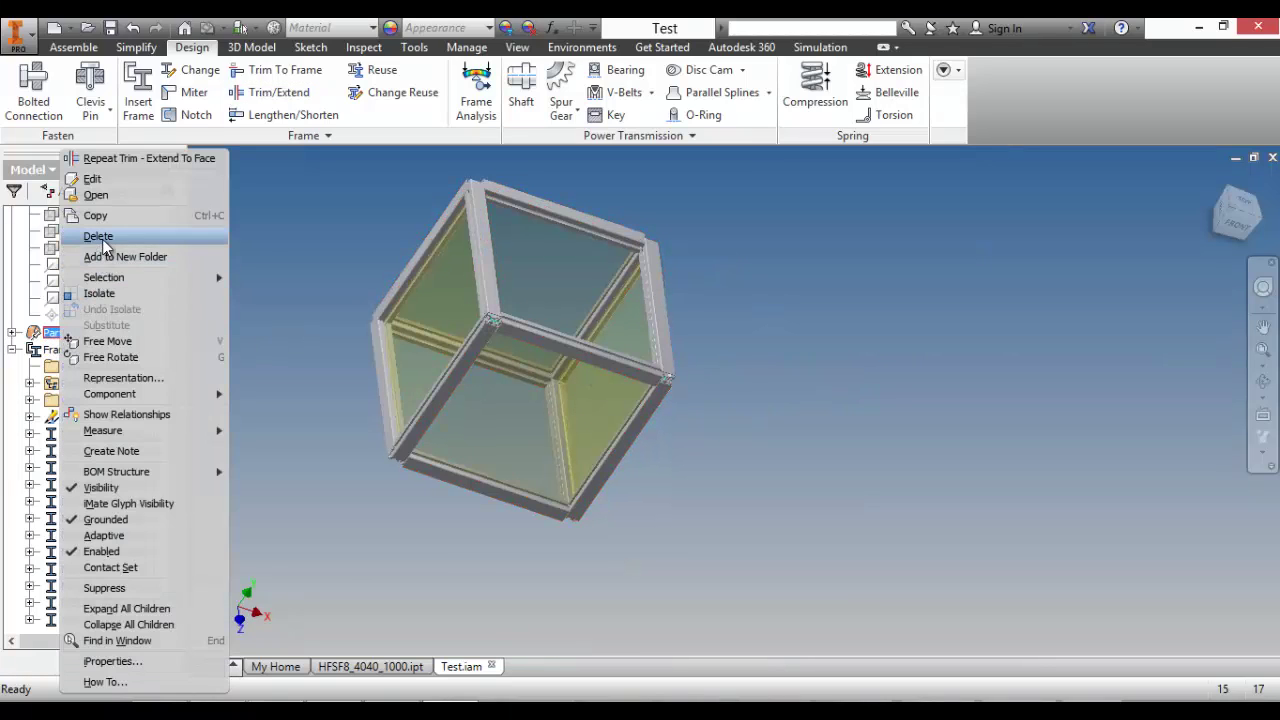
pyautogui.click(115, 489)
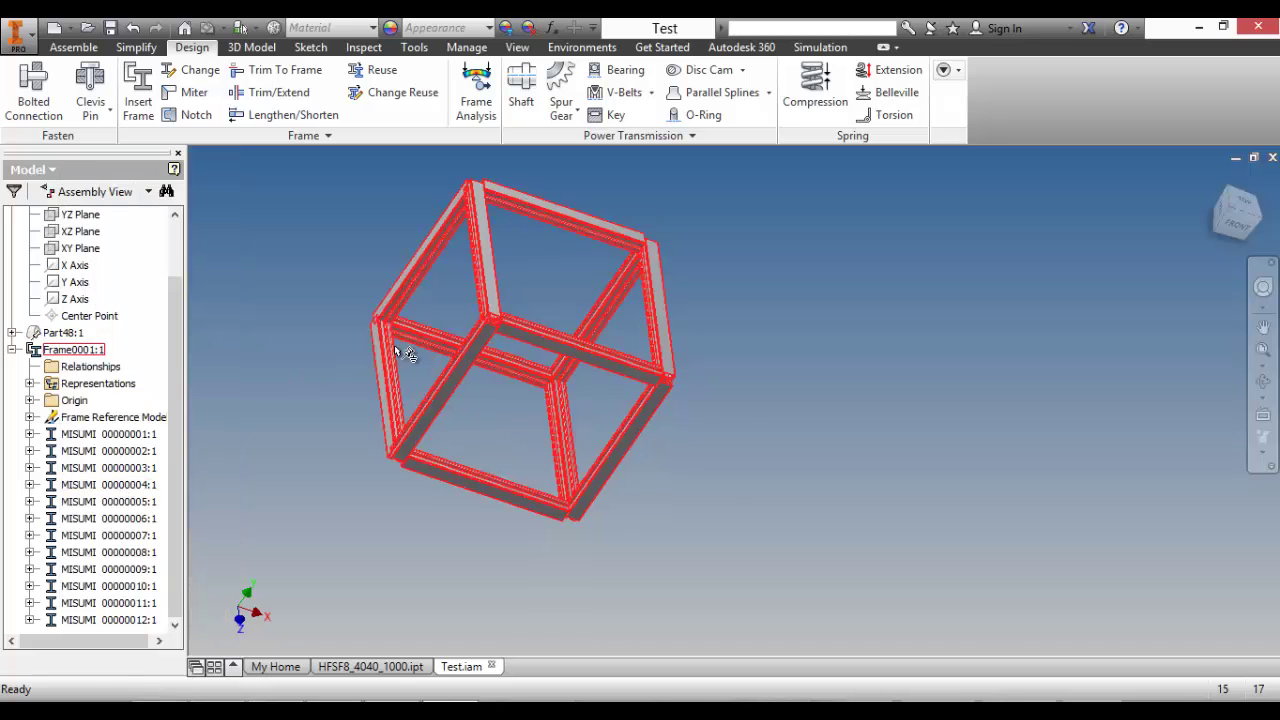
# Step: Trim/extend one end of the four upright members to a face of an adjoining Z-direction member, with 0 mm offset
pyautogui.moveTo(395, 348); pyautogui.dragTo(474, 408, button='middle')
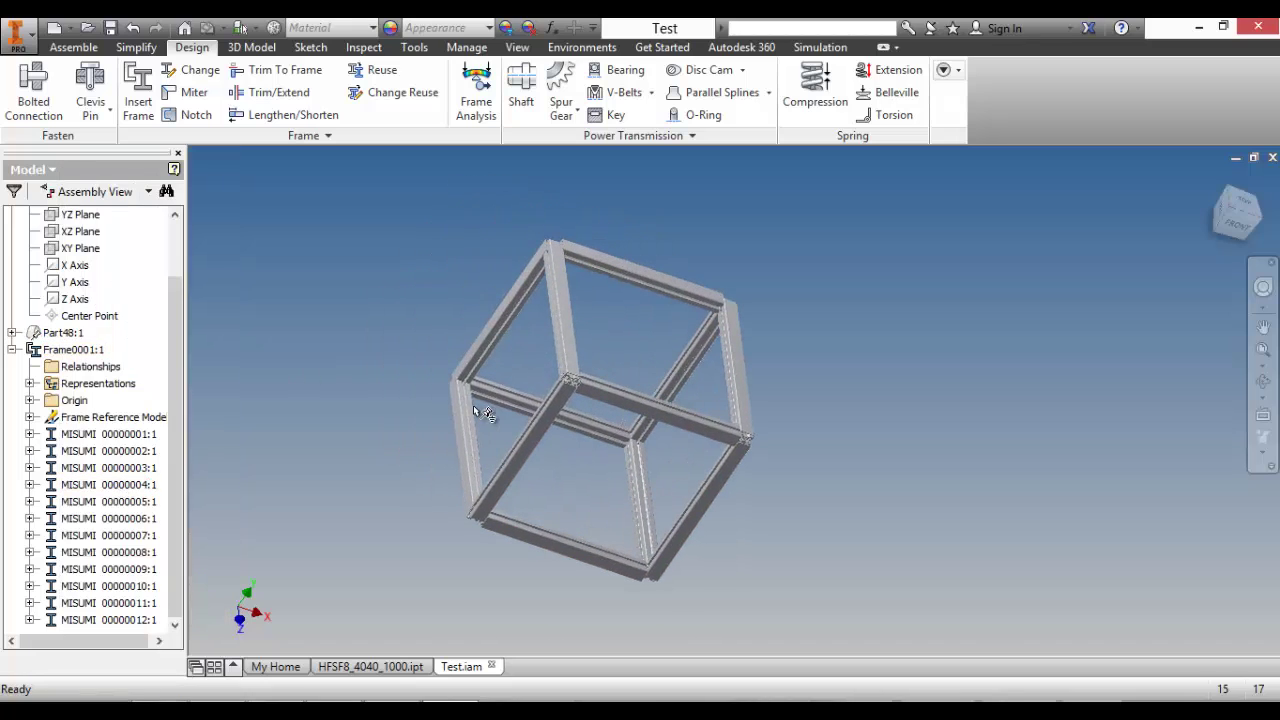
pyautogui.click(269, 92)
pyautogui.scroll(5, 803, 391)
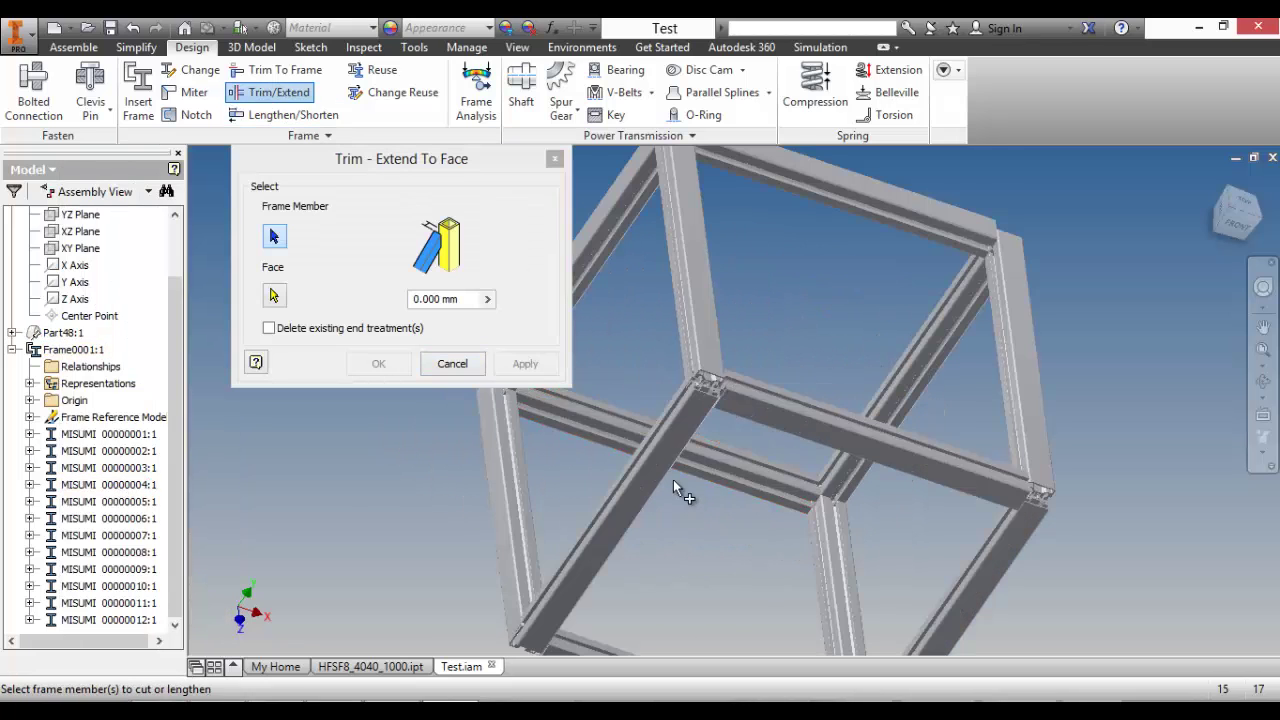
pyautogui.click(662, 440)
pyautogui.click(905, 350)
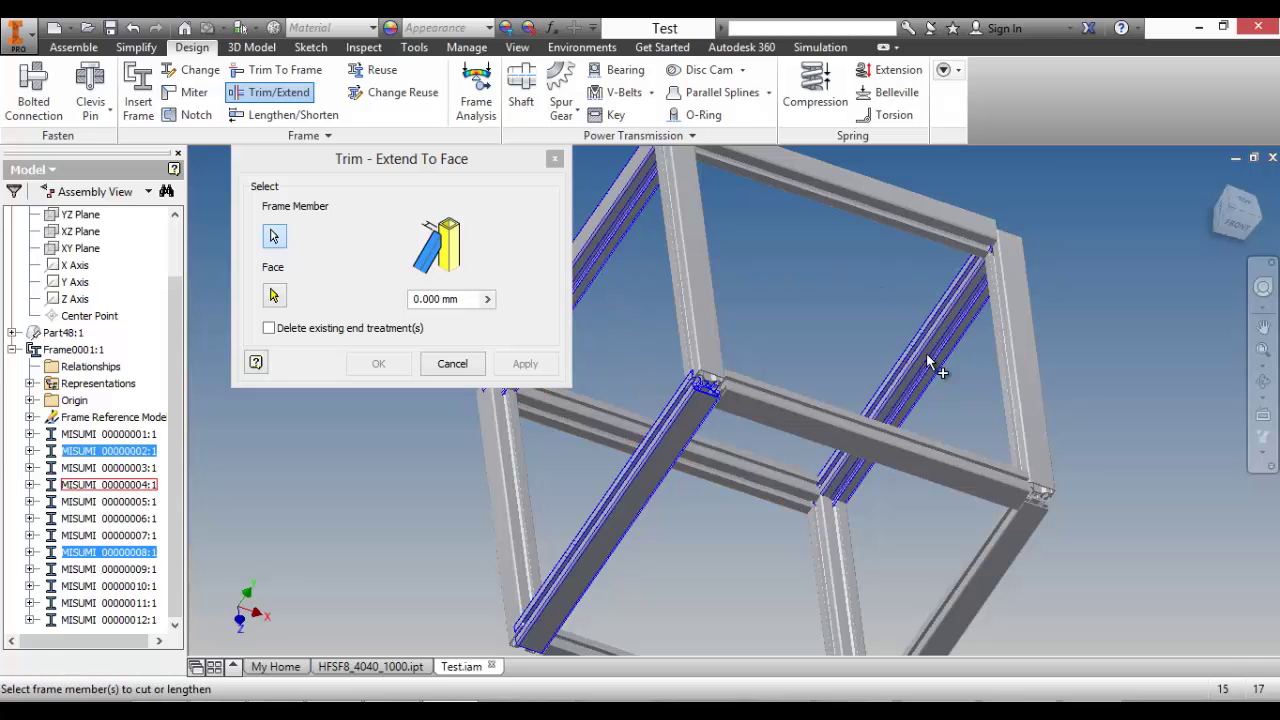
pyautogui.click(938, 368)
pyautogui.moveTo(927, 474); pyautogui.dragTo(952, 364, button='middle')
pyautogui.click(1005, 475)
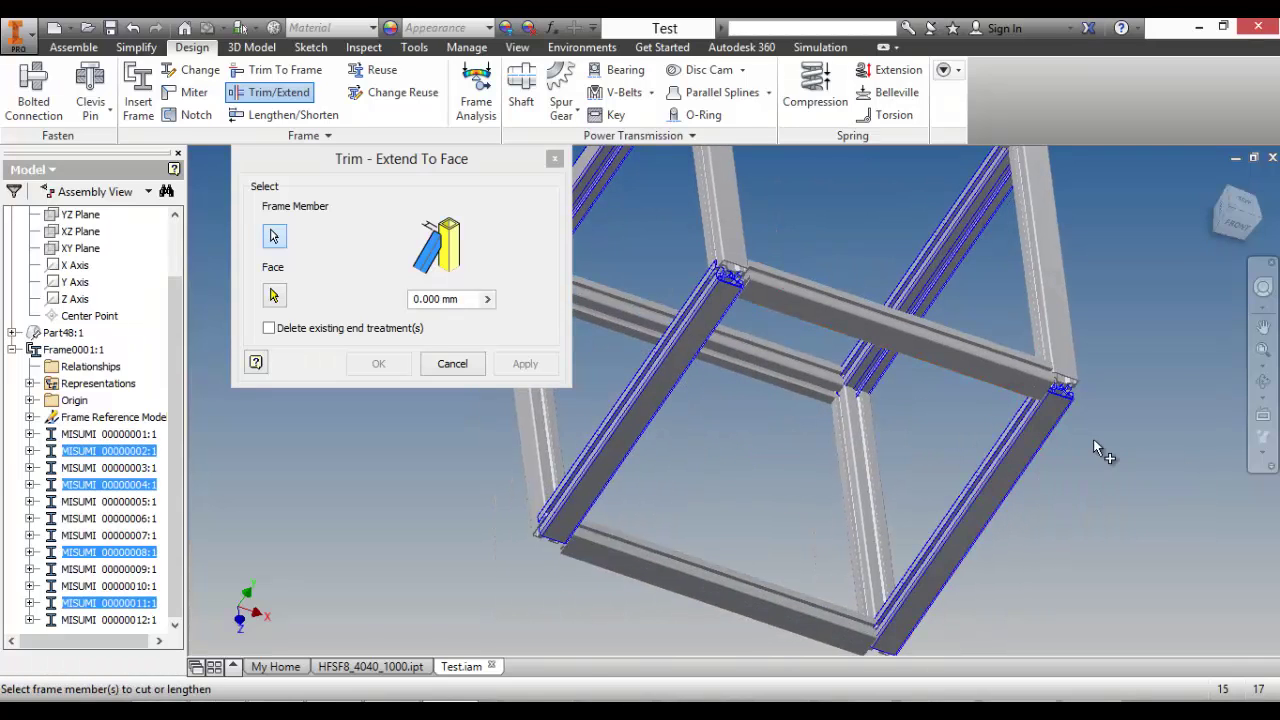
pyautogui.click(1070, 343)
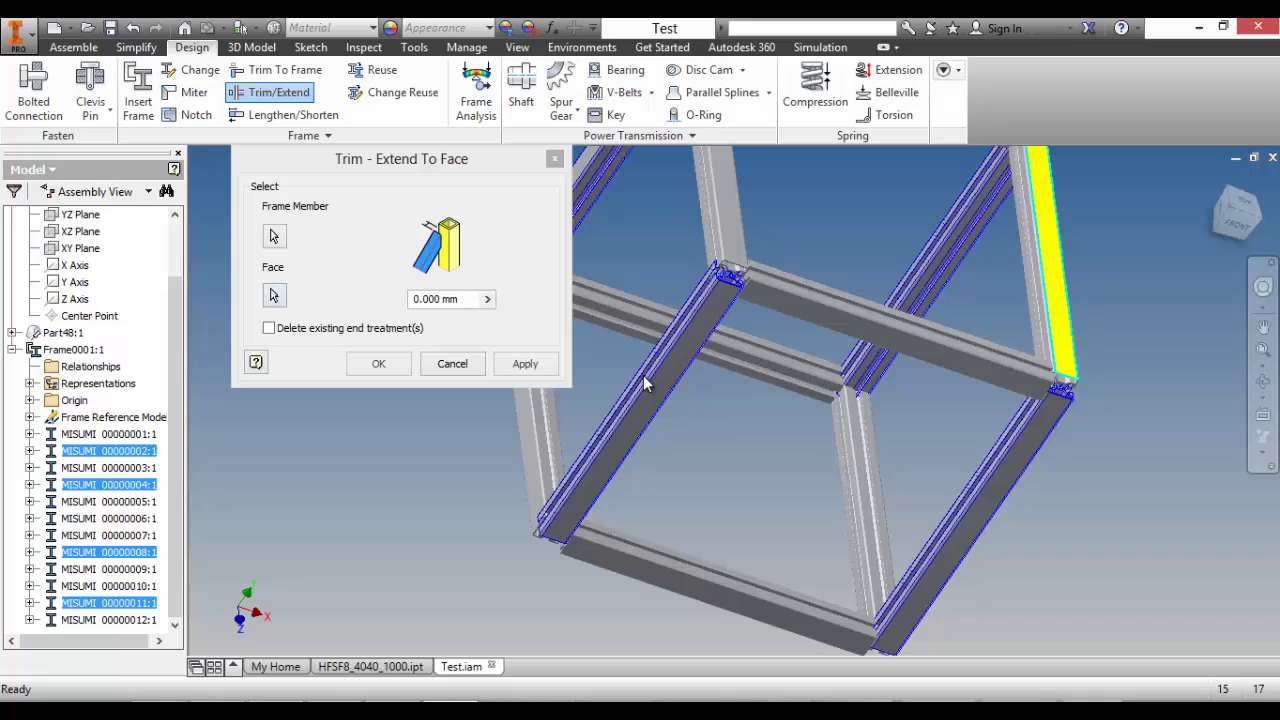
pyautogui.click(527, 363)
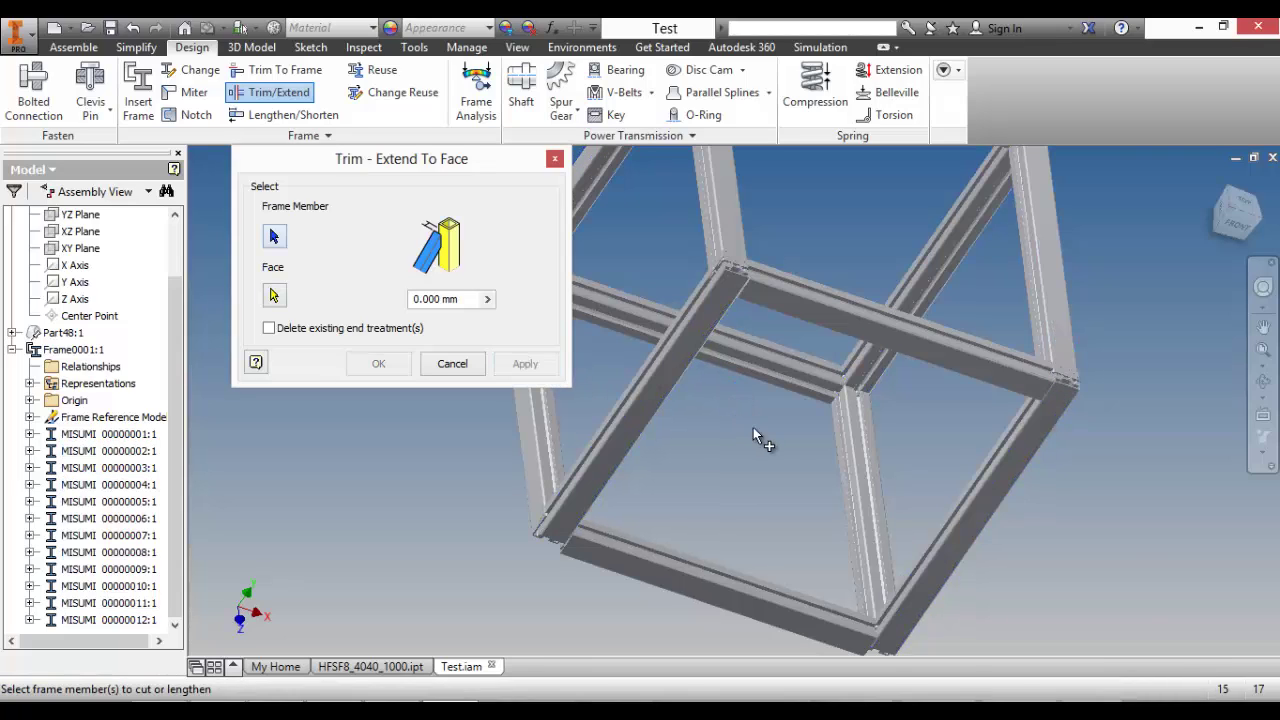
# Step: Trim/extend the other ends of the four uprights to the face of the Z-direction member at that end, leaving the X-direction member unselected
pyautogui.moveTo(759, 430); pyautogui.dragTo(831, 420, button='middle')
pyautogui.click(833, 415)
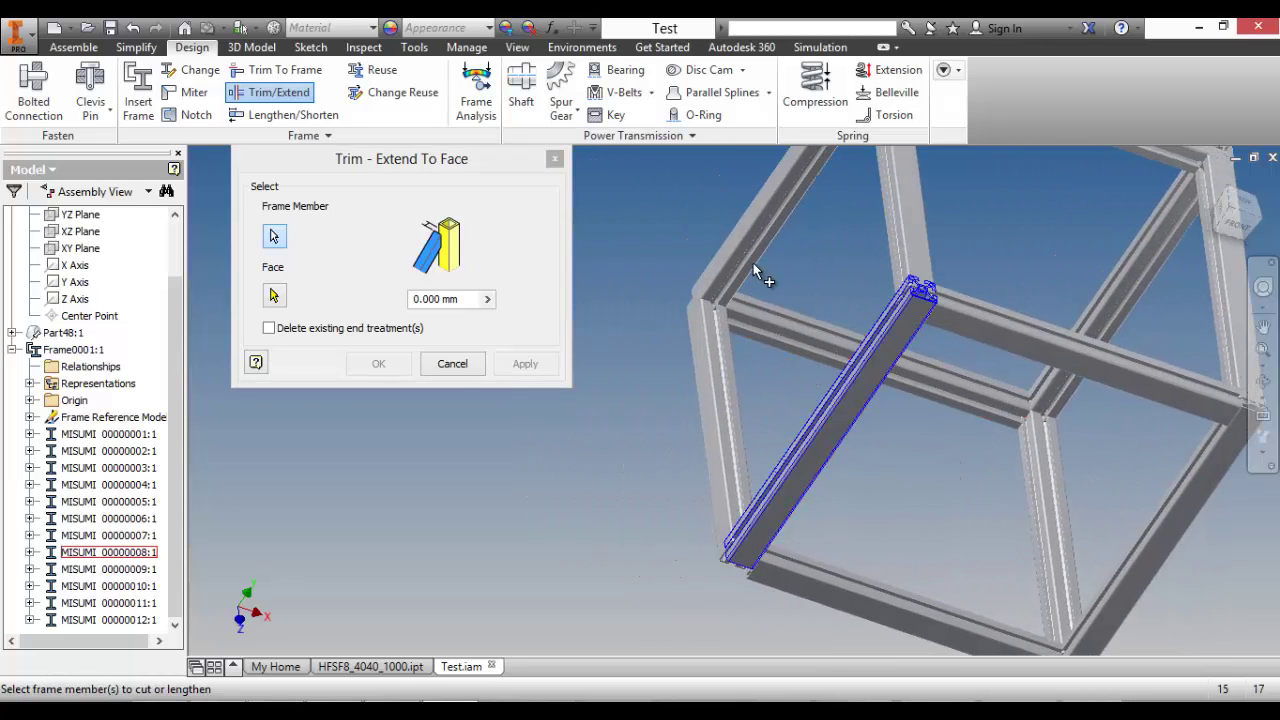
pyautogui.click(990, 405)
pyautogui.moveTo(1081, 471); pyautogui.dragTo(1021, 386, button='middle')
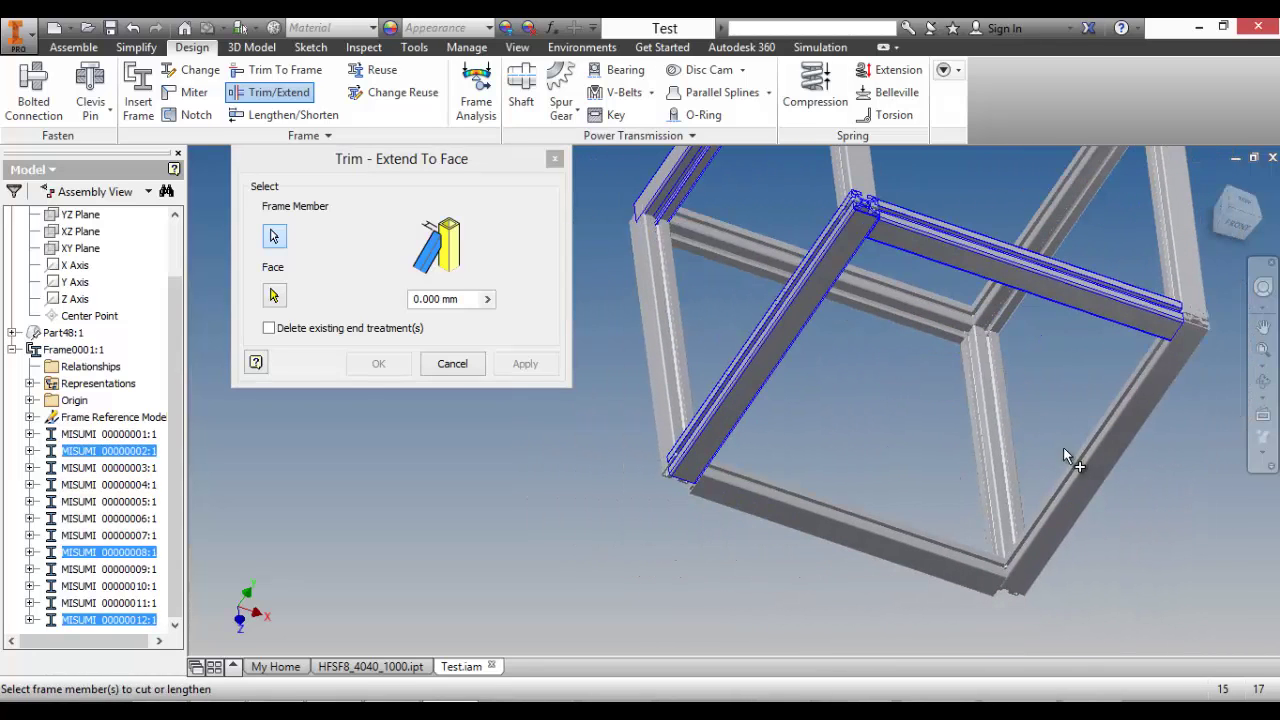
pyautogui.click(1115, 430)
pyautogui.click(1035, 255)
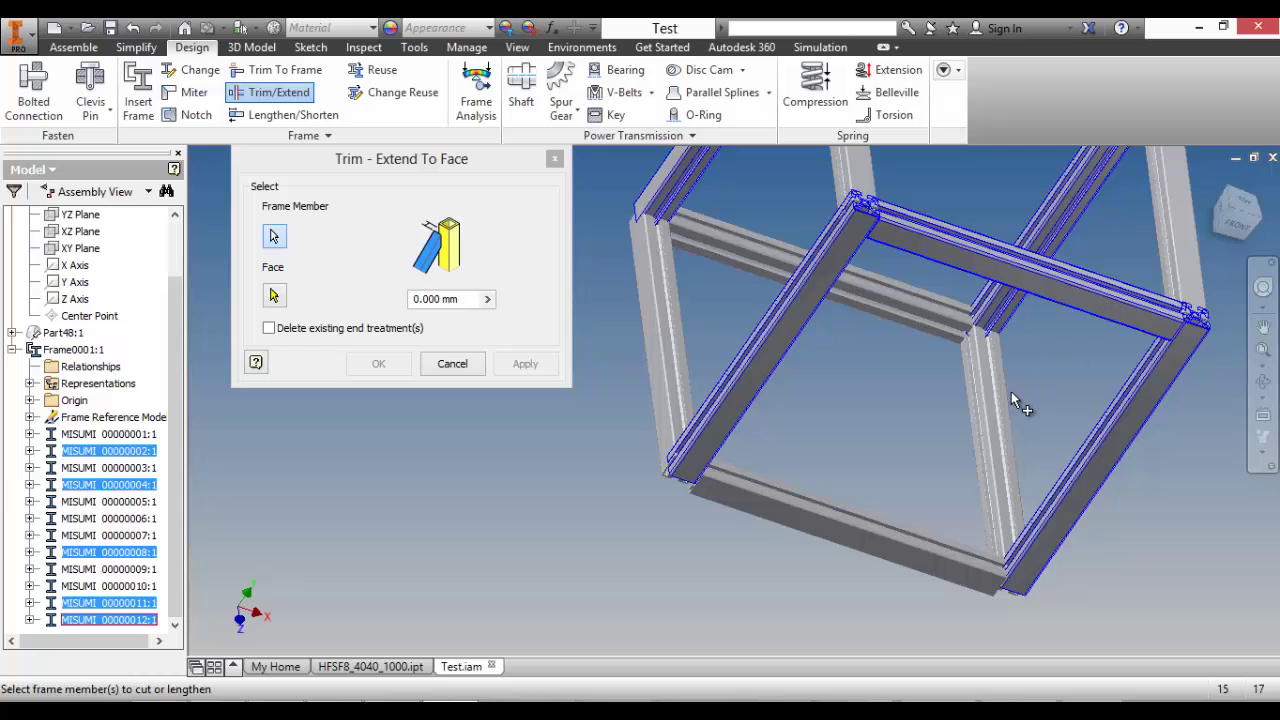
pyautogui.keyDown('ctrl'); pyautogui.click(1060, 285); pyautogui.keyUp('ctrl')
pyautogui.keyDown('shift'); pyautogui.moveTo(896, 420); pyautogui.dragTo(895, 340, button='middle'); pyautogui.keyUp('shift')
pyautogui.rightClick(903, 331)
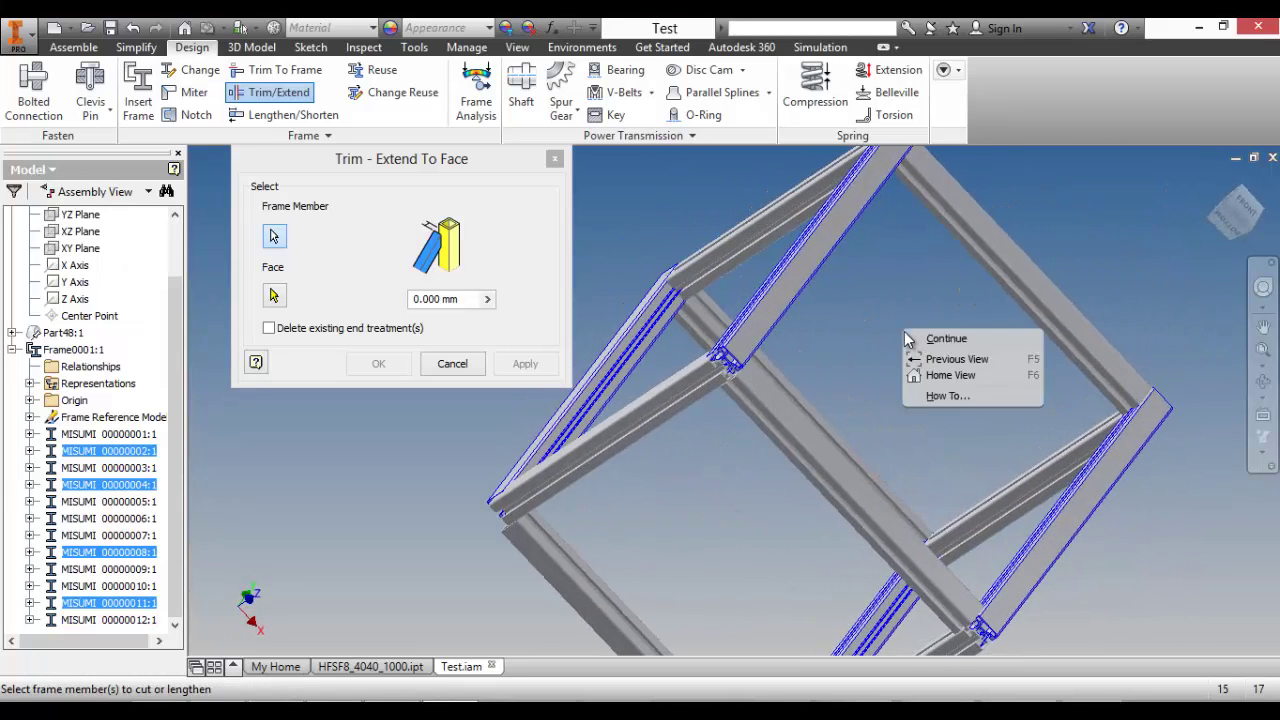
pyautogui.click(935, 343)
pyautogui.scroll(4, 682, 396)
pyautogui.click(684, 350)
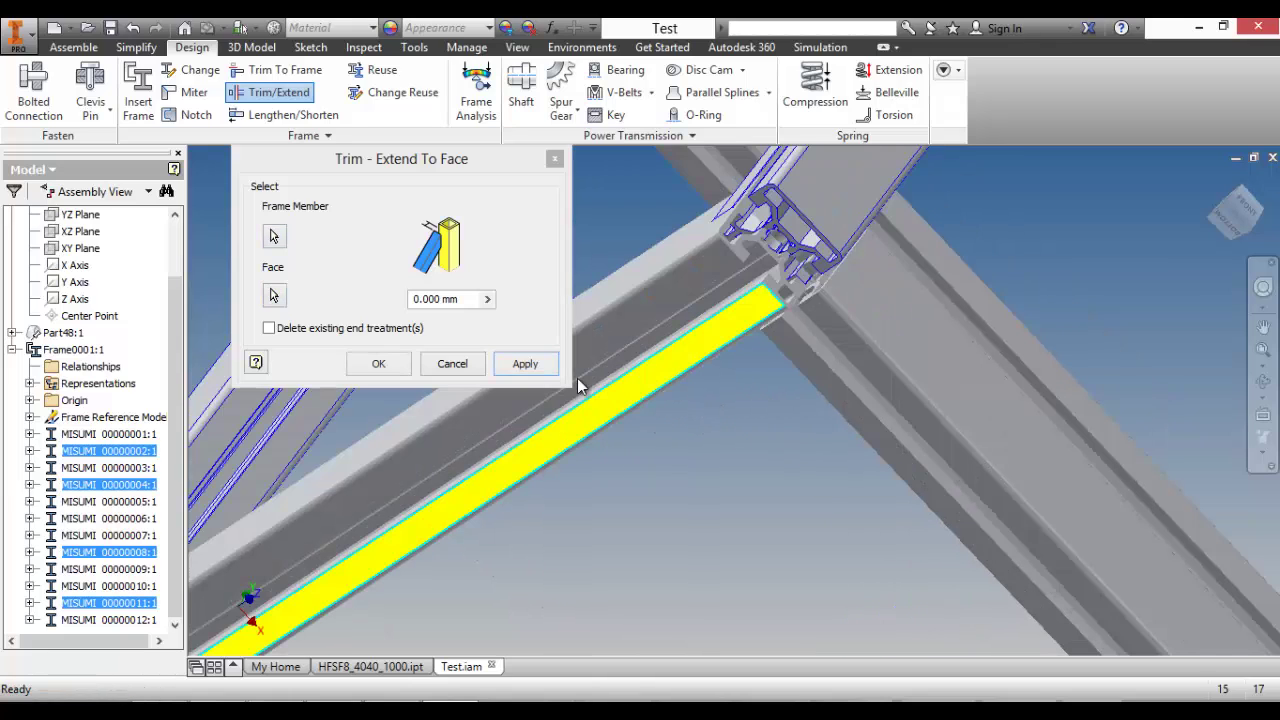
pyautogui.click(525, 363)
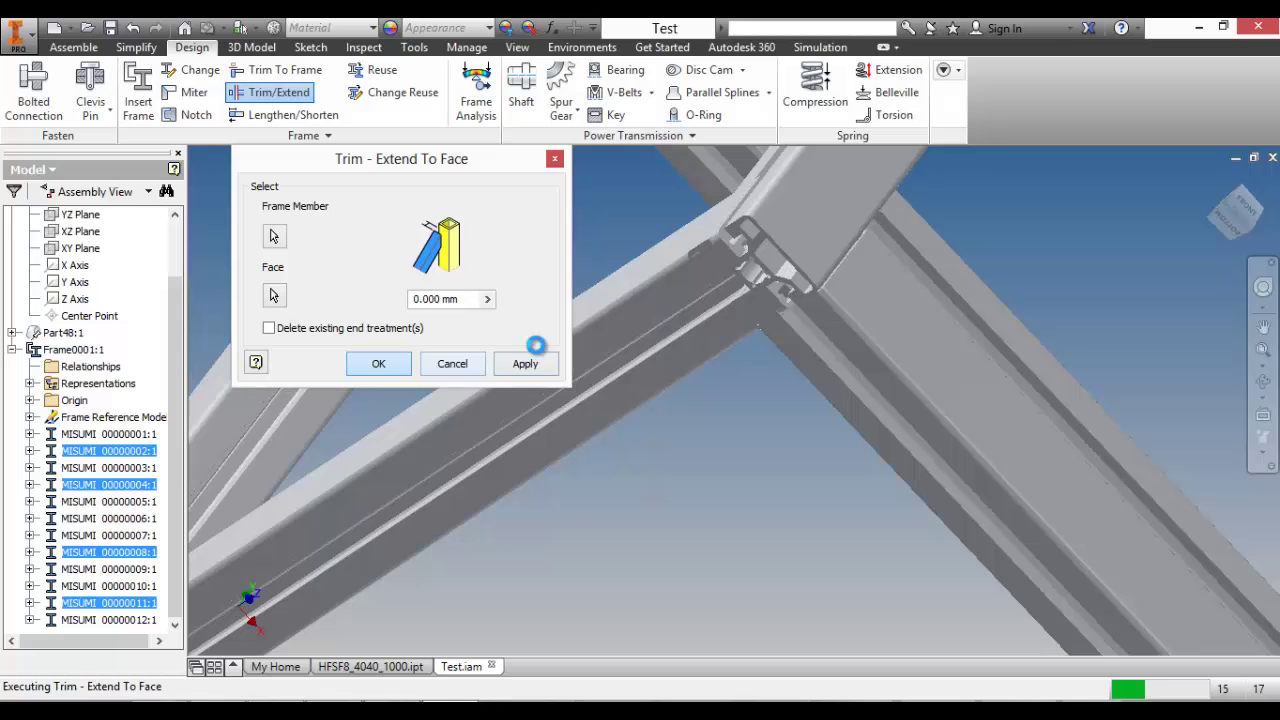
# Step: Examine the trimmed cube frame and its corner joints from the back-left corner view
pyautogui.press('Home')
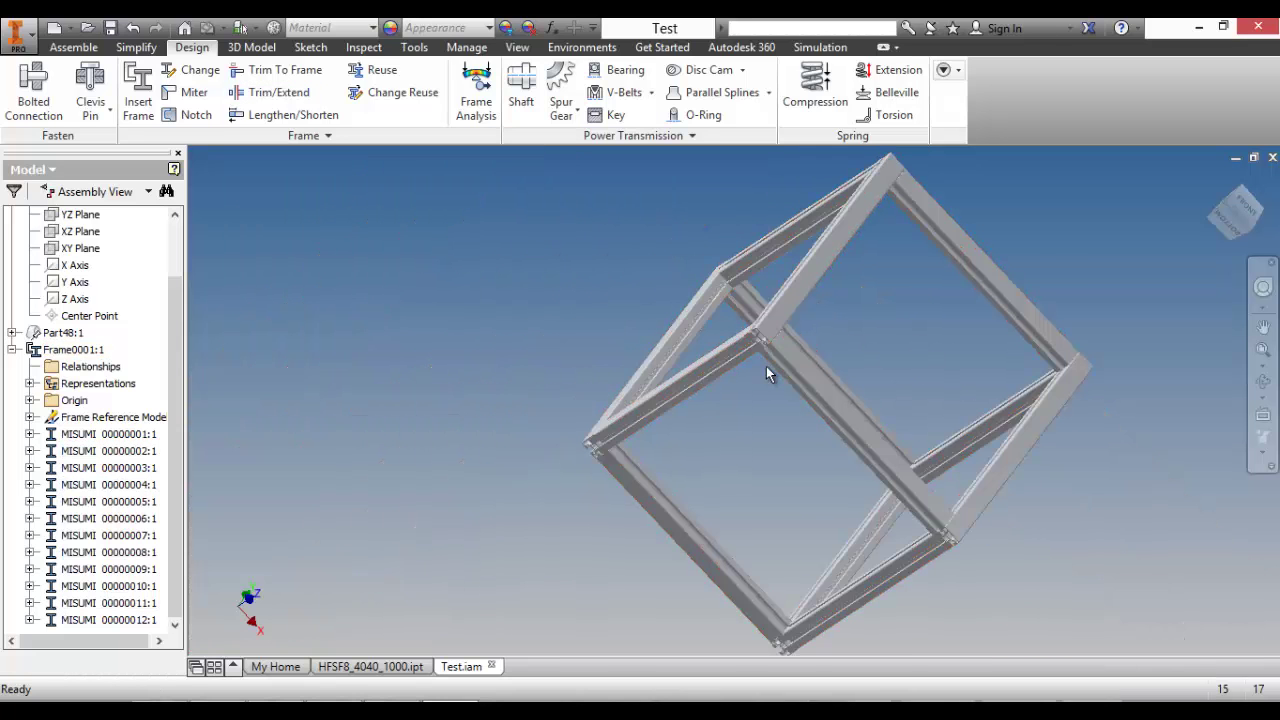
pyautogui.press('F4')
pyautogui.moveTo(760, 500); pyautogui.dragTo(879, 331)
pyautogui.press('Escape')
pyautogui.click(1212, 192)
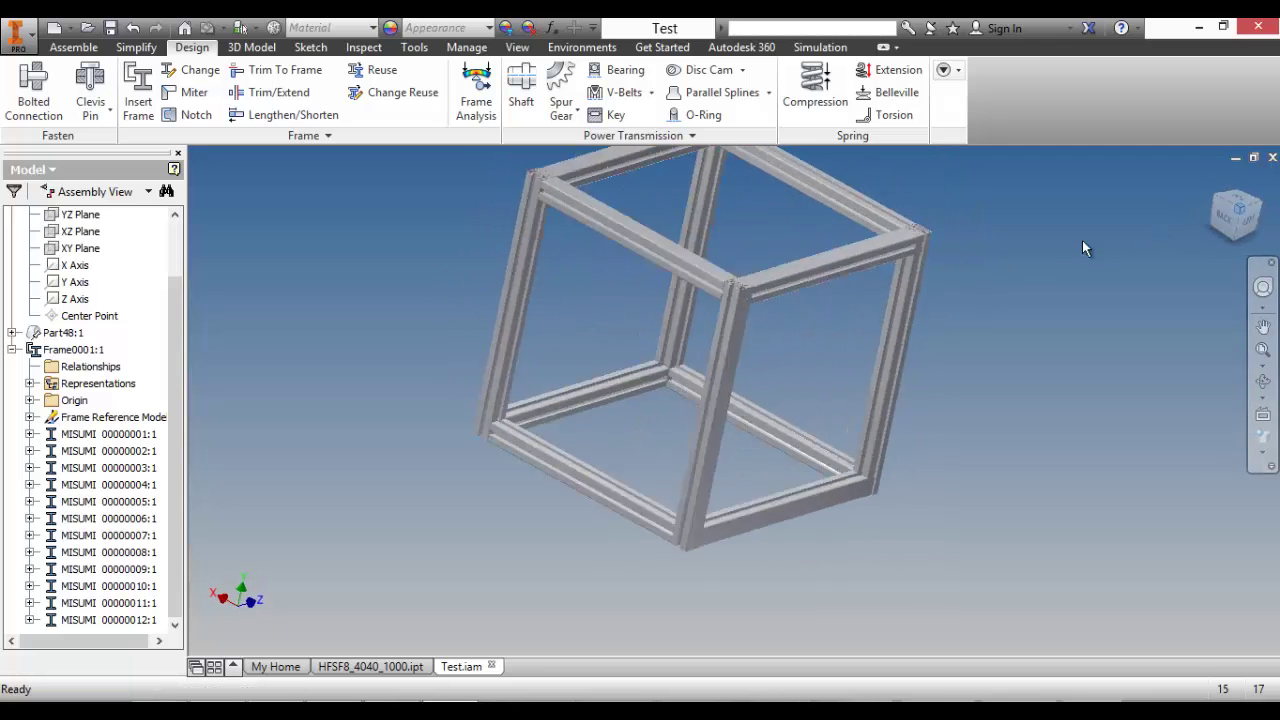